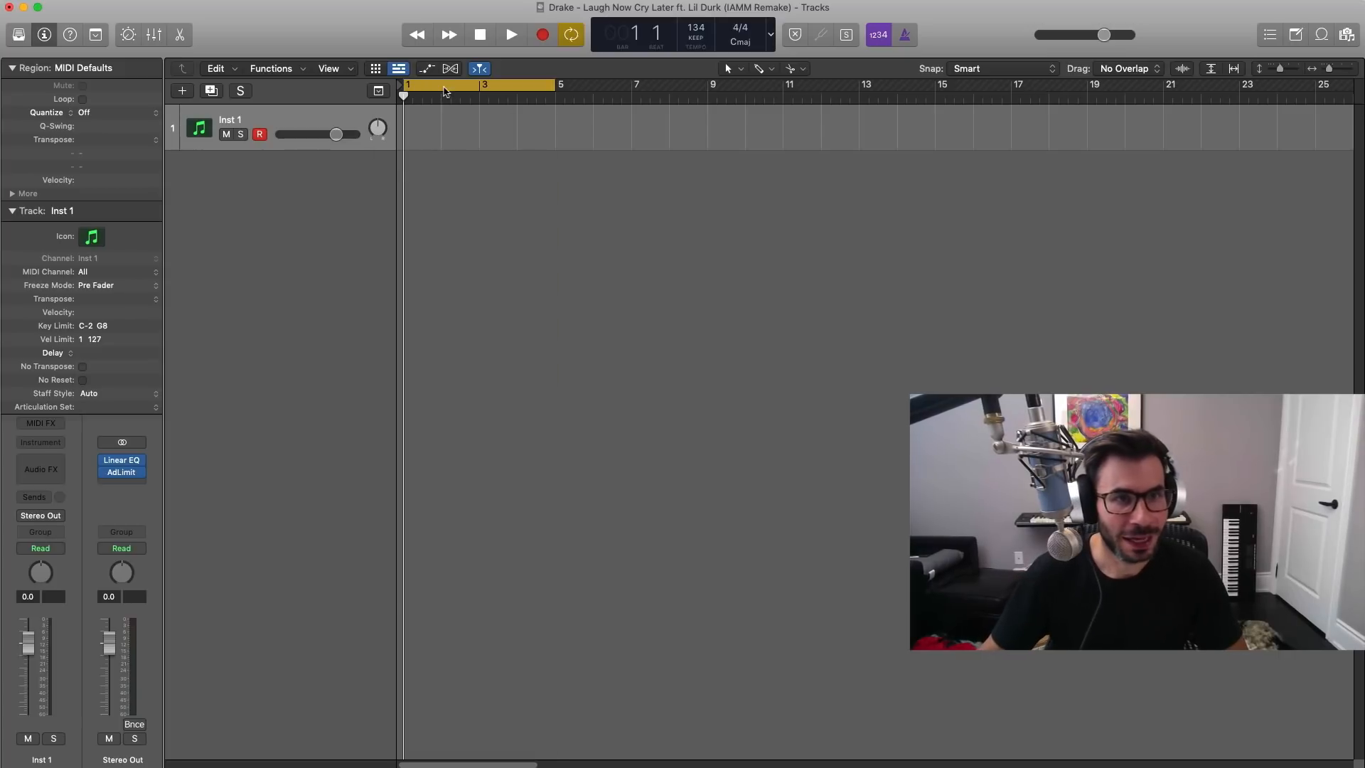
Extend the cycle range to bars 1–9 and load the Vintage Mellotron instrument on the Inst 1 track
drag(404, 87, 710, 86)
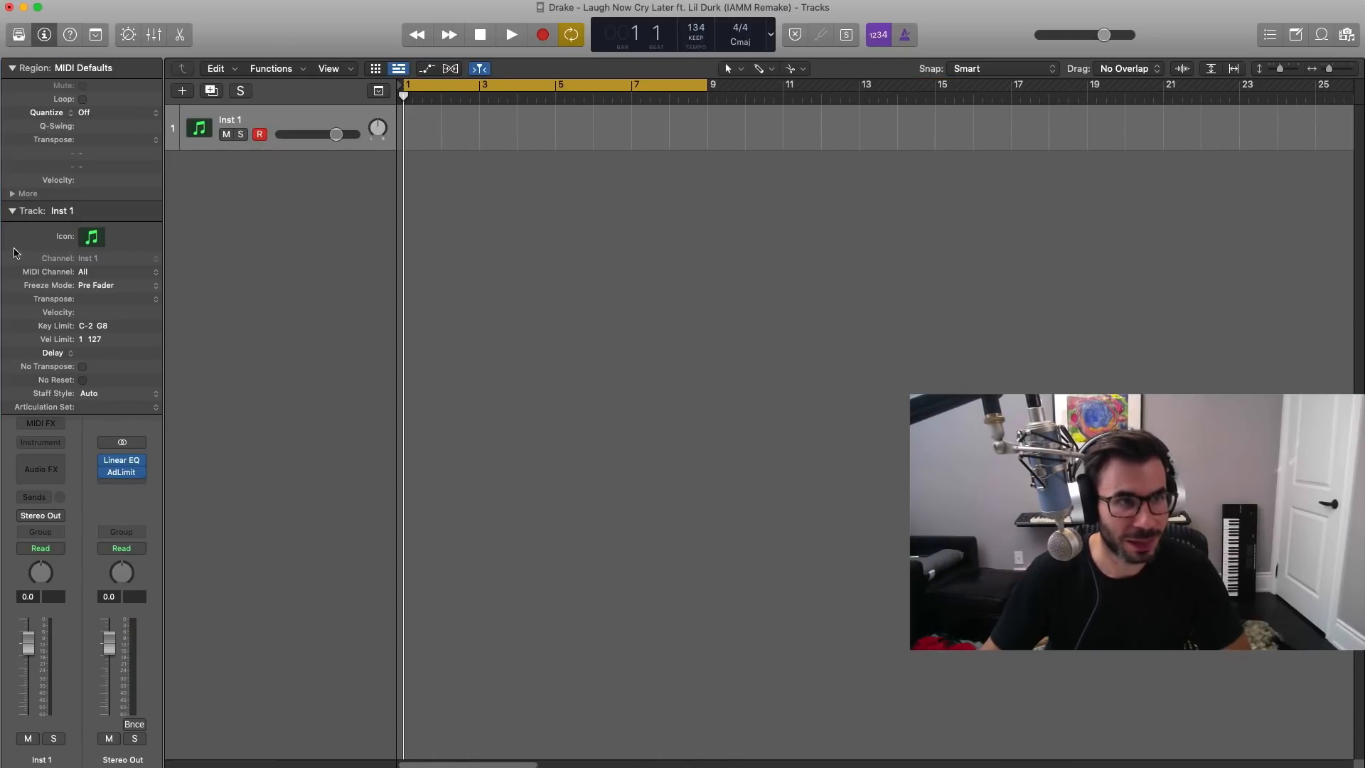
click(11, 211)
click(50, 448)
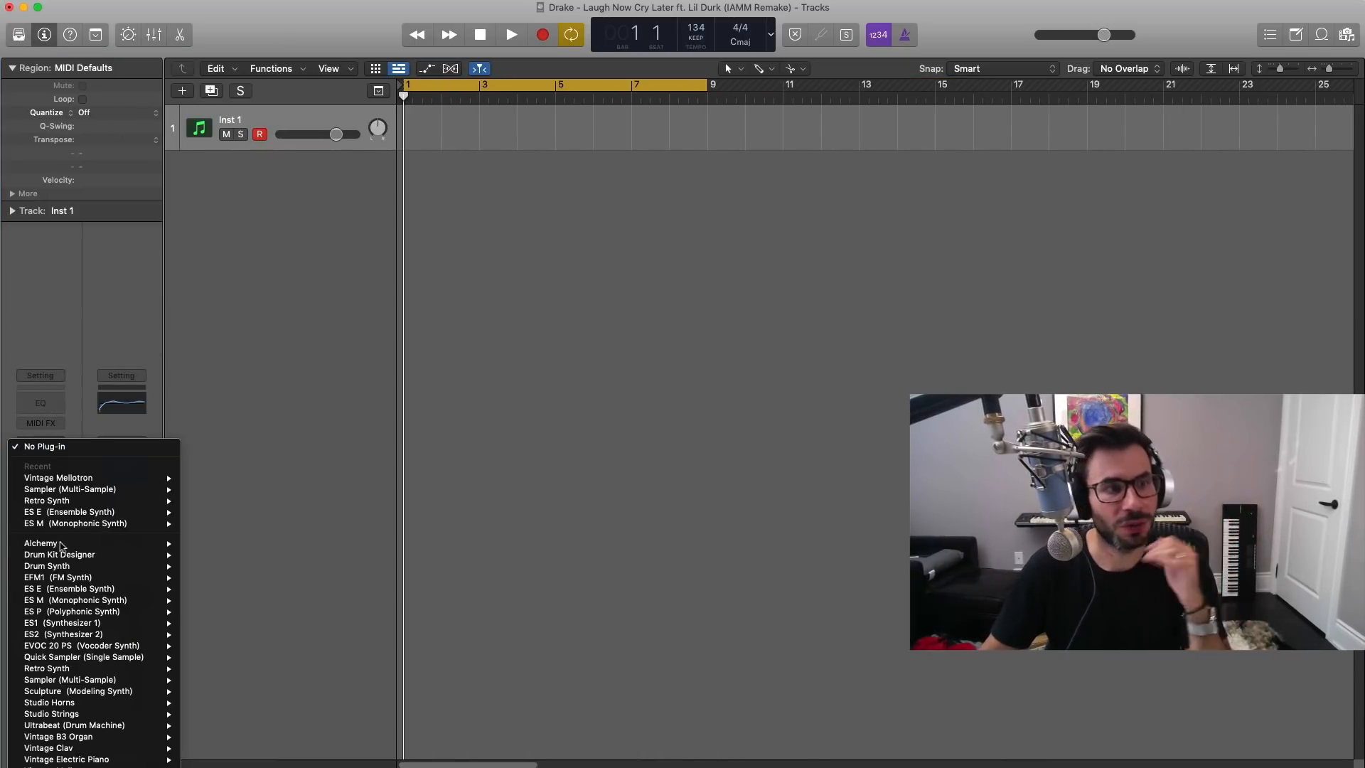
click(338, 317)
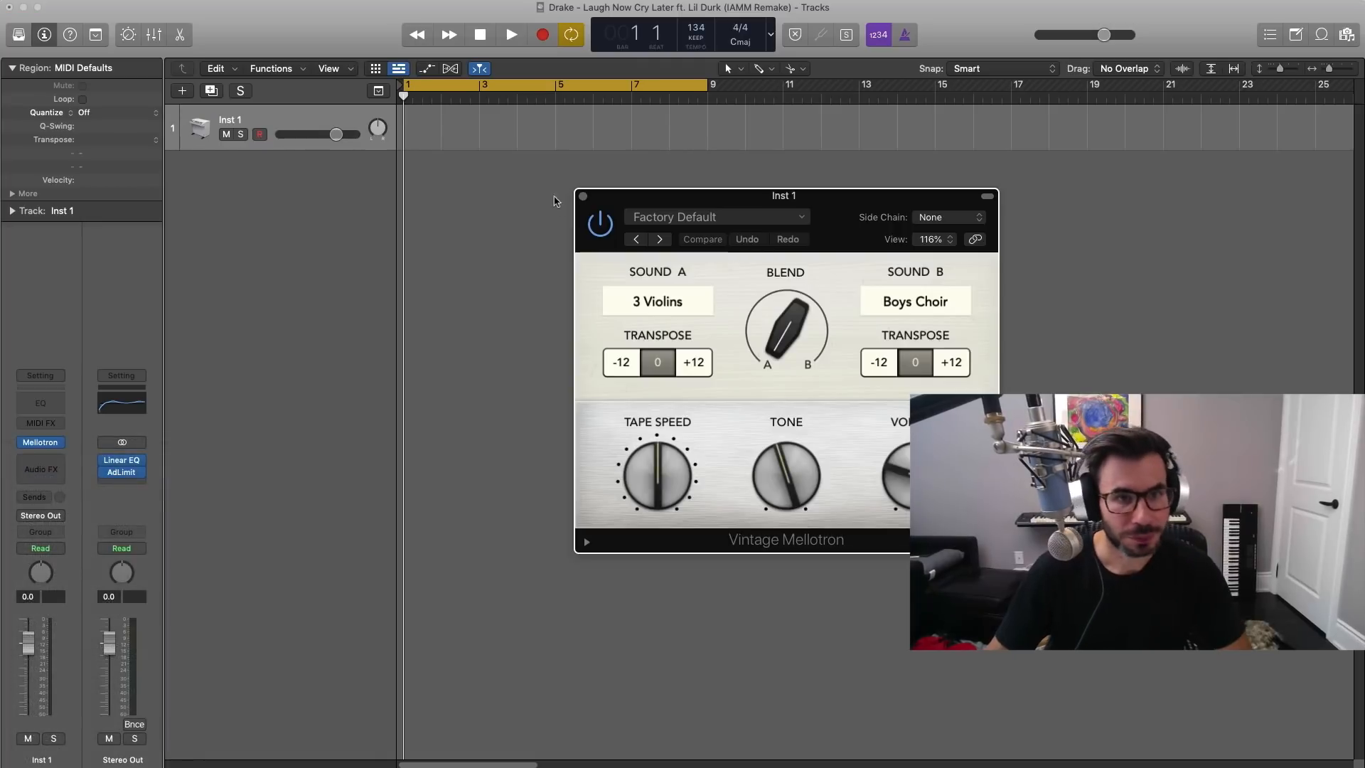
Set the Mellotron's Sound A to Brass and close the plug-in
click(663, 311)
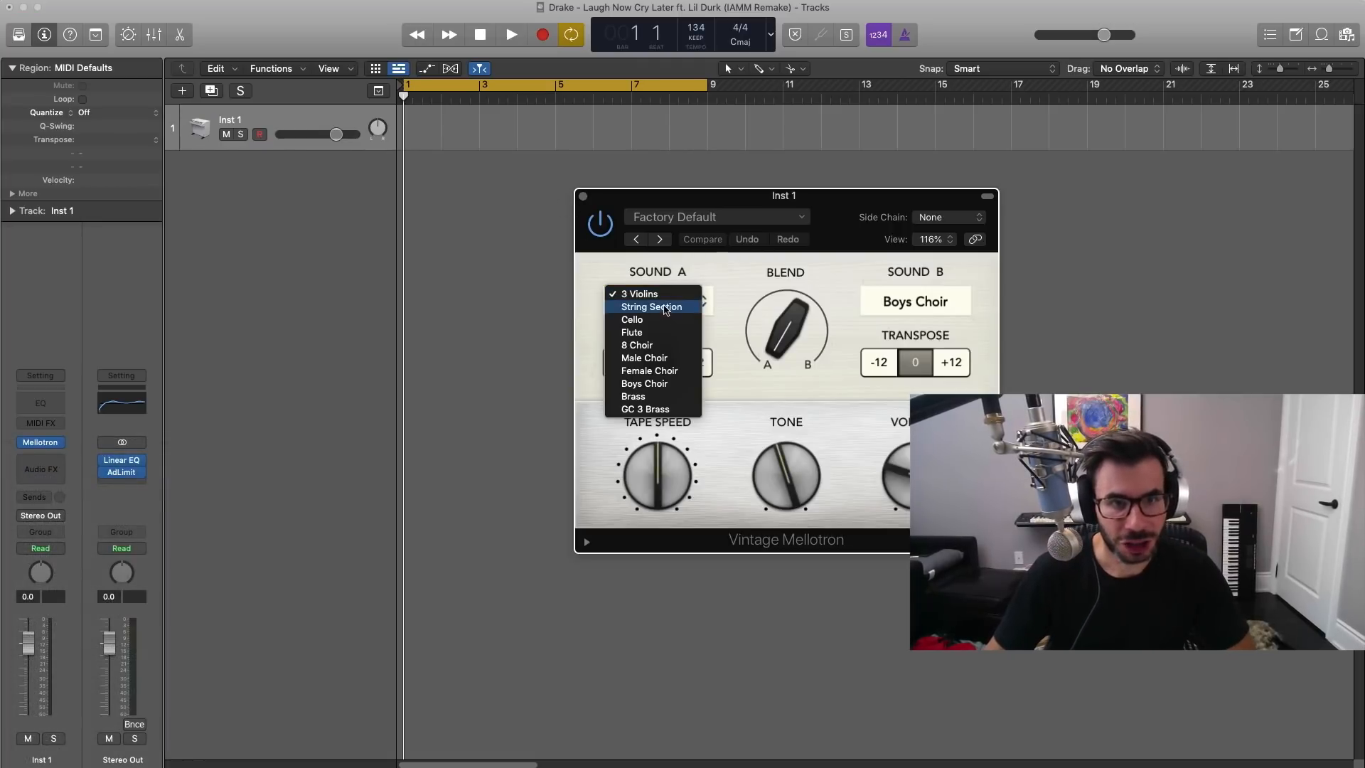
click(640, 396)
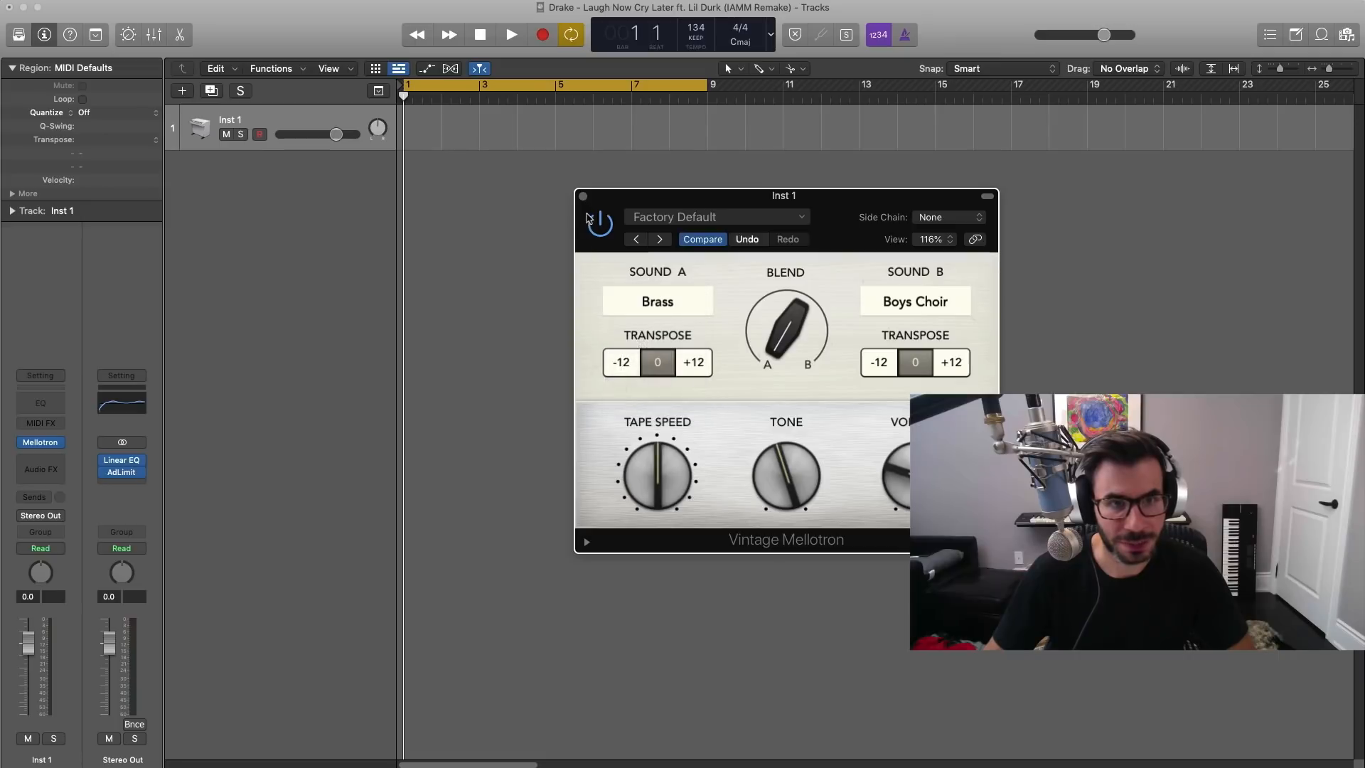
click(582, 196)
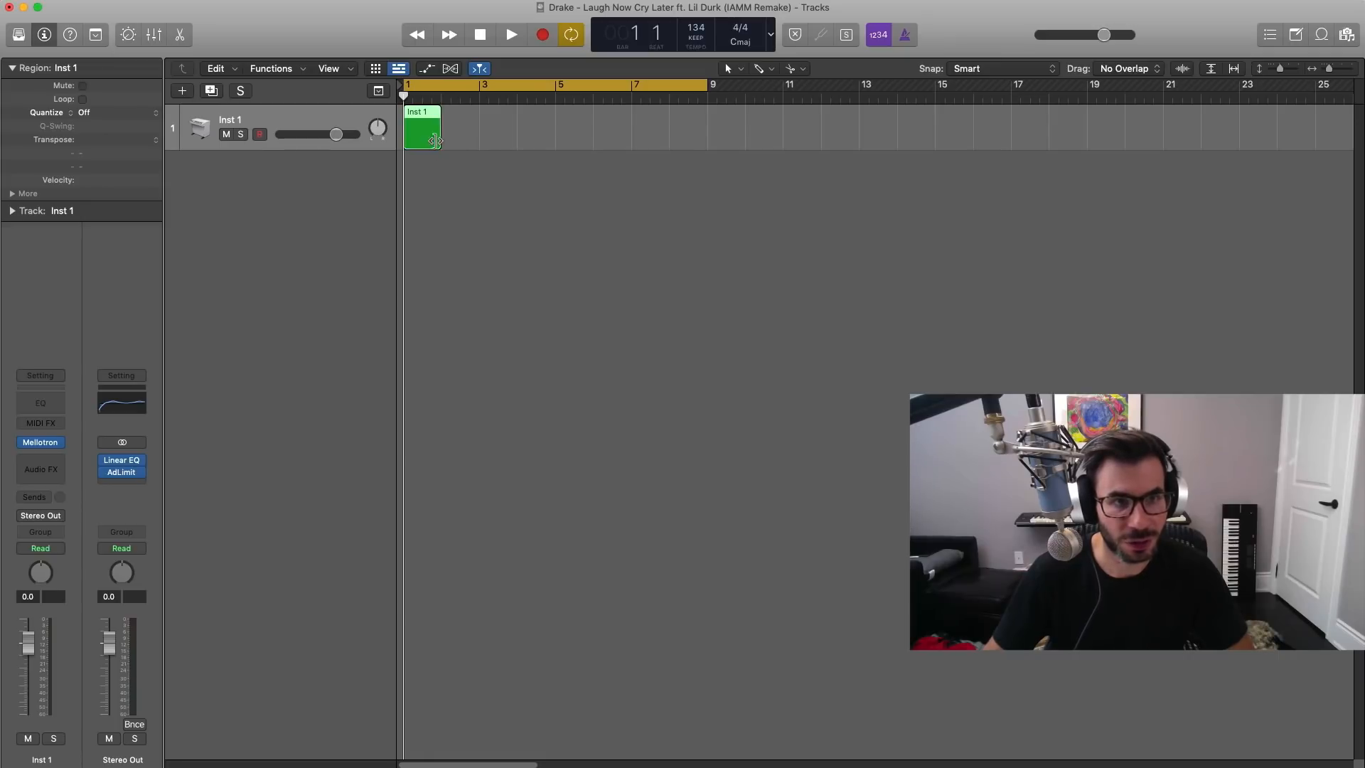
Extend the Inst 1 region to bar 9 and open it in the Piano Roll
drag(434, 140, 707, 135)
double_click(655, 131)
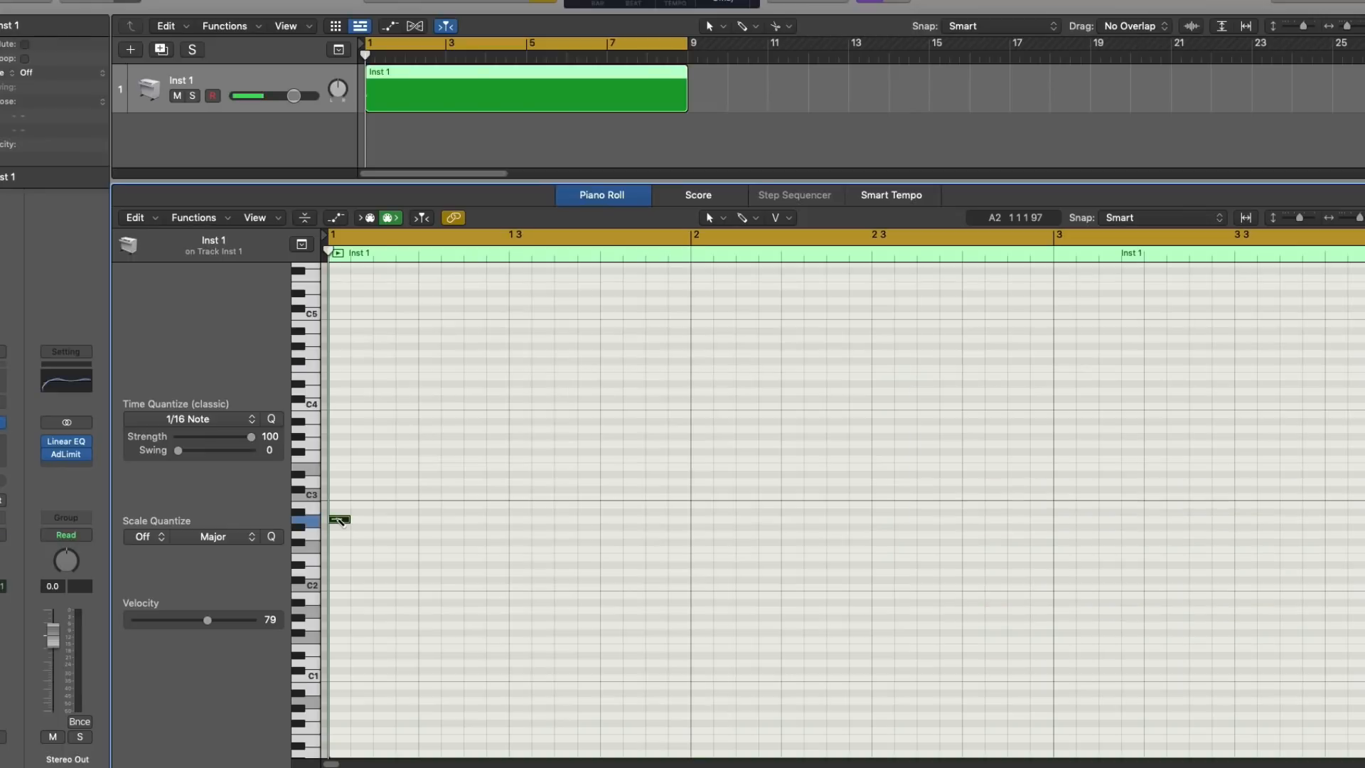
Build an A minor triad (A3, C4, E4) at the start of bar 1 and lengthen it to two beats
click(340, 519)
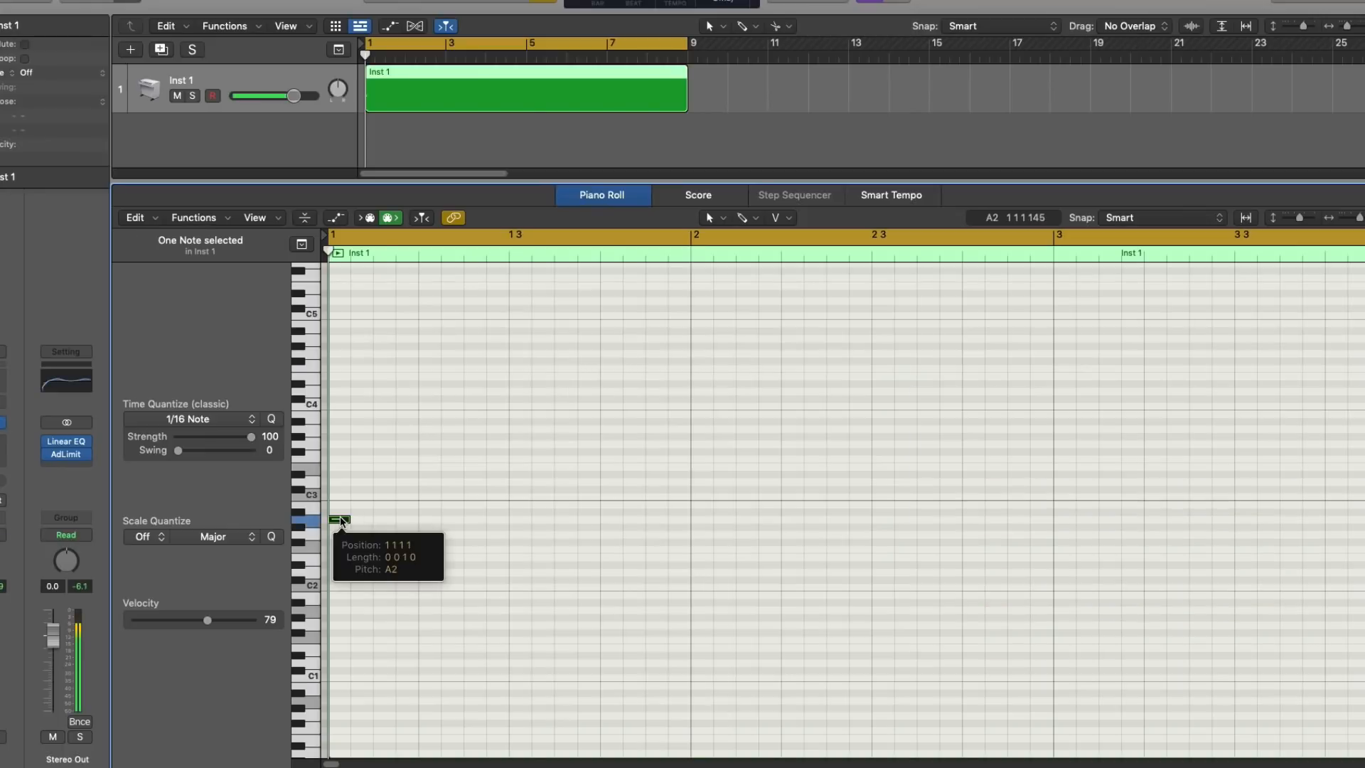
drag(341, 520, 340, 469)
key(space)
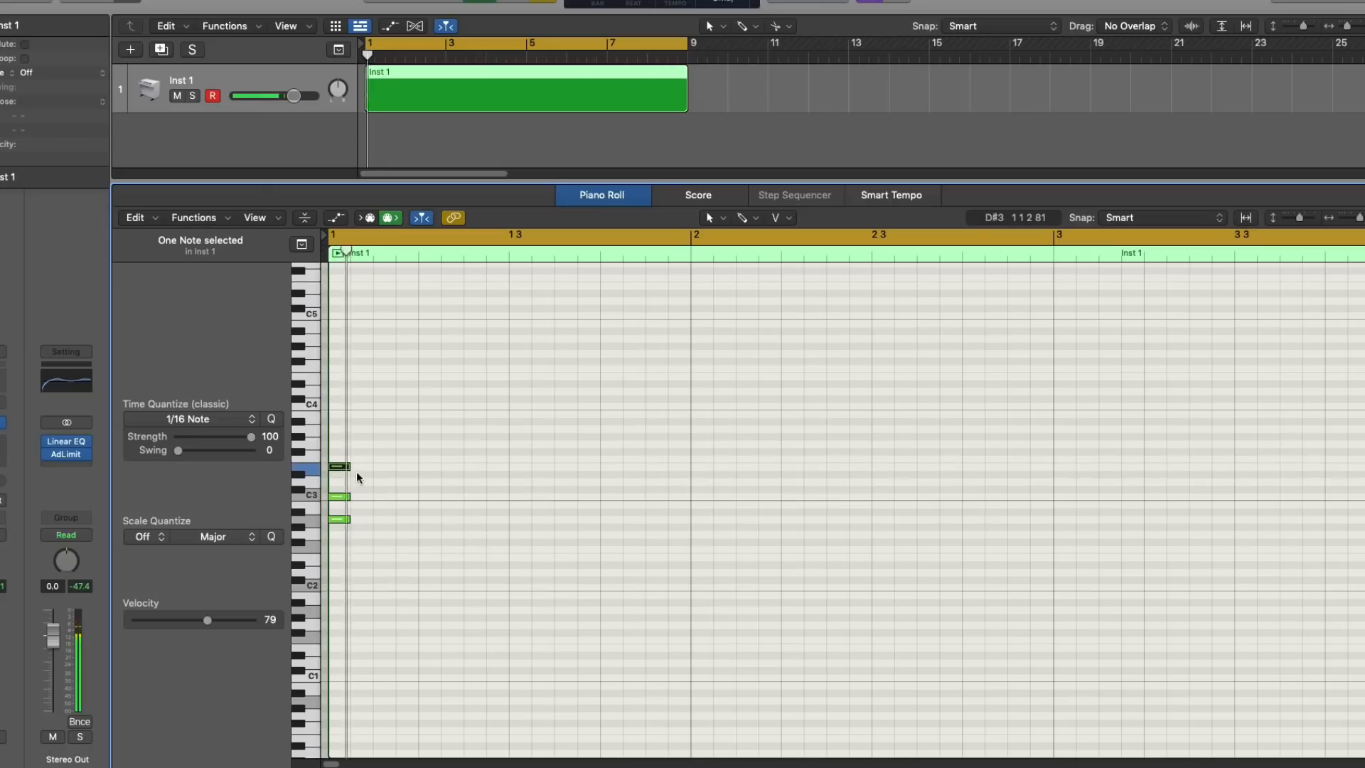
key(Return)
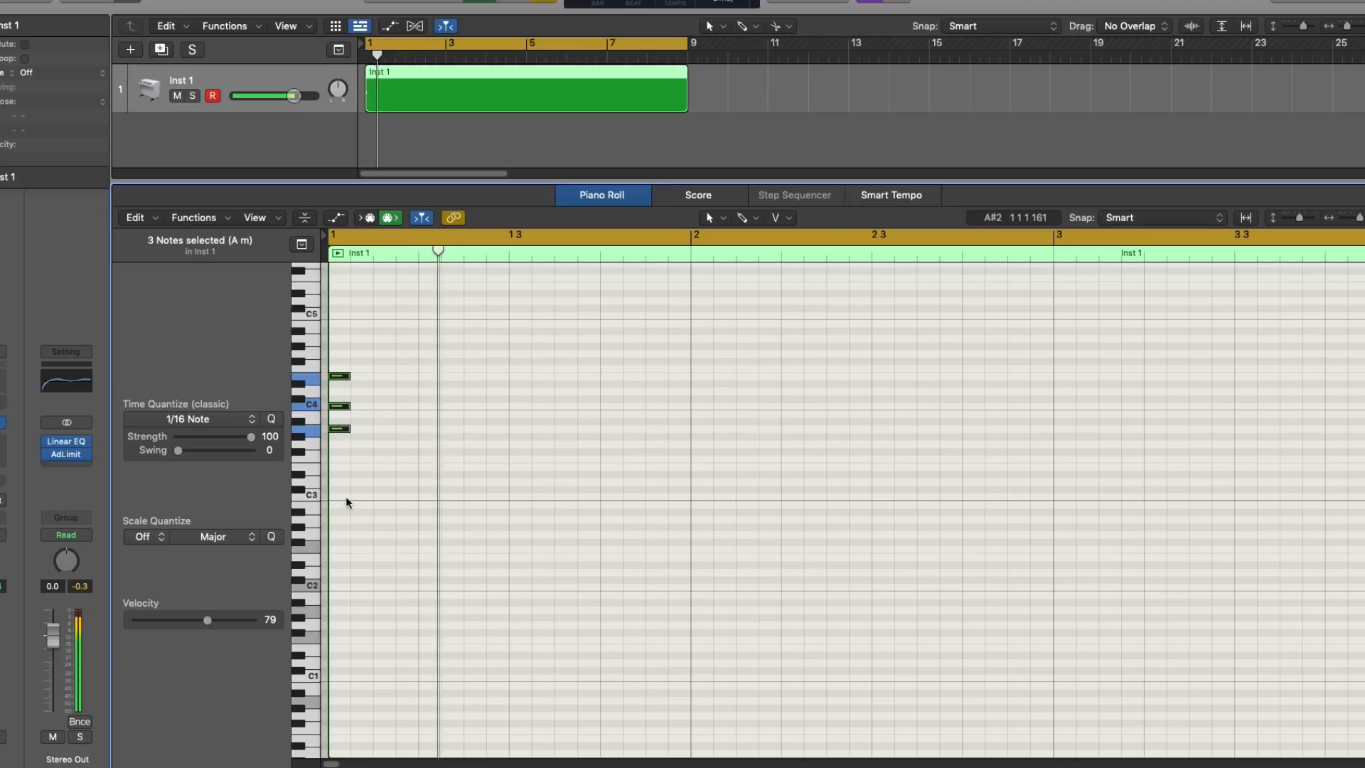
drag(346, 377, 508, 376)
Copy the triad to beat 3 of bar 1 and reshape it into G3, B3 and D4
drag(576, 481, 390, 377)
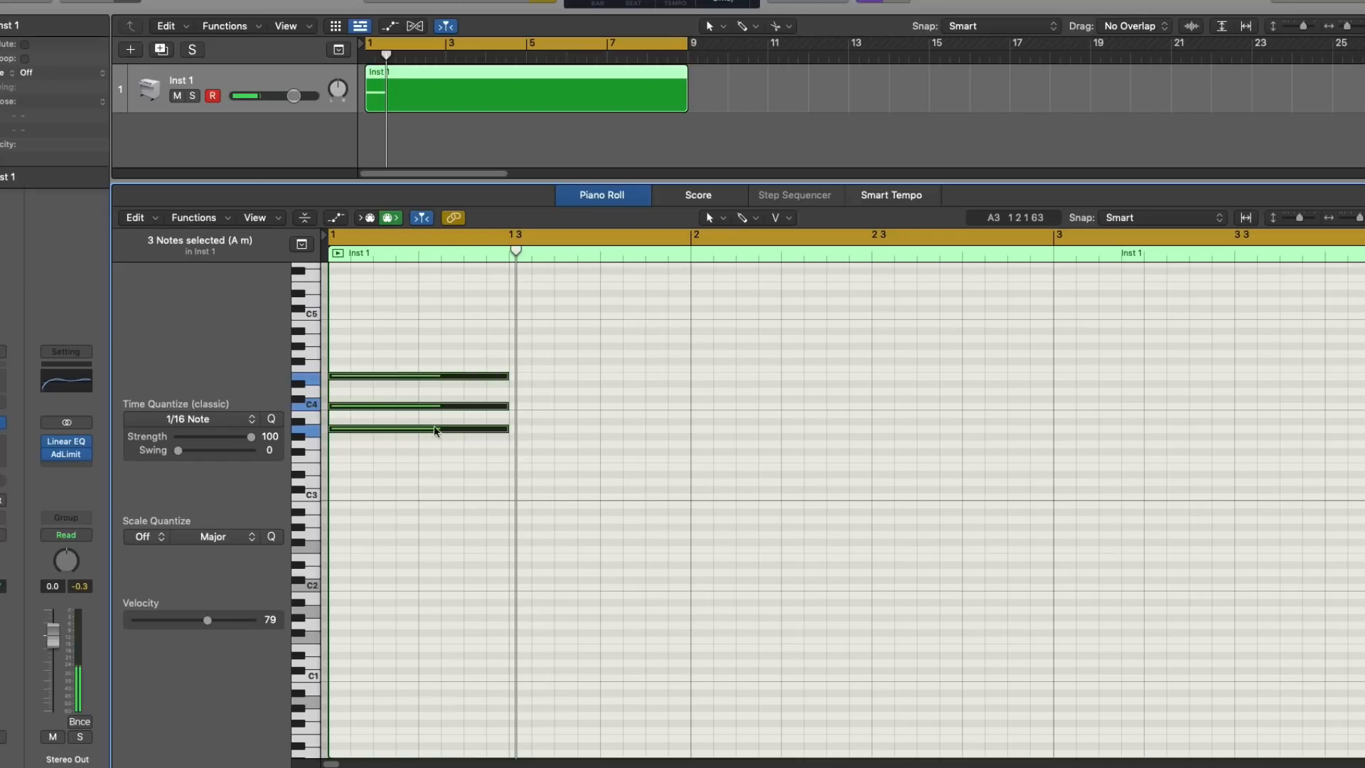
drag(434, 430, 605, 448)
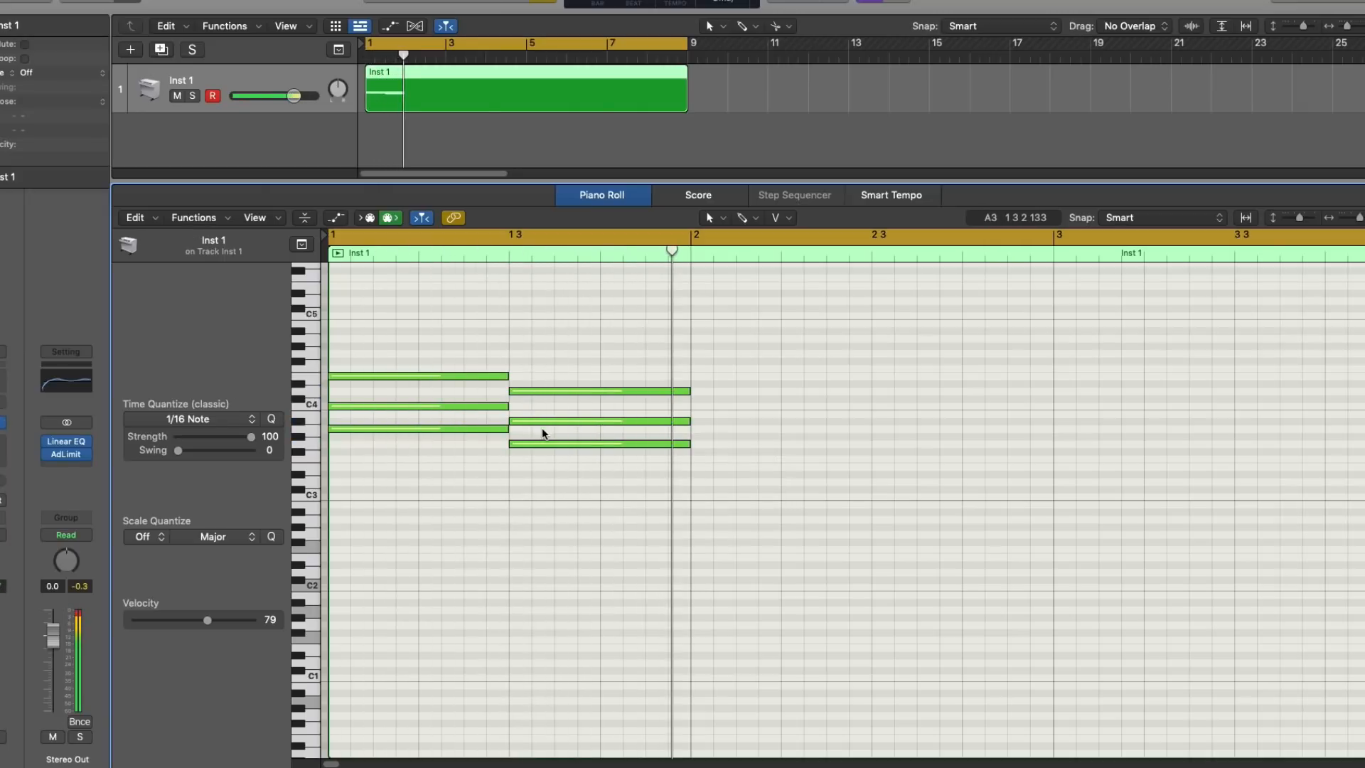
drag(539, 424, 540, 412)
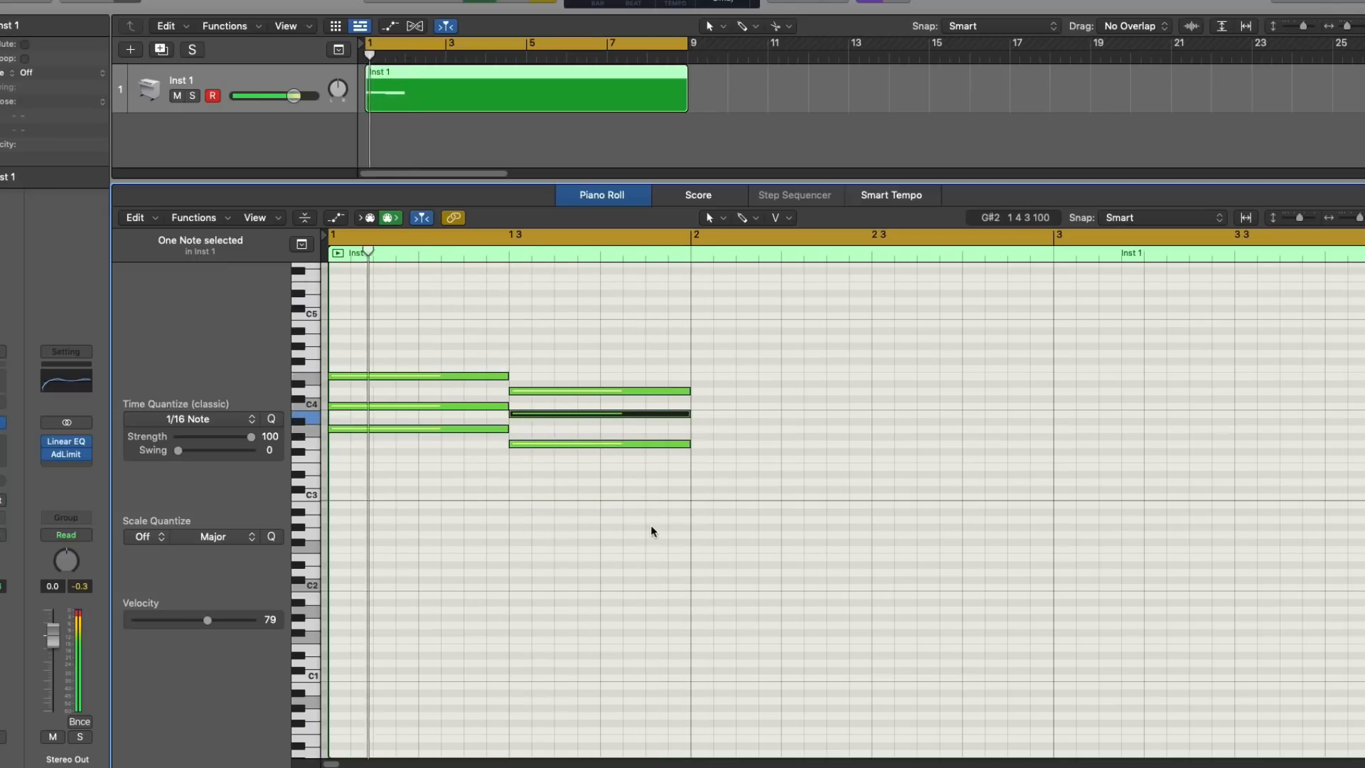
Copy the second chord to the start of bar 2, lowered to F3, A3 and C4, and play from the start
drag(650, 527, 595, 388)
drag(577, 449, 755, 459)
click(745, 510)
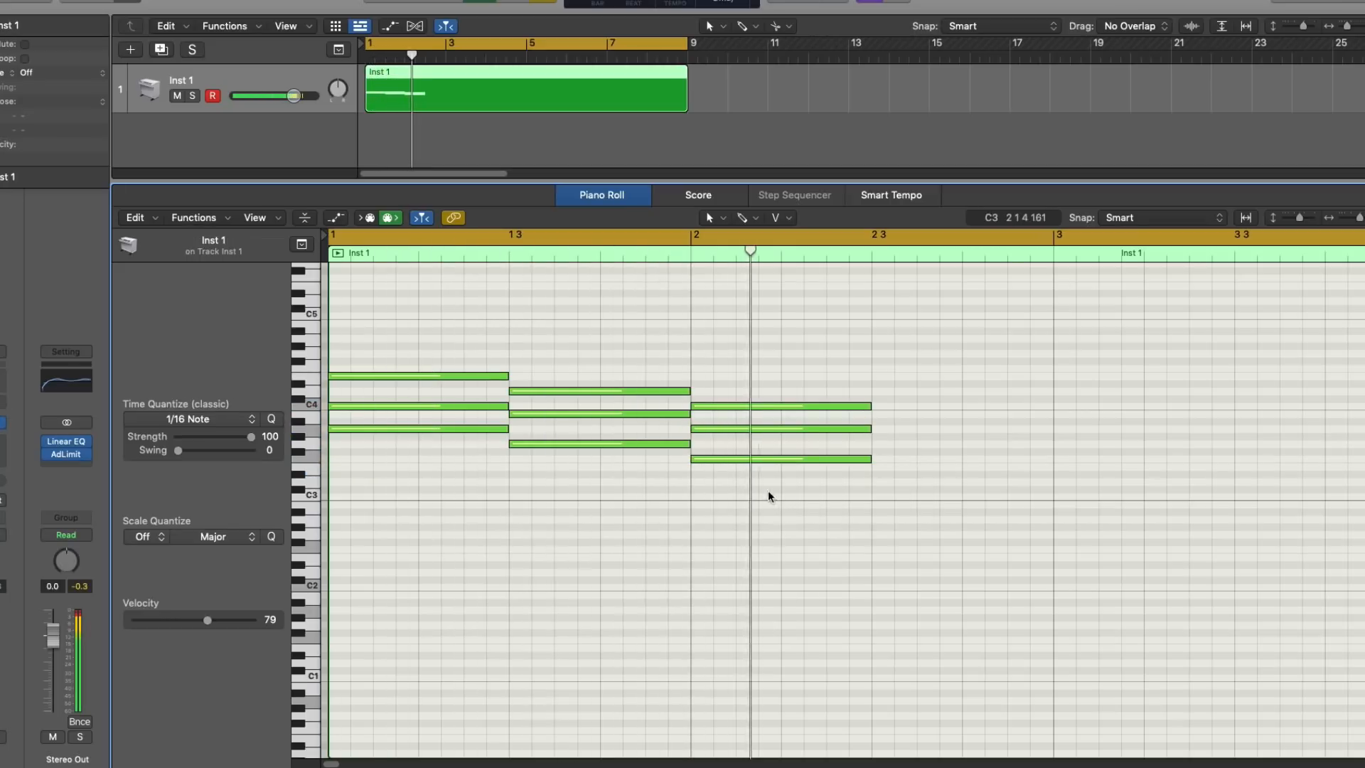
key(Return)
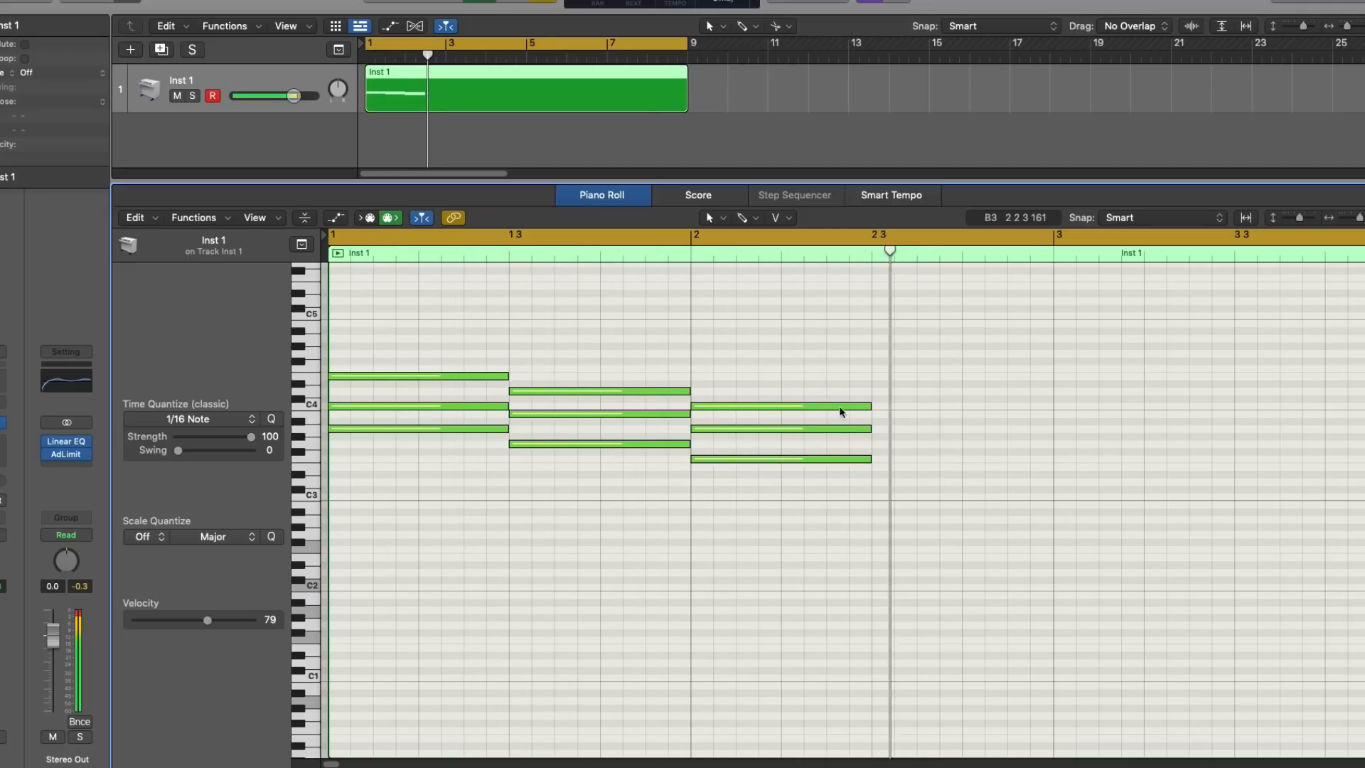
Add the notes C4, D4 and C4 in the second half of bar 2, lengthen the last one to bar 3, and play back
drag(1047, 406, 888, 408)
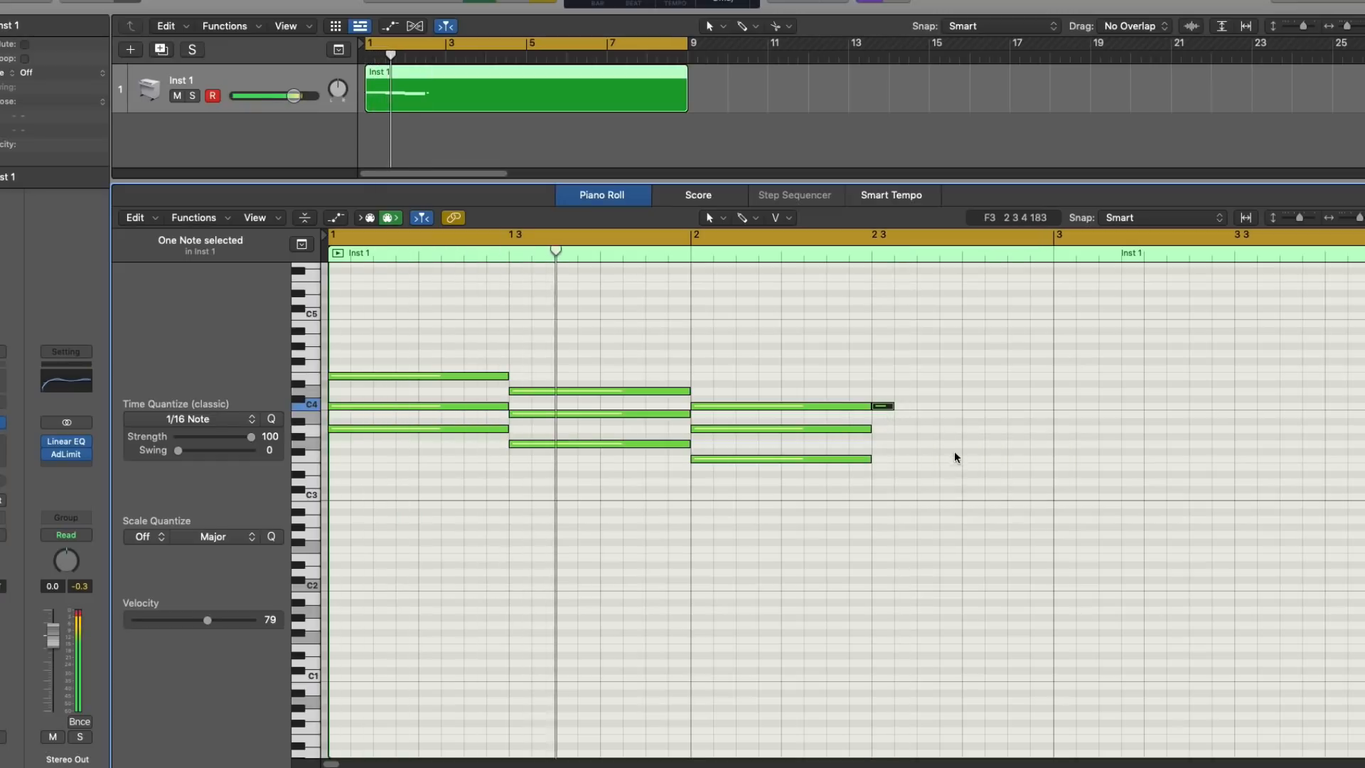
super+click(927, 391)
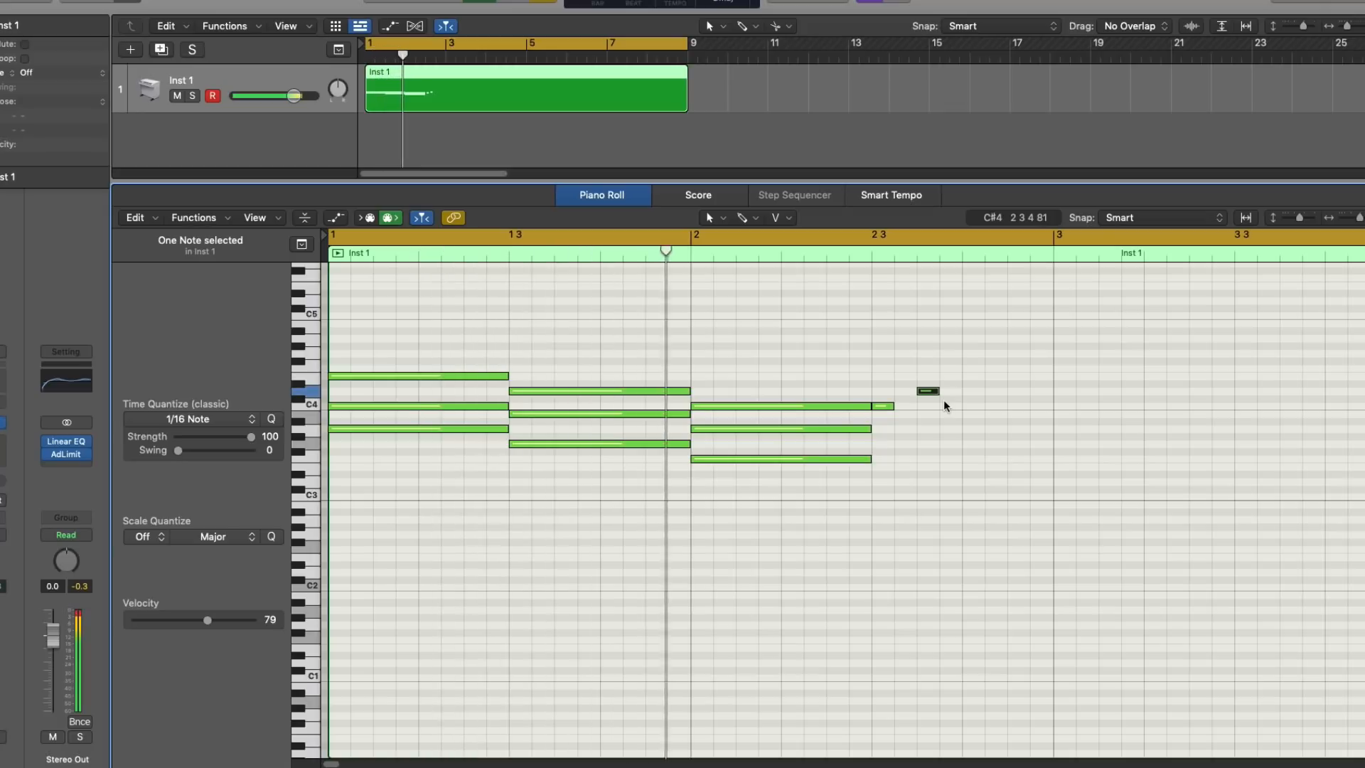
super+click(968, 407)
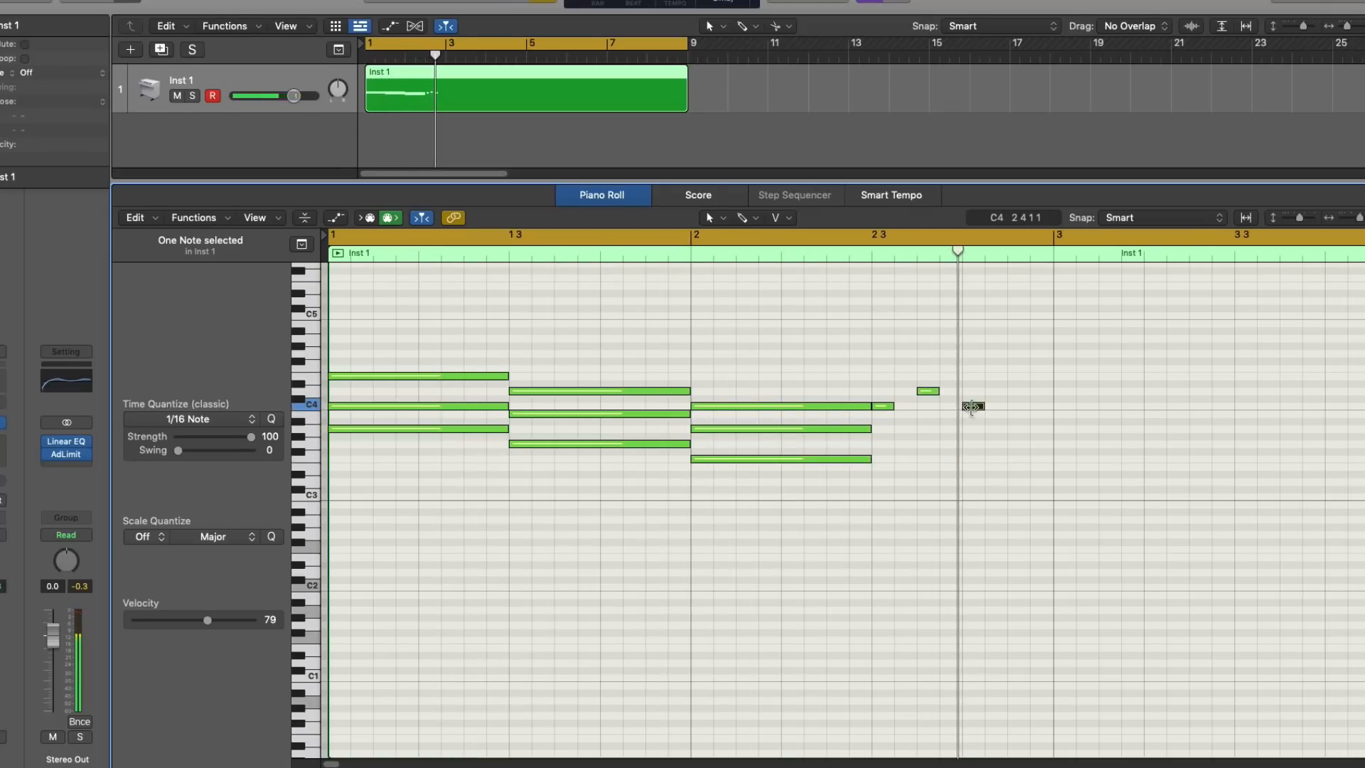
drag(985, 406, 1046, 415)
key(space)
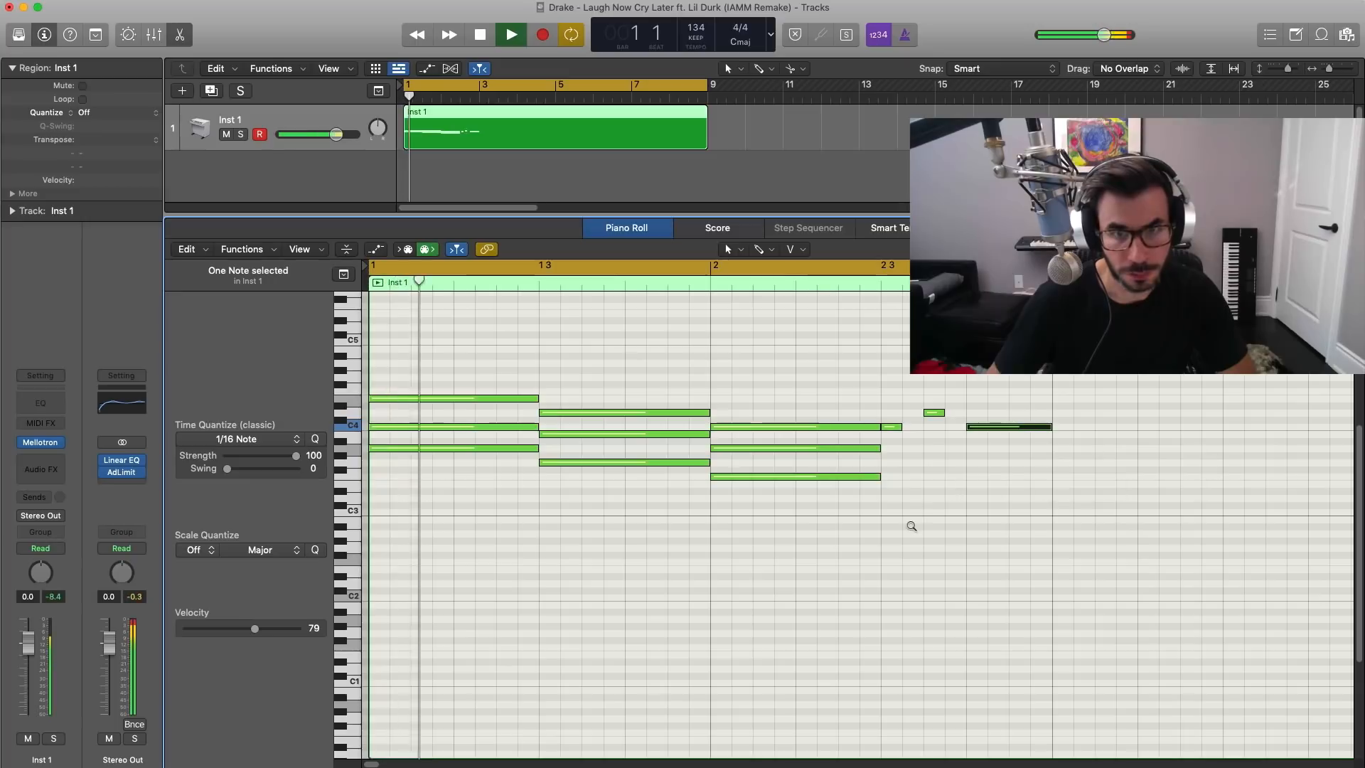
Copy the three-note C4–D4–C4 figure to the second halves of bars 3 and 4
key(super+Left)
key(super+Left)
key(super+Left)
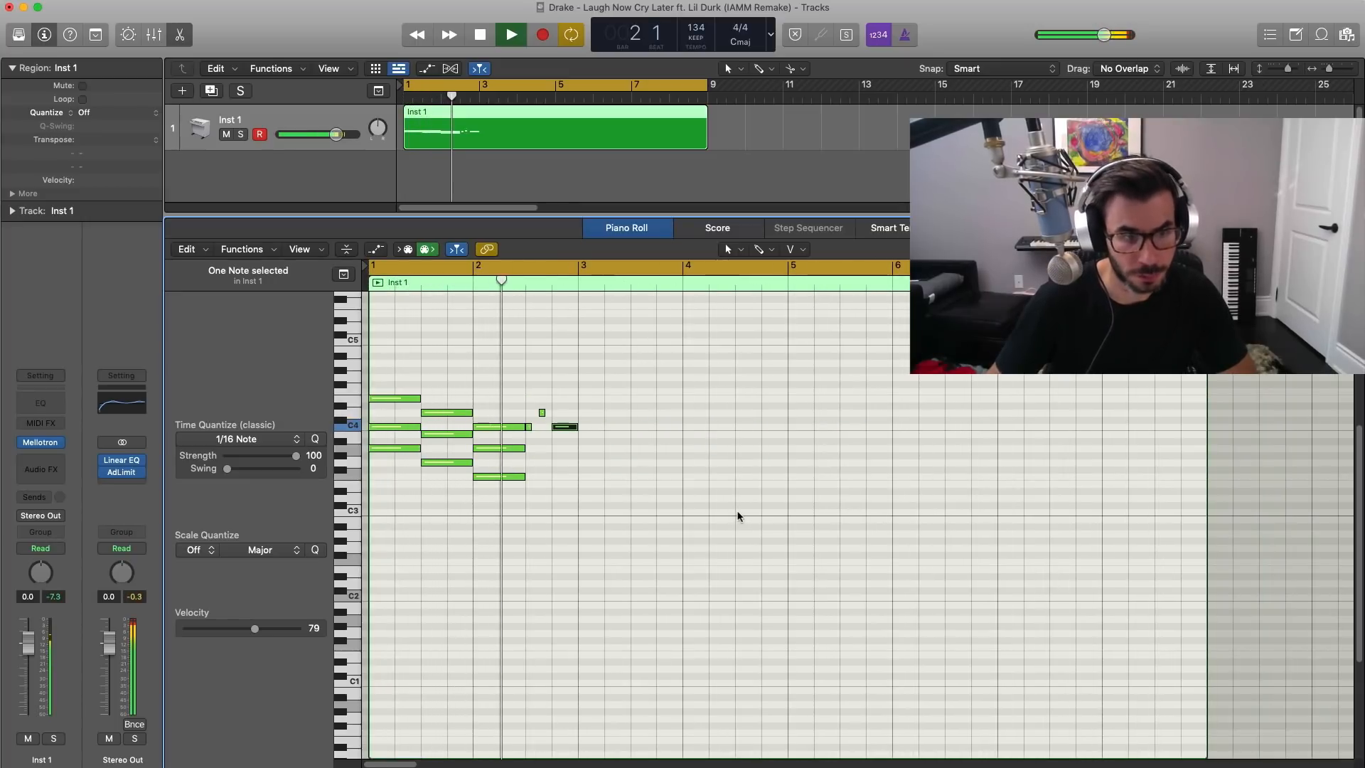
click(602, 459)
drag(617, 471, 735, 432)
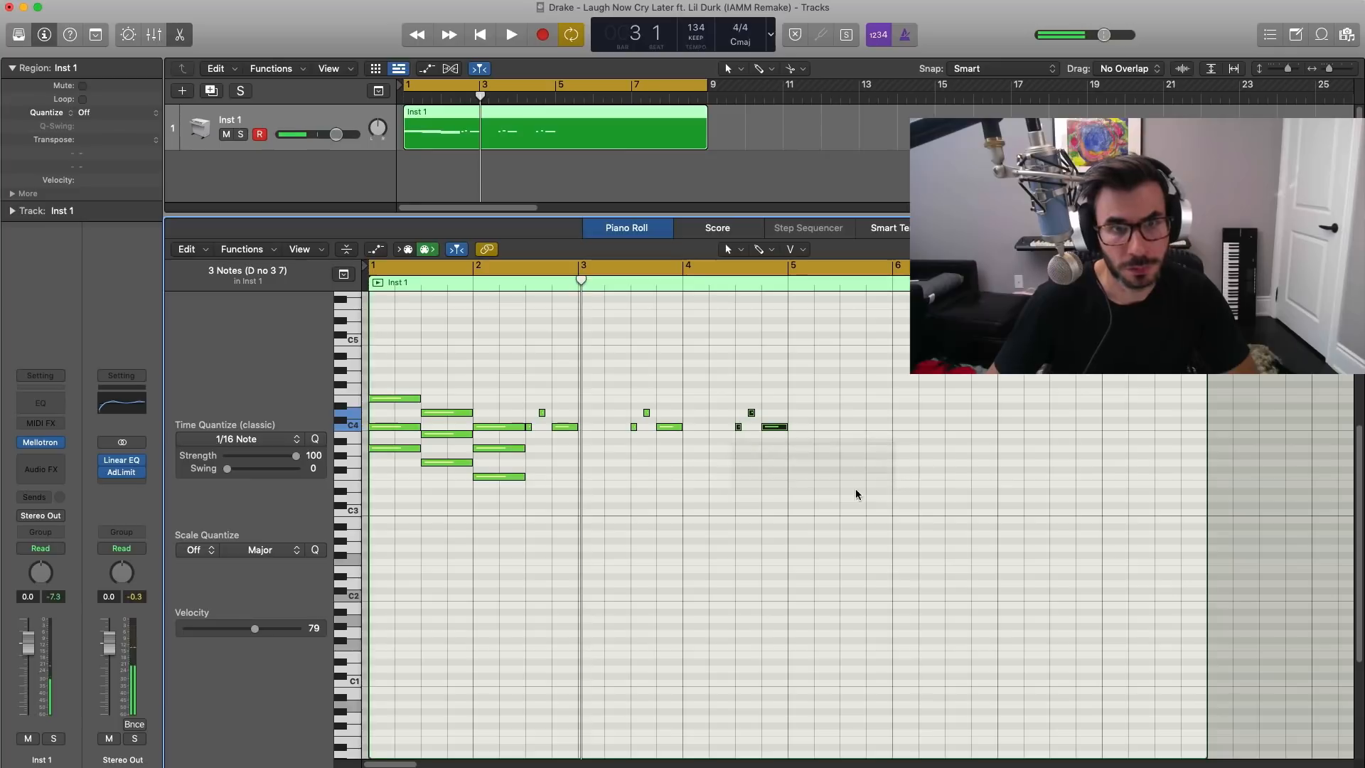
Play back the four-bar brass pattern and check its notes in a closer view
key(space)
key(super+Down)
key(super+Down)
key(super+Down)
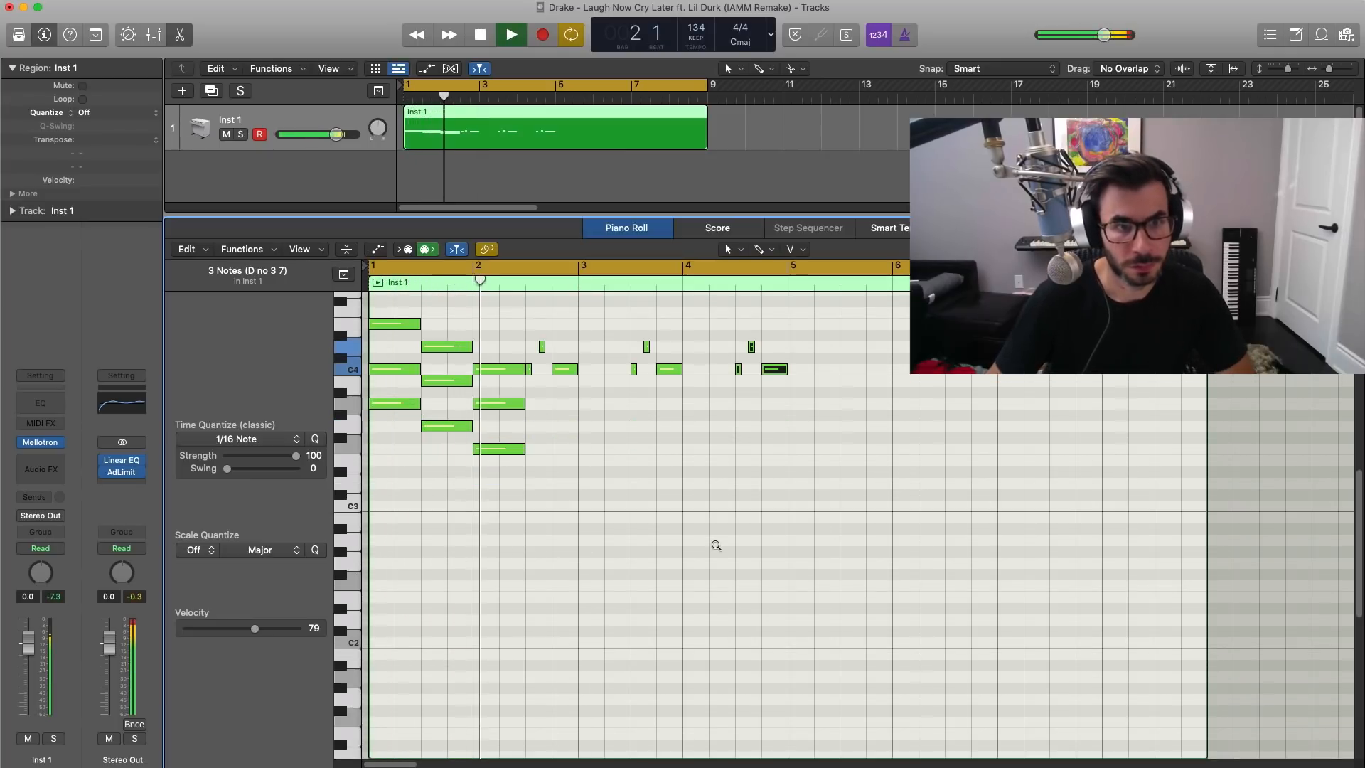
scroll(715, 546, up, 3)
scroll(715, 545, down, 3)
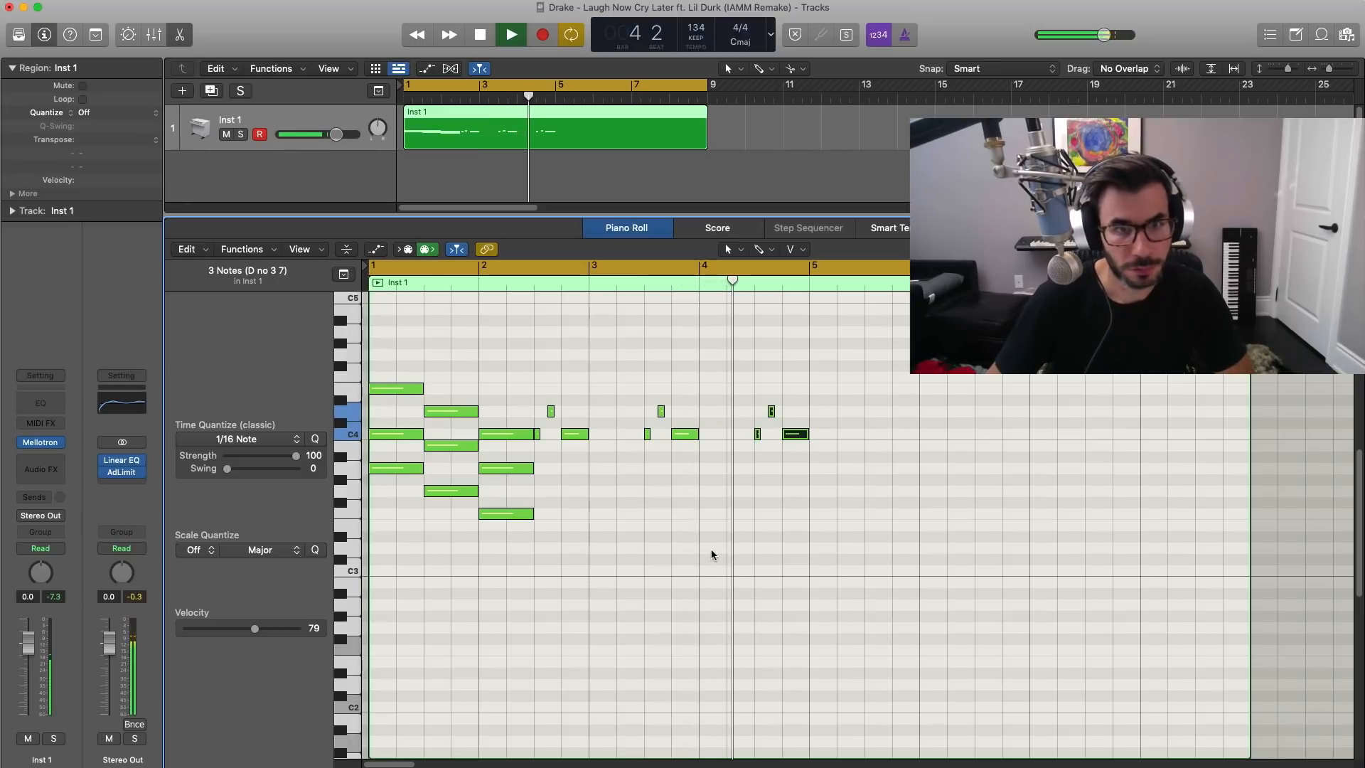
key(space)
Select all the notes of the four-bar pattern and repeat them from bar 5
drag(892, 564, 398, 371)
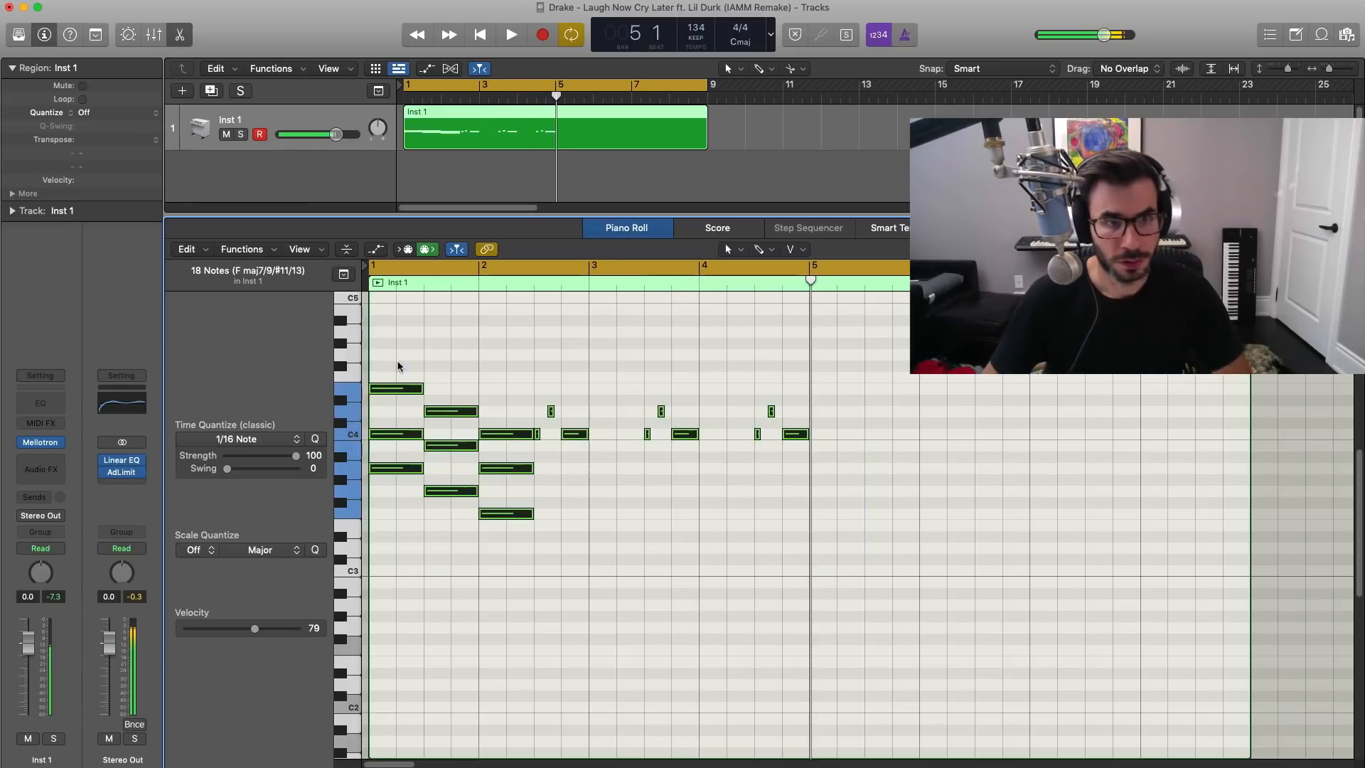
key(super+r)
click(1206, 496)
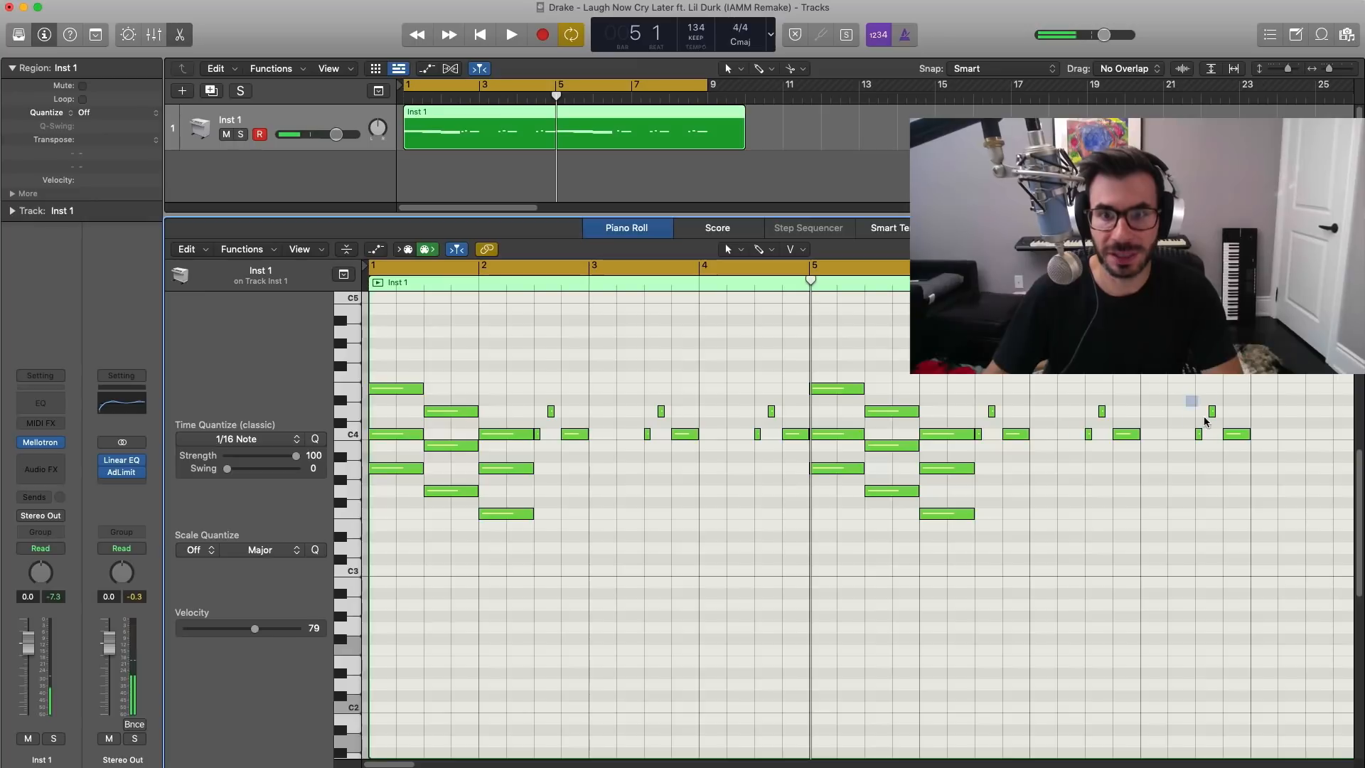
Replace the three-note figure in bar 8 with copies of the A minor and G major chords
drag(1206, 422, 1251, 466)
key(Delete)
drag(887, 536, 1150, 410)
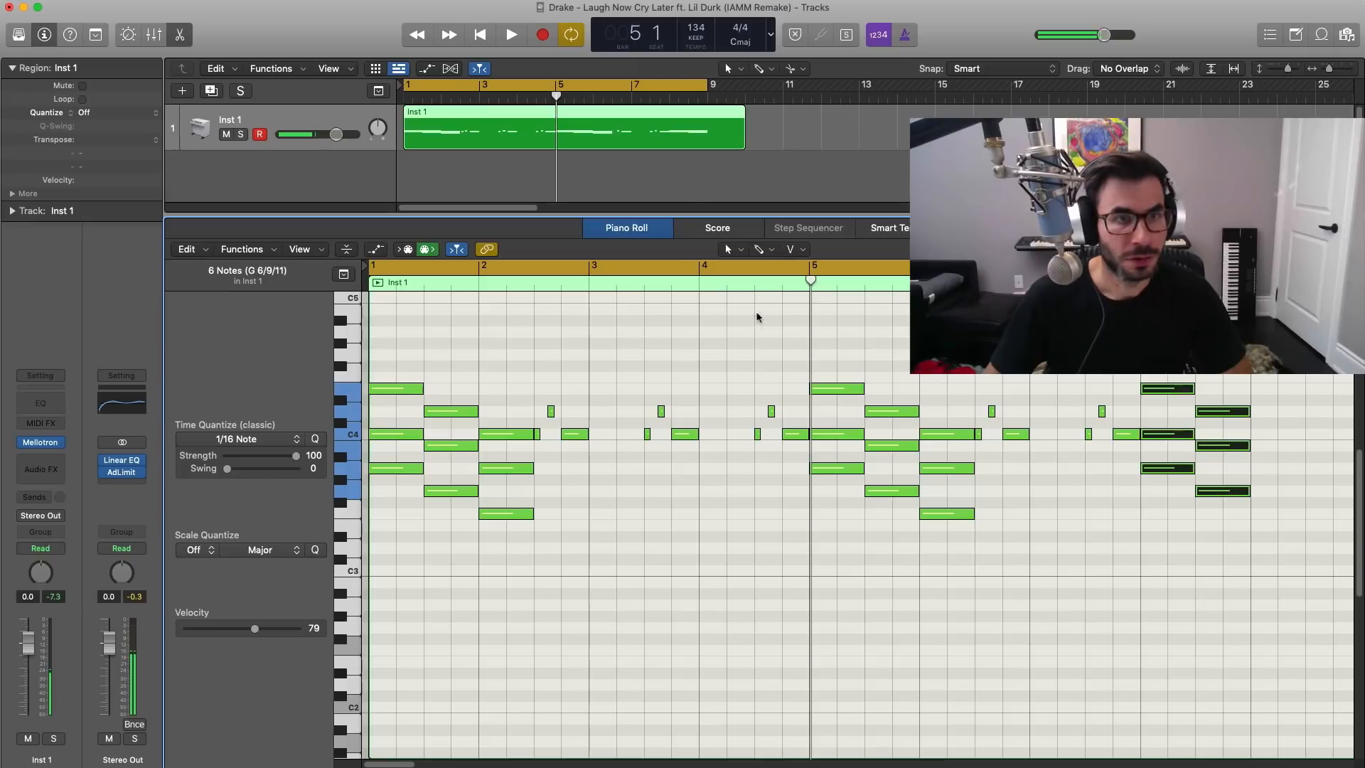
Split the region at bar 9, delete the excess part, and play back the eight-bar loop
super+click(707, 114)
key(Delete)
click(667, 145)
key(space)
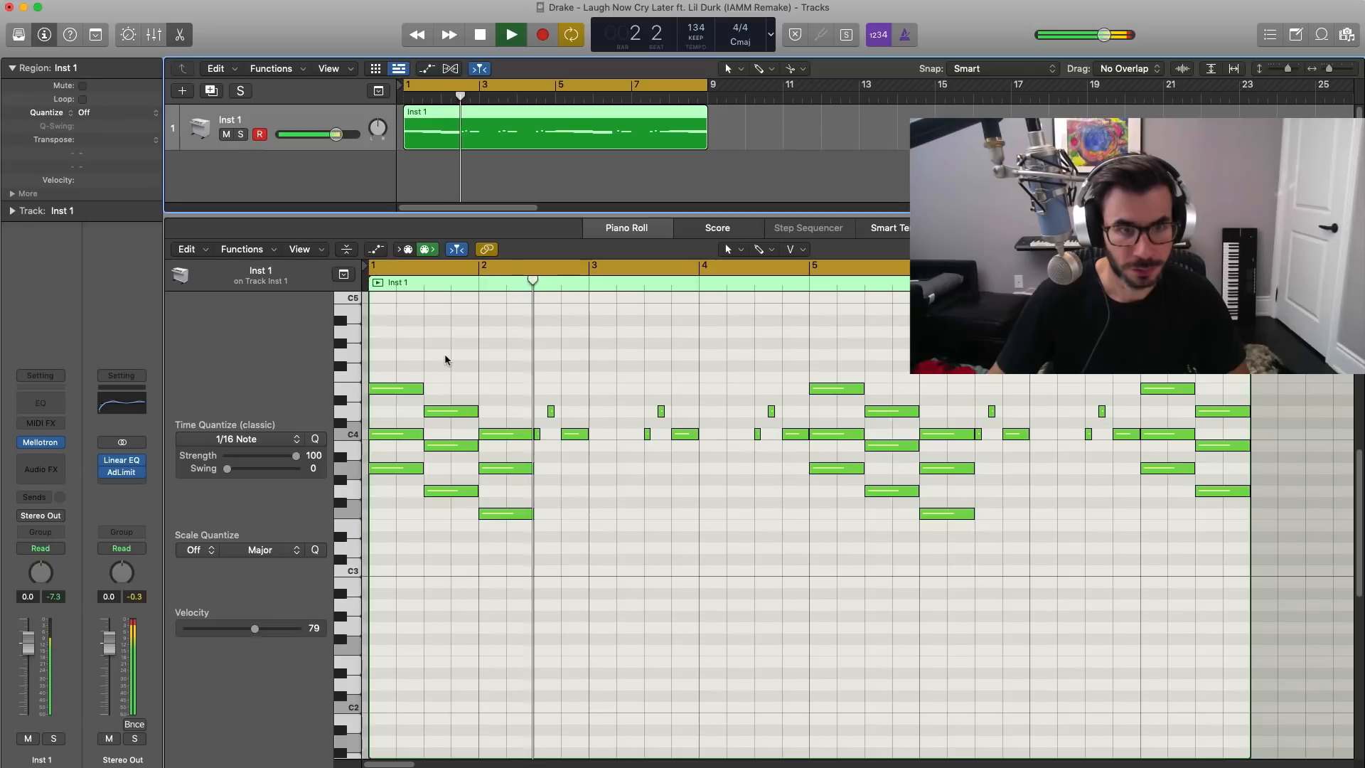
scroll(528, 479, down, 3)
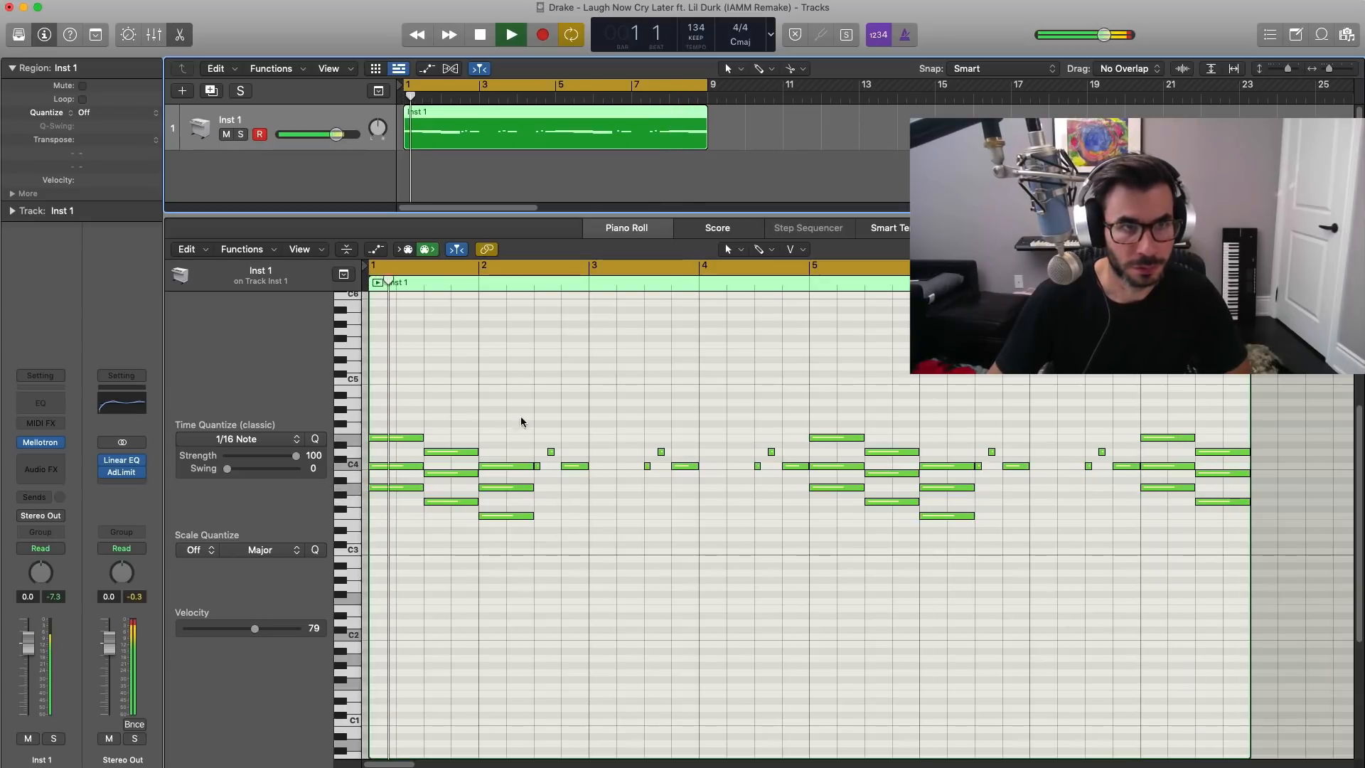
key(space)
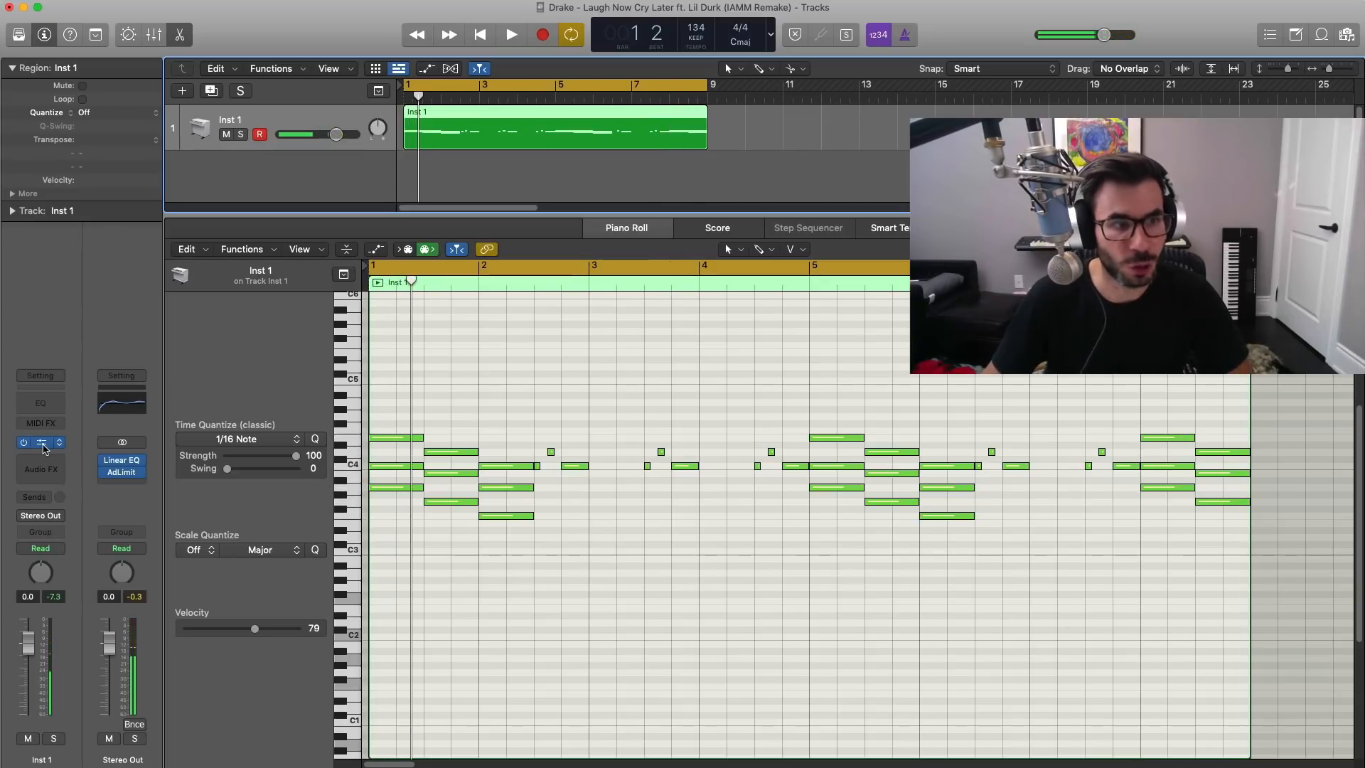
Reopen the Mellotron and turn its Tape Speed and Tone fully down while listening to the loop
click(41, 444)
drag(828, 195, 752, 134)
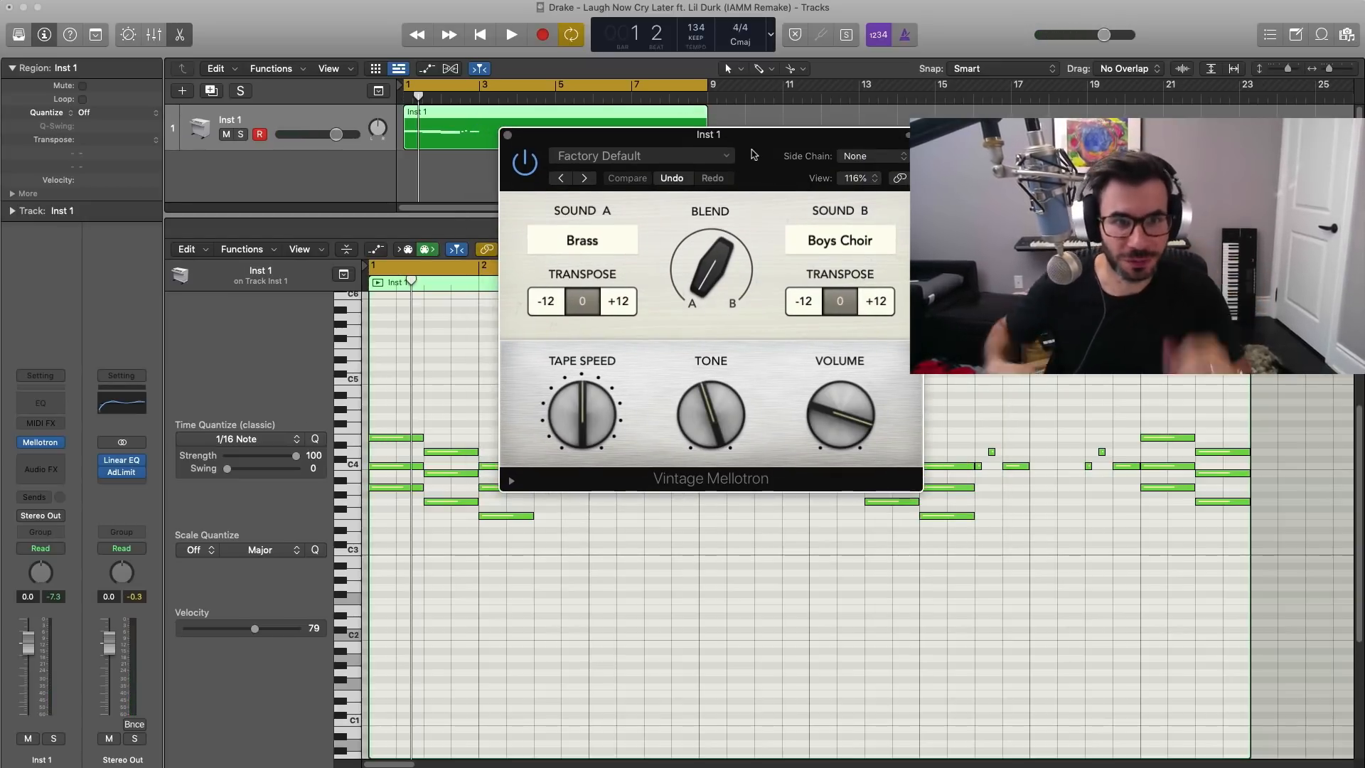
key(space)
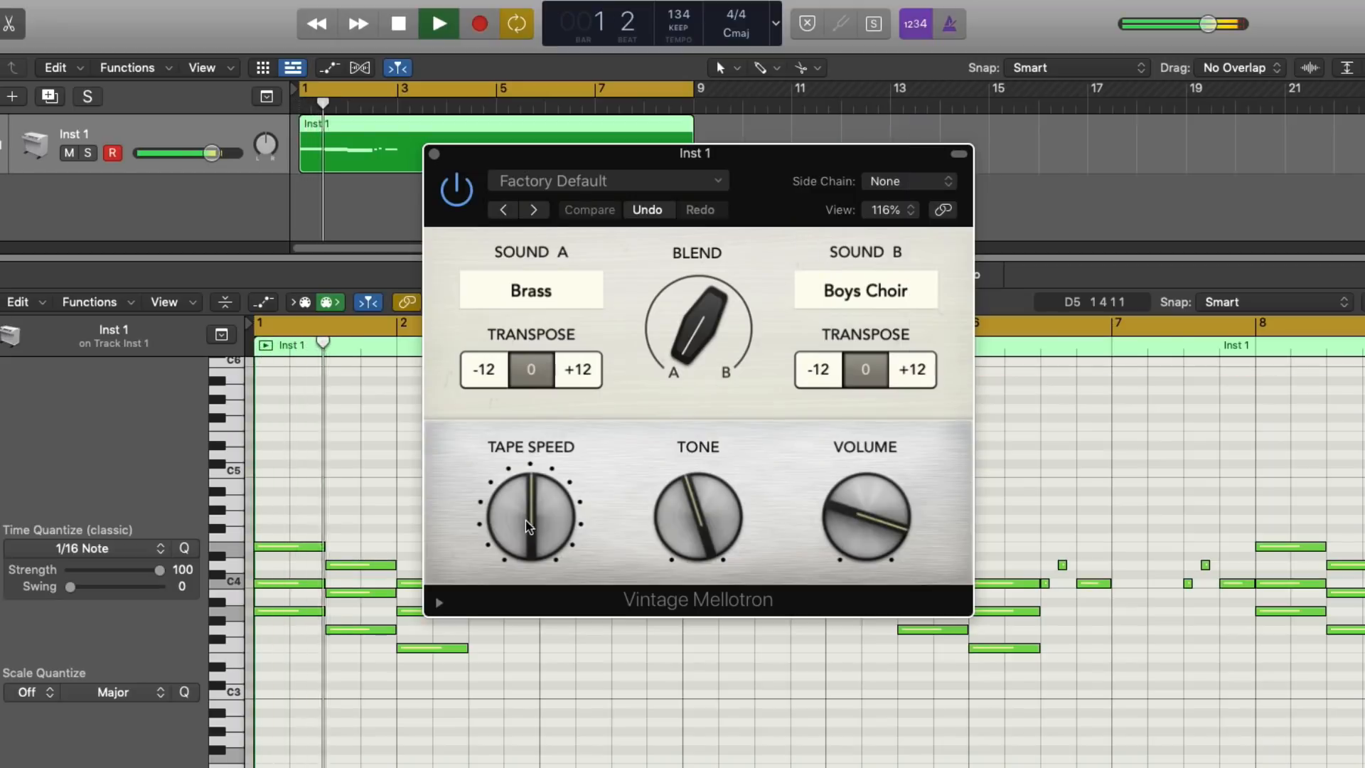
mouse_move(575, 425)
drag(524, 536, 538, 741)
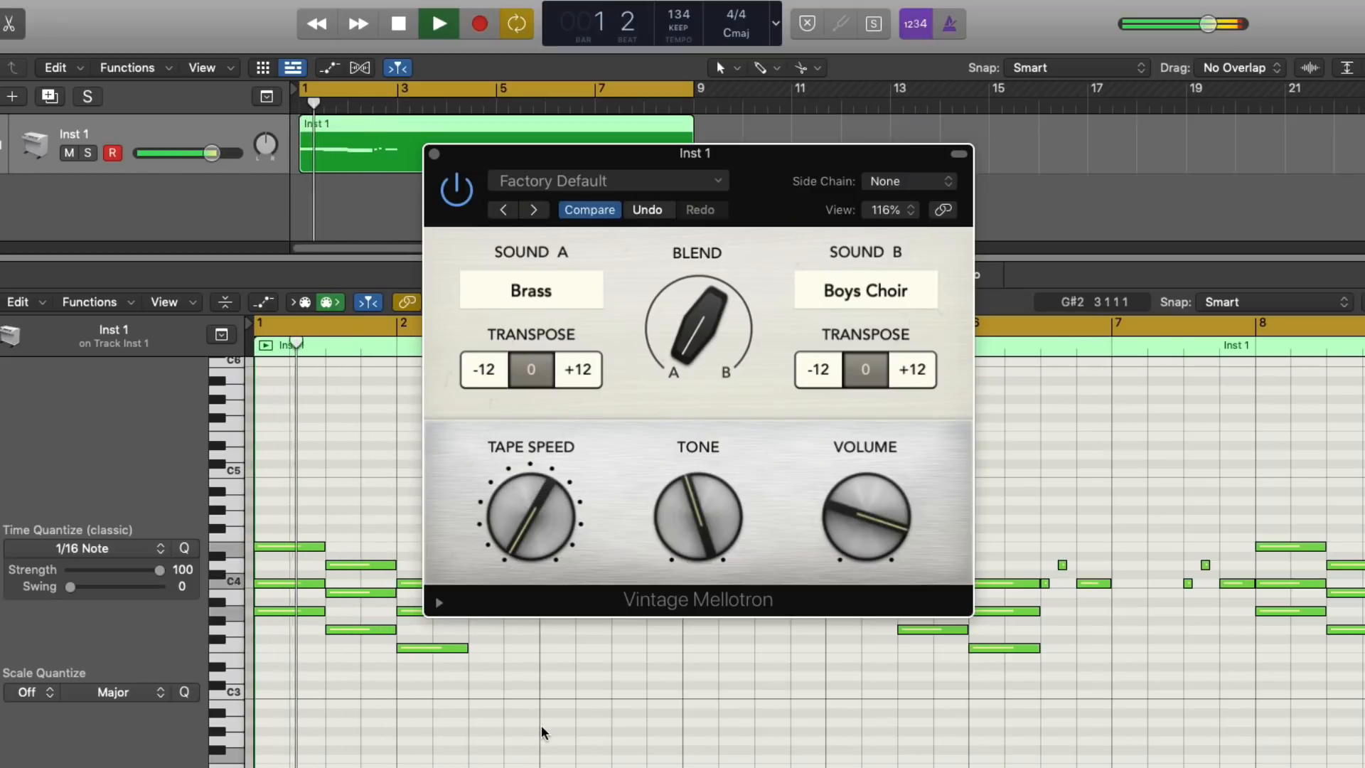
key(space)
mouse_move(686, 524)
drag(686, 524, 651, 767)
key(space)
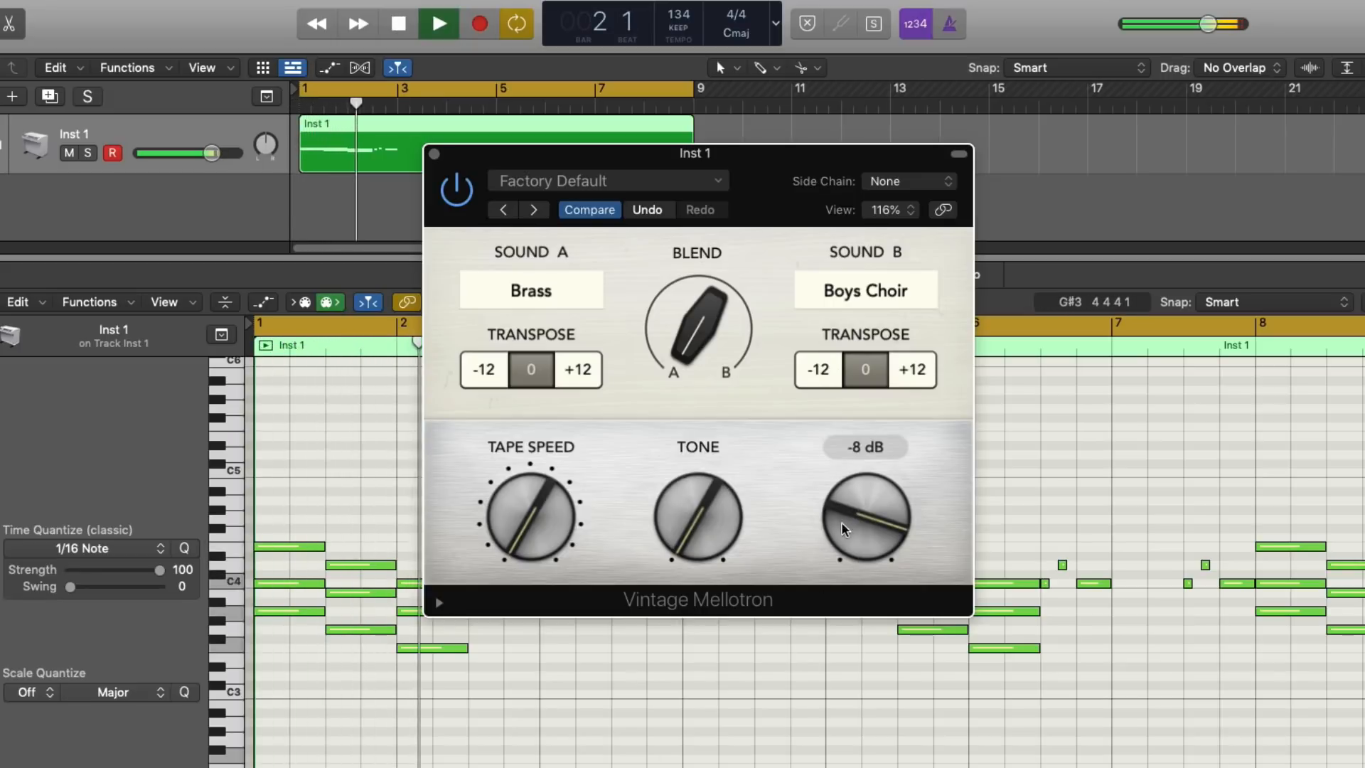
Raise the Mellotron's Volume to -4 dB and slightly lower the Inst 1 track volume
drag(855, 509, 856, 500)
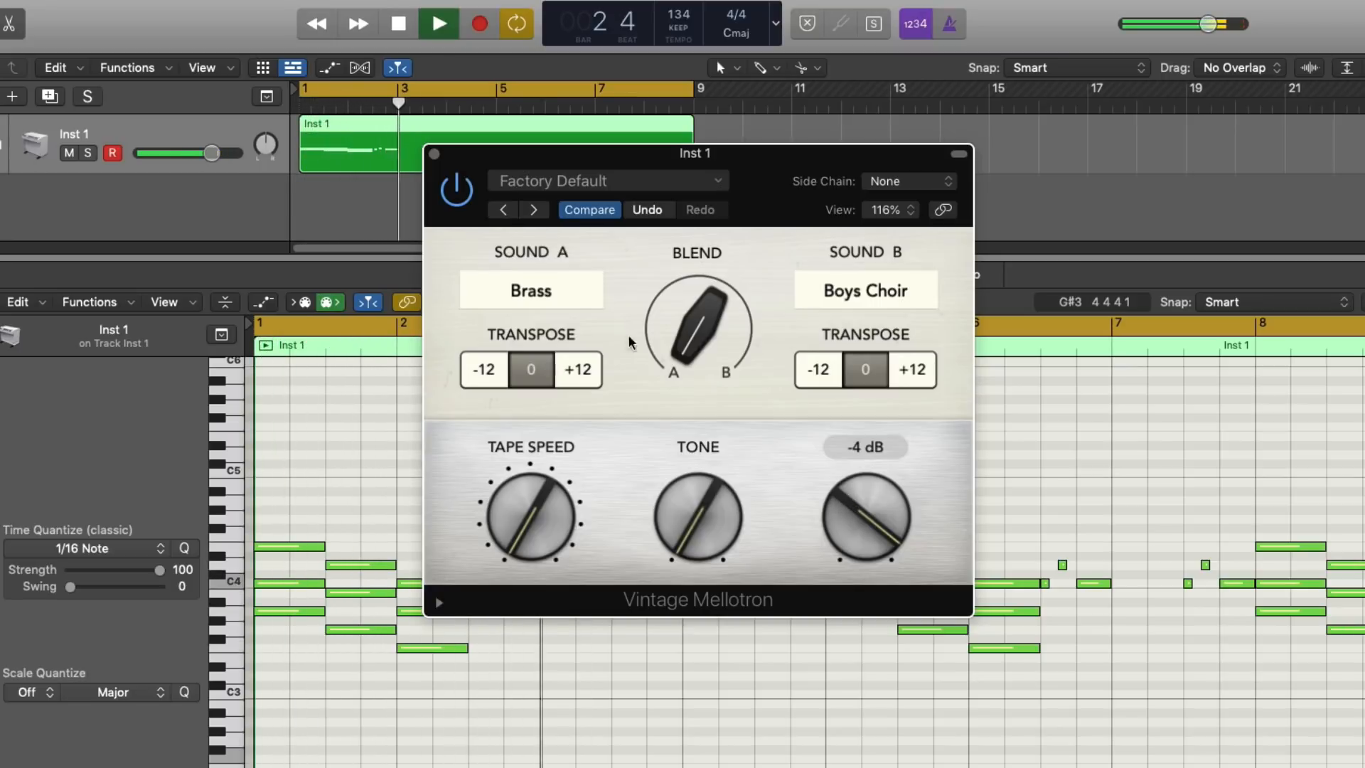
drag(211, 153, 201, 152)
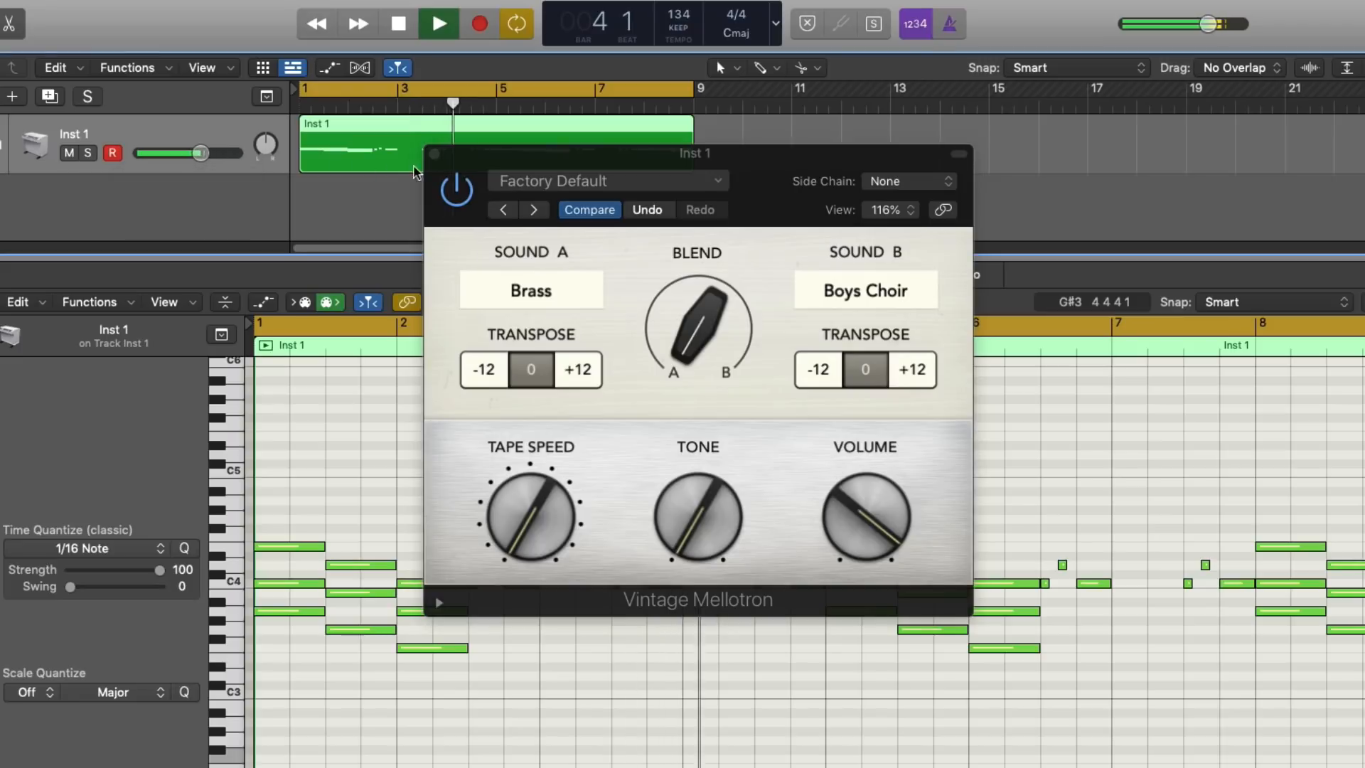
Lower the Mellotron's Volume to -6 dB, close it, and reset the Inst 1 track volume to 0.0 dB
drag(863, 538, 863, 545)
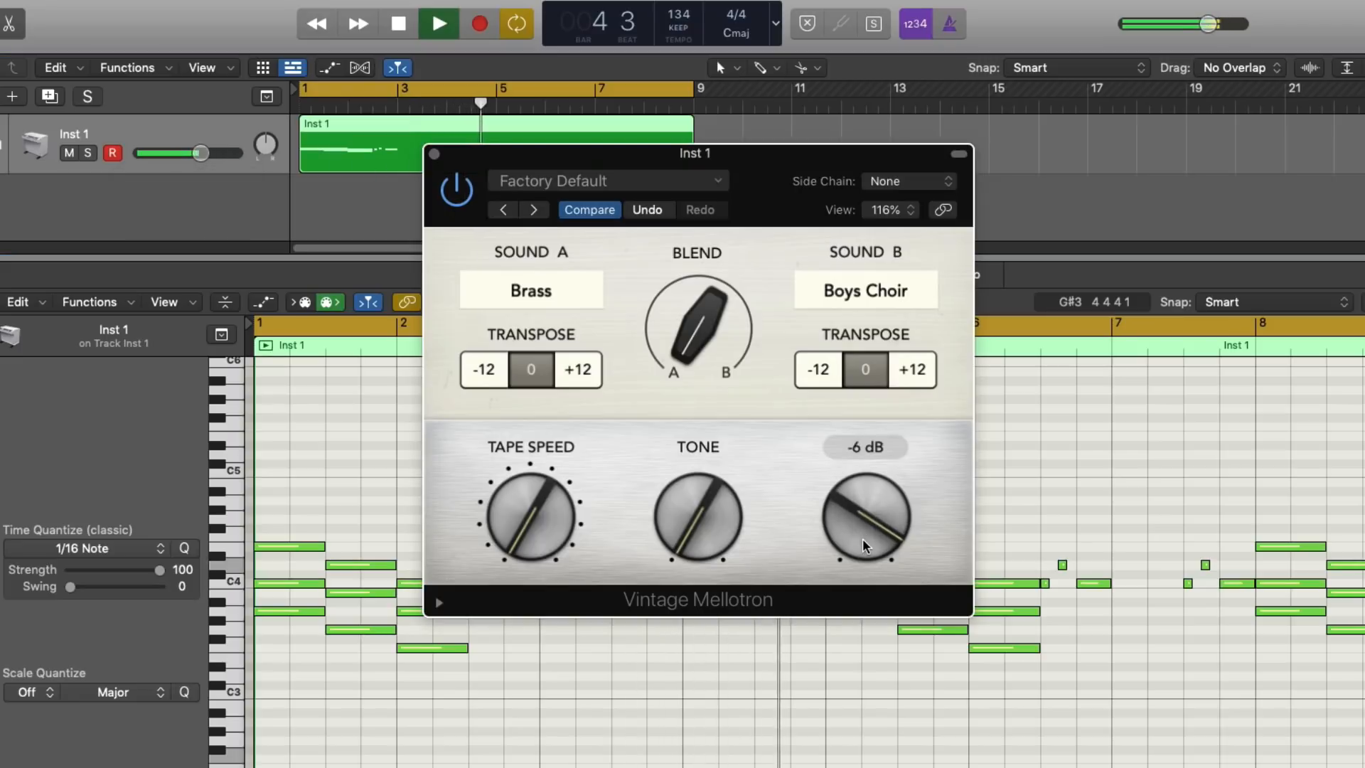
click(434, 154)
alt+click(206, 158)
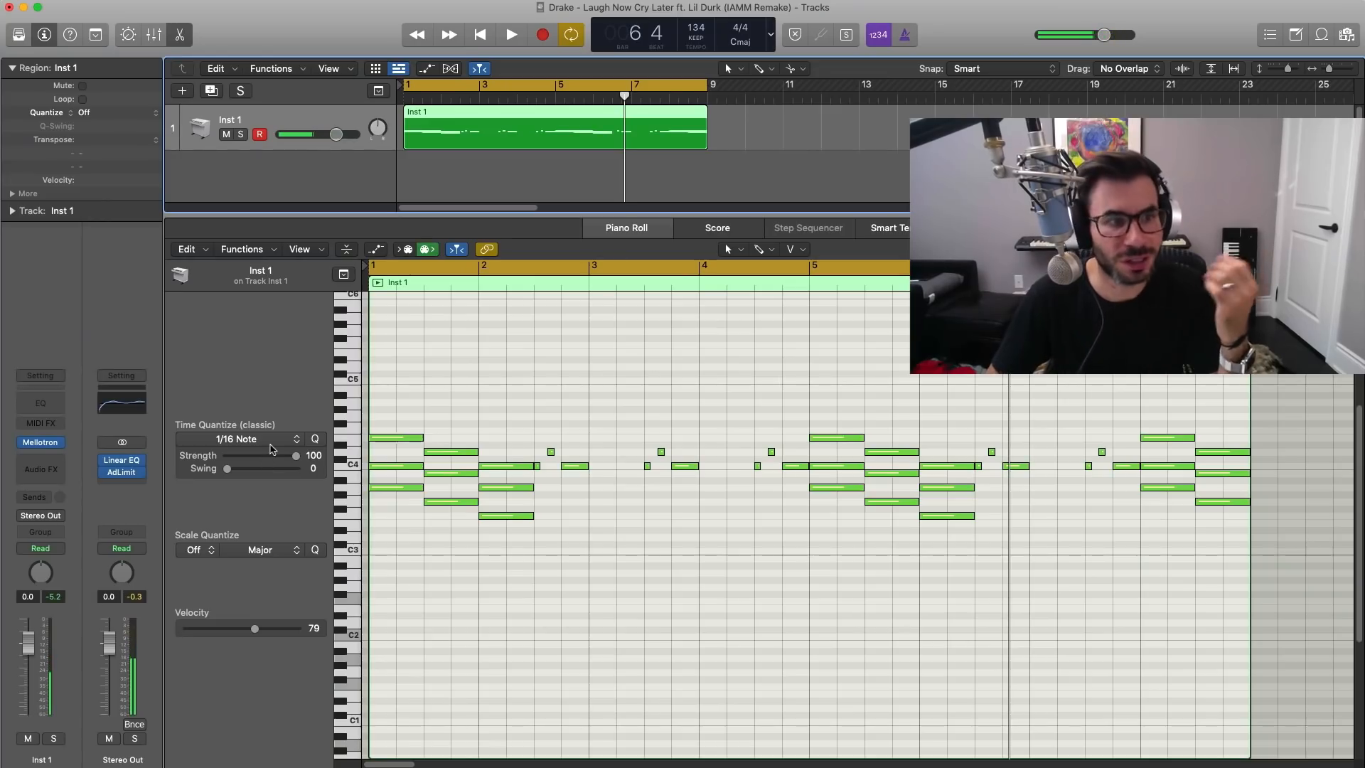
Add a Channel EQ to Inst 1 with a high cut at 424 Hz, 6 dB/Oct, and a low cut at 115 Hz
click(39, 403)
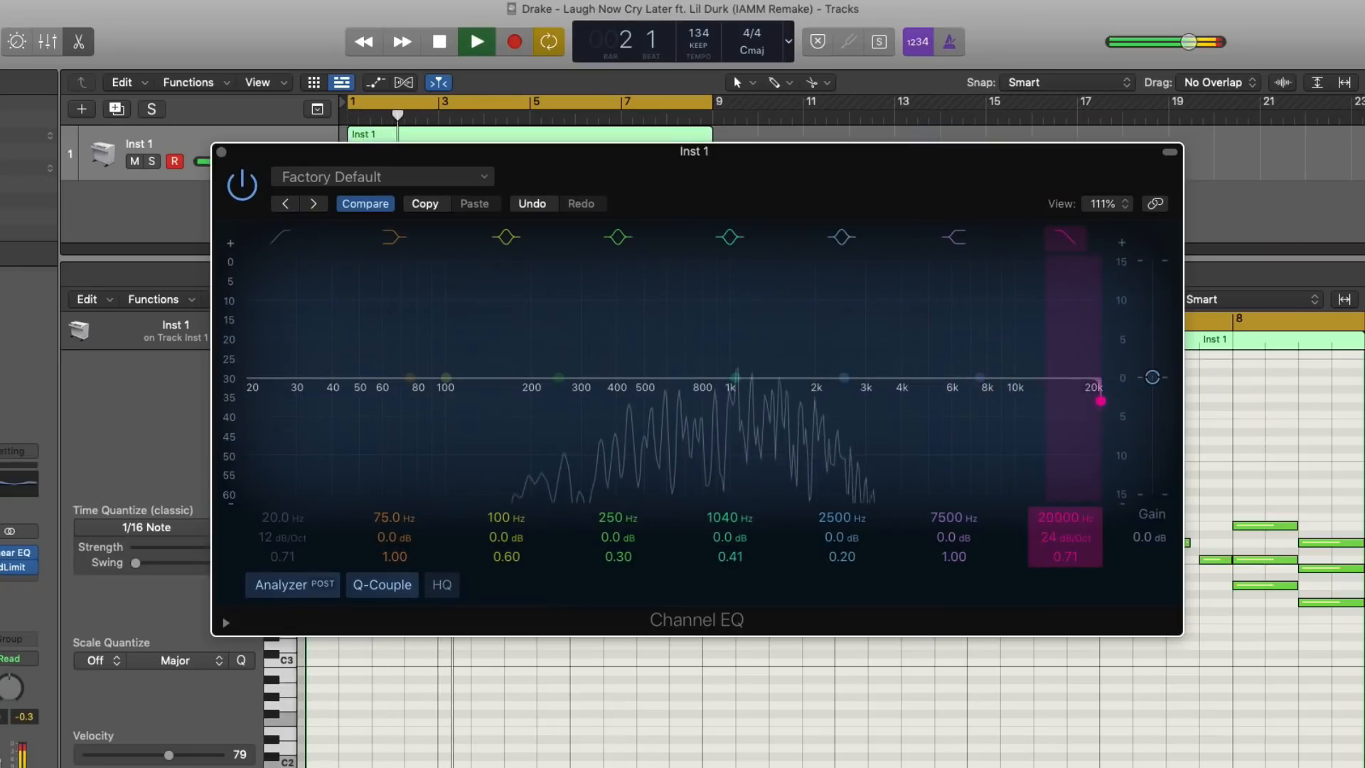
drag(1056, 518, 1057, 658)
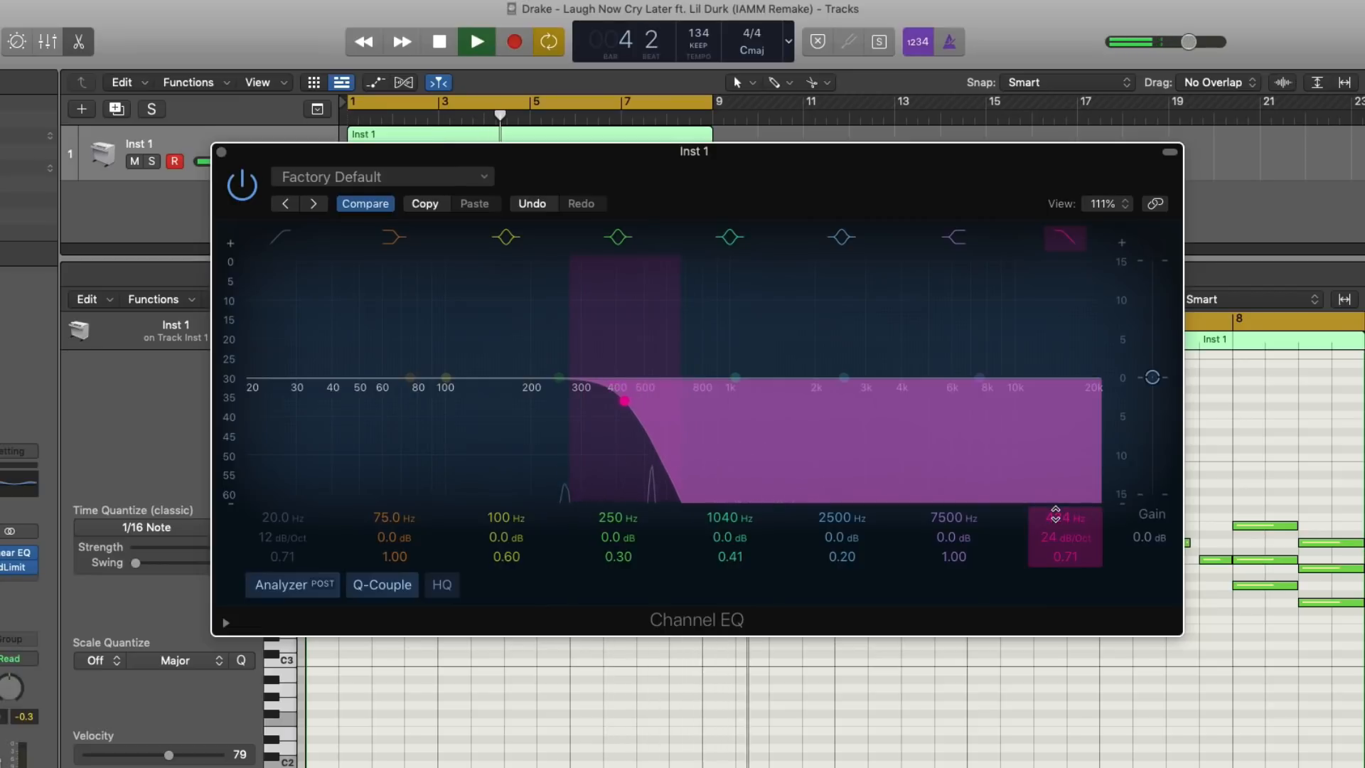
drag(1065, 537, 1065, 547)
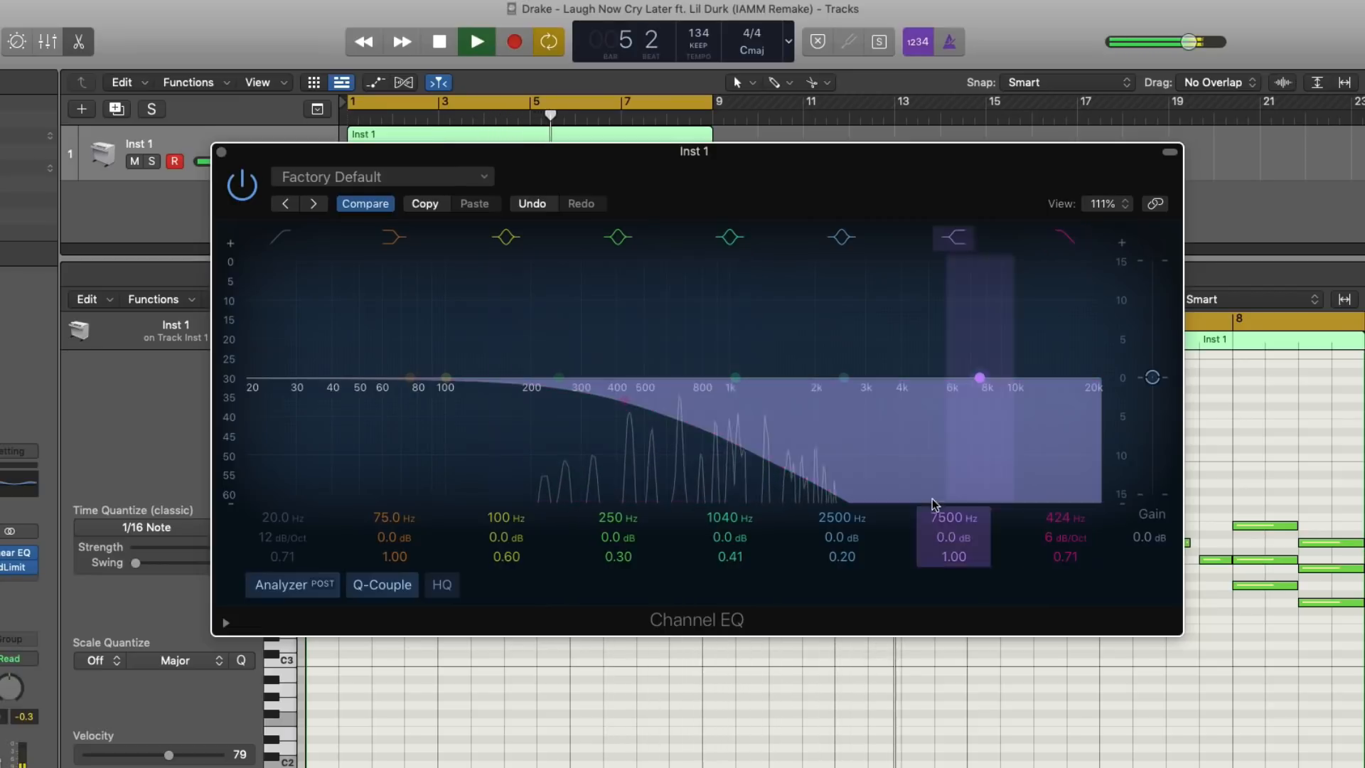
click(282, 237)
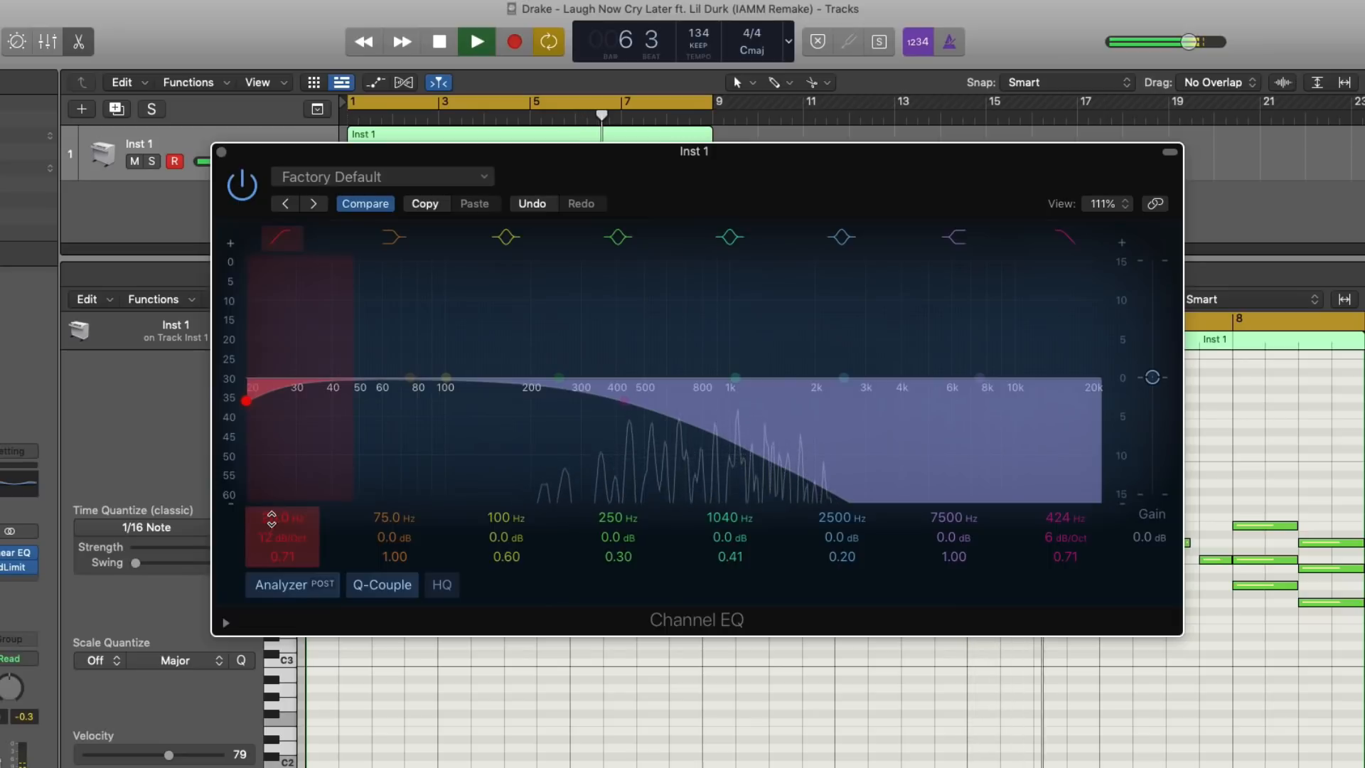
drag(271, 518, 271, 451)
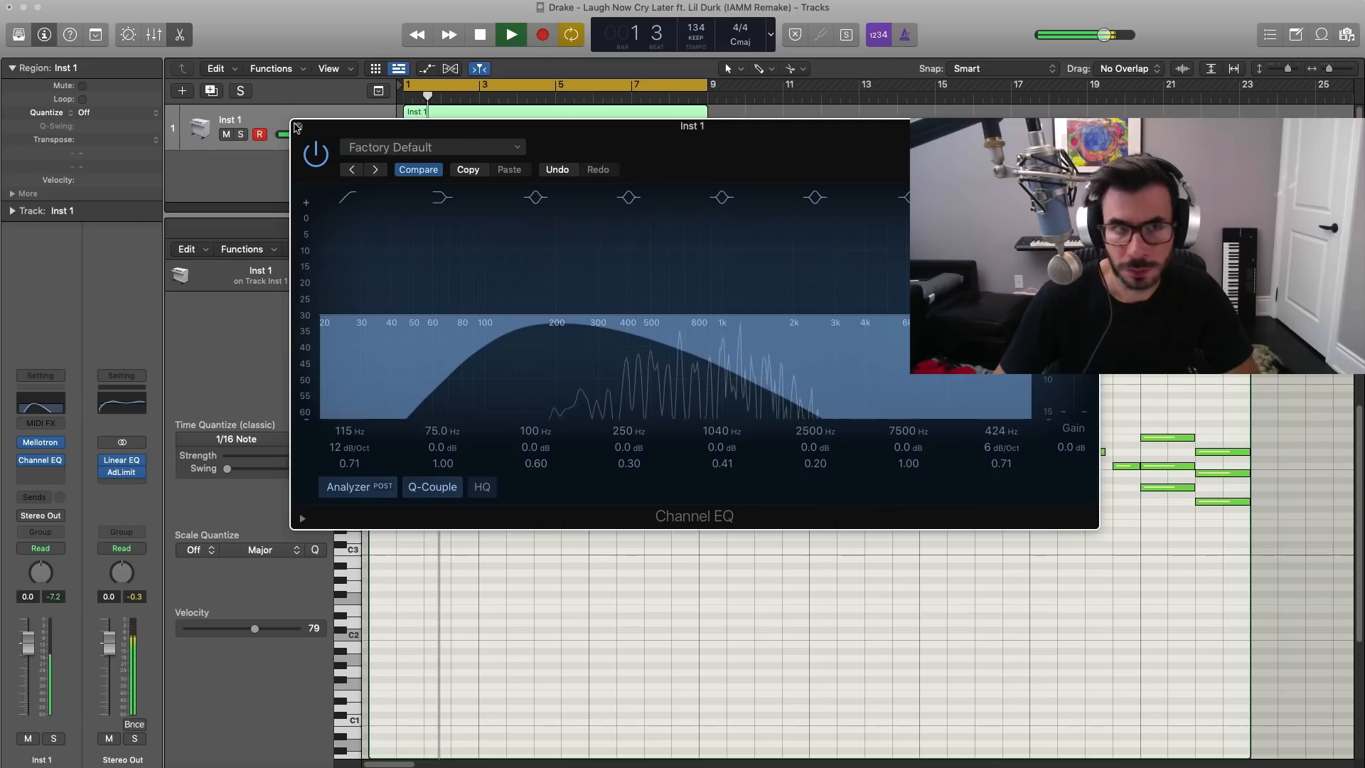
click(220, 152)
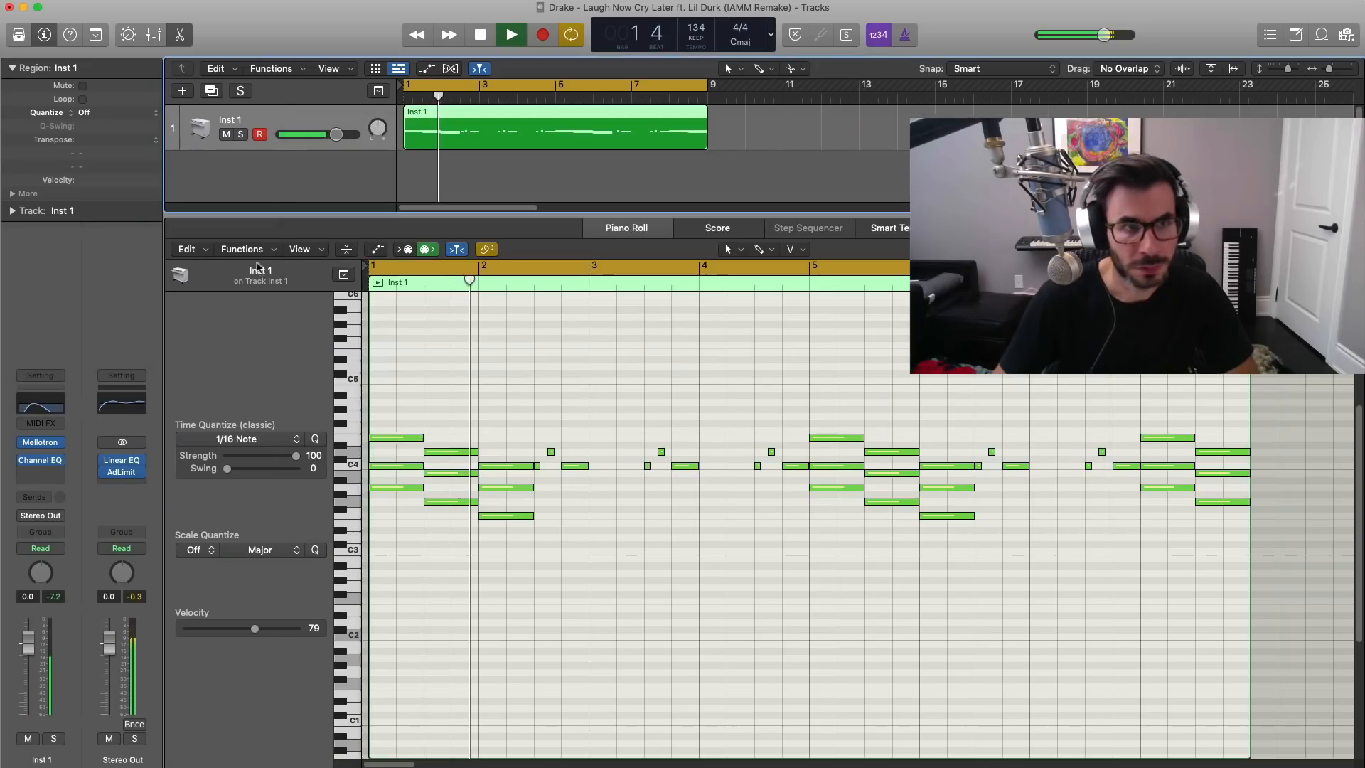
key(space)
Insert a mono Overdrive after the Channel EQ on Inst 1, keep its default settings, and listen to it briefly
click(48, 474)
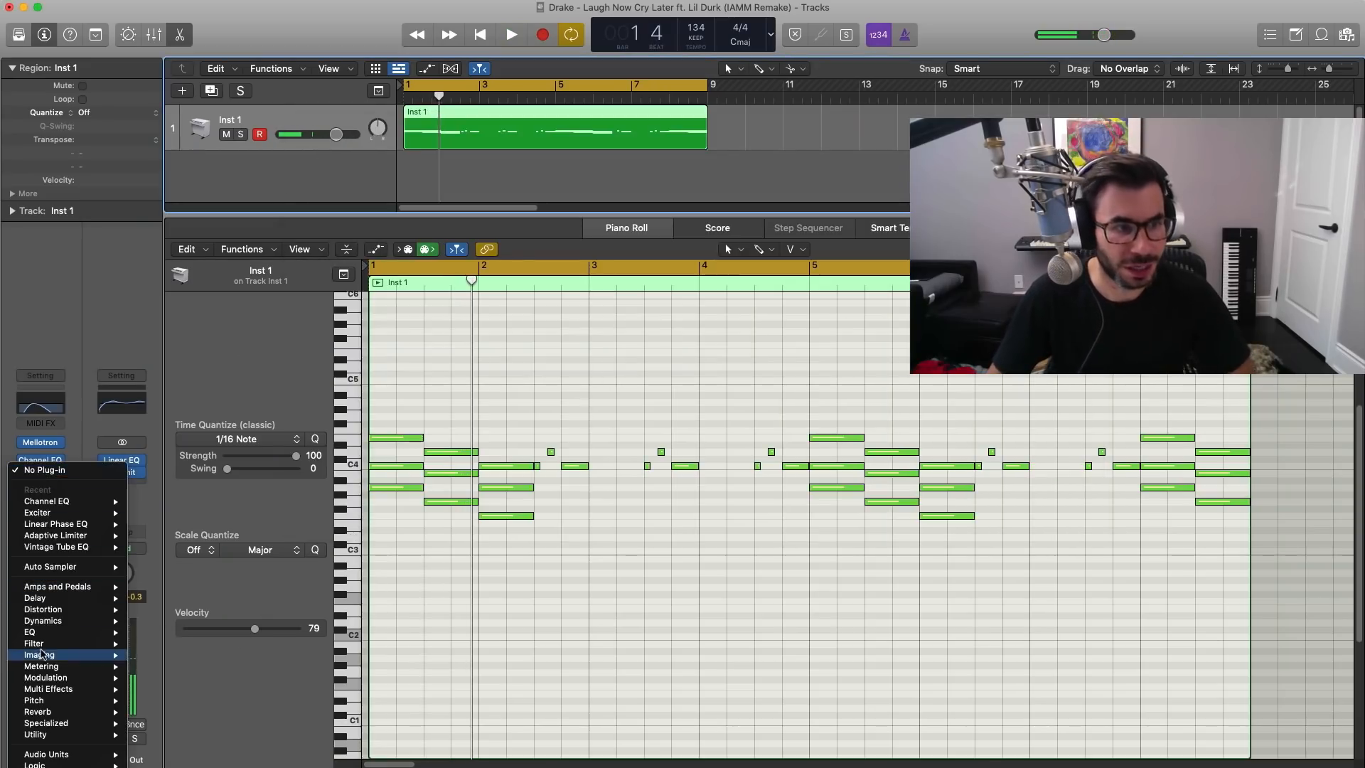
mouse_move(52, 612)
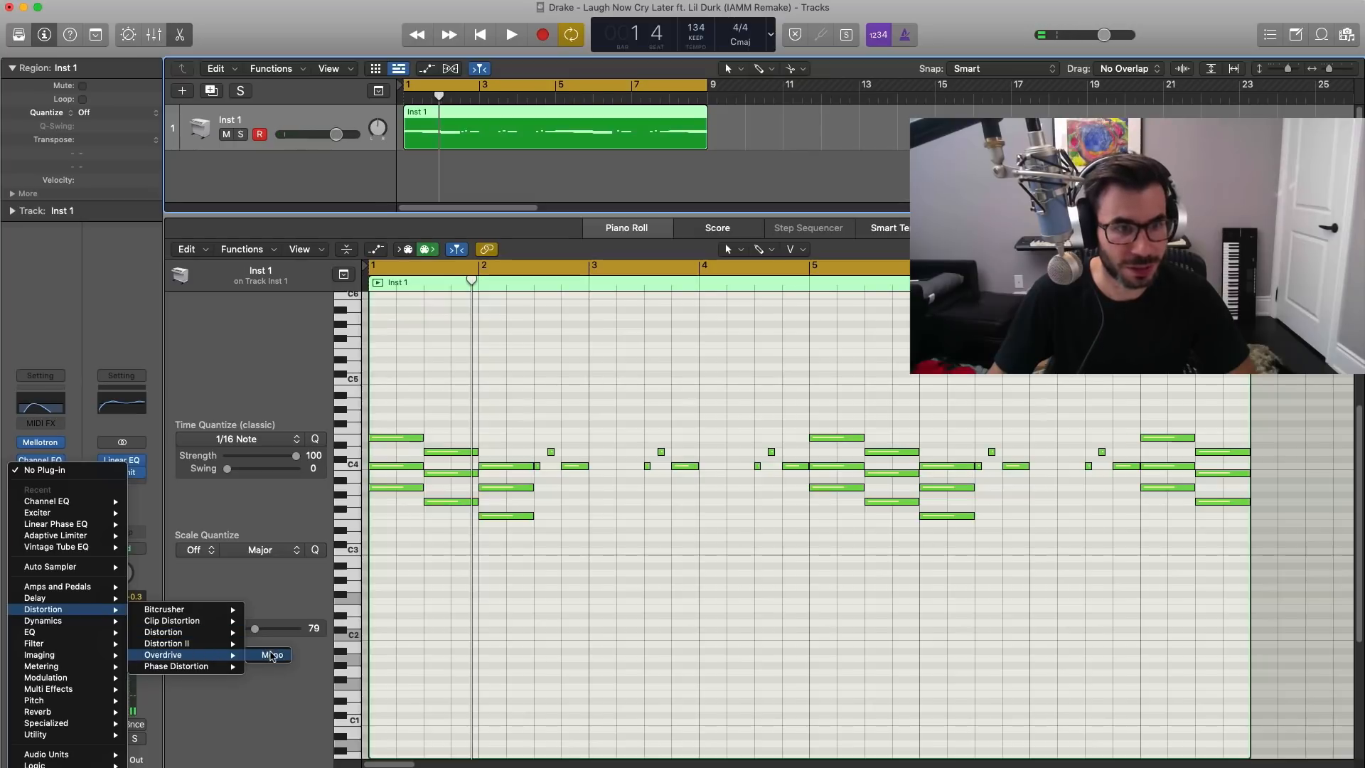
click(273, 655)
key(space)
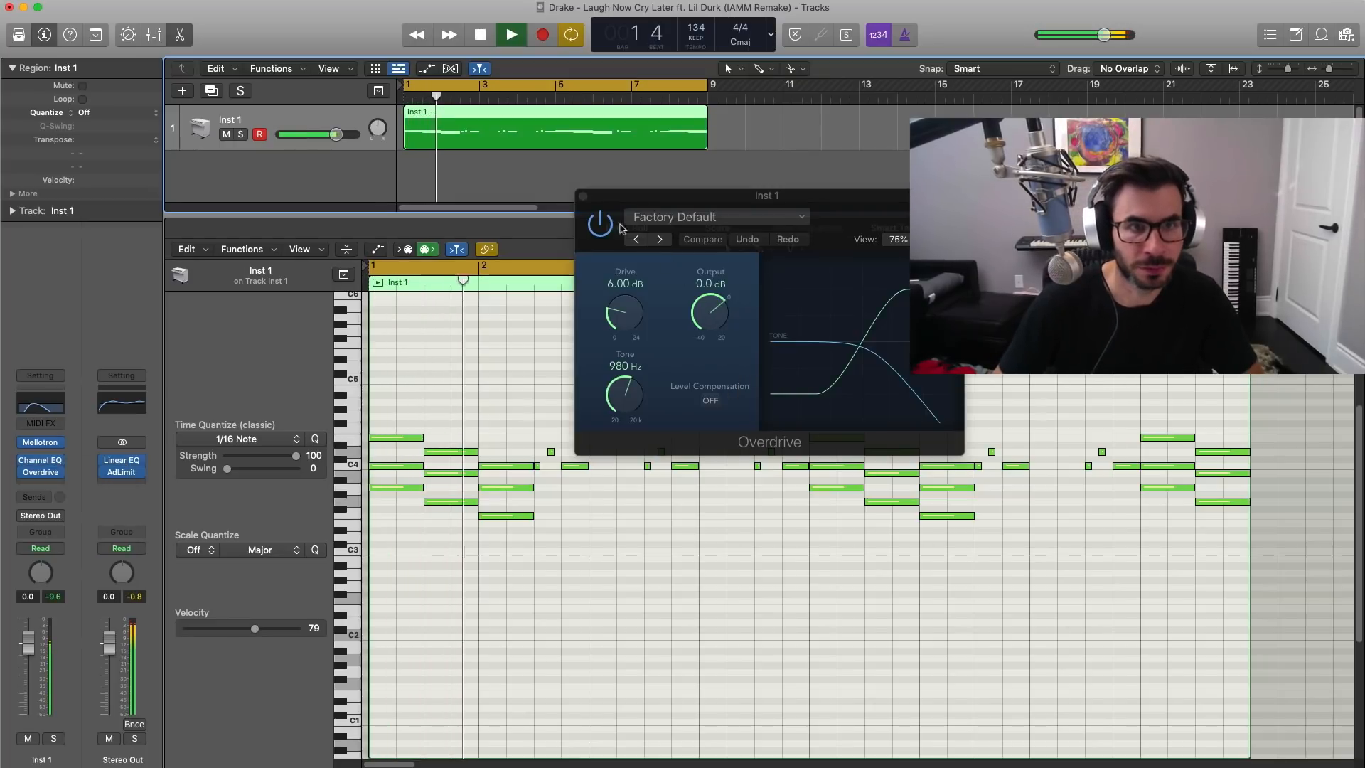
click(583, 197)
key(space)
Insert a Chorus after the Overdrive on Inst 1, load its Vocal Backups preset, and audition the sound
click(54, 483)
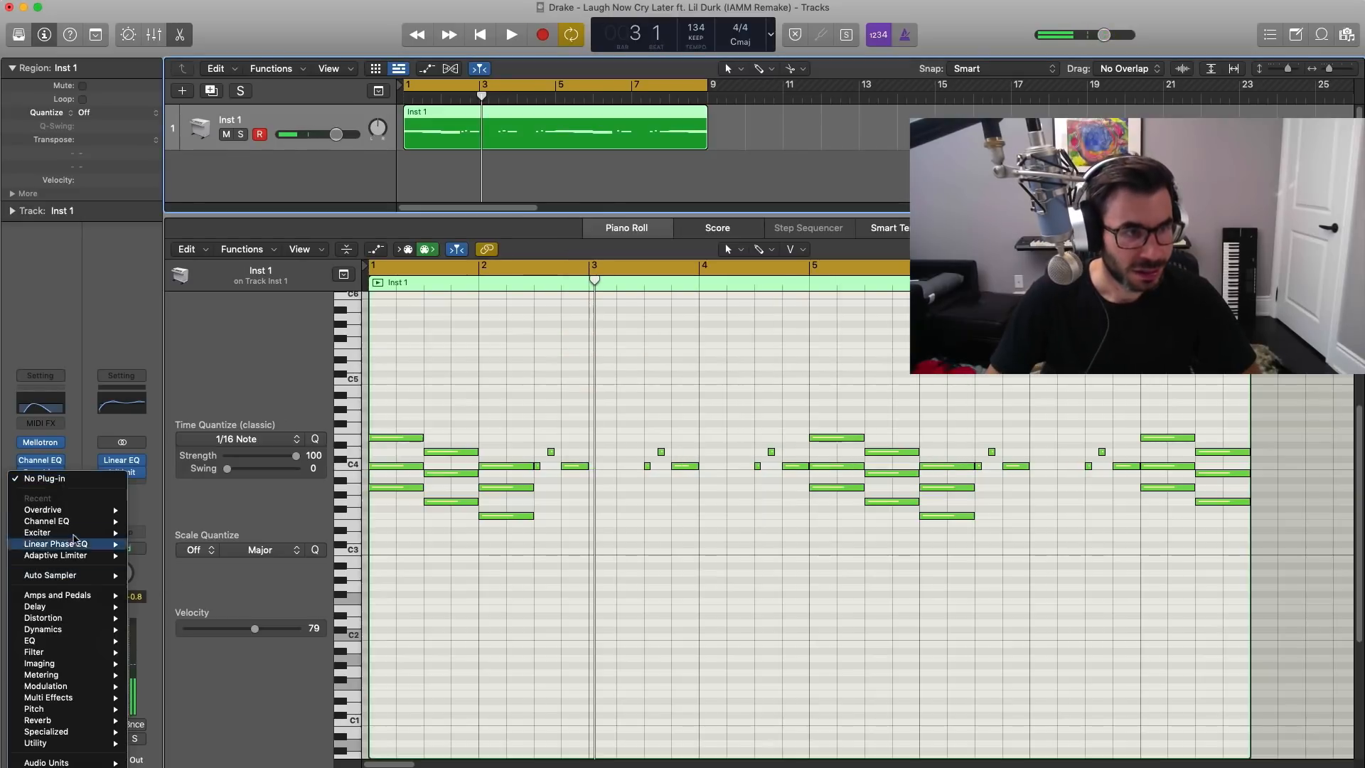
mouse_move(78, 685)
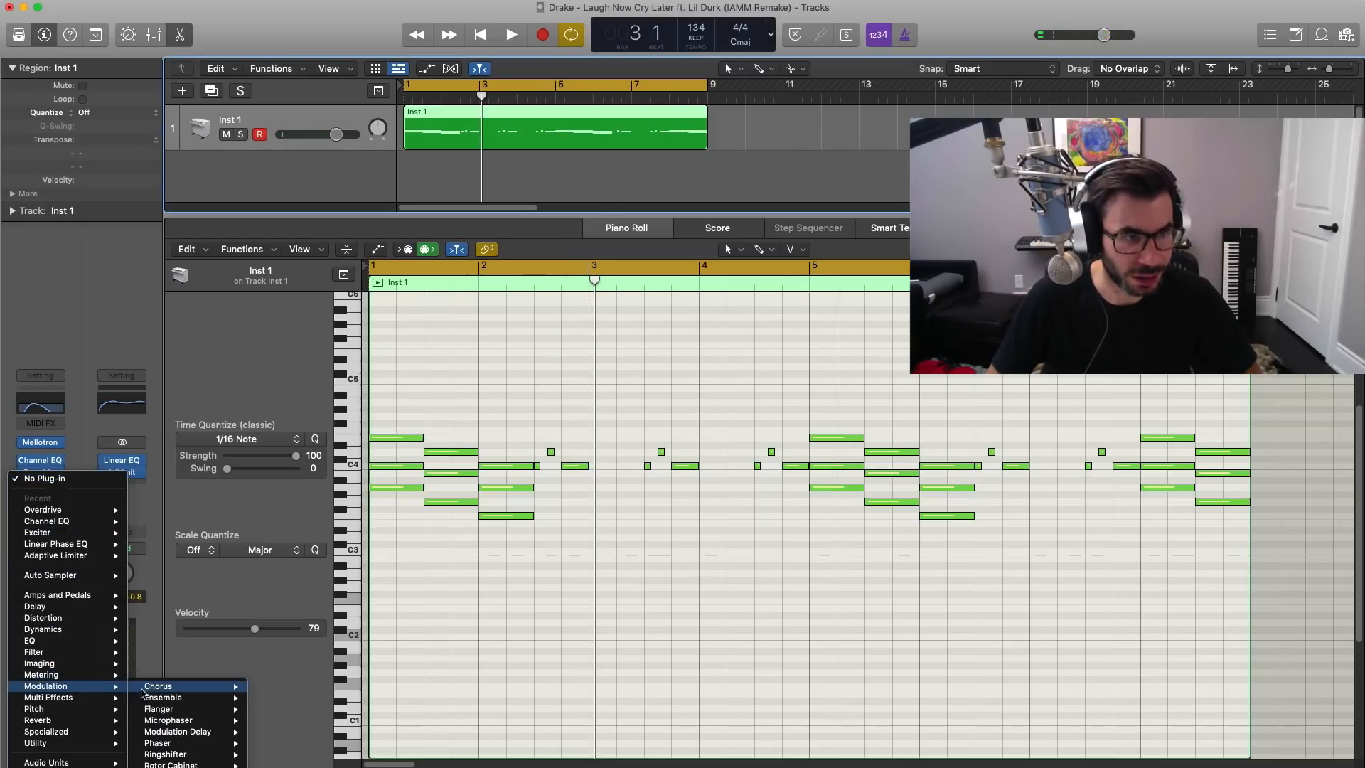
click(189, 687)
key(space)
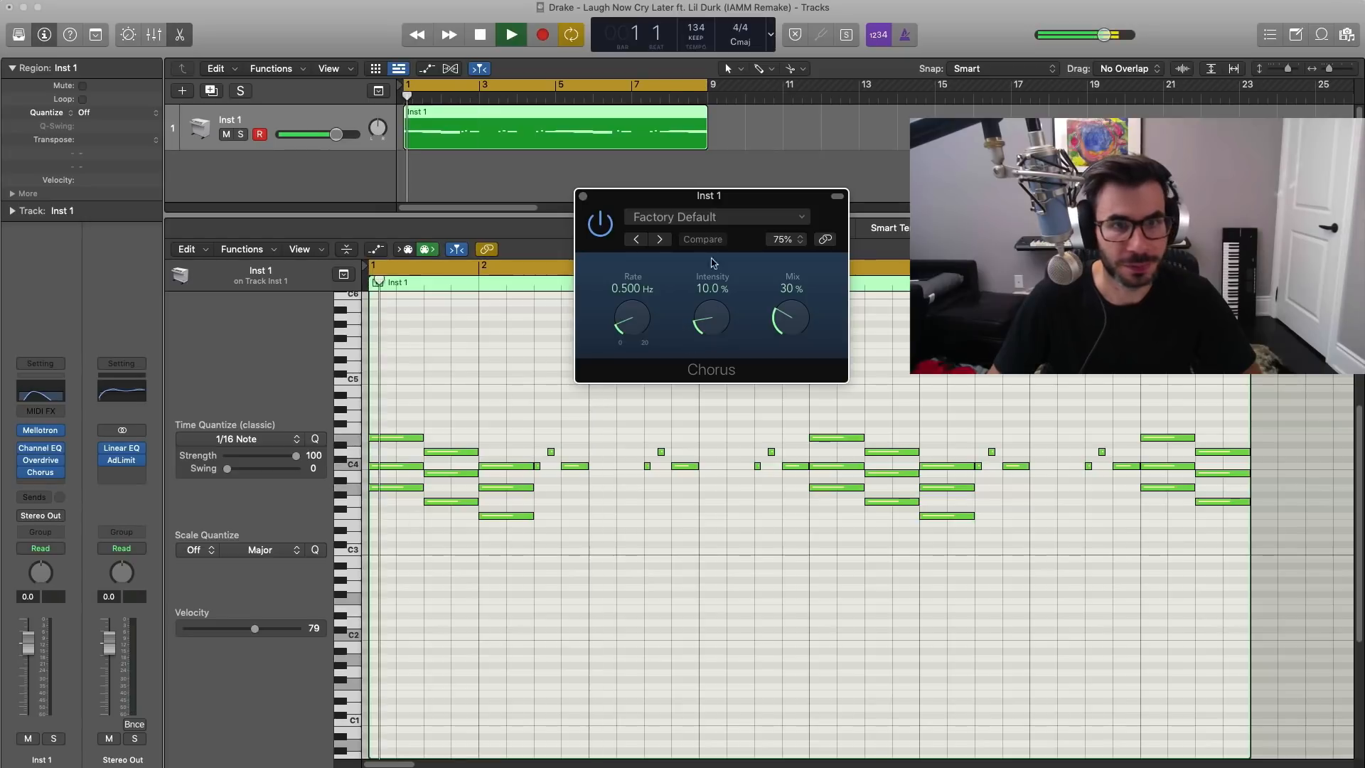
click(716, 217)
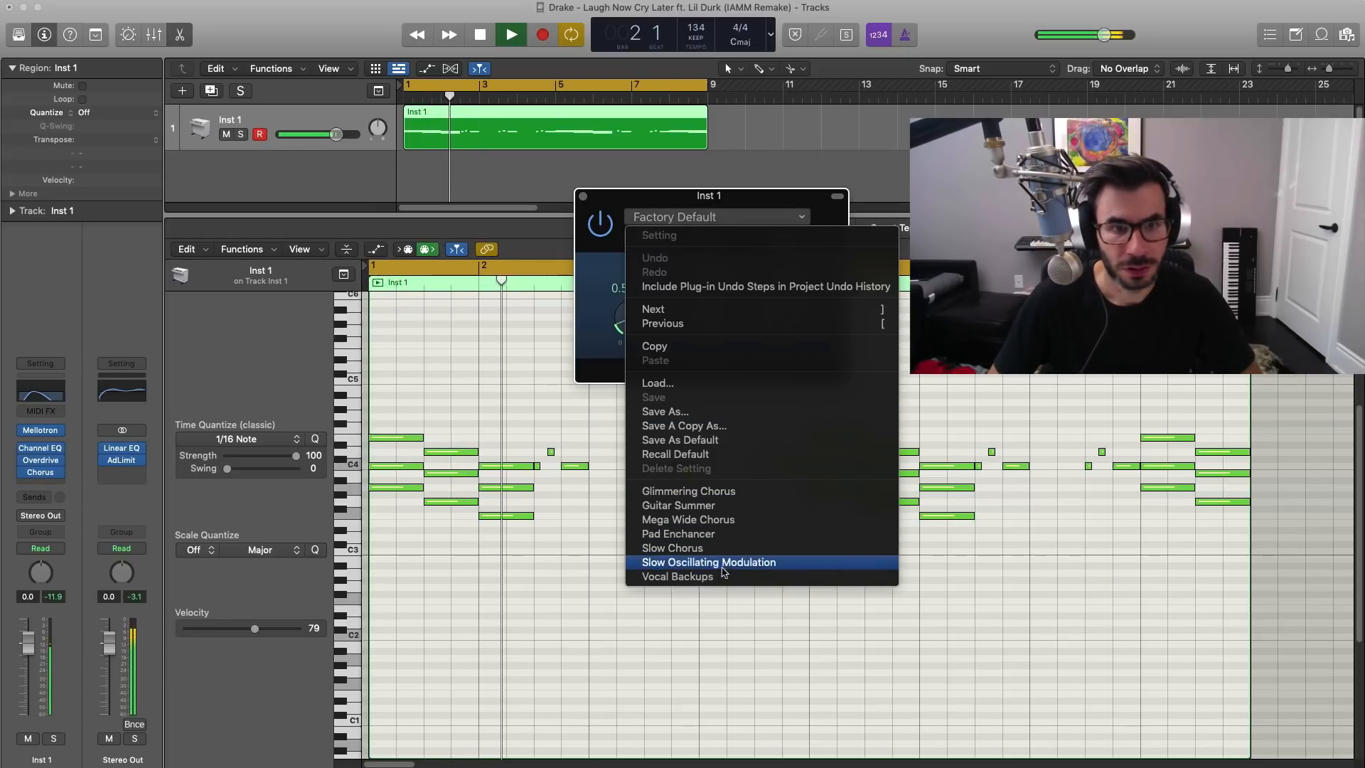
click(722, 576)
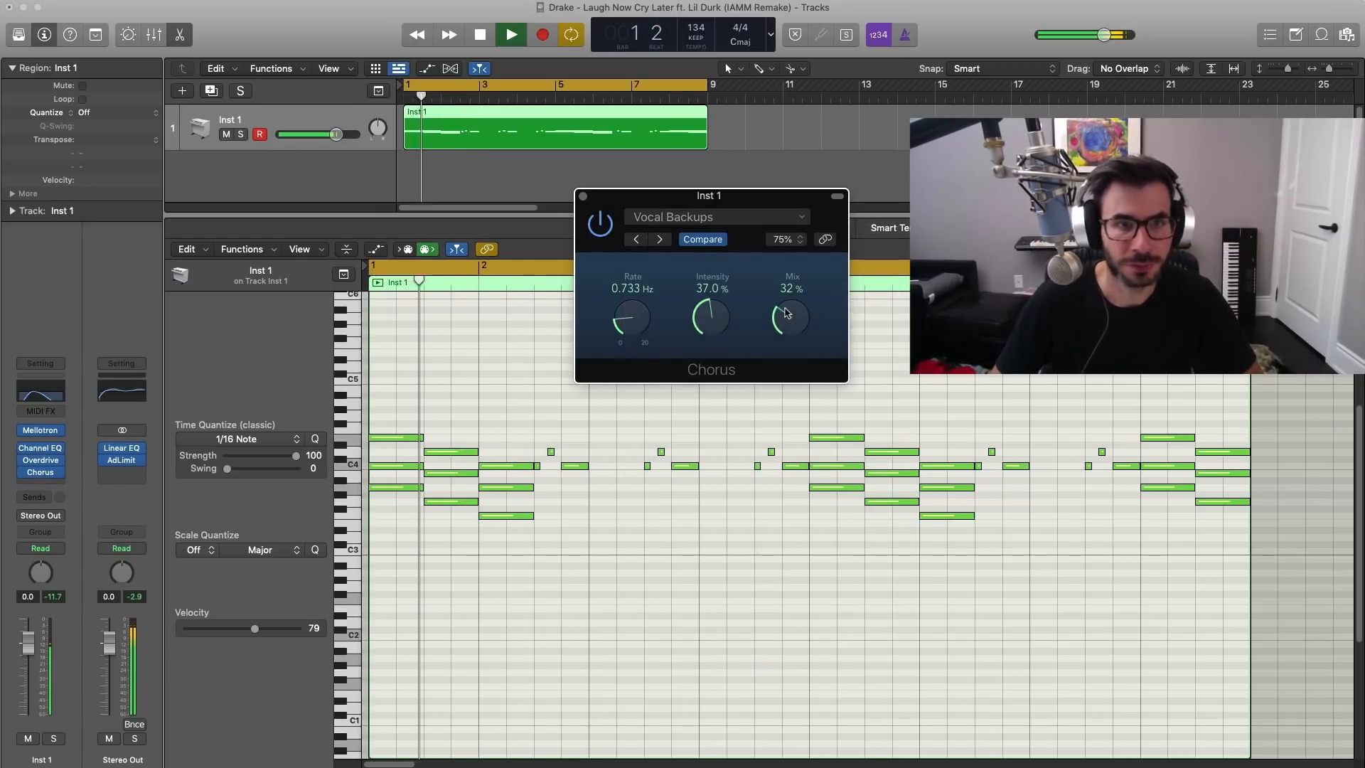
key(space)
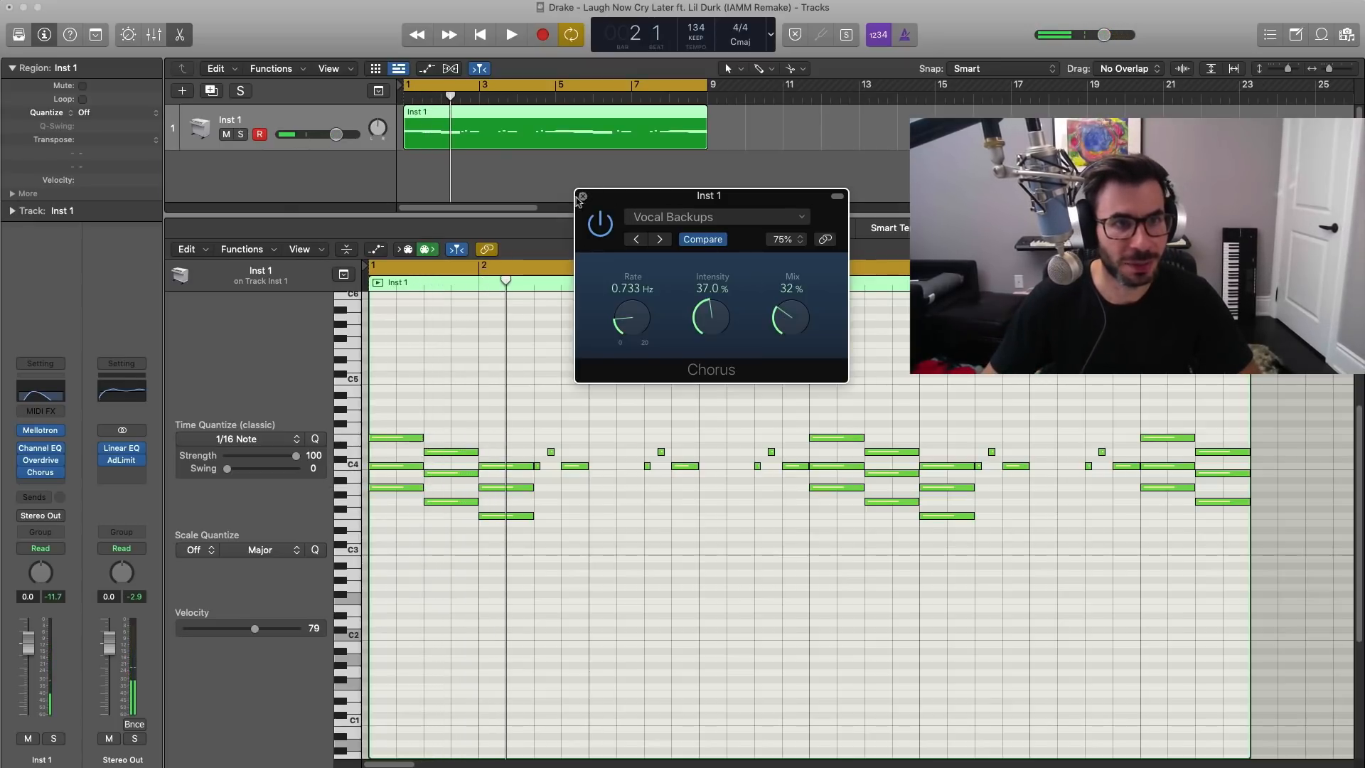
click(582, 196)
Insert a Space Designer reverb after the Chorus on Inst 1 and lower its Wet level to -35 dB while listening
click(49, 483)
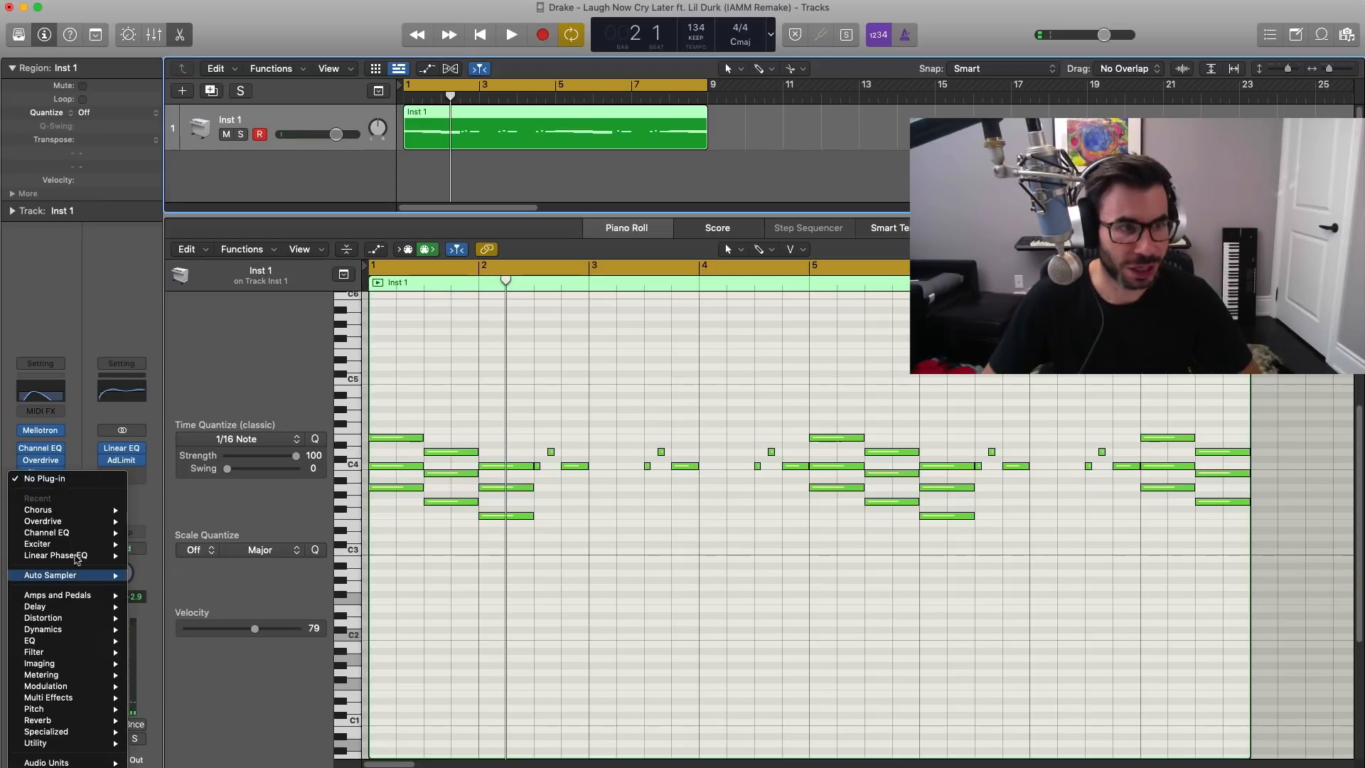
mouse_move(107, 719)
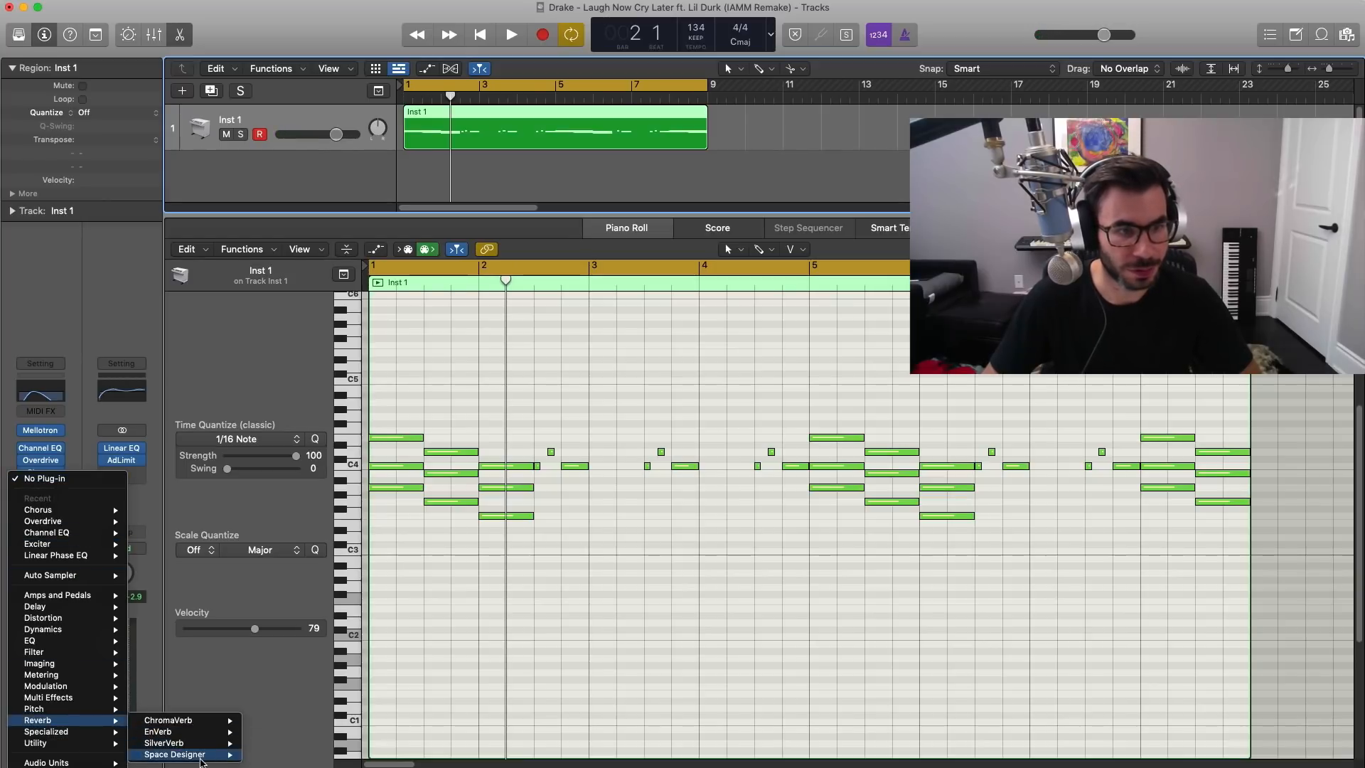
click(270, 754)
key(space)
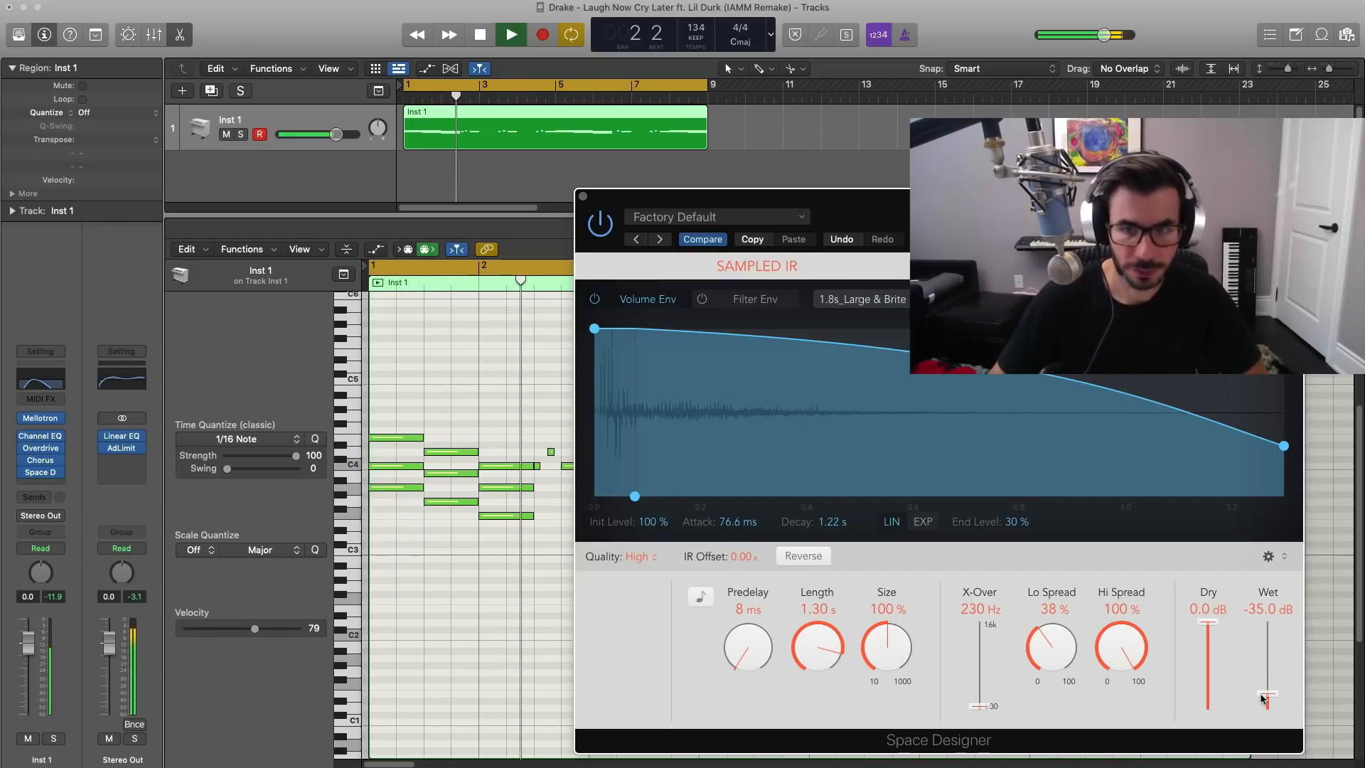
click(583, 197)
Create a second software instrument track and load the Orchestral Brass patch Trumpets from the Library
key(x)
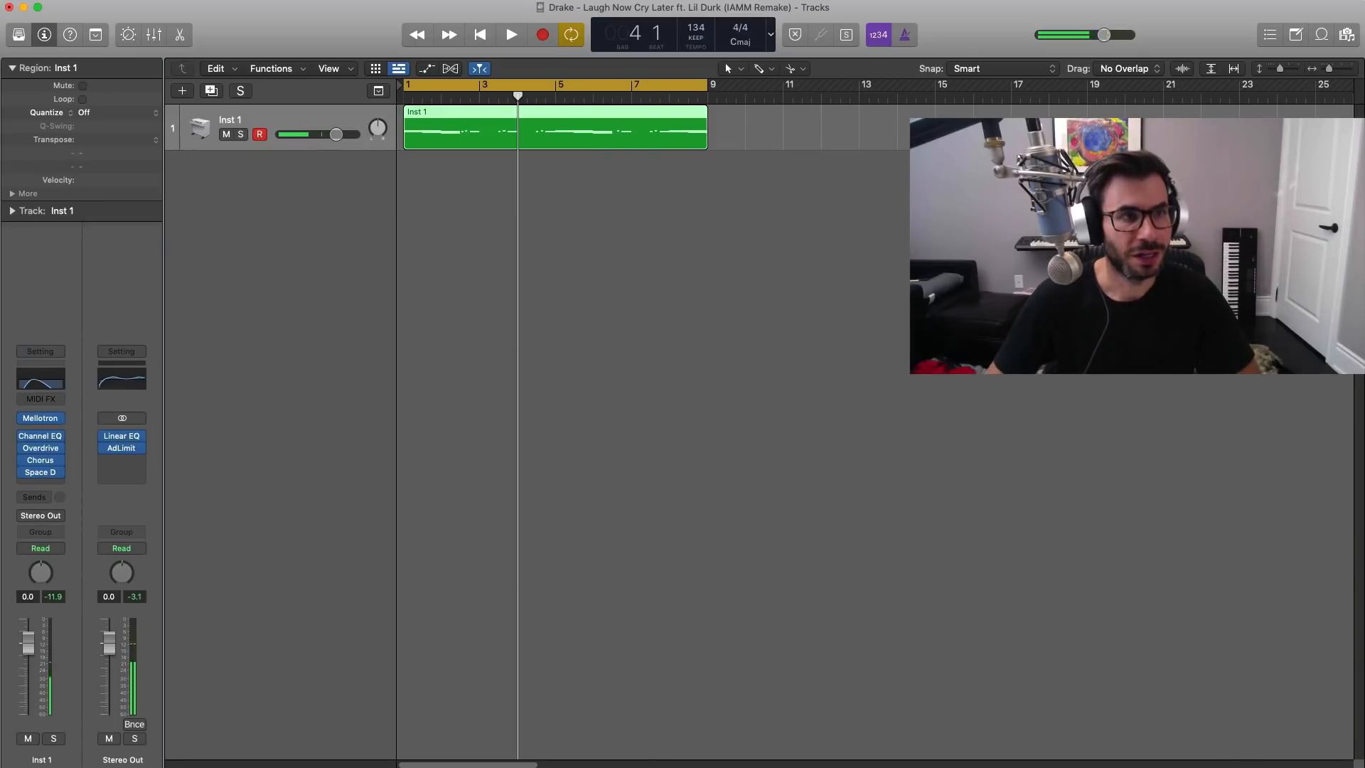
click(182, 90)
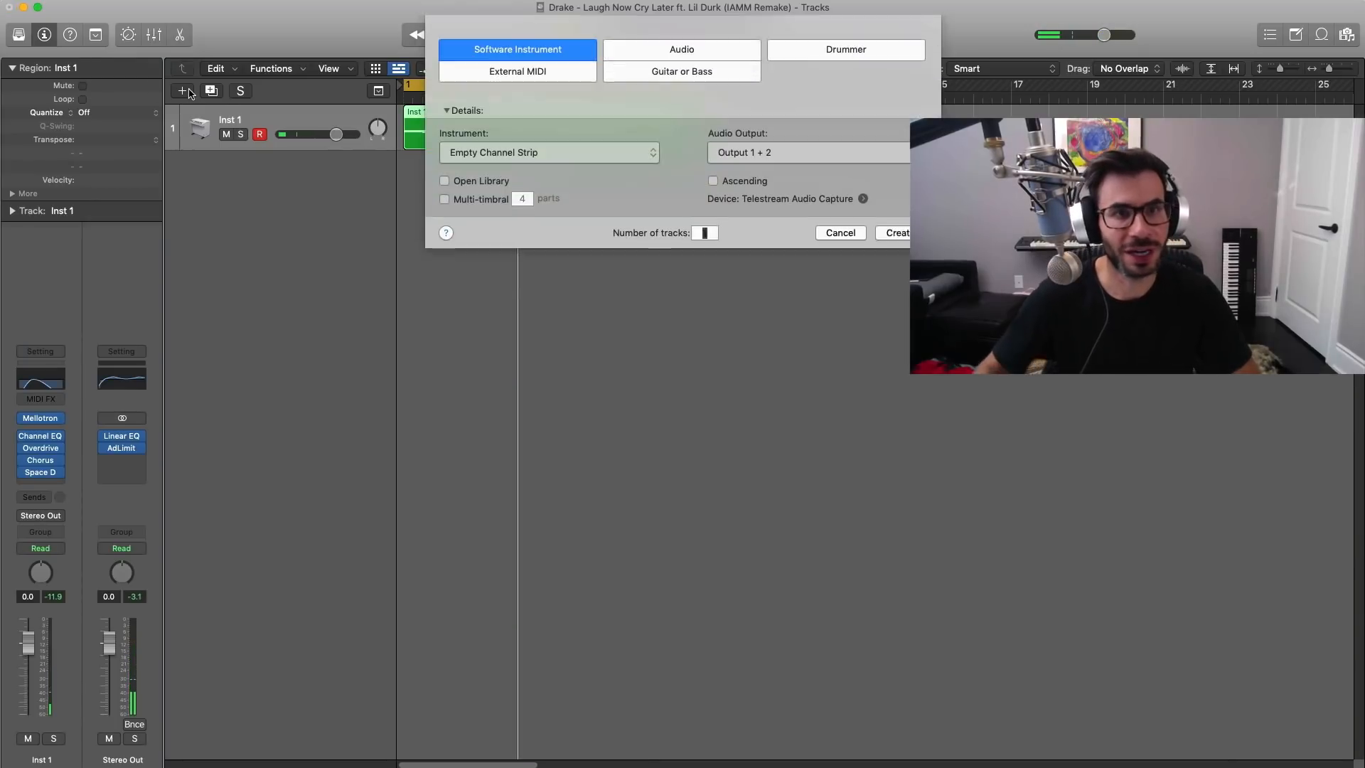
key(Return)
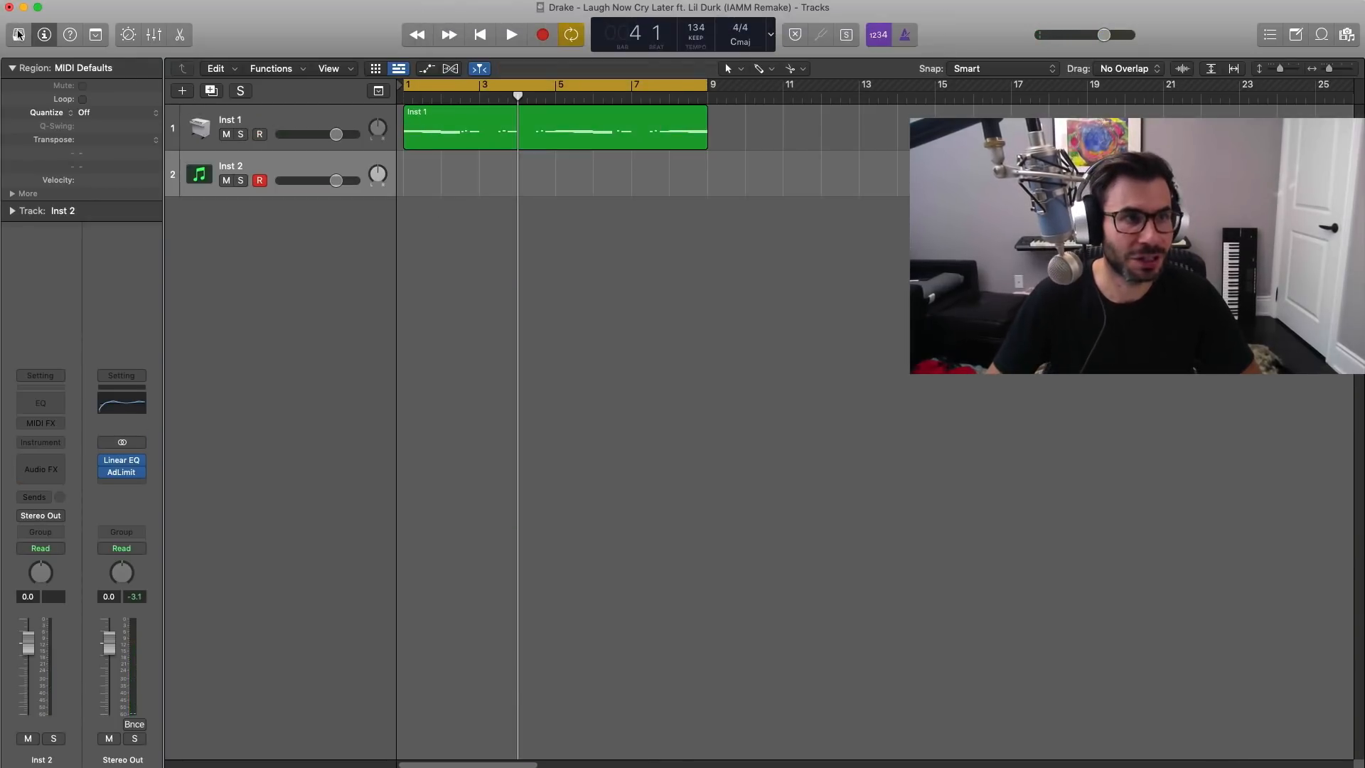
click(19, 34)
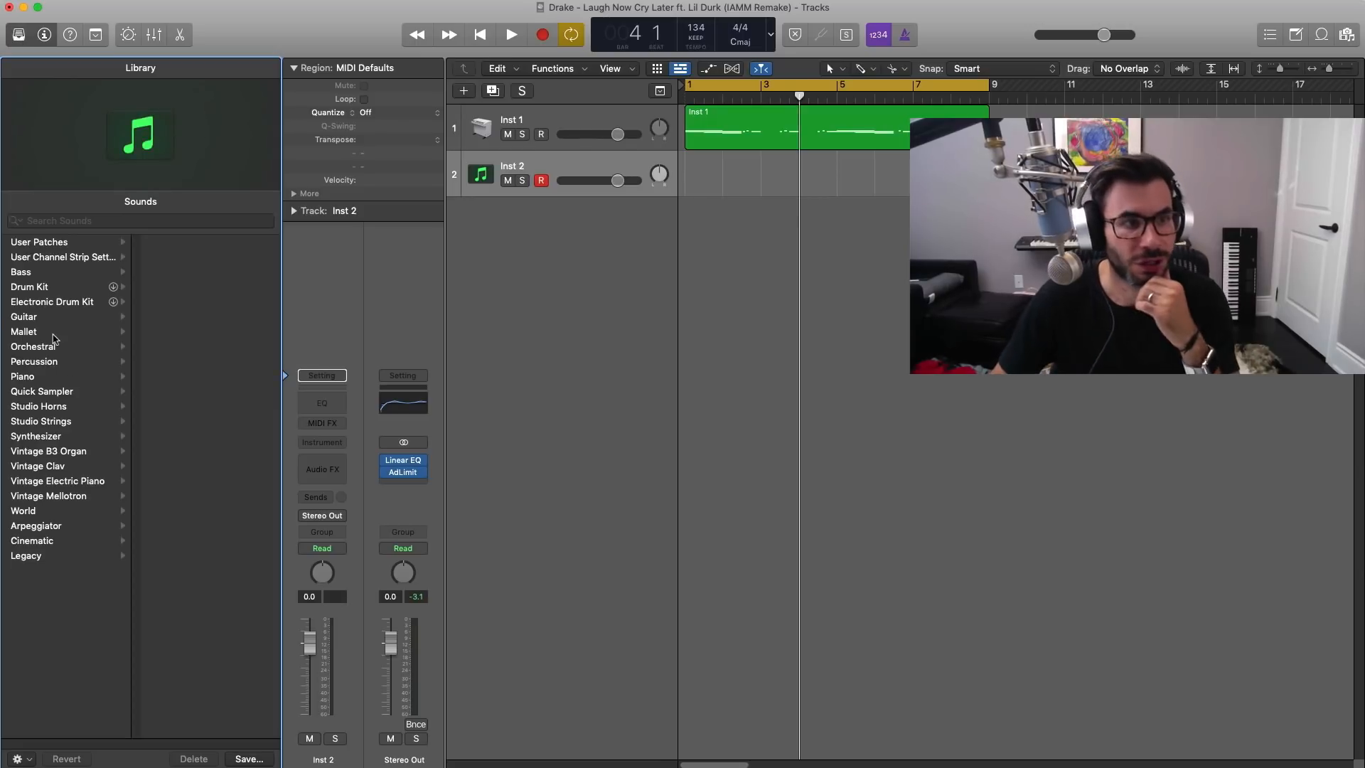
click(52, 344)
click(188, 246)
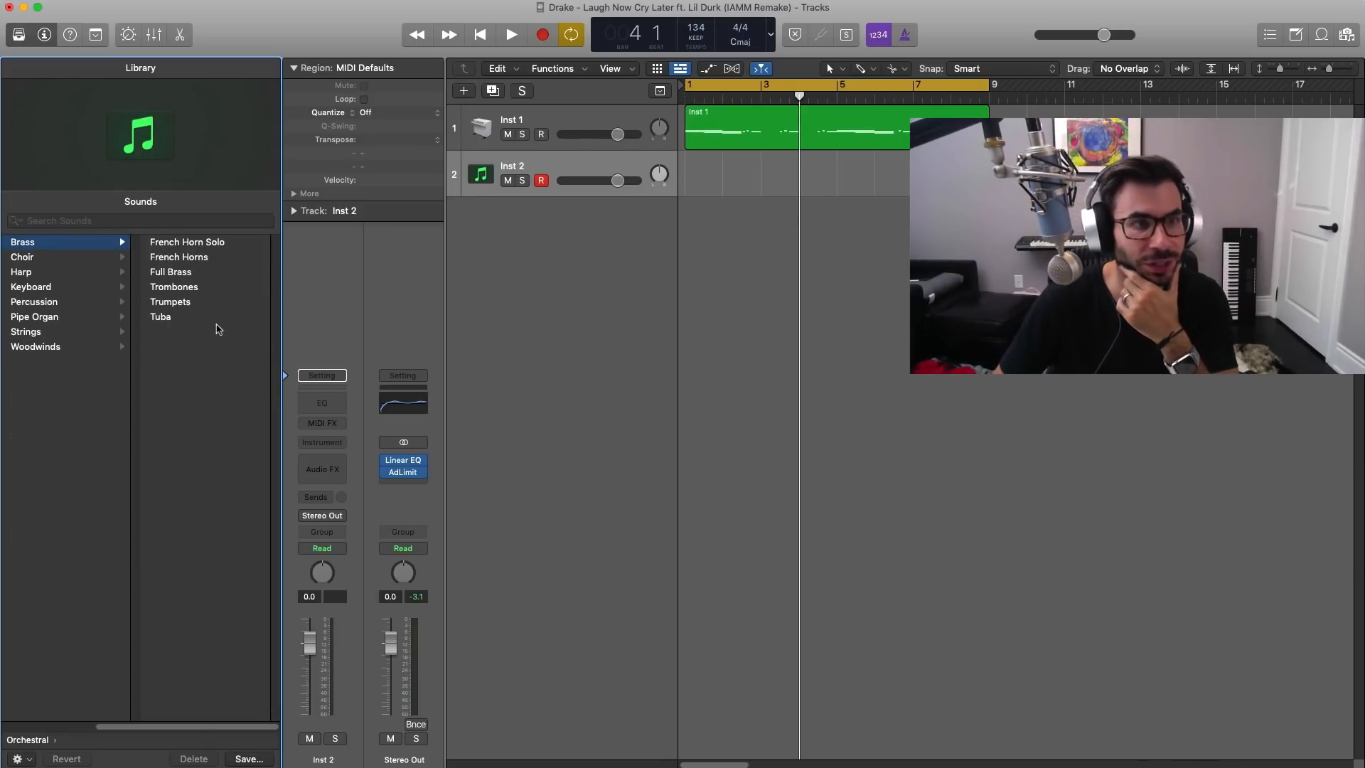
Copy the eight-bar Inst 1 region onto the Trumpets track and play that track soloed
drag(756, 139, 755, 176)
click(523, 180)
key(space)
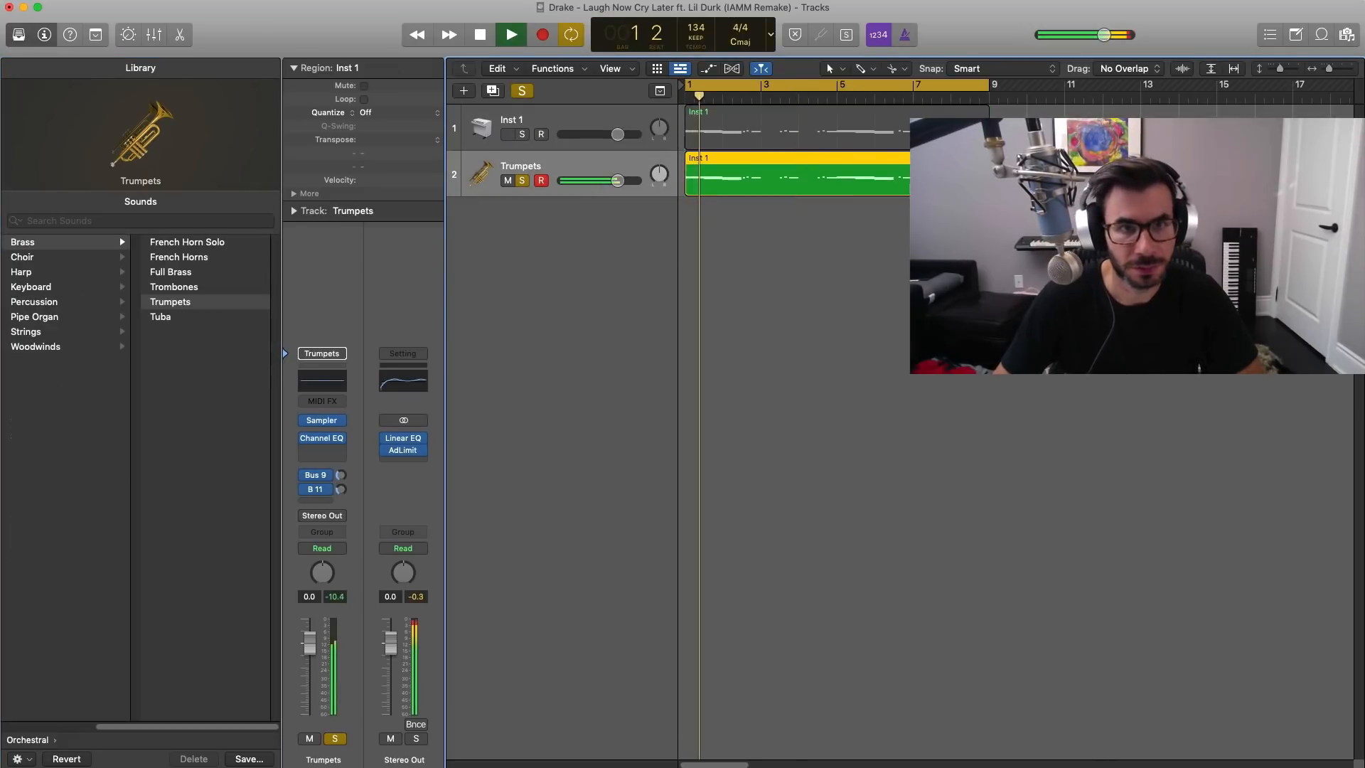
Duplicate the lowest note of every chord in the Trumpets region one octave down and play it back
key(p)
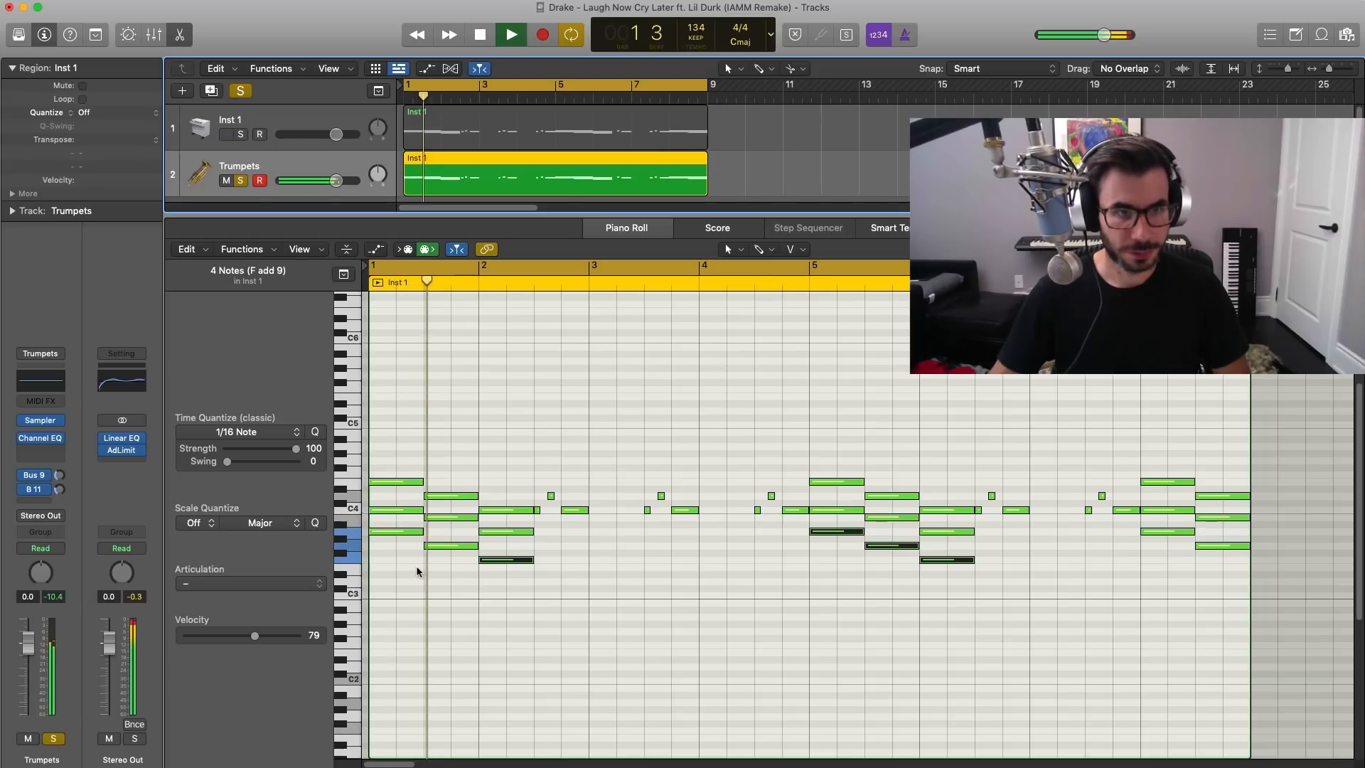
click(398, 554)
key(space)
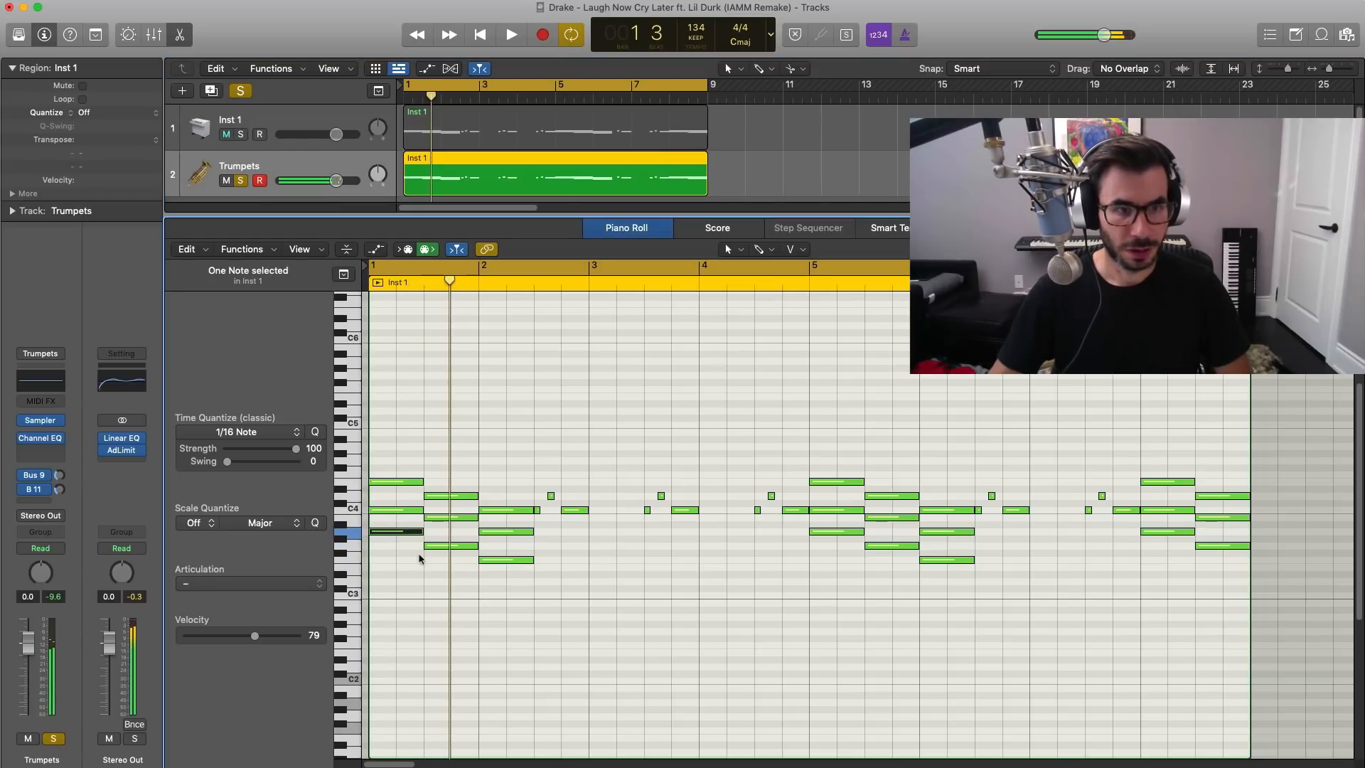
drag(771, 527, 962, 588)
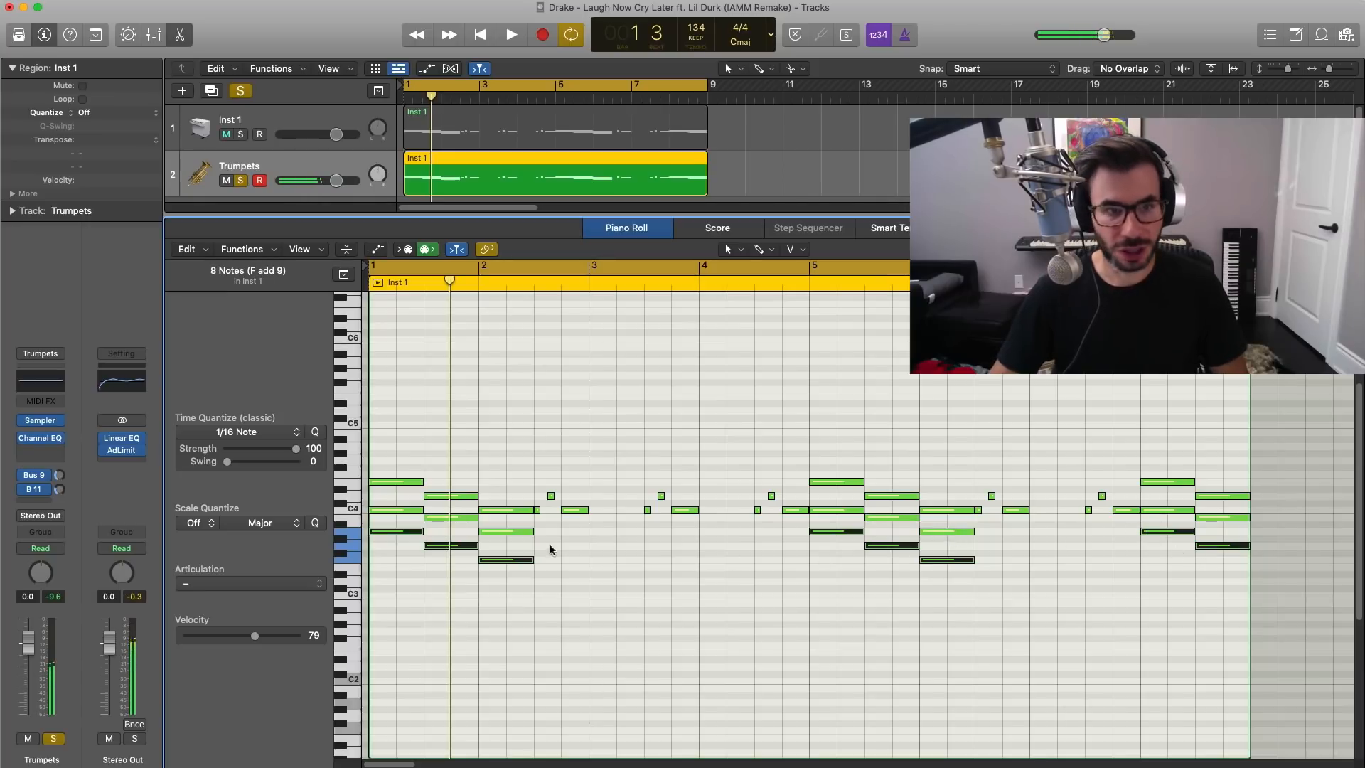
drag(392, 531, 394, 616)
key(space)
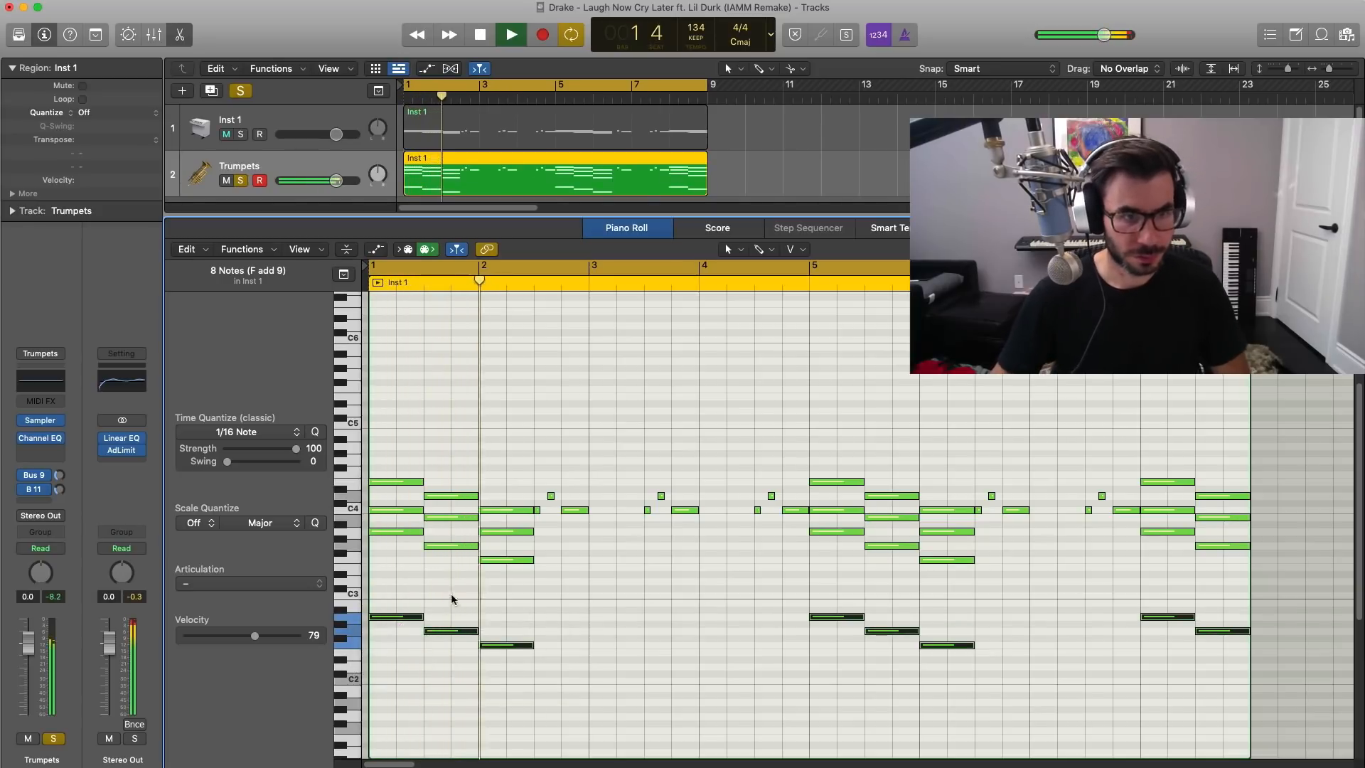
Transpose all notes in the Trumpets region down one octave and play the result
key(space)
click(486, 437)
key(super+a)
key(alt+shift+Down)
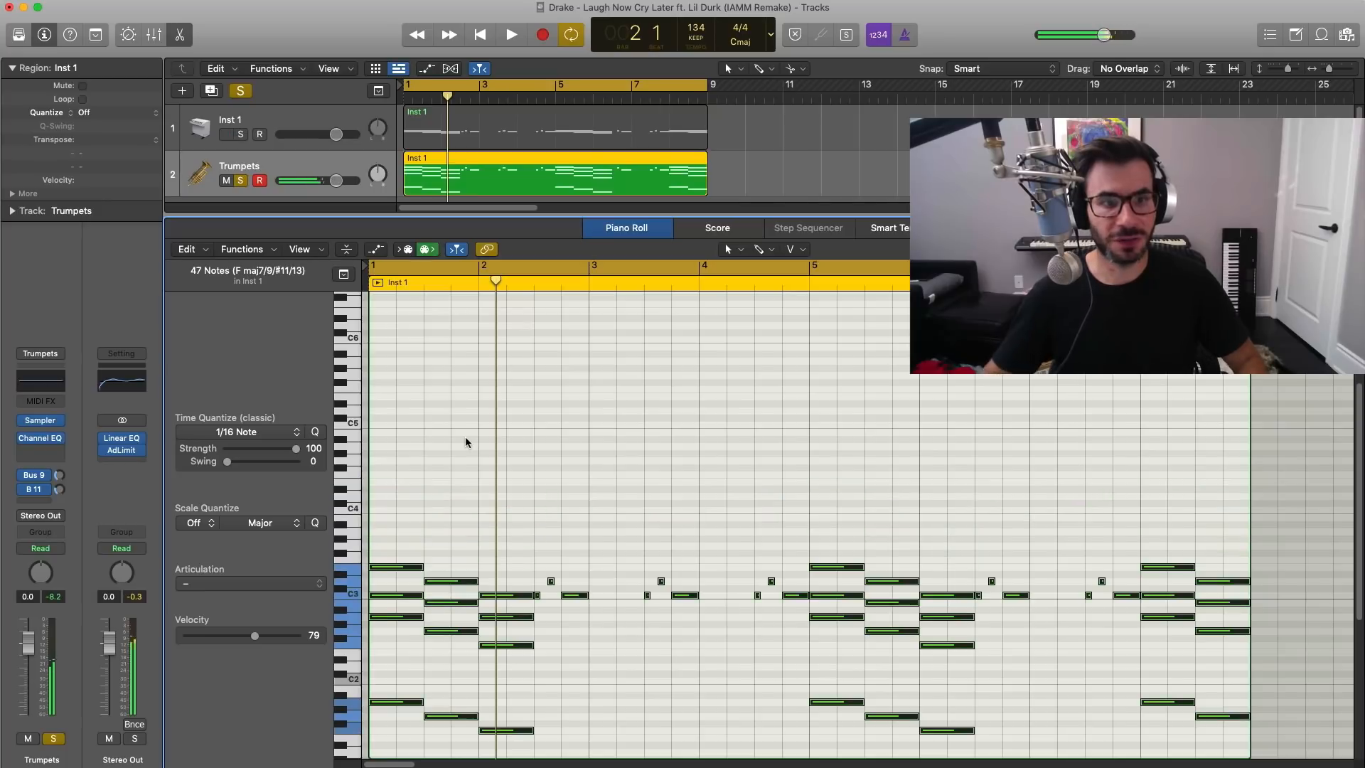
key(space)
Solo Inst 1 alongside the Trumpets and lower the Trumpets track volume to -1.9 dB during playback
key(e)
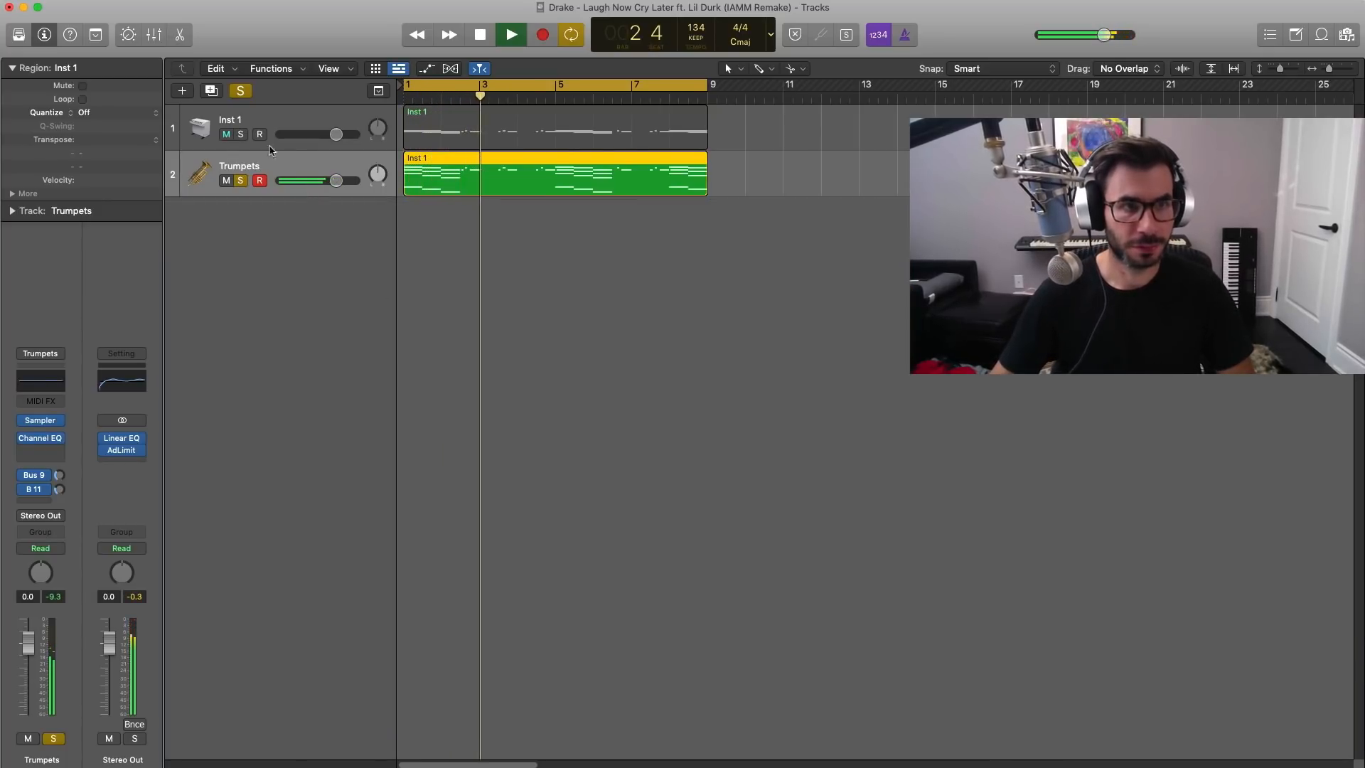
click(241, 134)
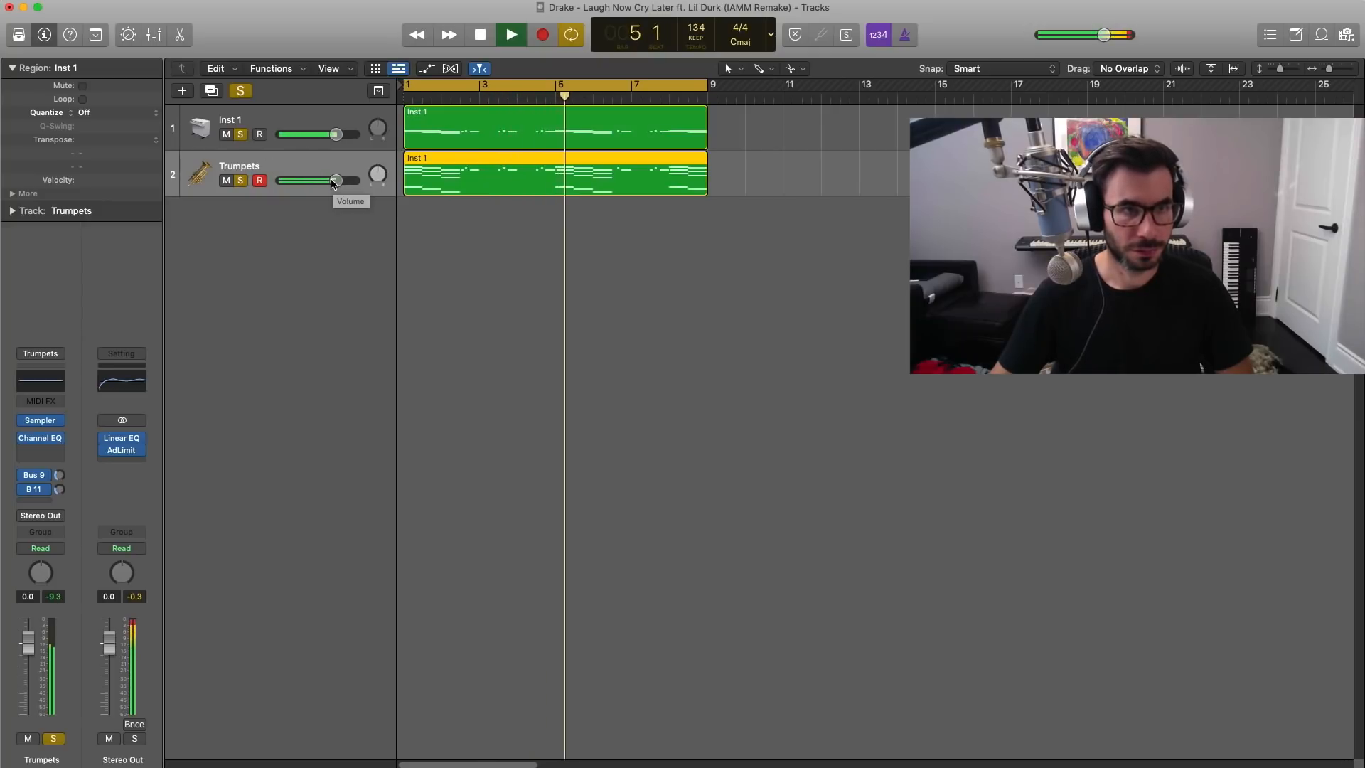
drag(332, 183, 330, 182)
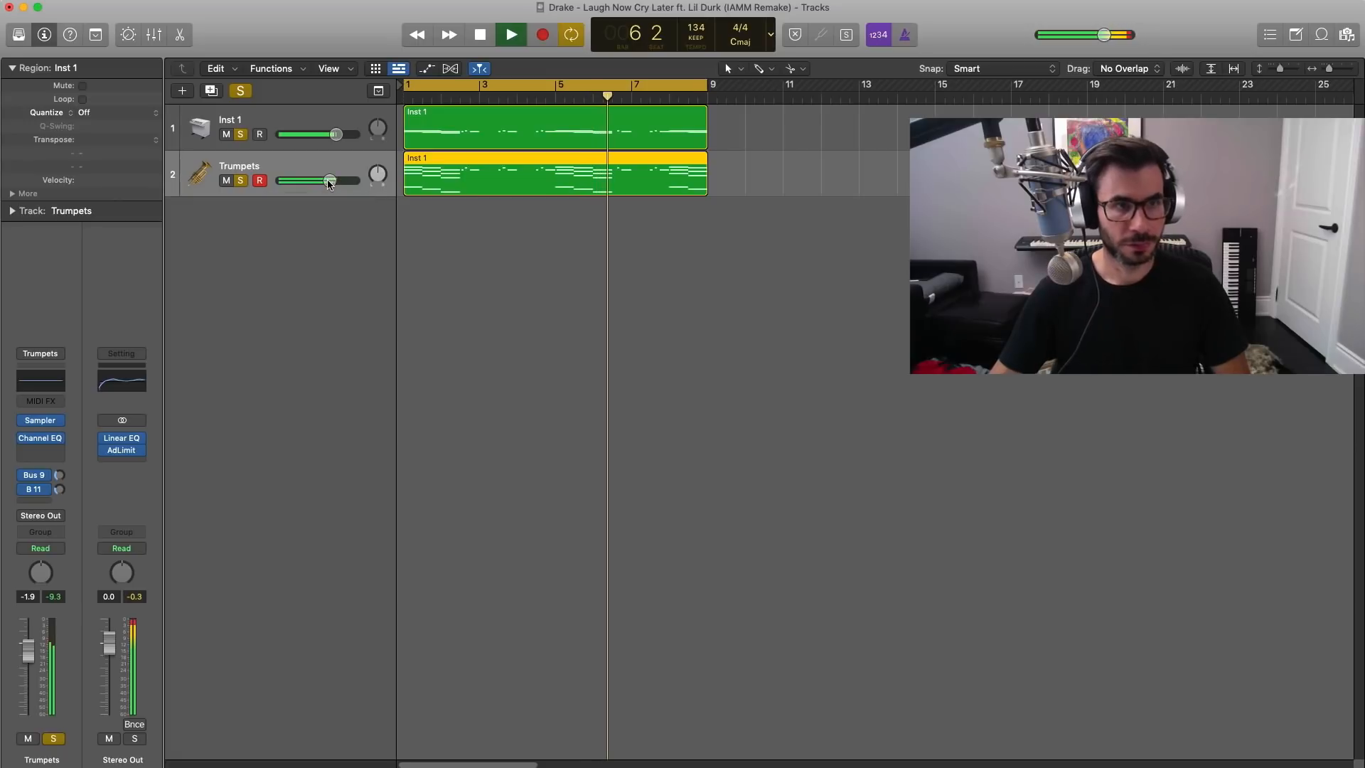
key(space)
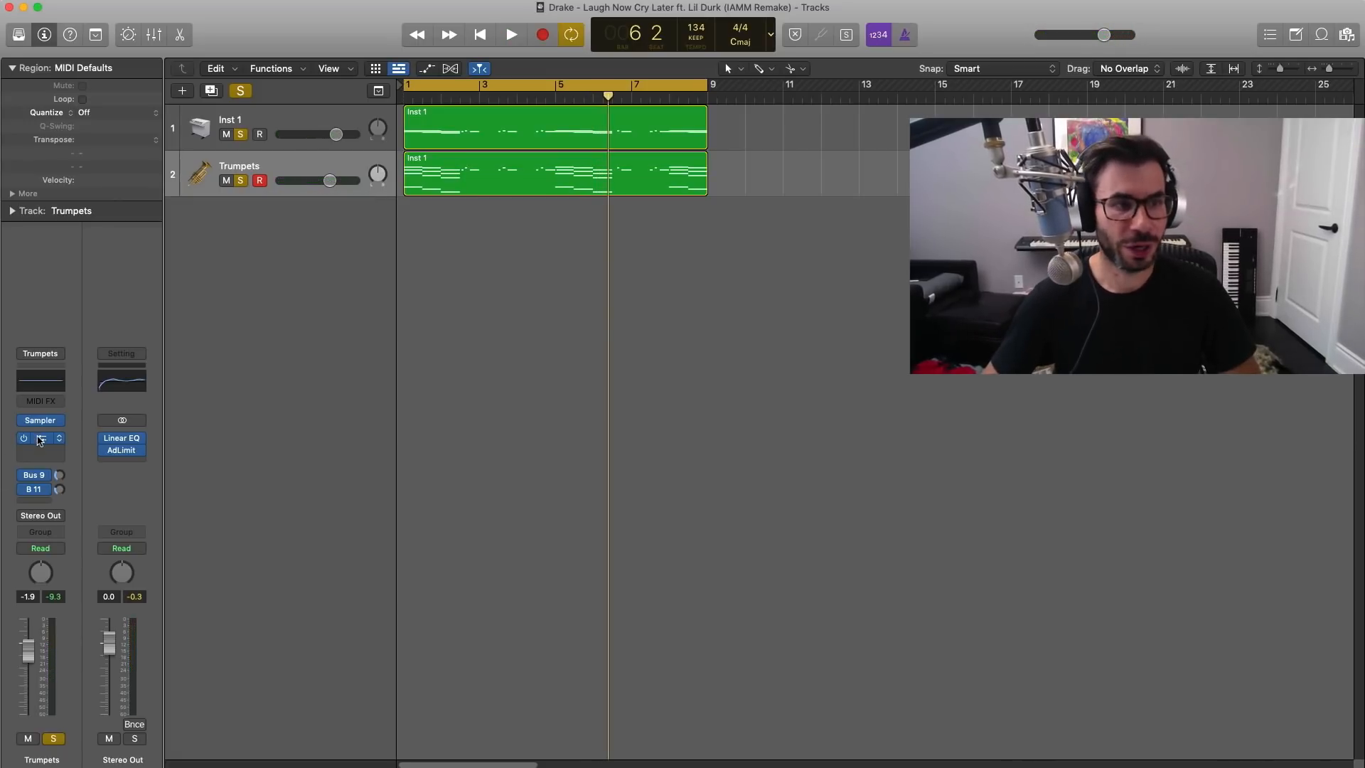
Shape a high-cut filter in the Trumpets Channel EQ at 3020 Hz, 12 dB/Oct, with Q 1.30 during playback
click(41, 440)
key(space)
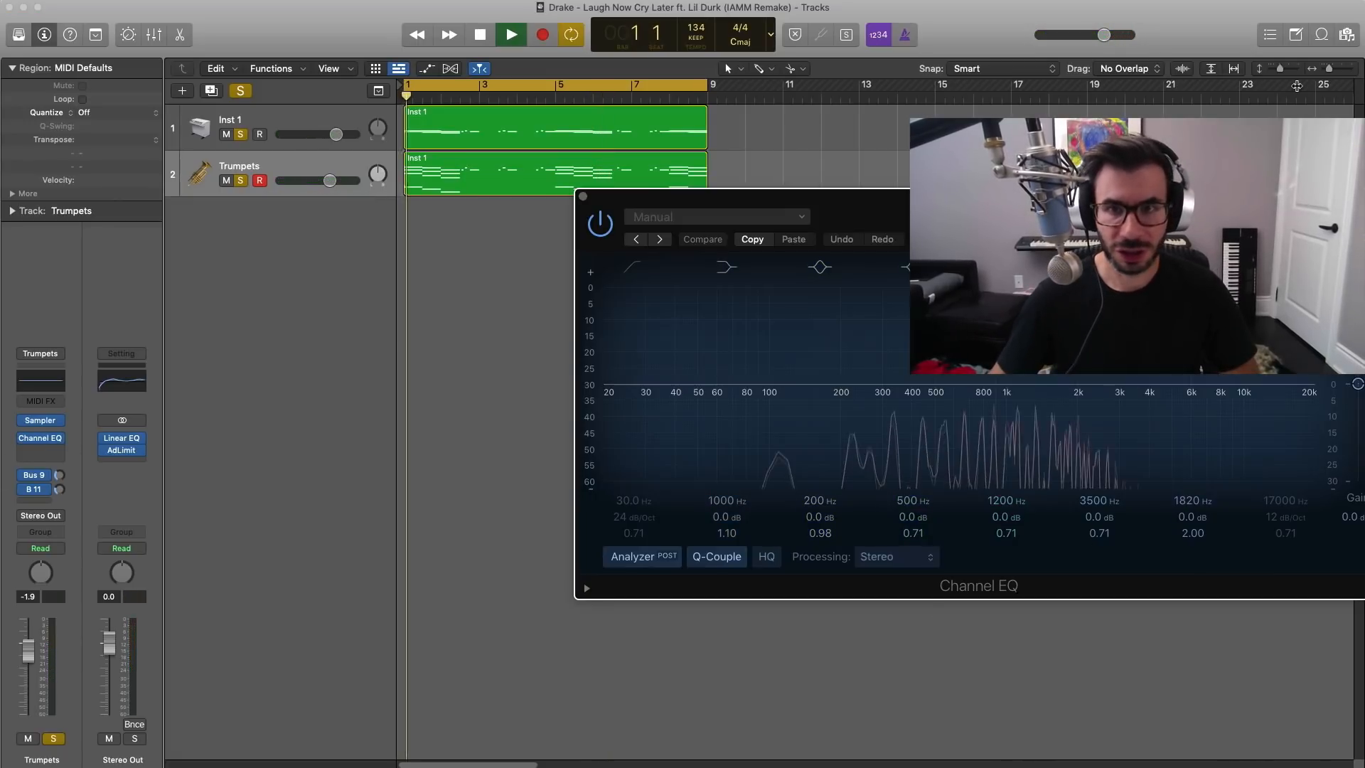
drag(1135, 269, 794, 195)
click(947, 203)
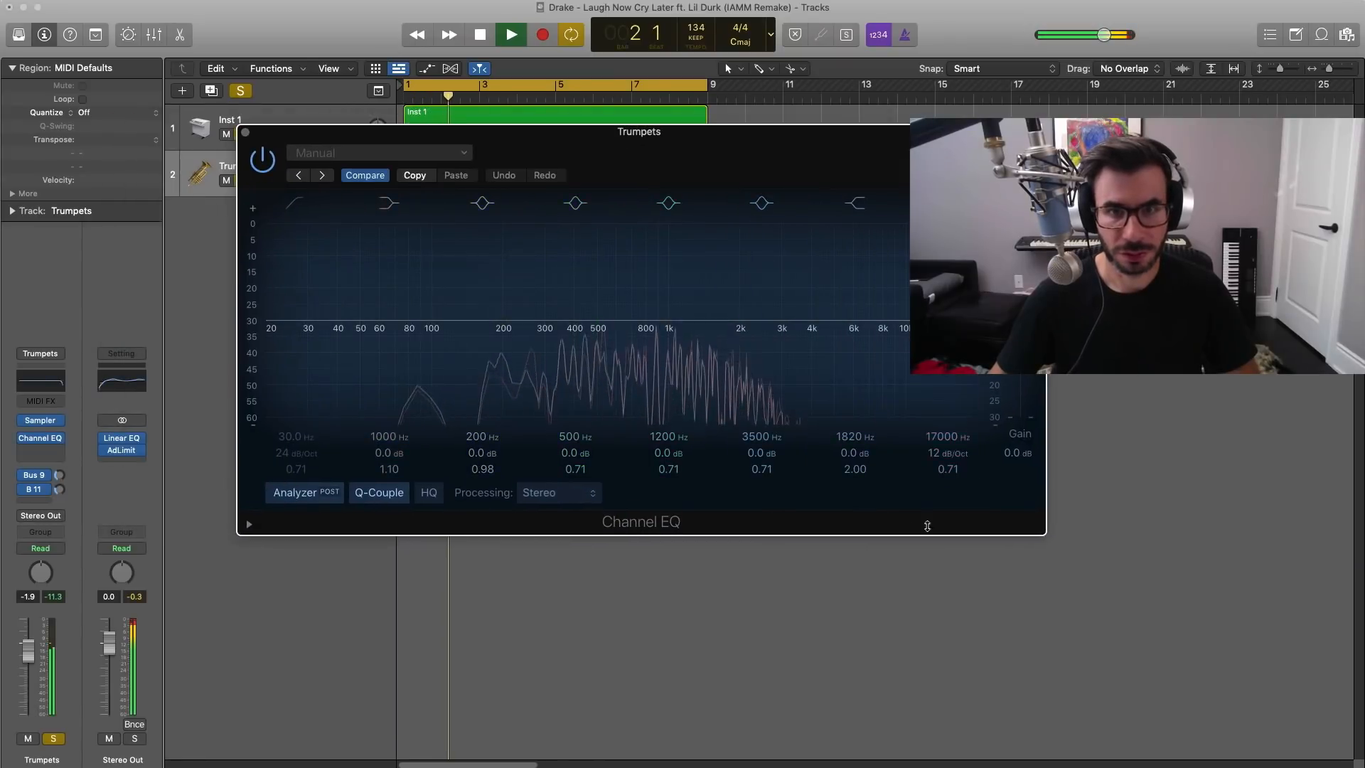
drag(948, 434, 949, 512)
mouse_move(1070, 498)
mouse_down()
mouse_move(1072, 481)
mouse_move(1067, 535)
mouse_up()
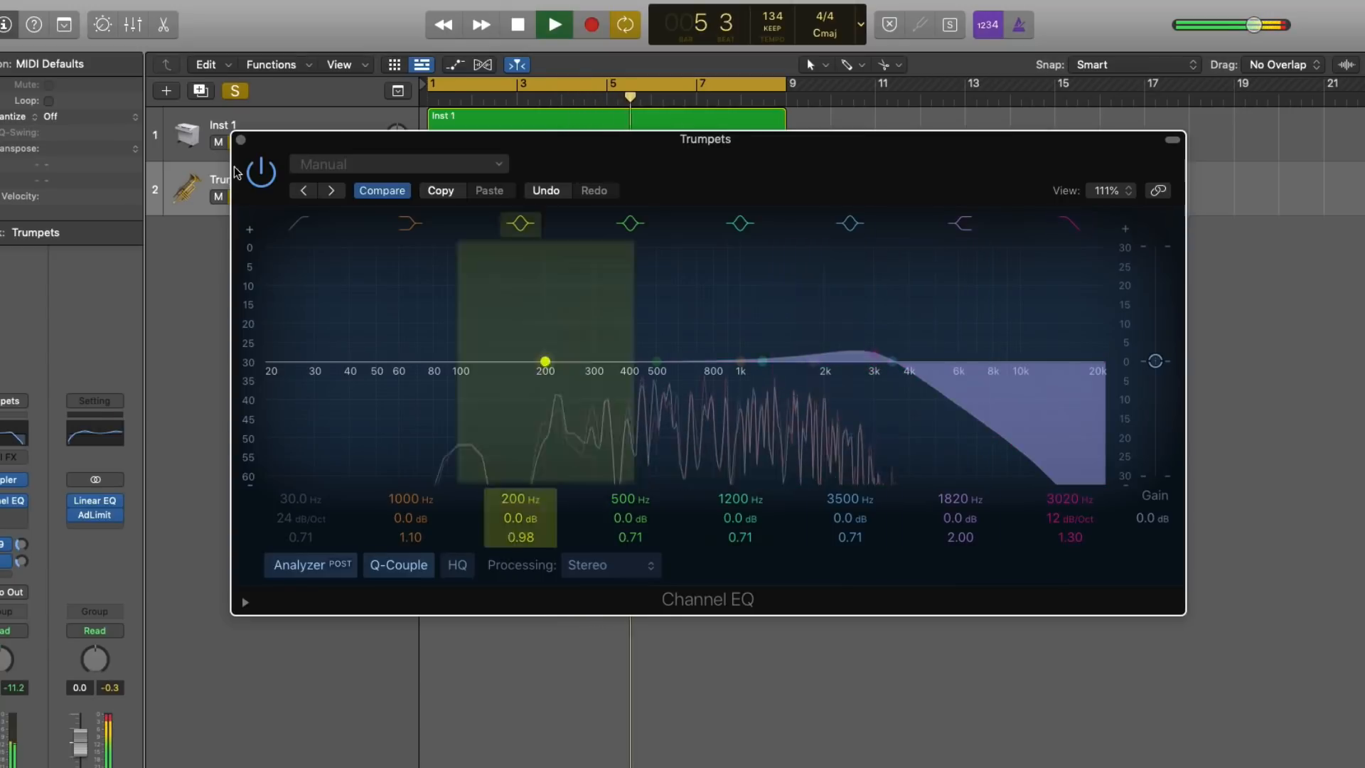
Compare the Trumpets Channel EQ bypassed and active, and raise its high-cut frequency to 3820 Hz during playback
click(259, 178)
click(258, 179)
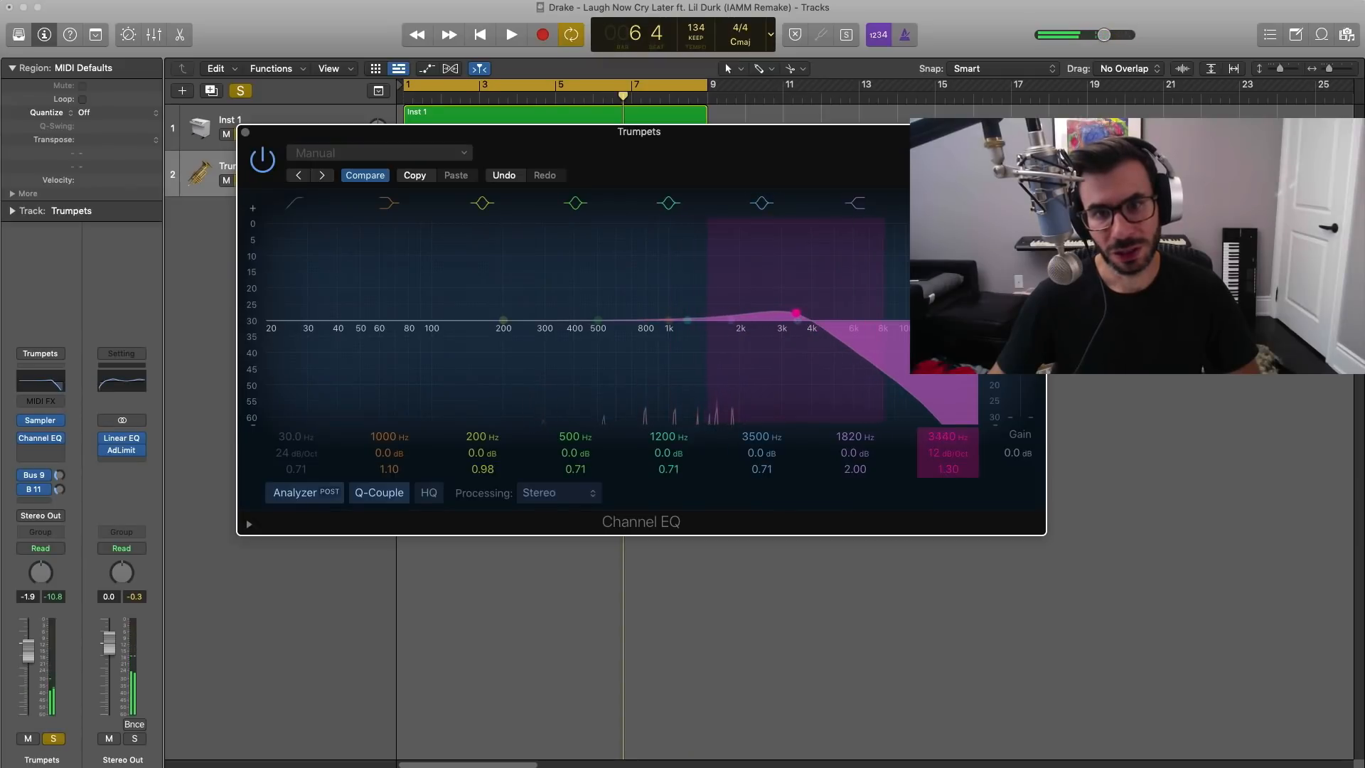
key(Return)
key(space)
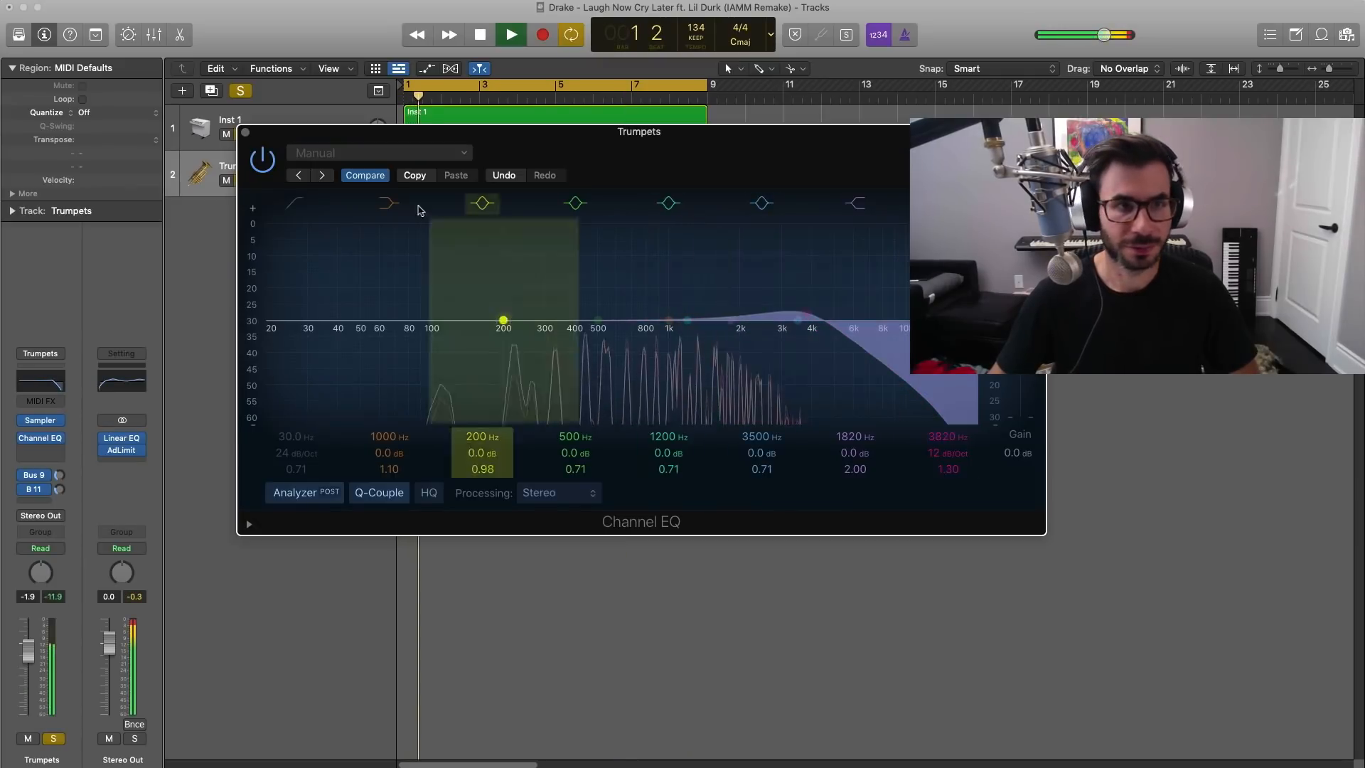
click(246, 131)
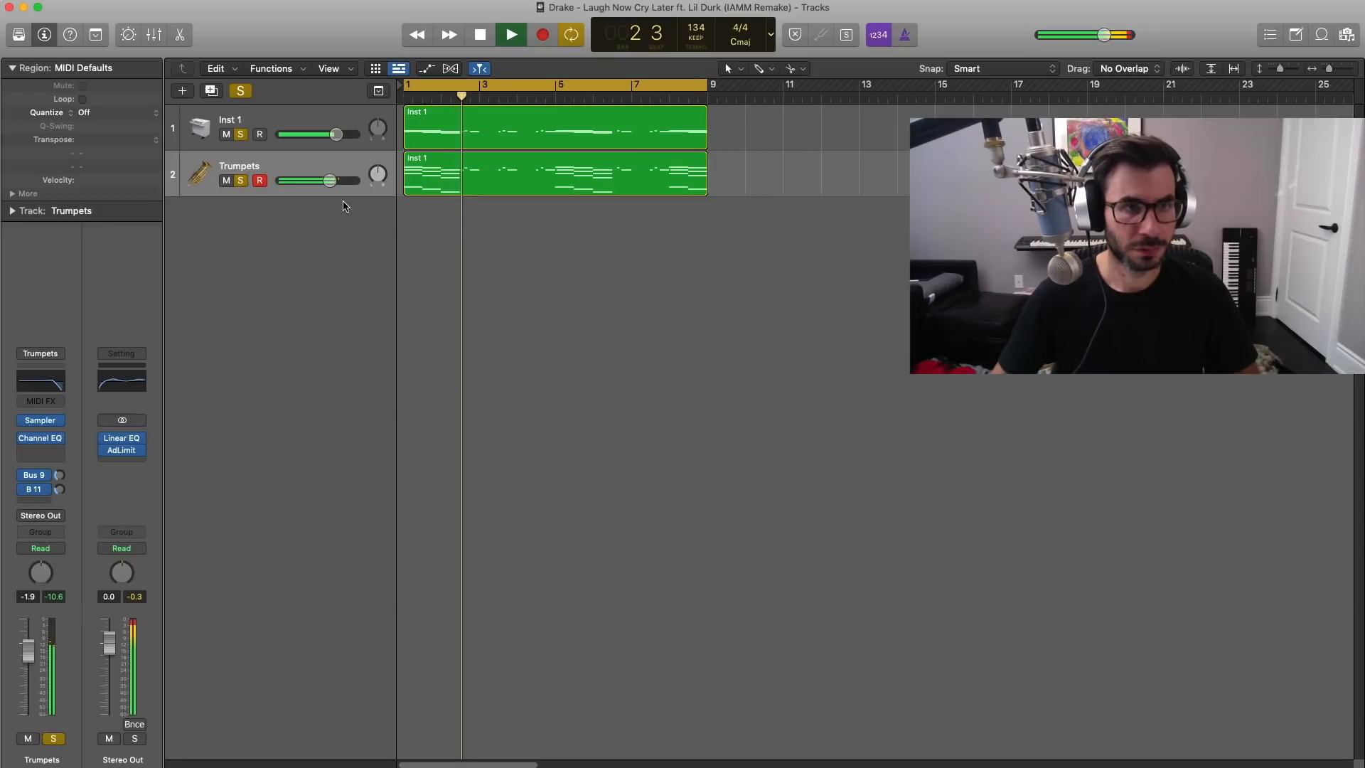
Balance the two brass tracks during playback, setting Inst 1 to -1.1 dB and Trumpets to -1.0 dB
drag(329, 180, 333, 134)
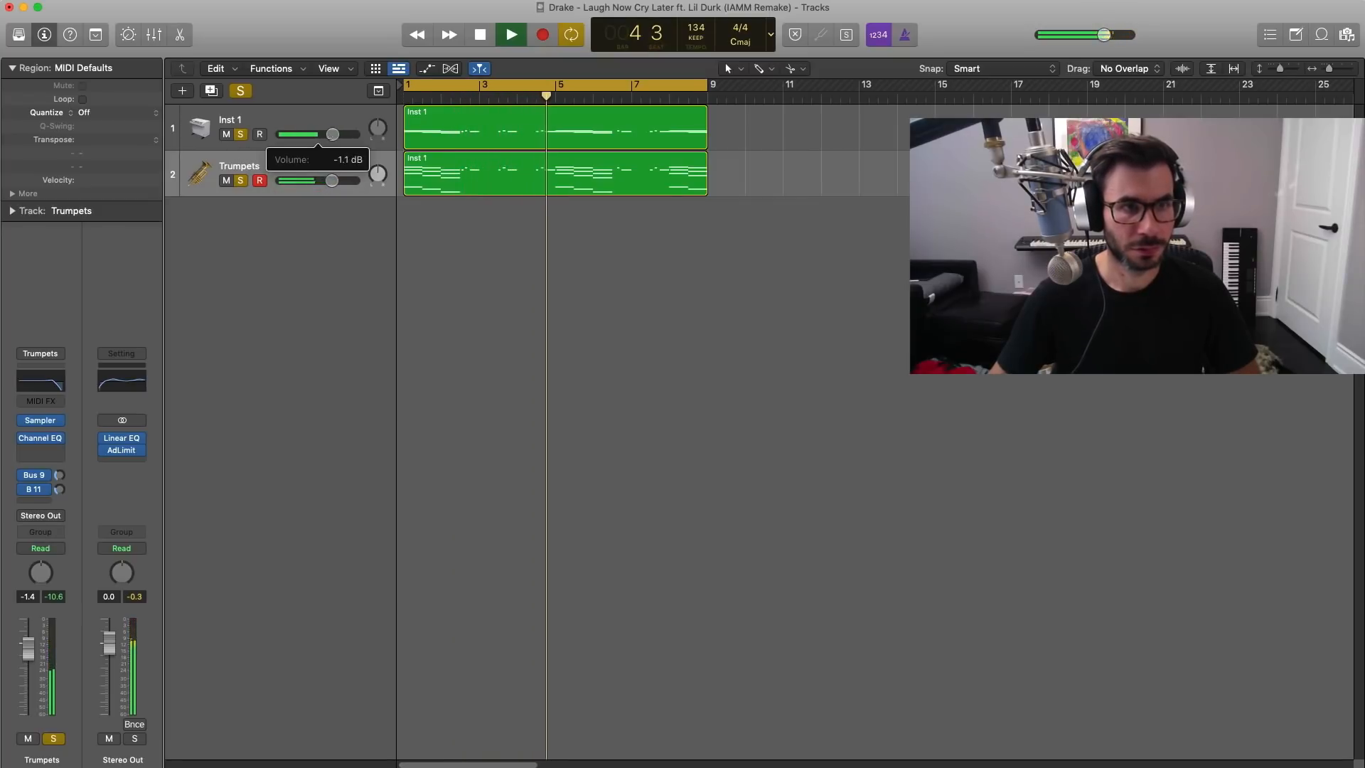
drag(331, 180, 333, 180)
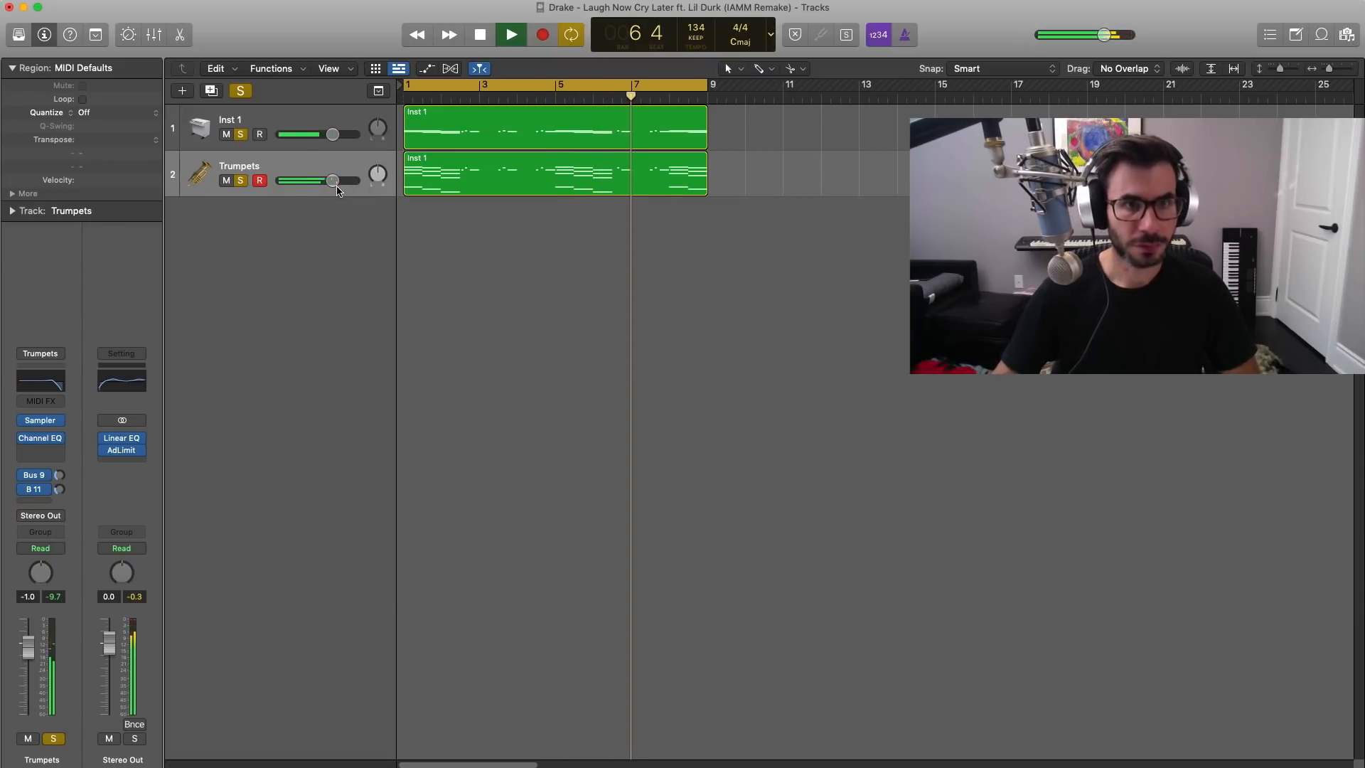
key(space)
Add an empty software instrument track, copy the Trumpets region onto it, and open the copy for note editing with its track soloed
click(182, 91)
key(Return)
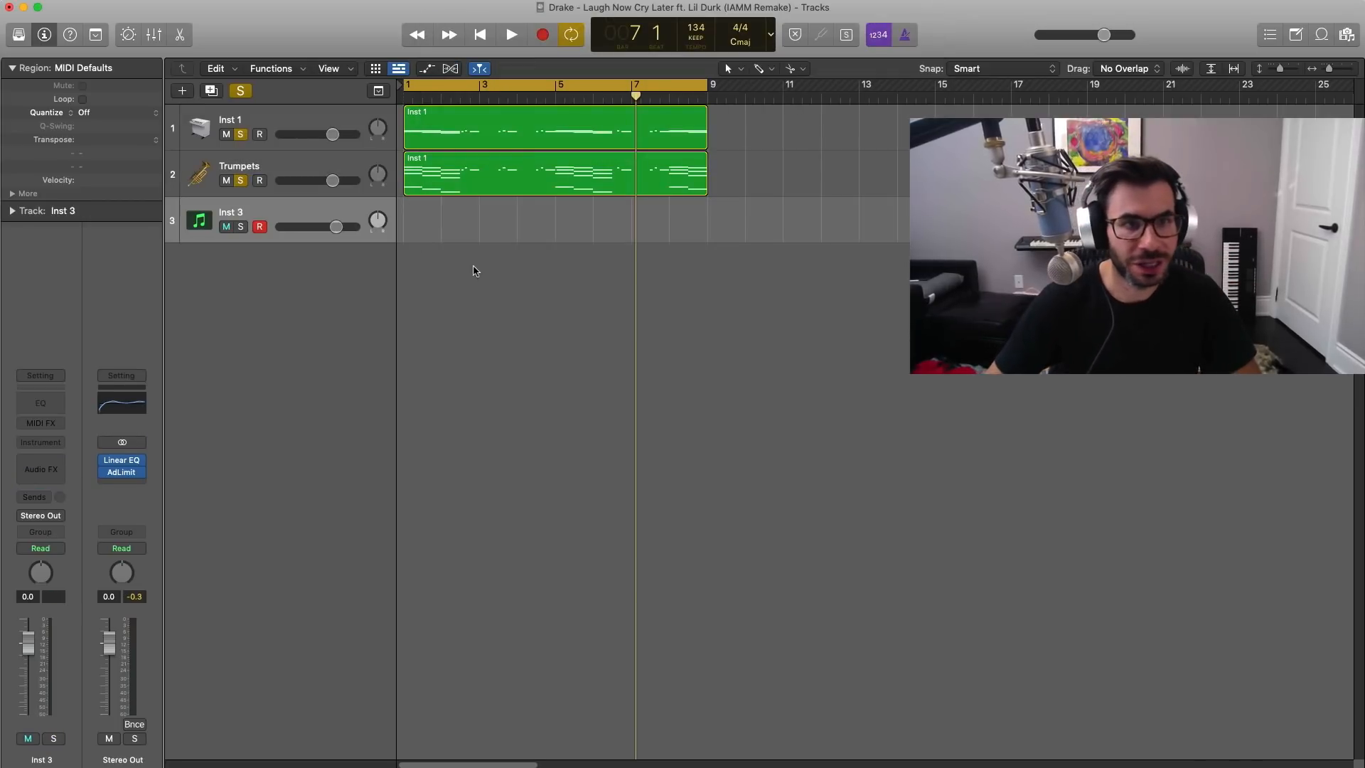
drag(471, 186, 478, 223)
double_click(476, 222)
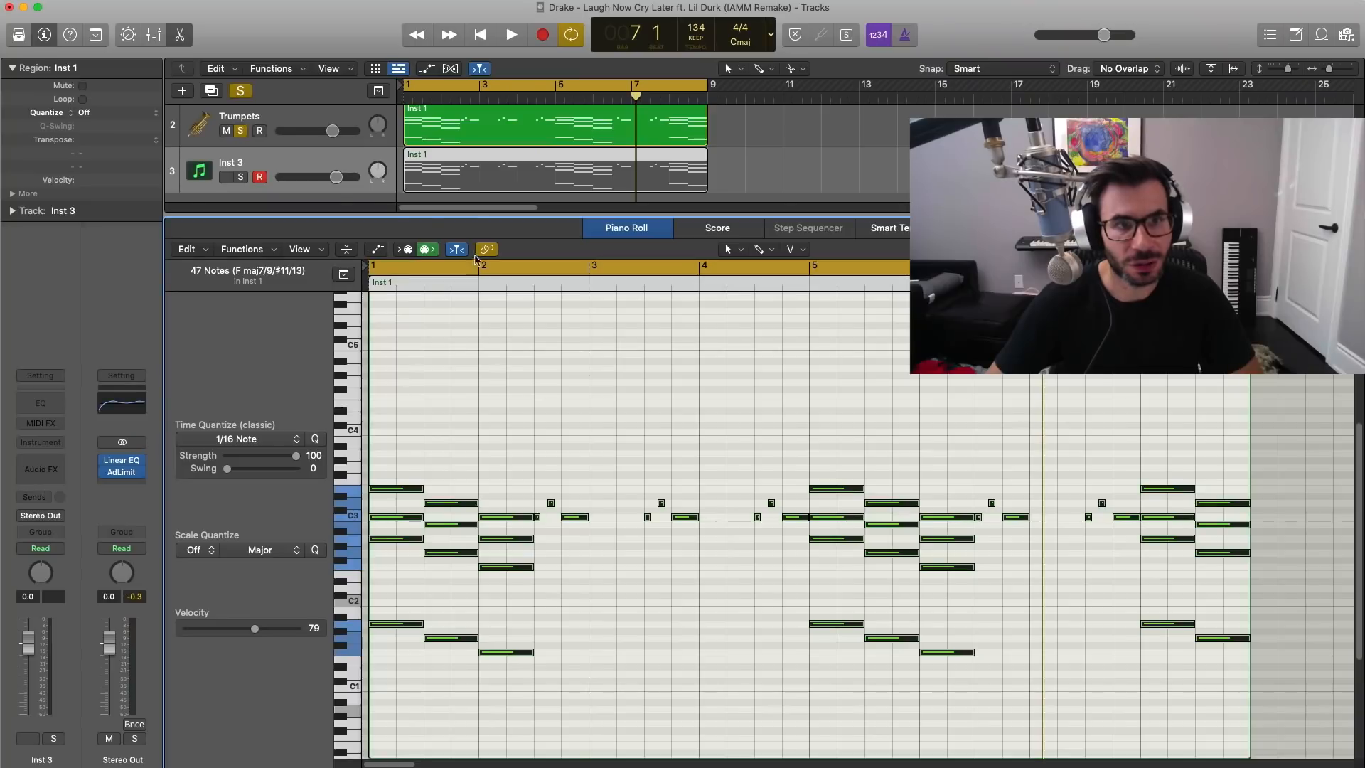
click(242, 177)
click(424, 417)
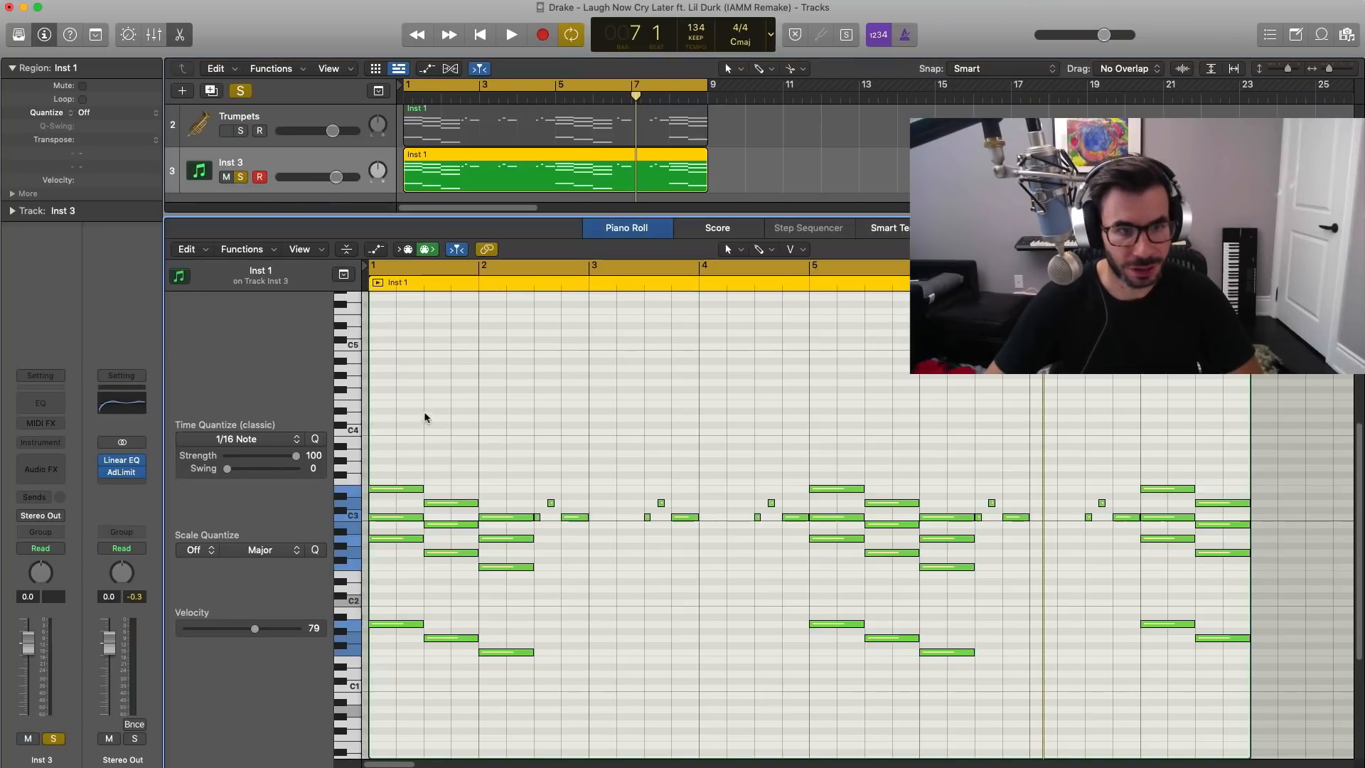
Delete the copied region's upper notes and its last two low notes, and lengthen the third low note to the middle of bar 3
drag(404, 440, 1212, 585)
key(Delete)
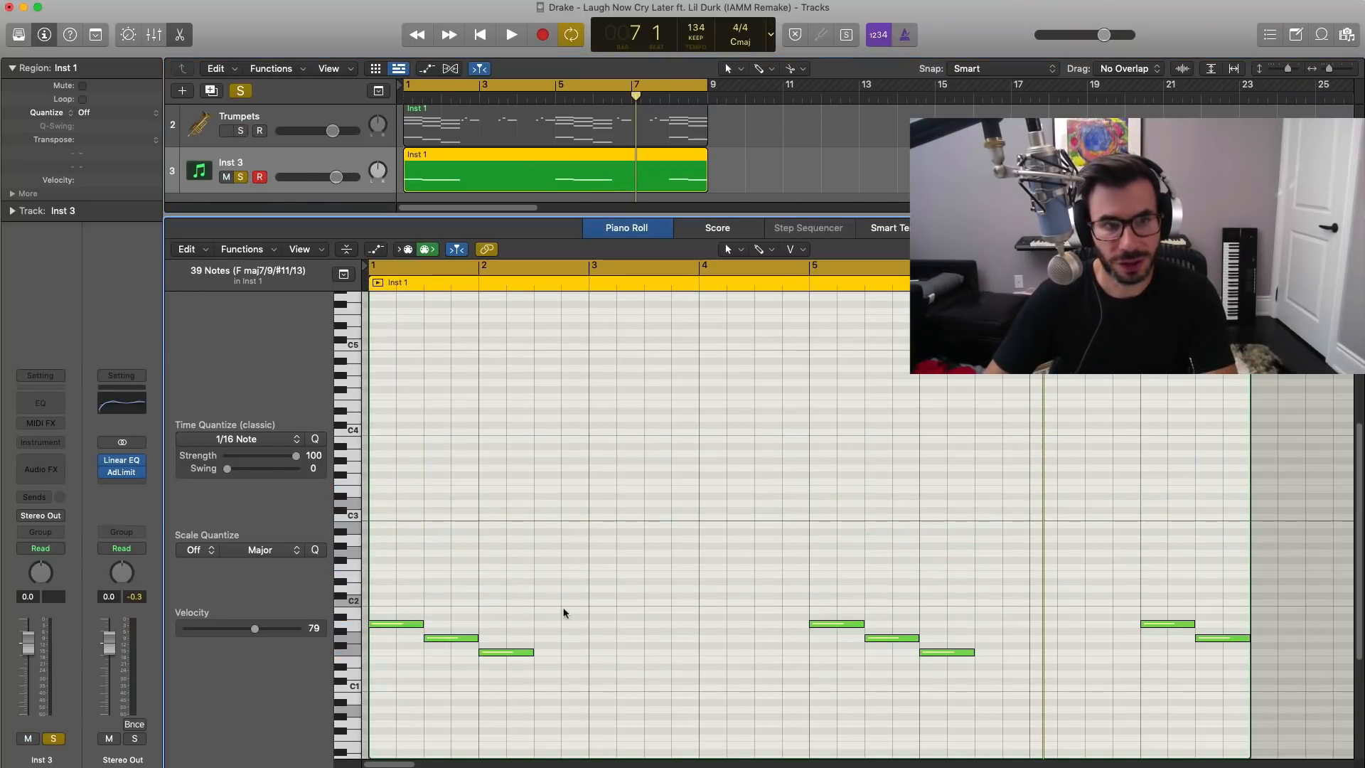
drag(527, 653, 644, 654)
drag(772, 551, 903, 601)
drag(981, 623, 1217, 689)
drag(1235, 691, 1136, 612)
key(Delete)
Replace the three low notes from bar 5 with a copy of the opening three-note phrase starting at bar 5
drag(720, 717, 376, 596)
drag(731, 573, 1039, 727)
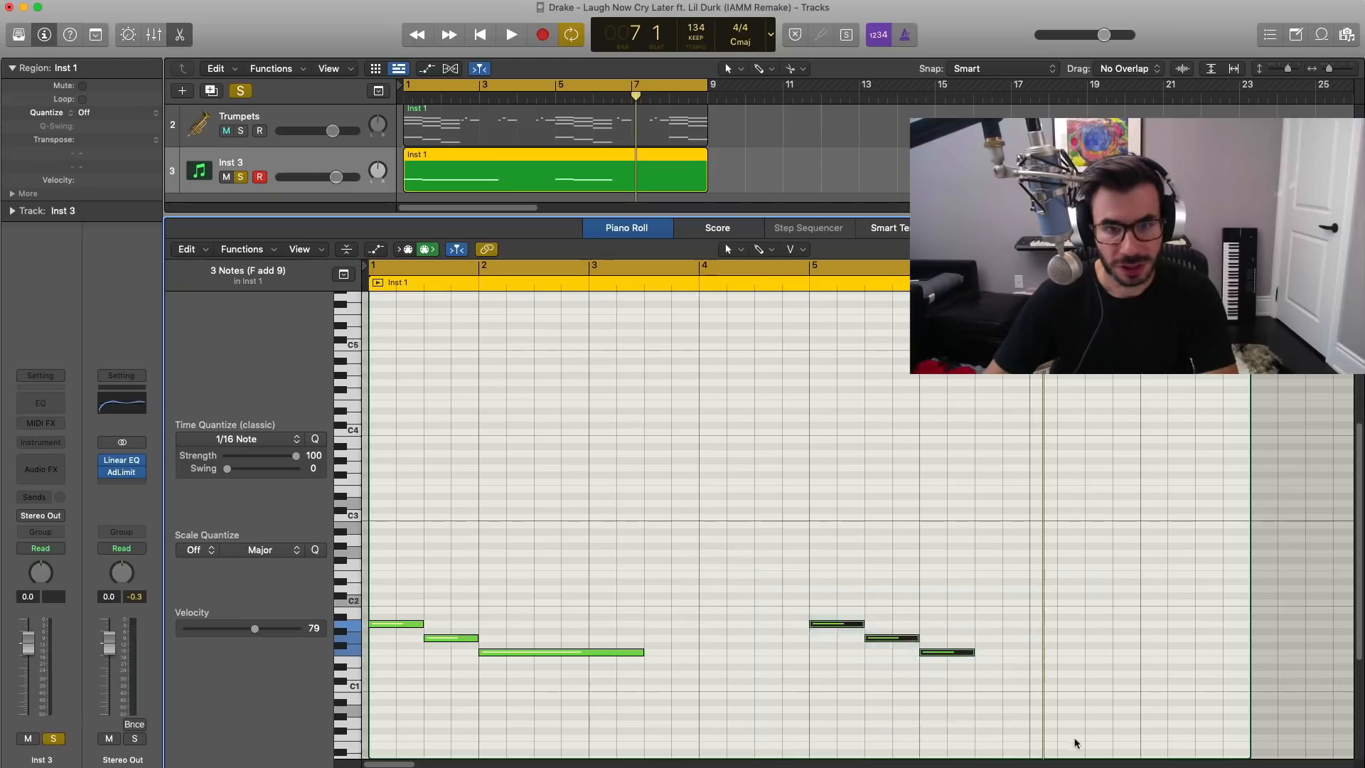
key(Delete)
drag(753, 714, 411, 612)
key(super+r)
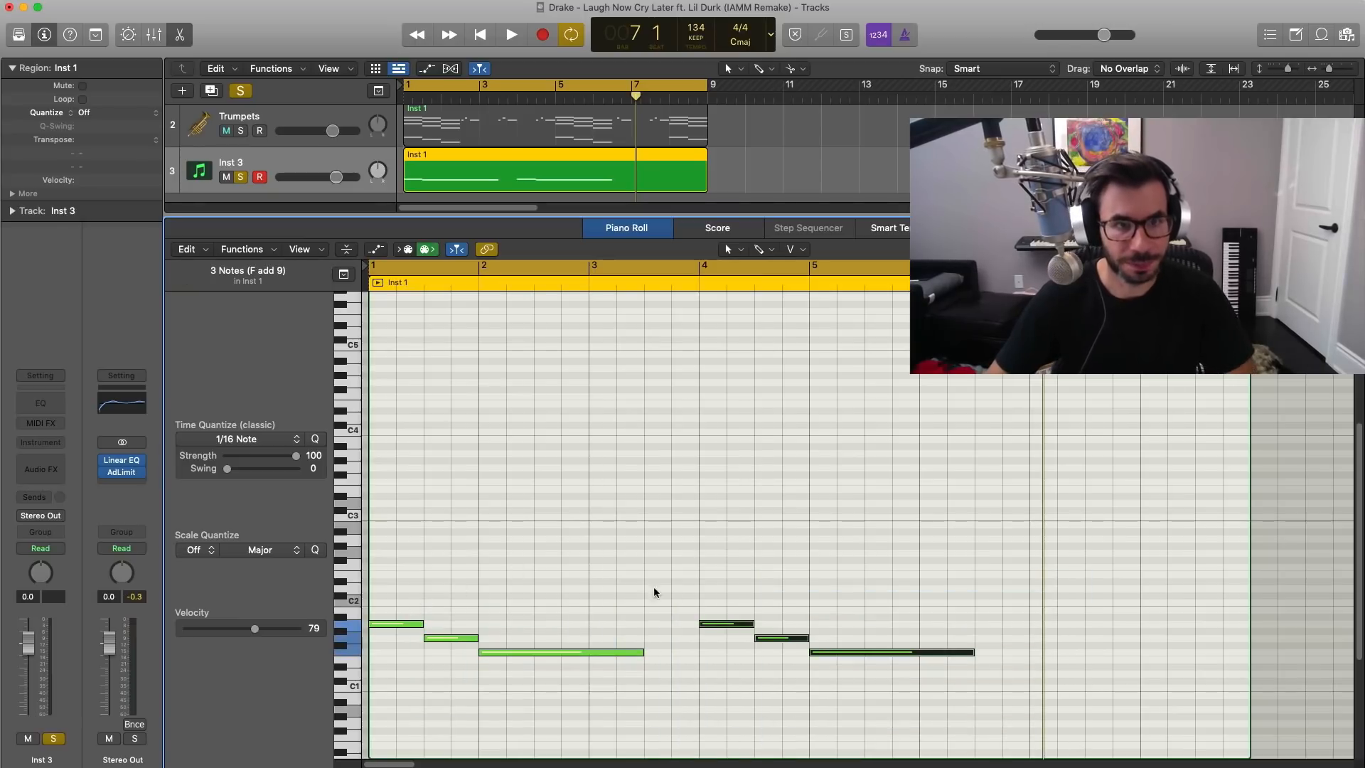
drag(723, 630, 833, 630)
Load the DX Brass patch from the 80s Brass user patches onto the new track and play it back
click(17, 35)
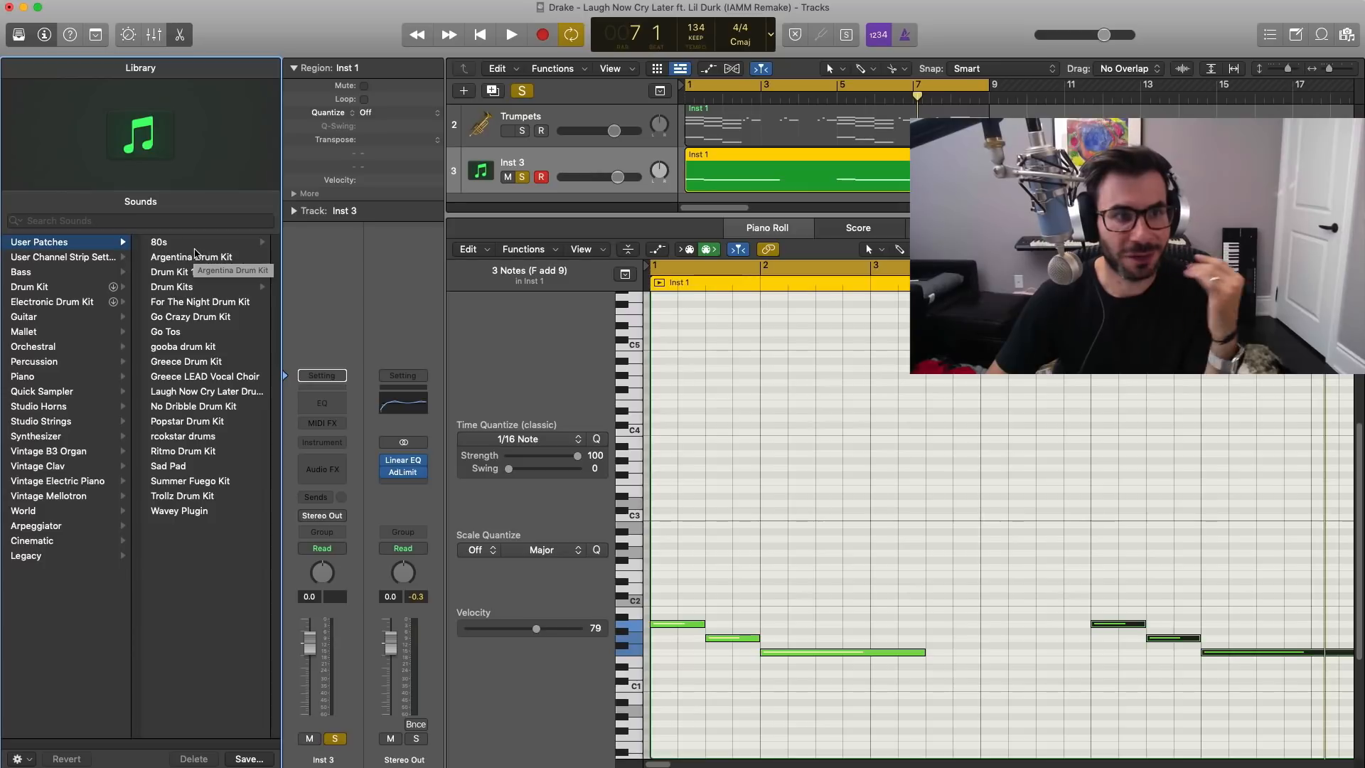
click(195, 255)
click(200, 243)
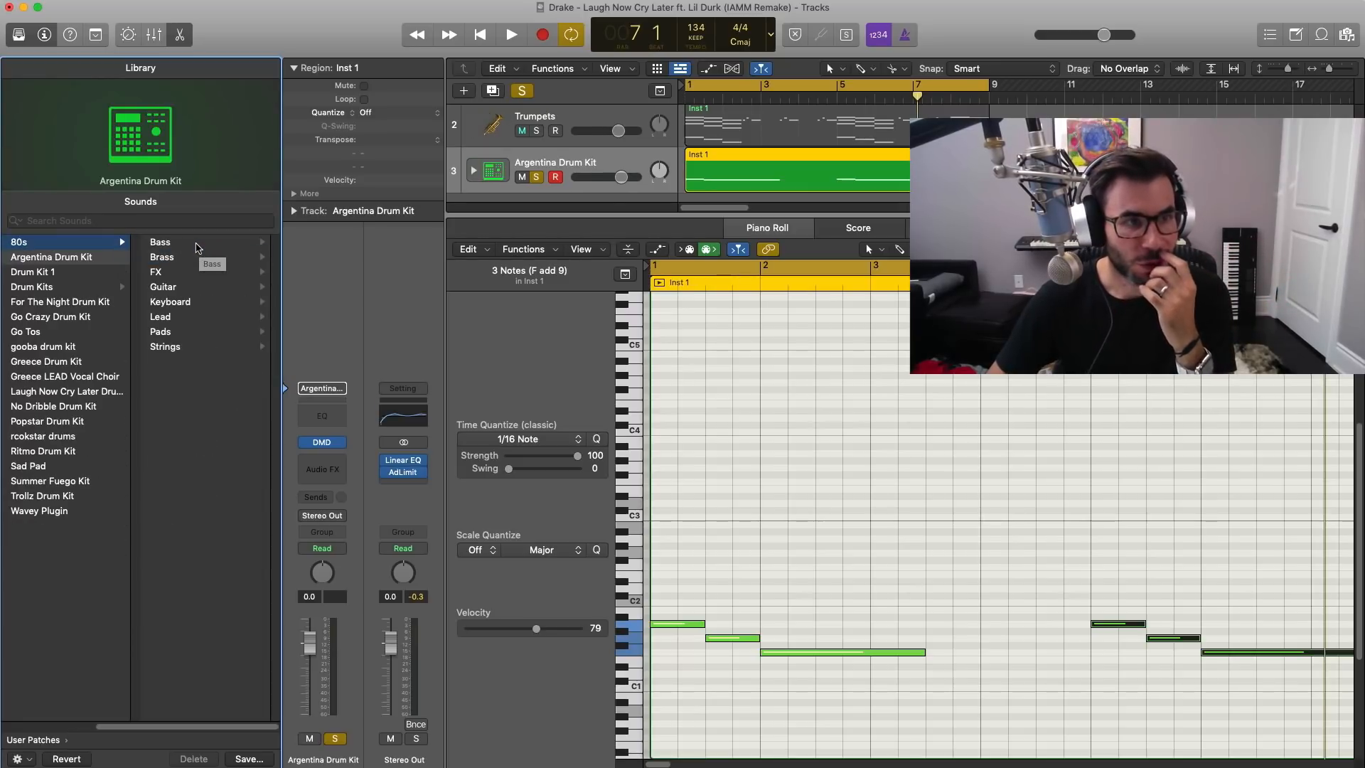
click(153, 257)
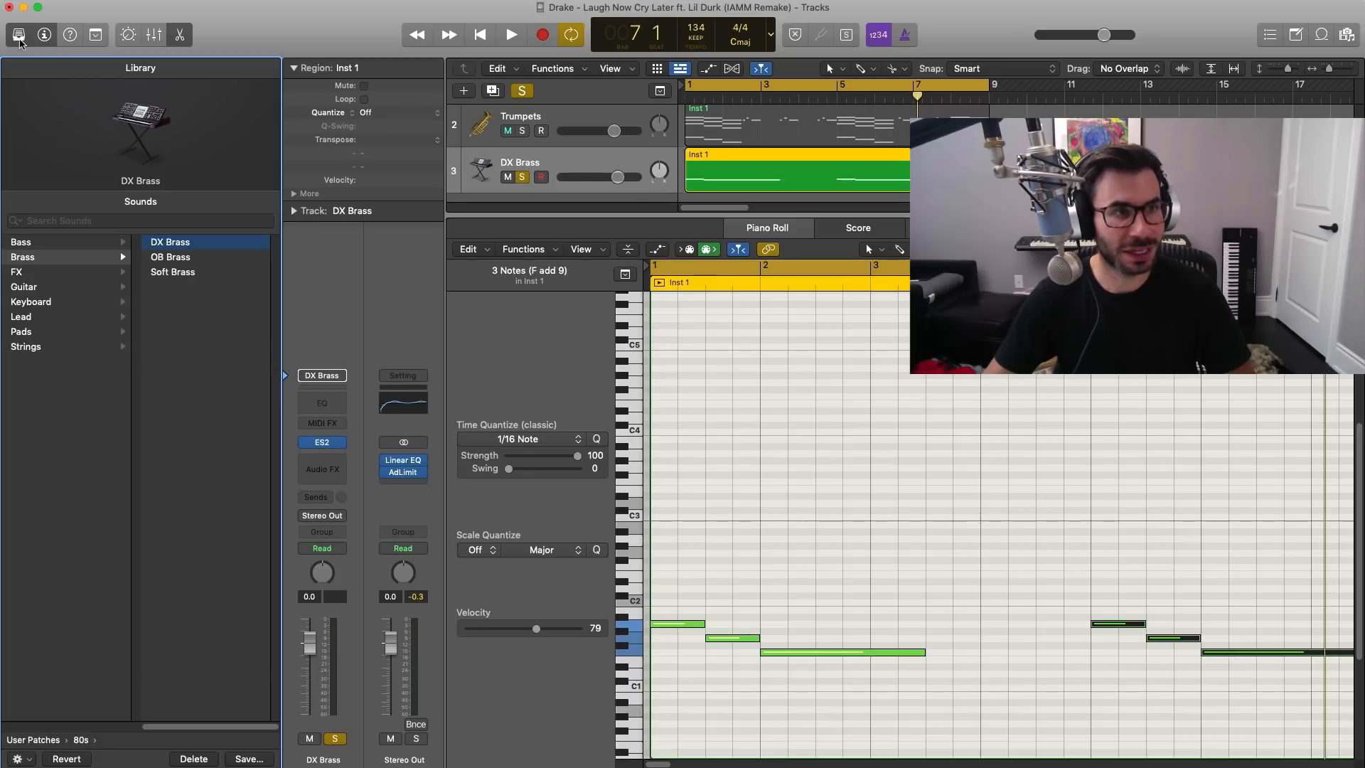
click(19, 37)
key(space)
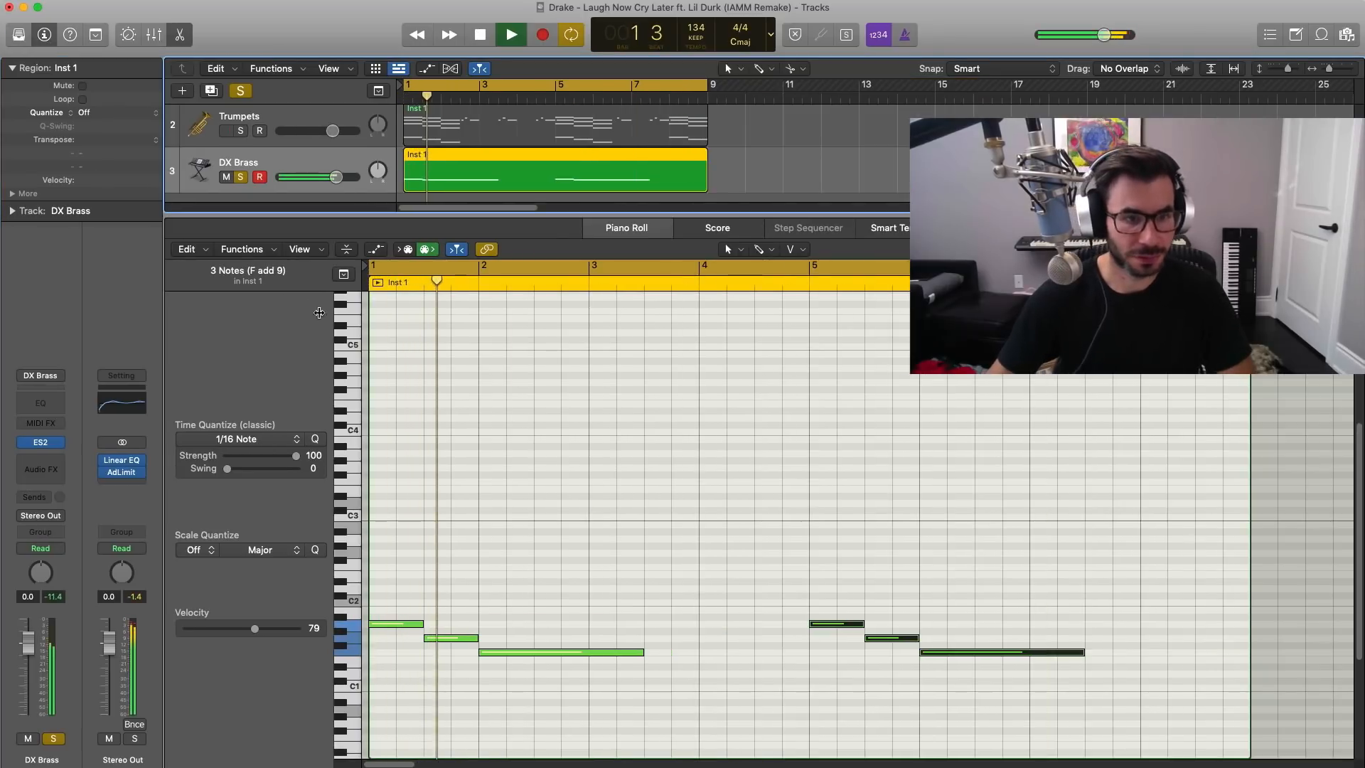
key(space)
Try all the DX Brass notes one octave higher in playback and transpose them back down an octave
click(427, 548)
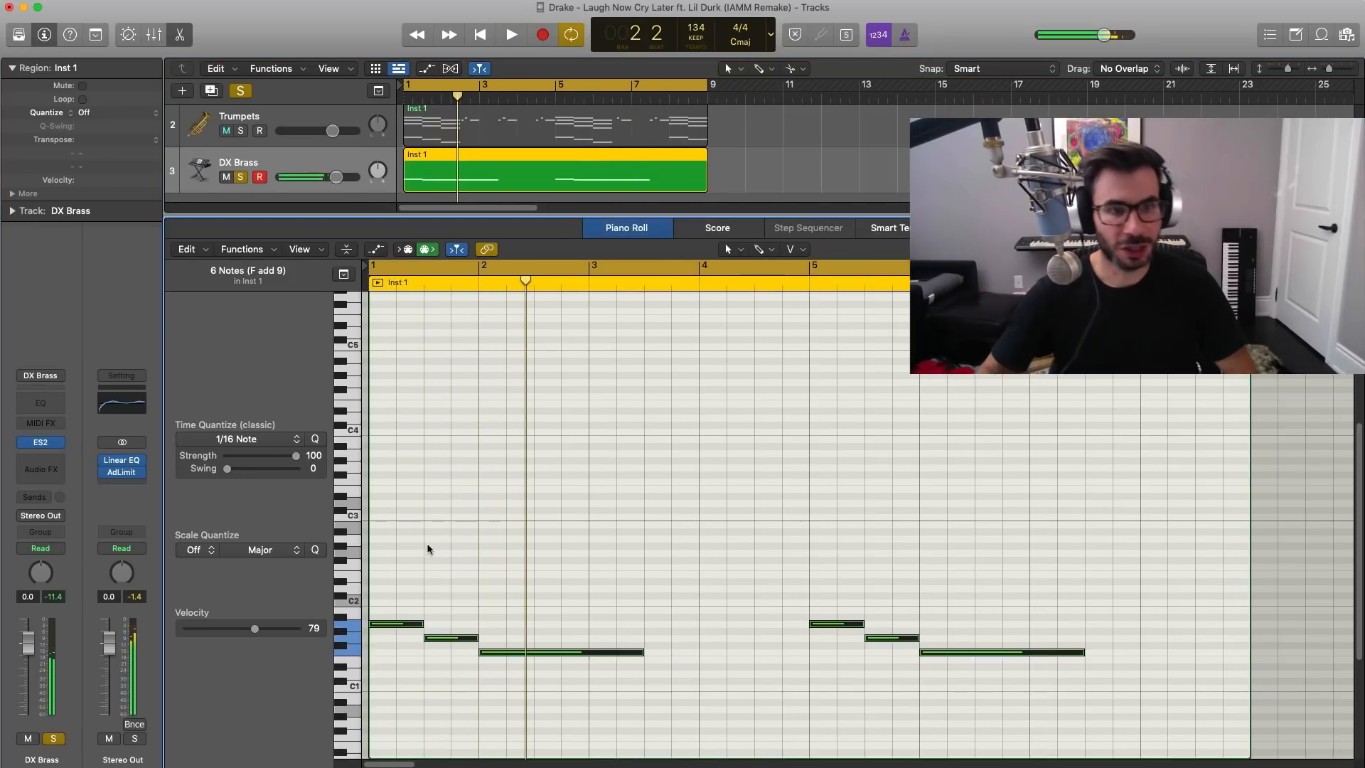
key(alt+shift+Up)
key(Return)
key(space)
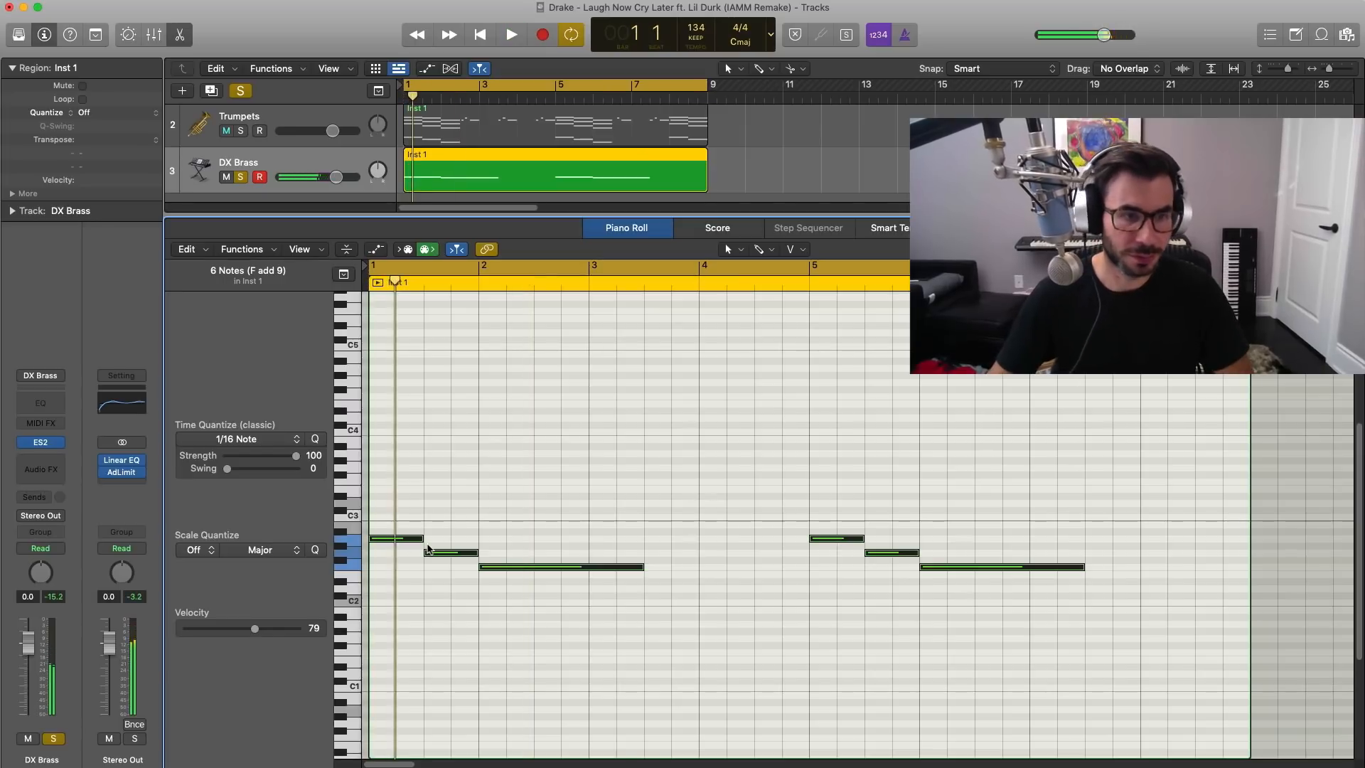
key(space)
click(474, 520)
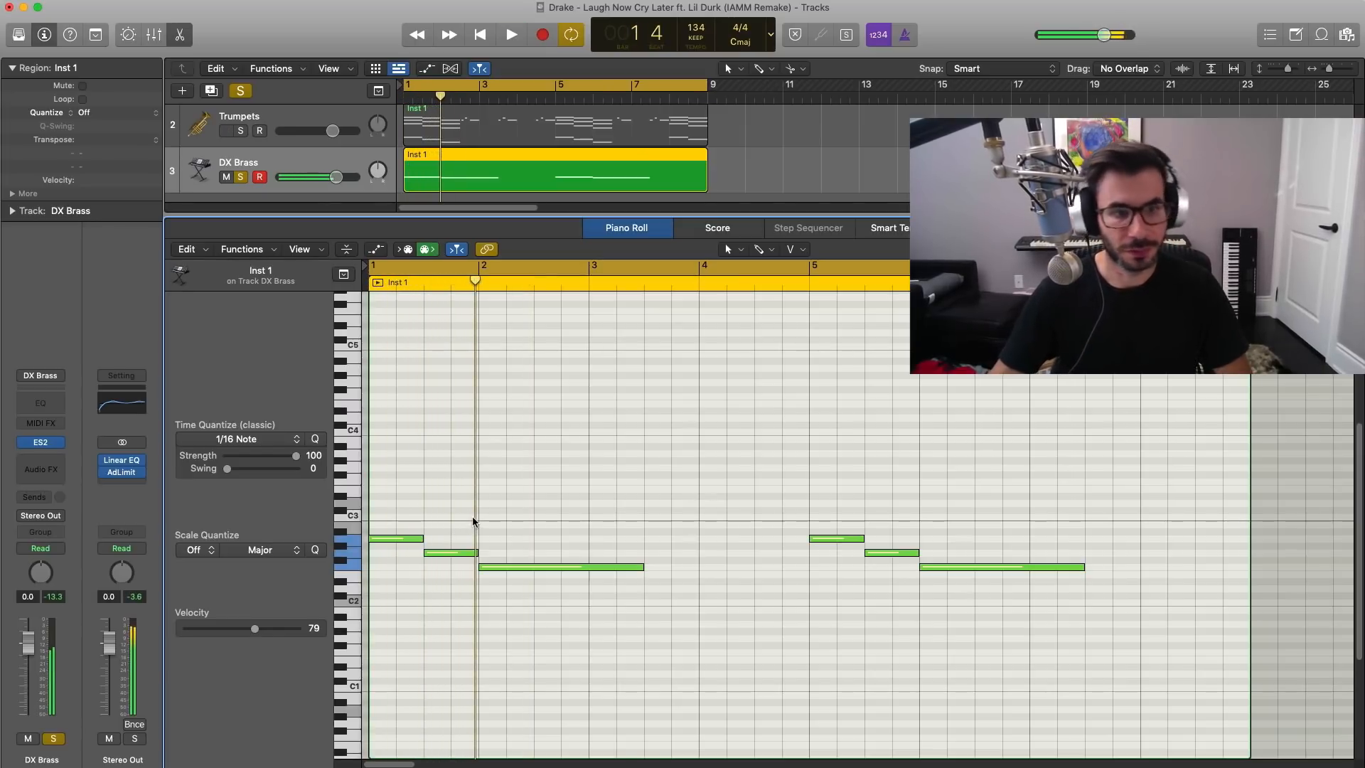
key(super+a)
key(alt+shift+Down)
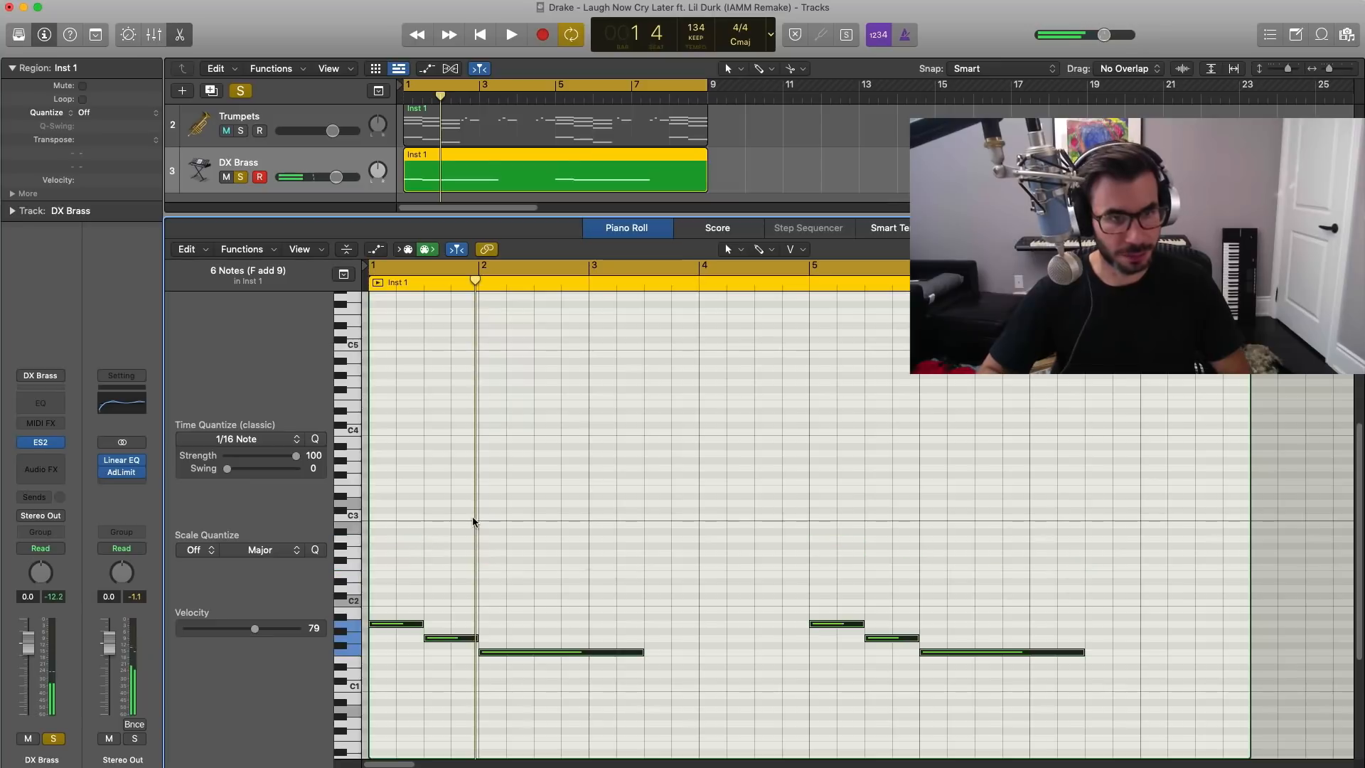
Add a Channel EQ to DX Brass and set its high-cut filter to 244 Hz, 48 dB/Oct, Q 0.10
key(Return)
key(space)
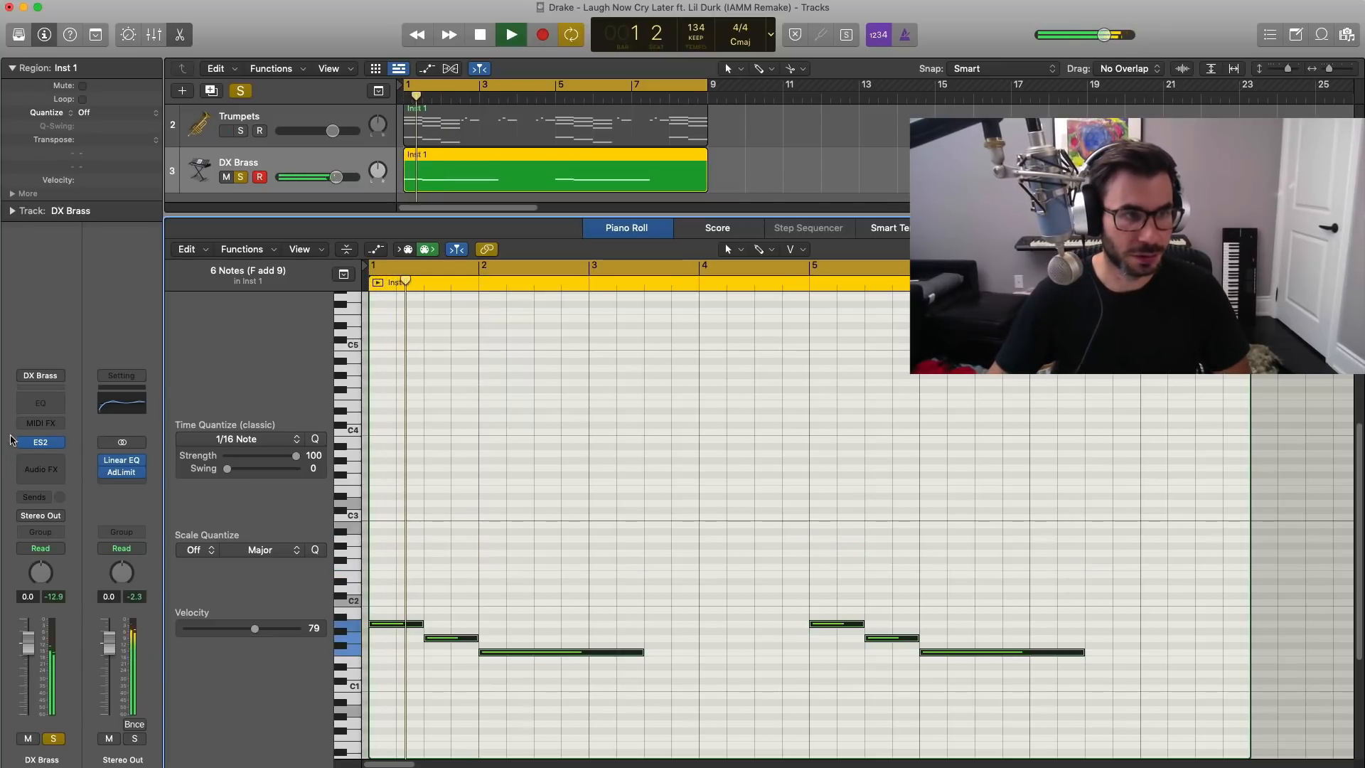
click(40, 403)
drag(1016, 197, 846, 225)
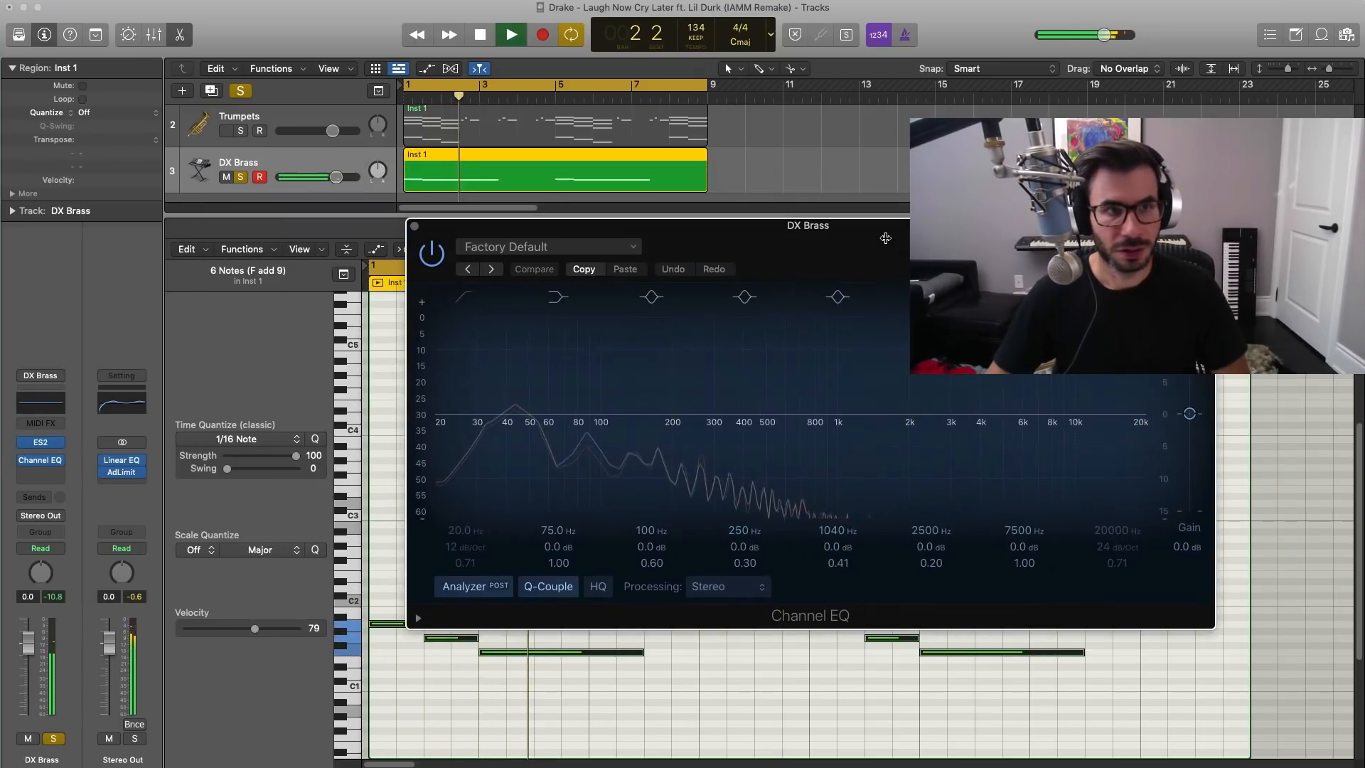
key(space)
click(1096, 564)
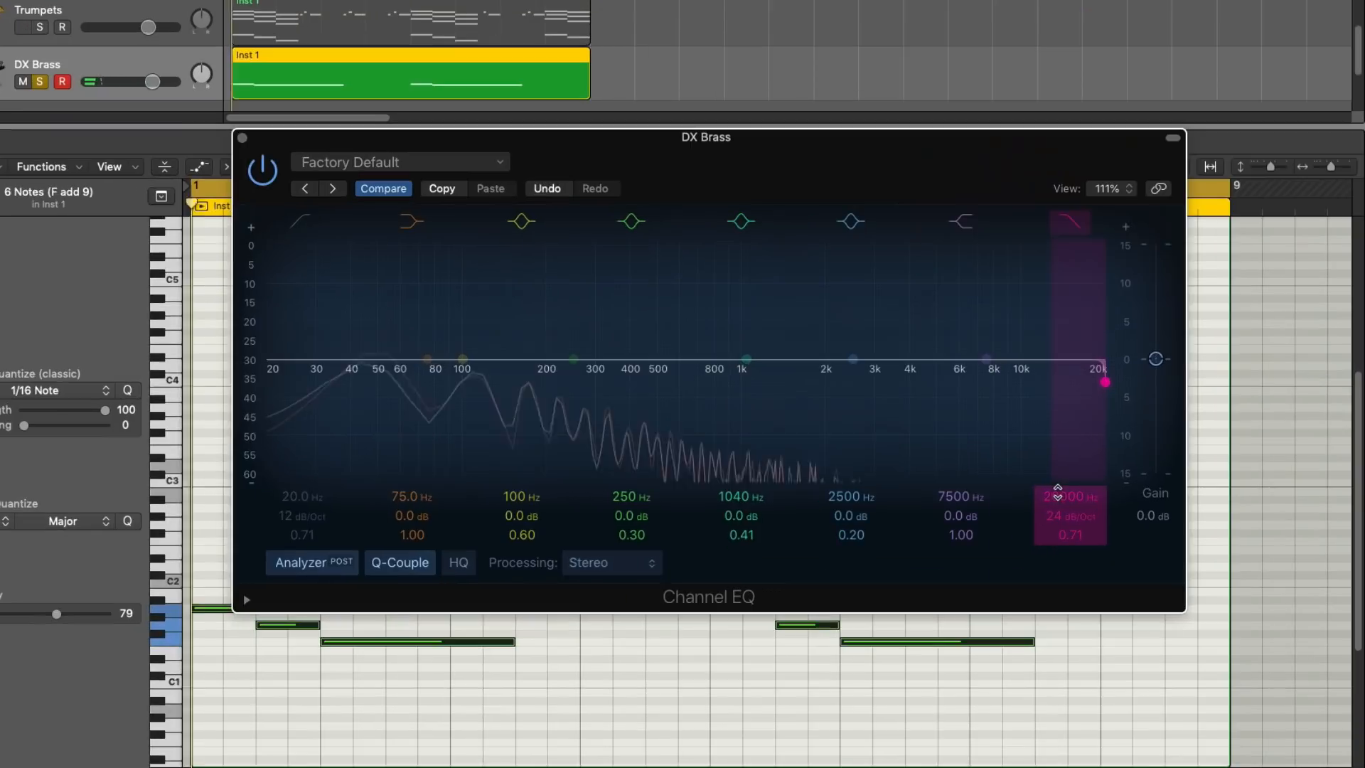
drag(1103, 526, 1104, 579)
drag(1069, 496, 1069, 513)
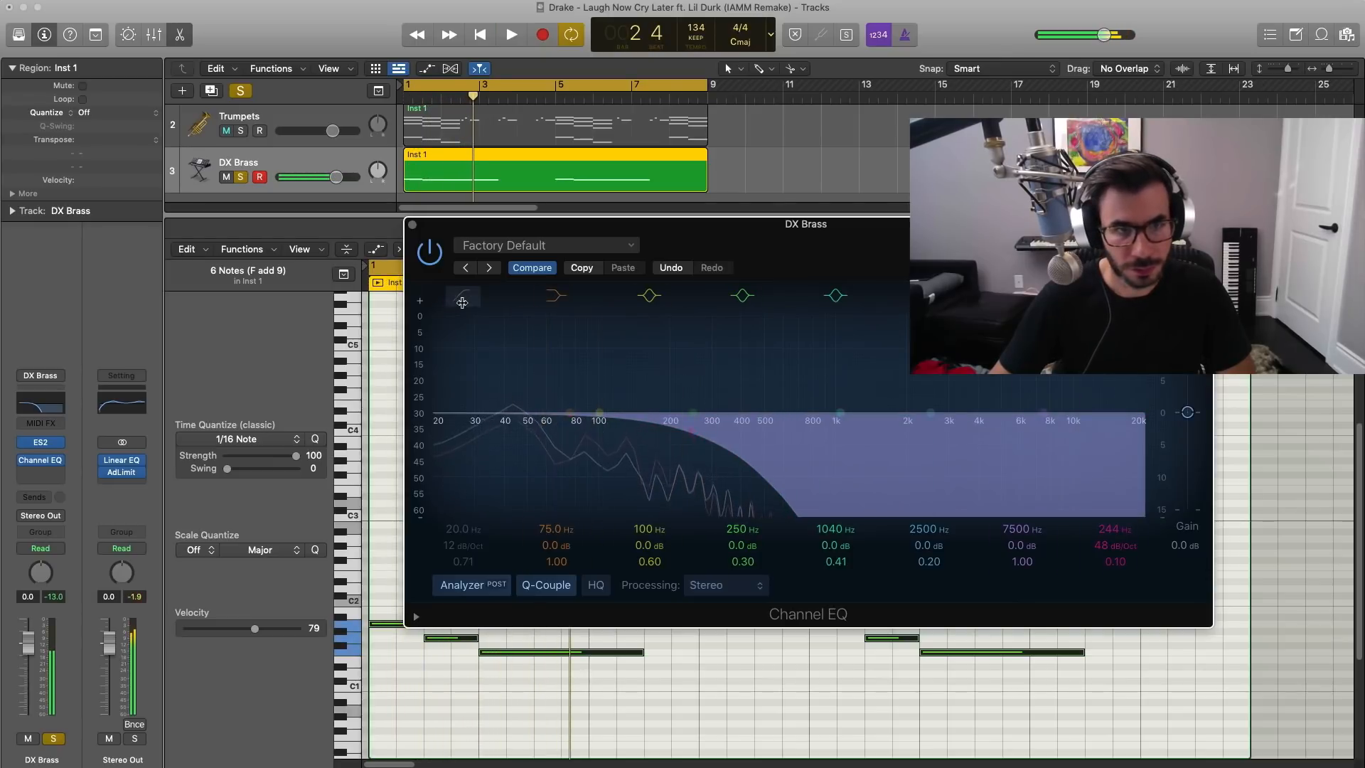
Enable the low-cut filter in the DX Brass Channel EQ at 218 Hz, 18 dB/Oct, and close the EQ and note editor
key(space)
key(space)
drag(459, 529, 459, 516)
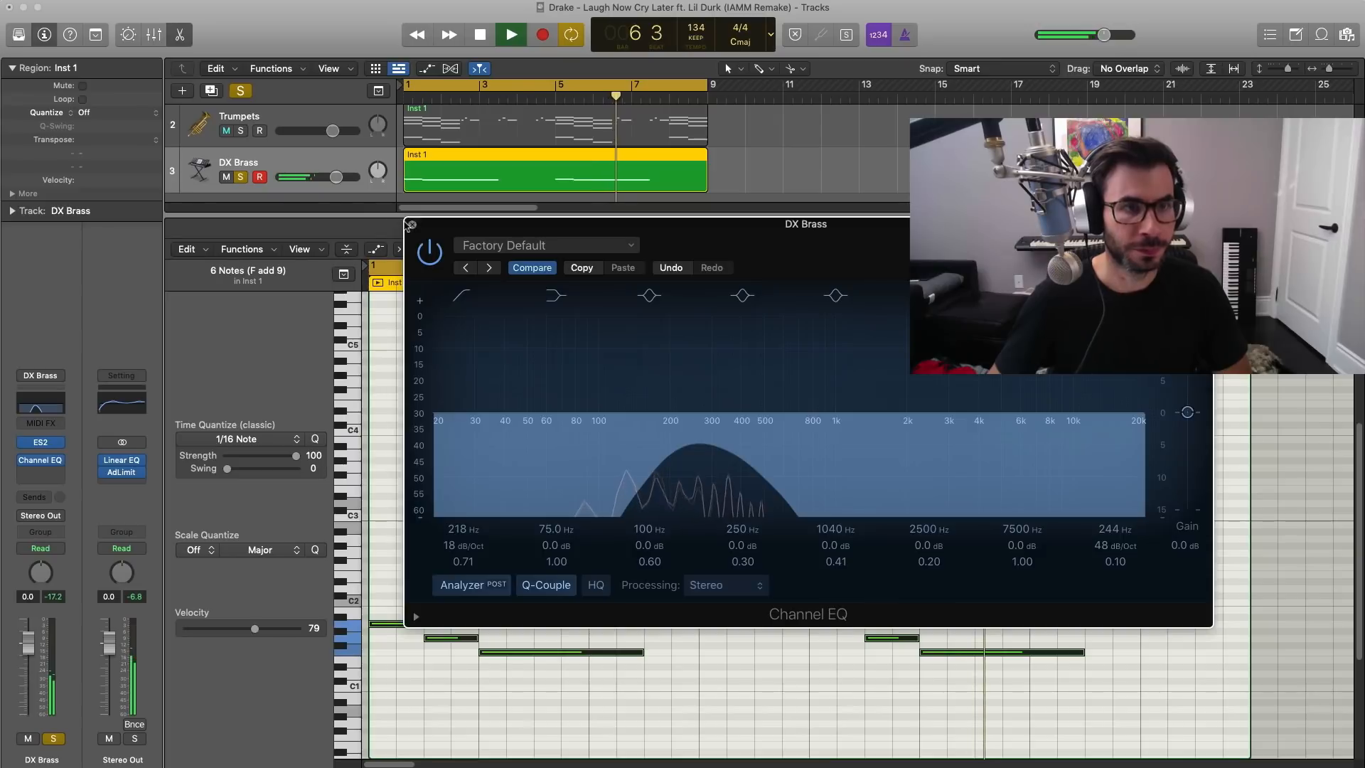
click(412, 224)
key(space)
key(p)
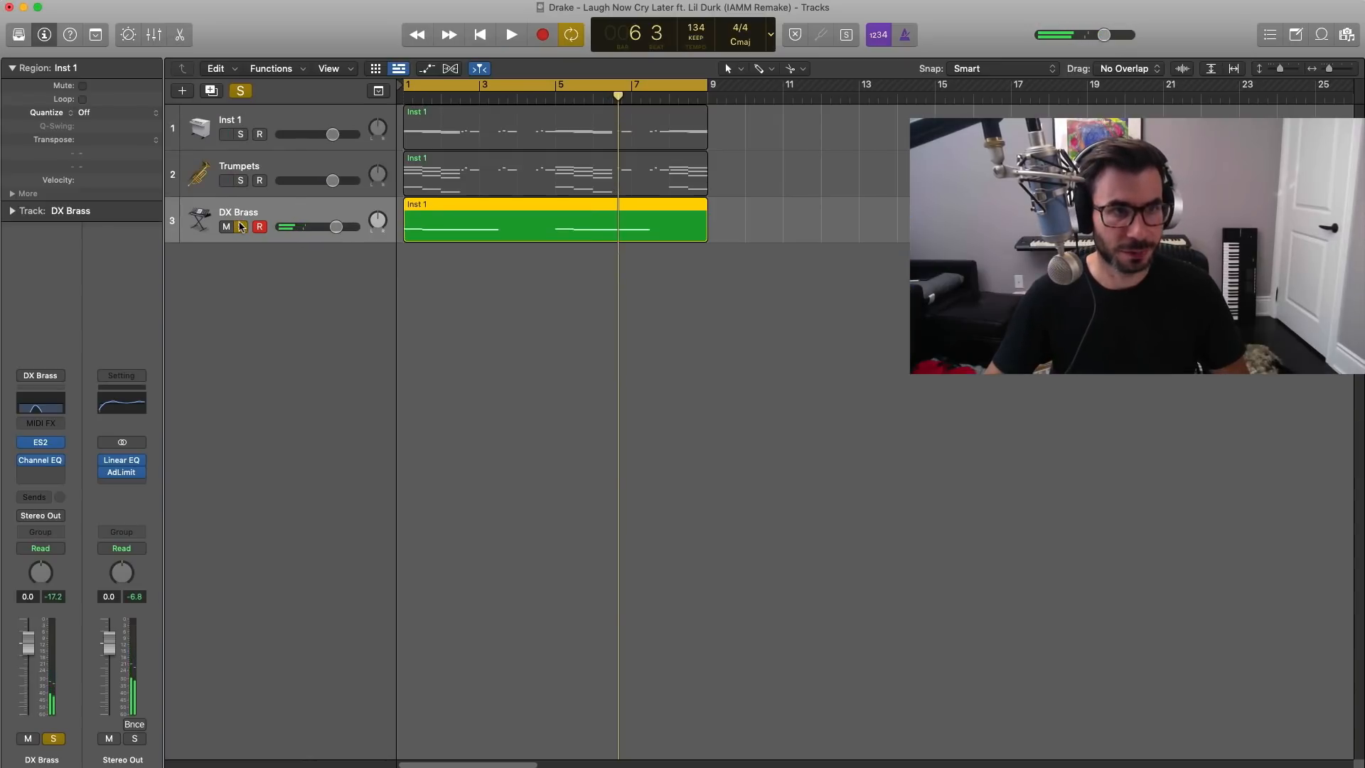
Unsolo DX Brass, play all three tracks from the start, and raise the DX Brass volume to 2.0 dB
click(241, 226)
key(Return)
key(space)
drag(335, 226, 347, 225)
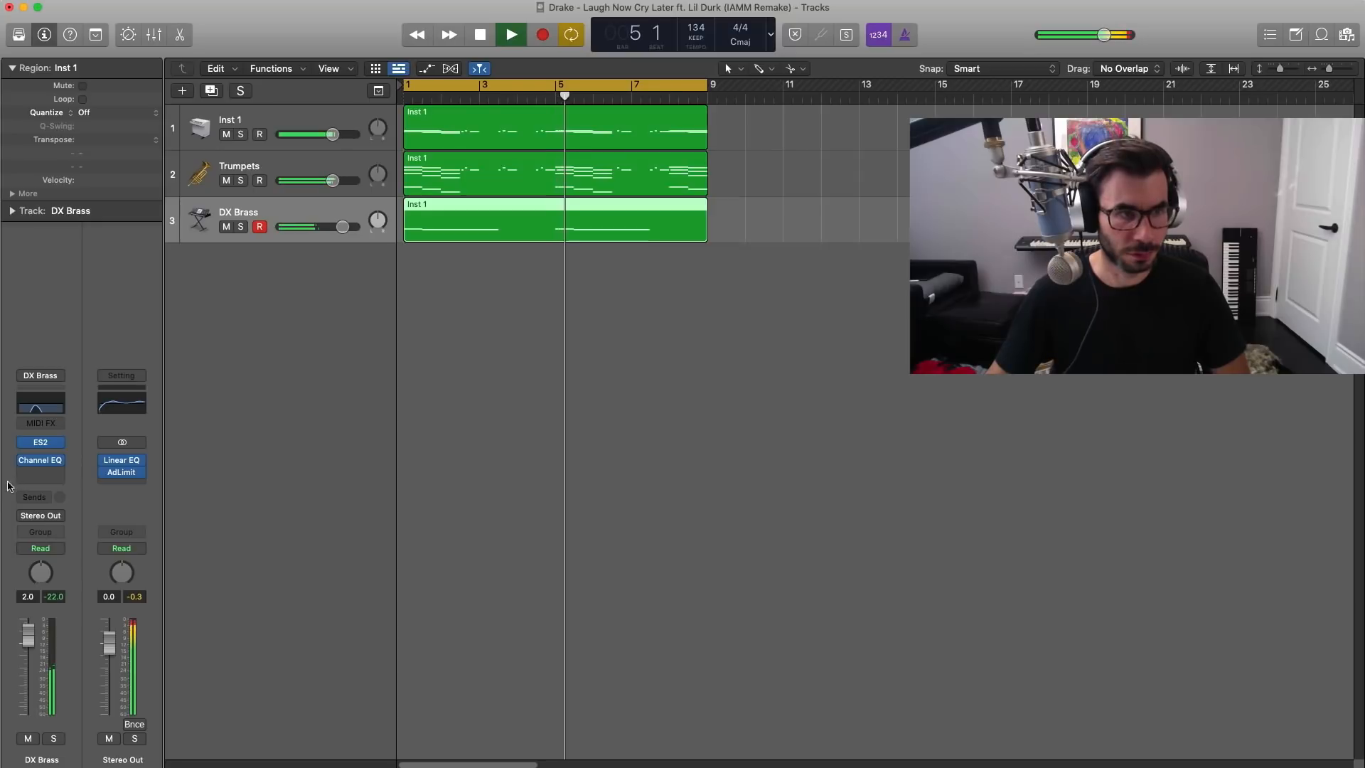
Adjust the envelope 3 release in the DX Brass ES2 synth during playback and lower the track volume to 1.4 dB
click(40, 442)
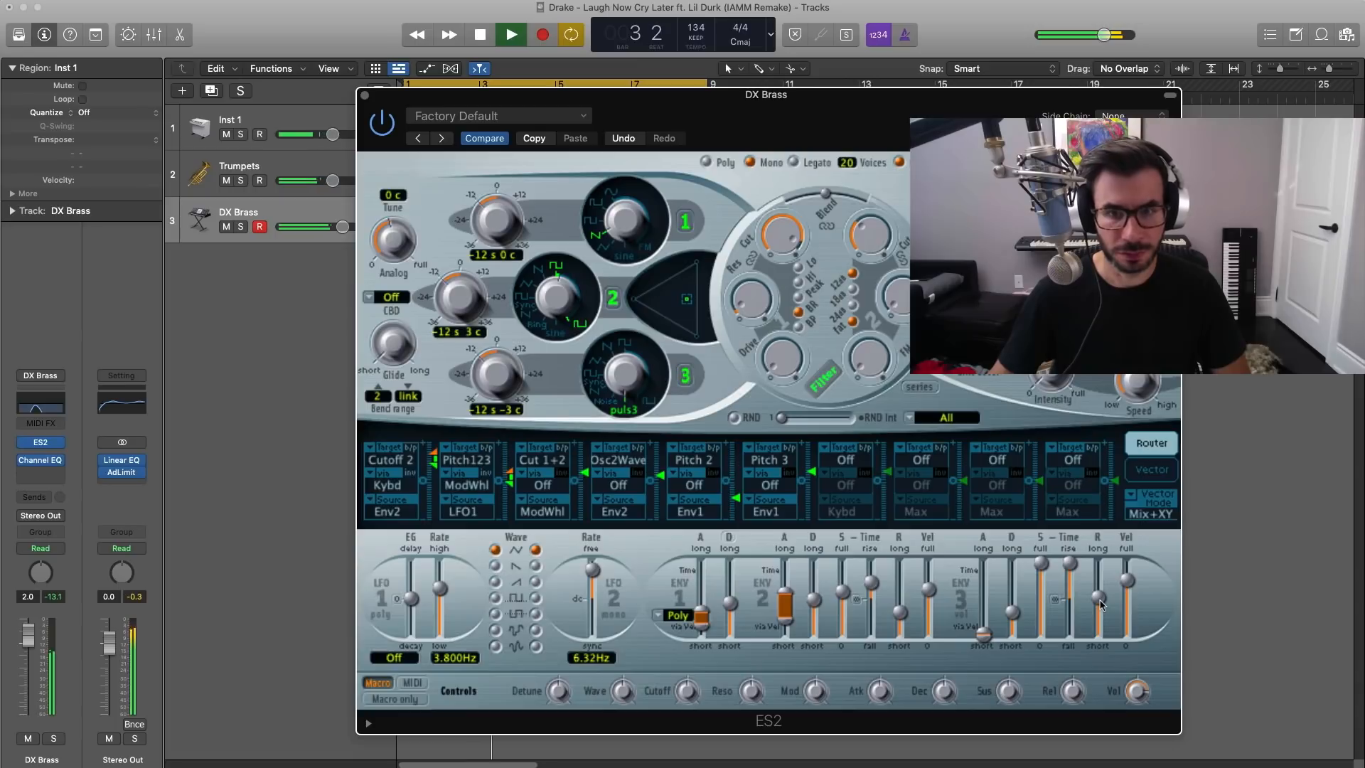
click(362, 95)
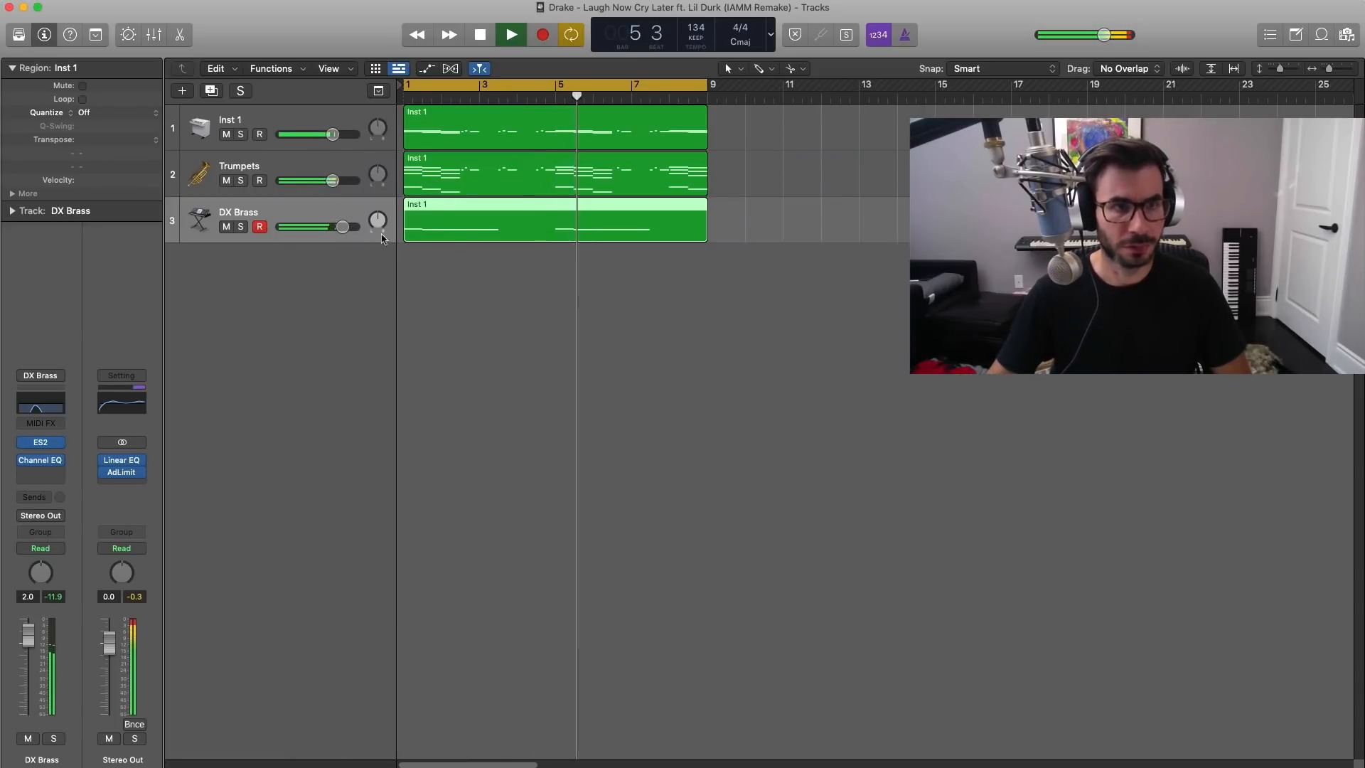
drag(347, 235, 342, 234)
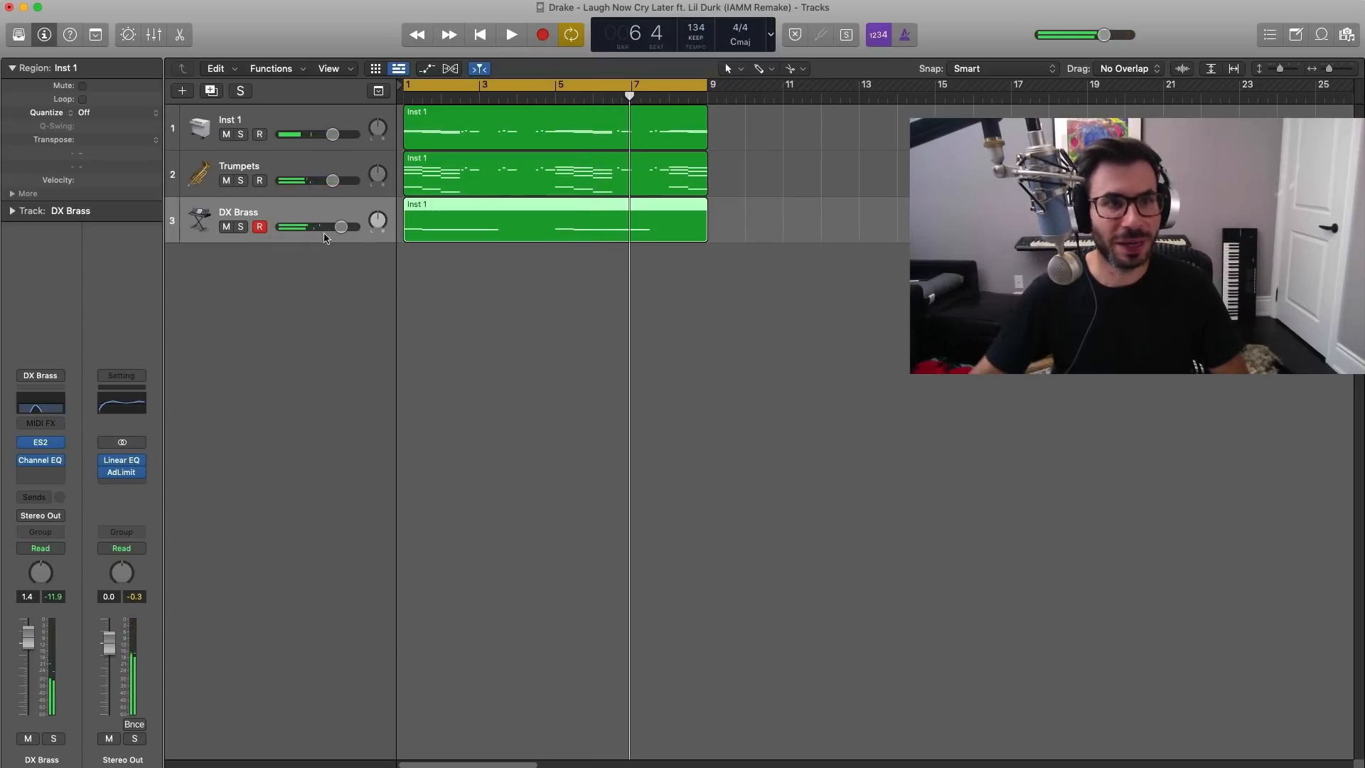
Add another software instrument track and load the Steinway Grand Piano patch onto it
click(182, 91)
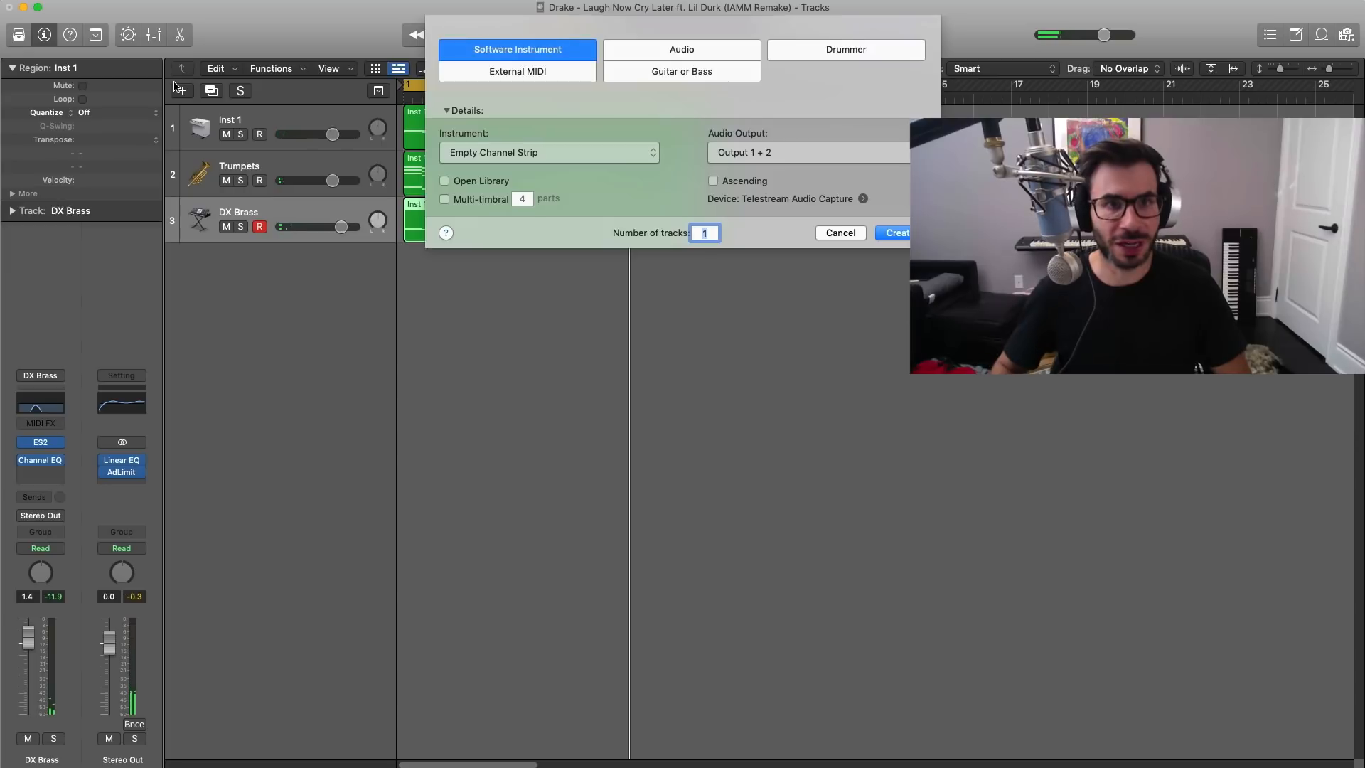
key(Return)
click(18, 35)
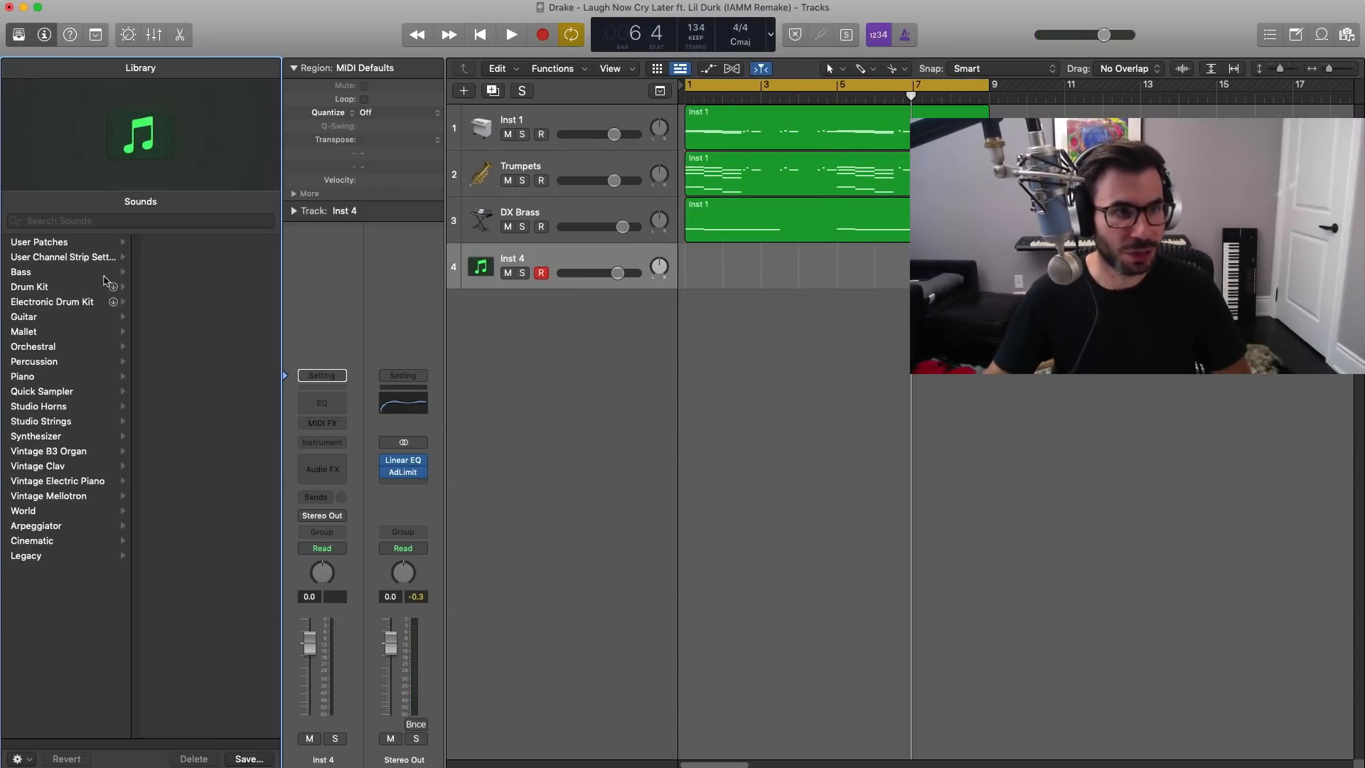
click(29, 375)
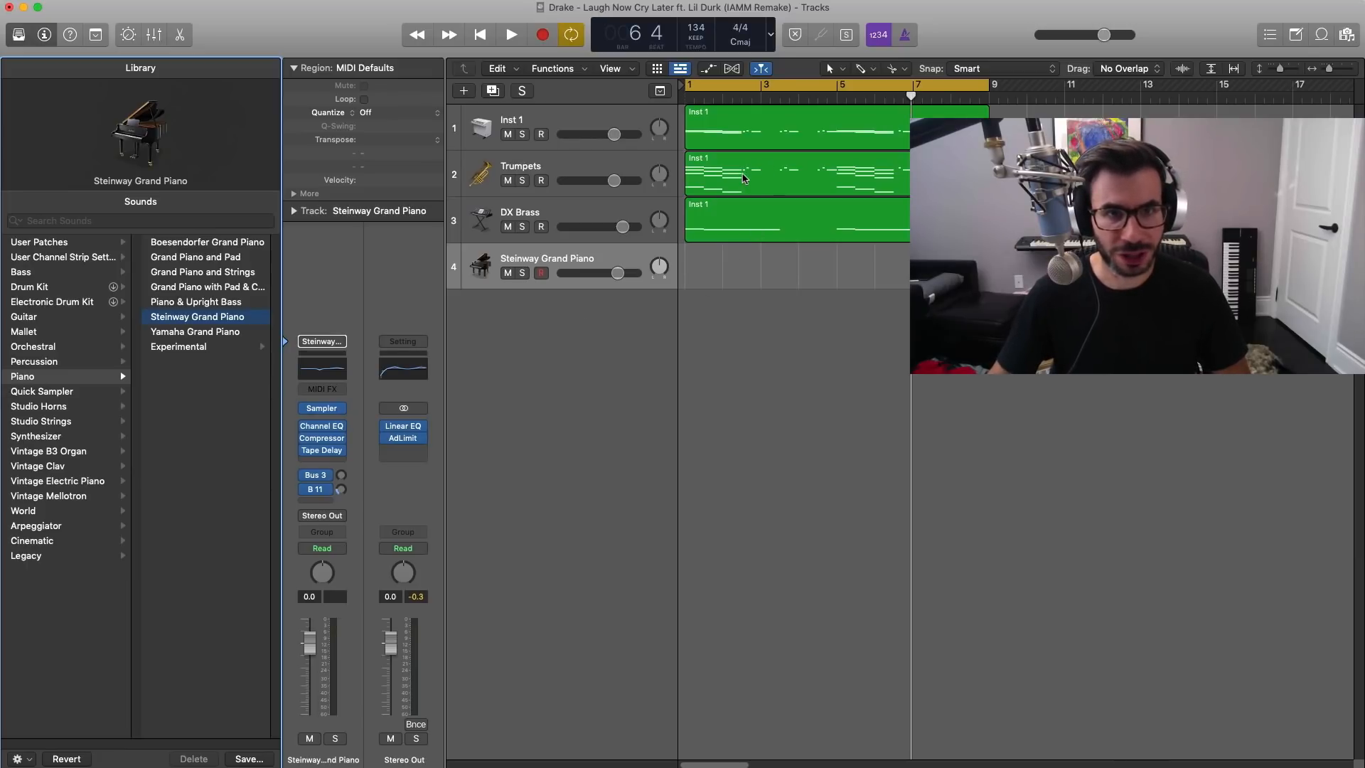
Copy the Trumpets region onto the Steinway Grand Piano track at bar 1, then hide the library and the note editor
drag(744, 178, 743, 288)
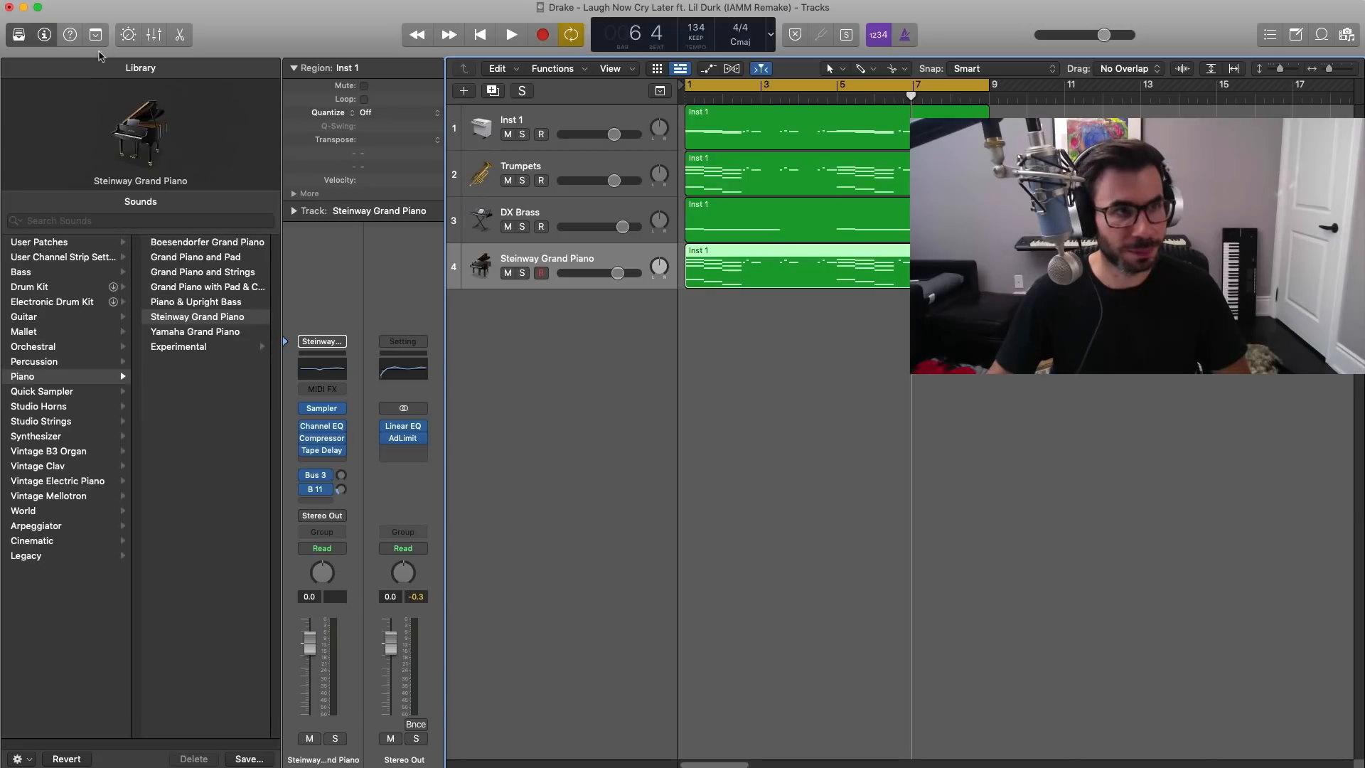
click(20, 41)
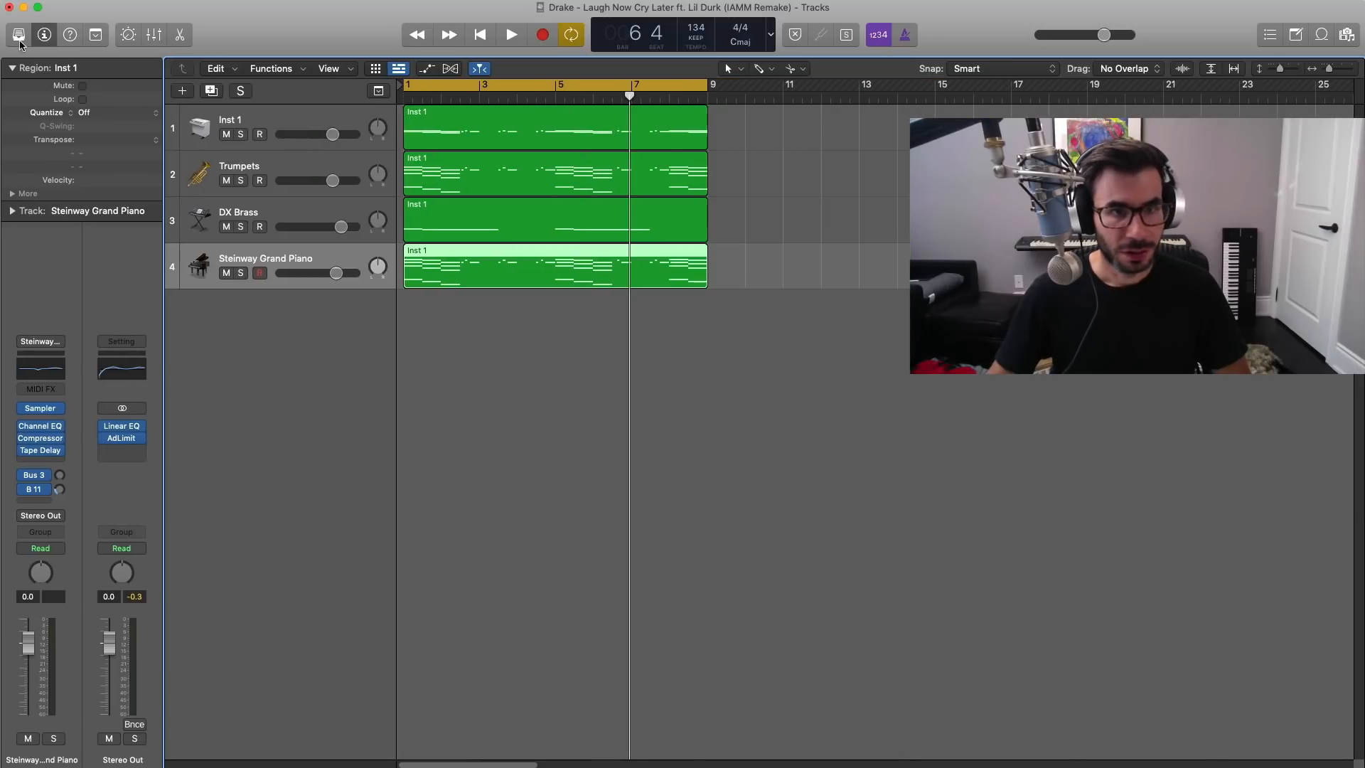
double_click(489, 281)
key(e)
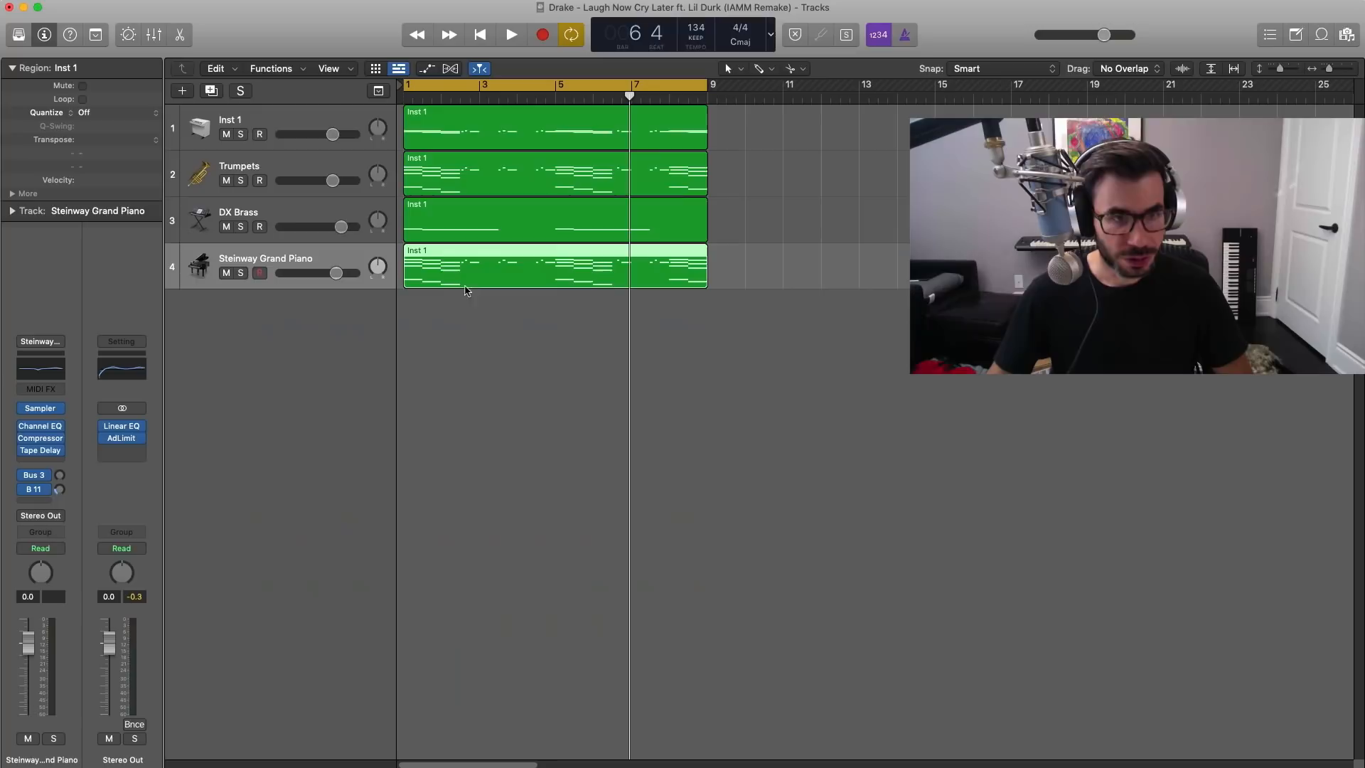
Split the piano region at 2 3 1 1, delete everything after it, and copy the remaining opening part to bar 5
click(454, 274)
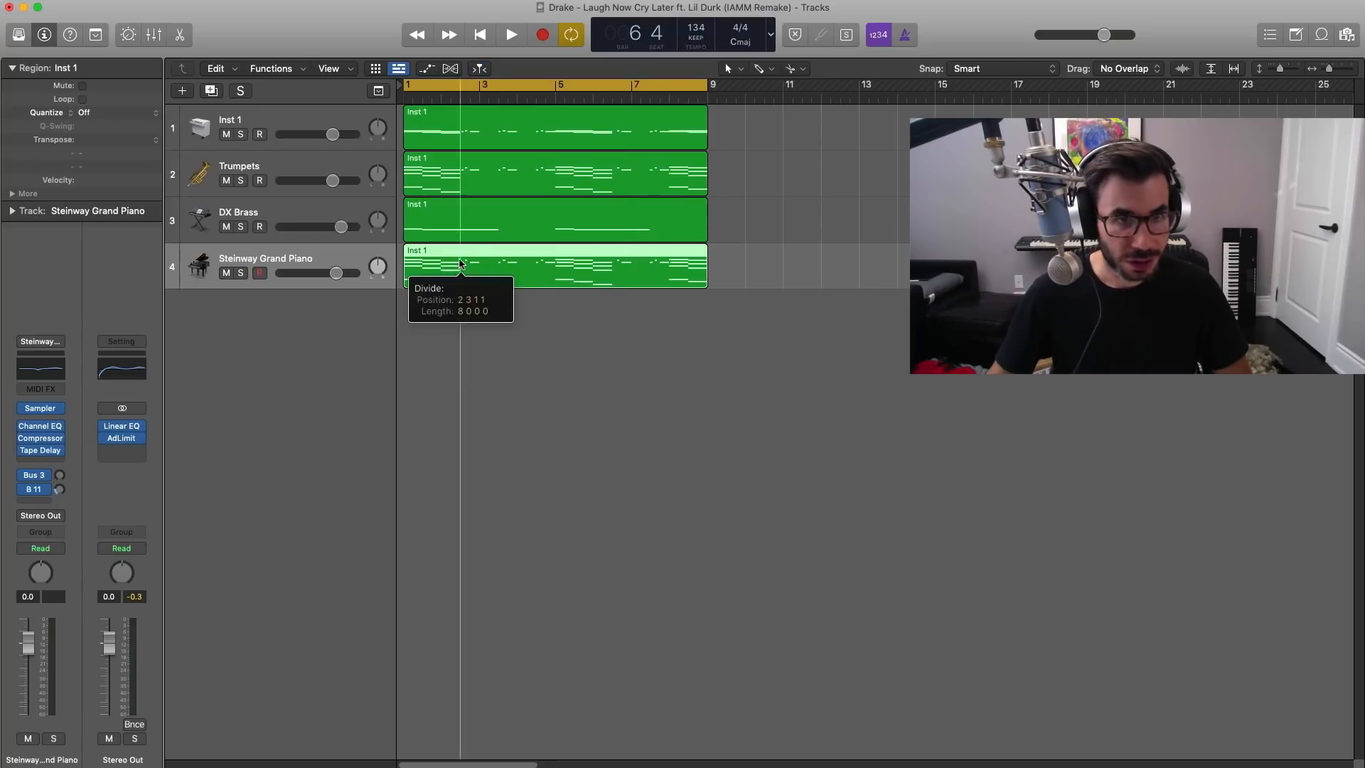
click(553, 255)
key(Delete)
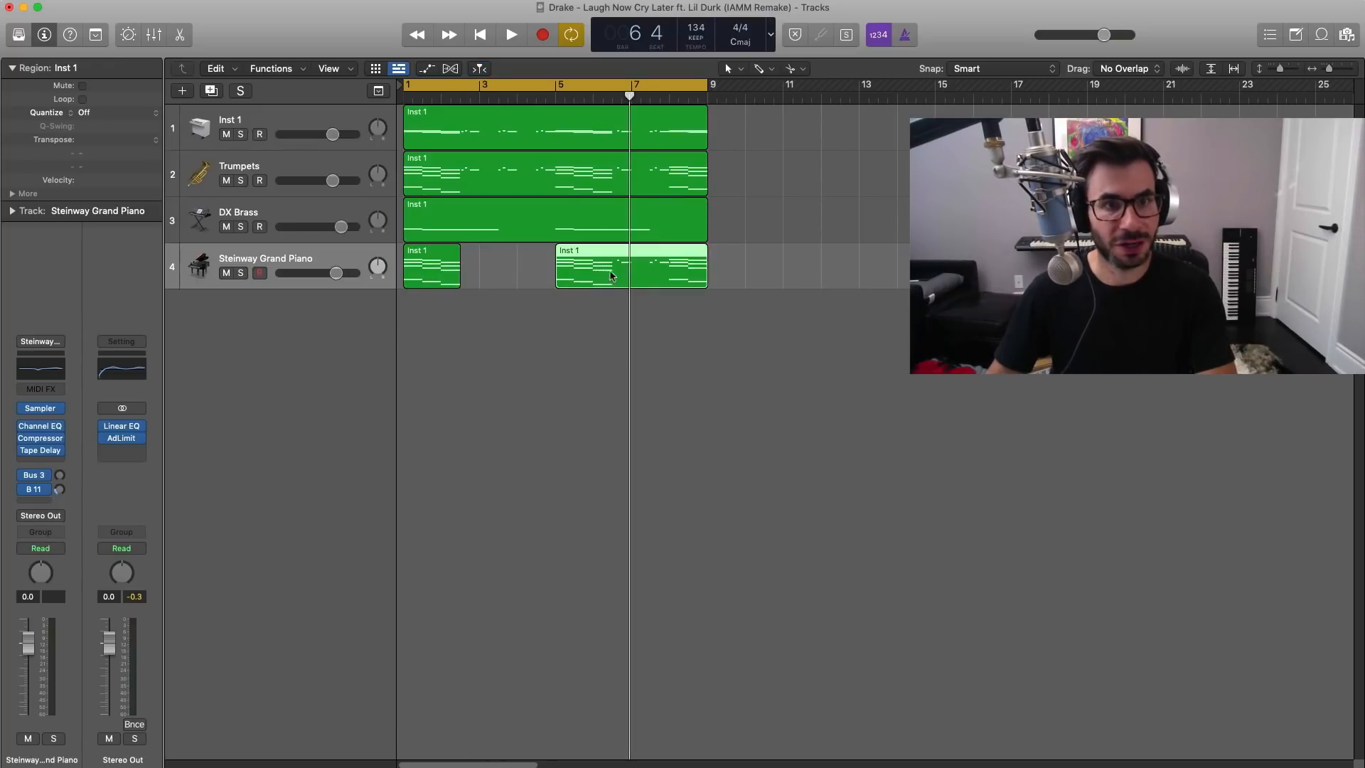
key(Delete)
drag(445, 278, 597, 278)
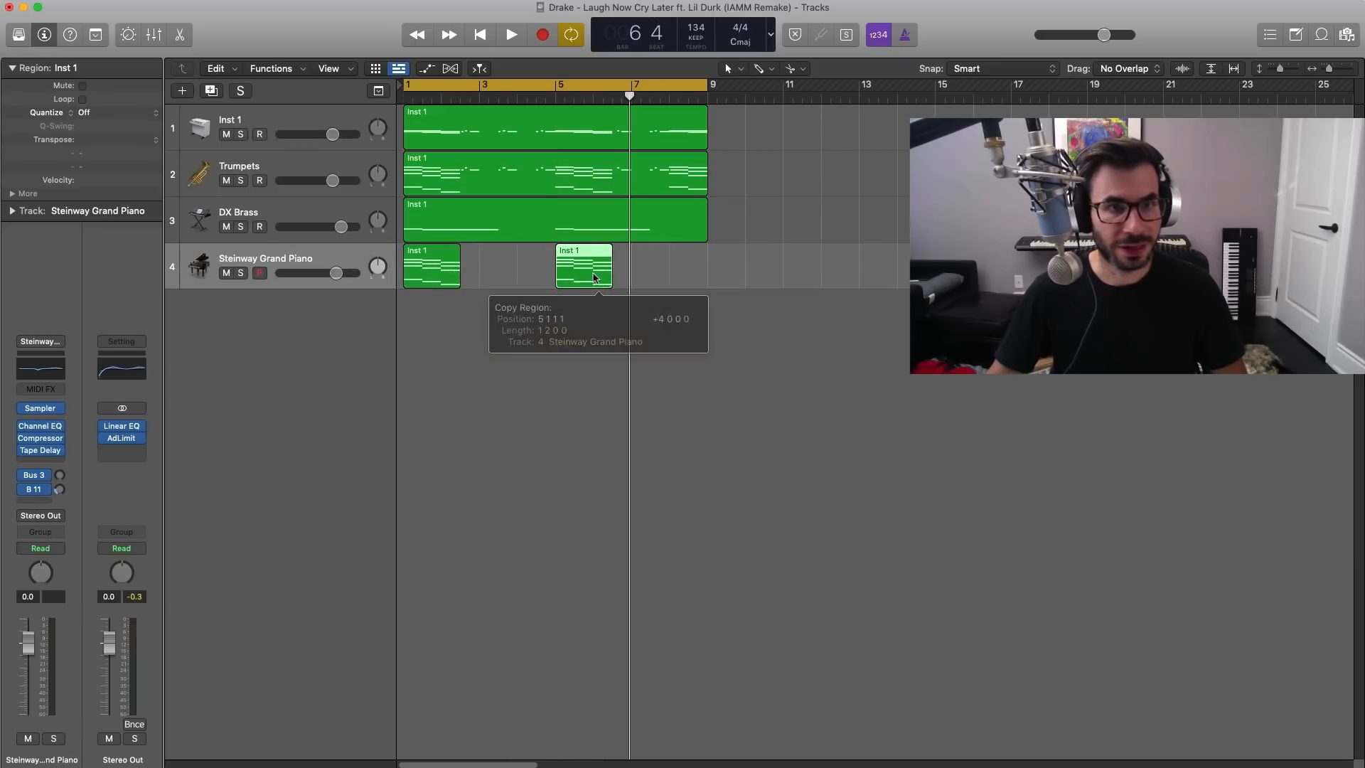
Lower the Steinway Grand Piano volume to -3.4 dB during playback and solo the track
key(space)
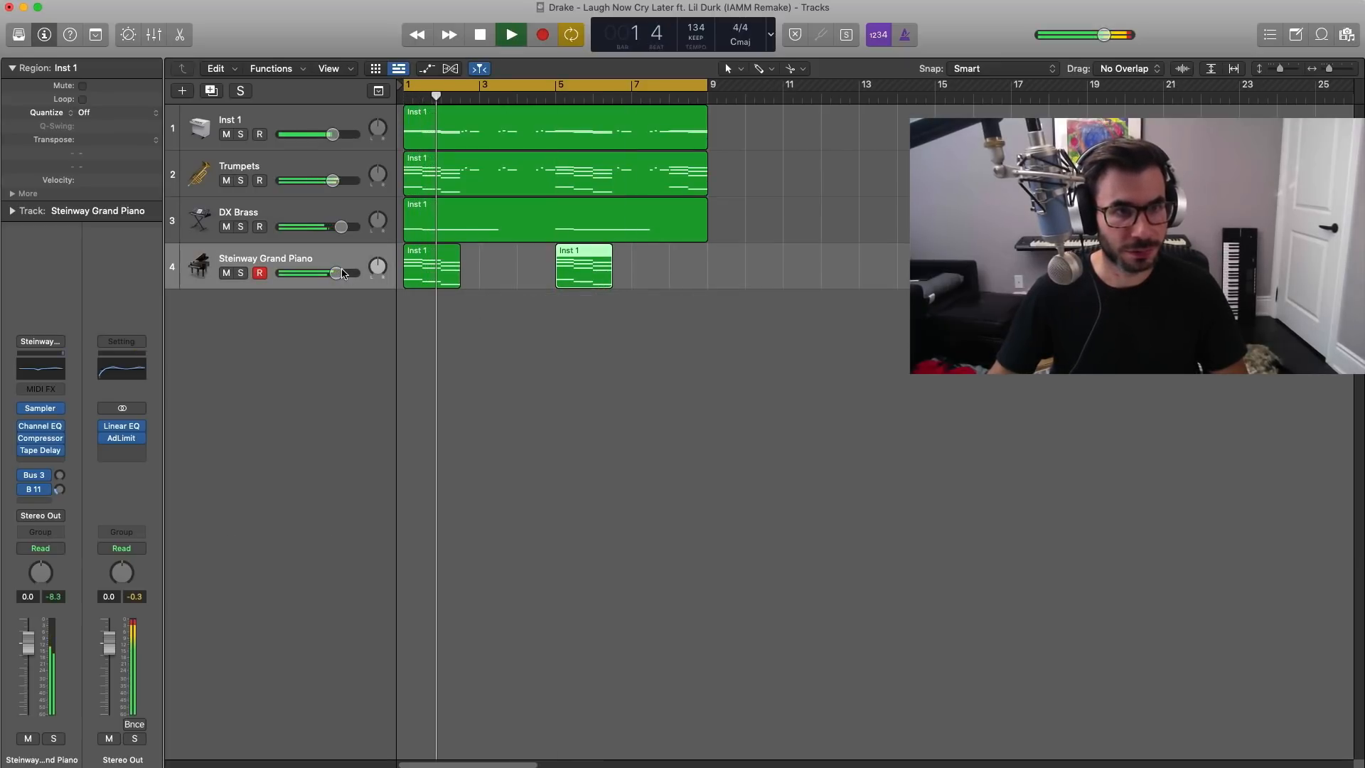
drag(348, 273, 325, 273)
key(space)
key(space)
click(241, 273)
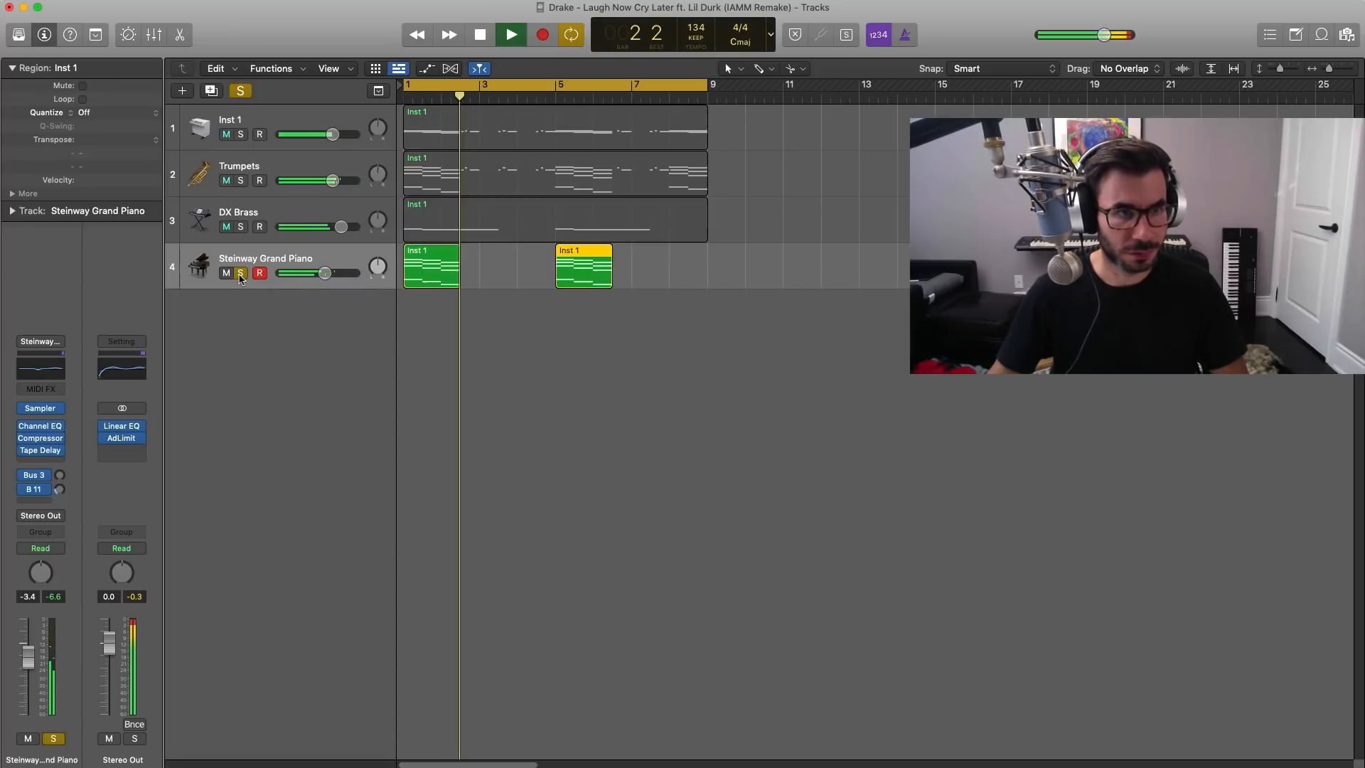
key(space)
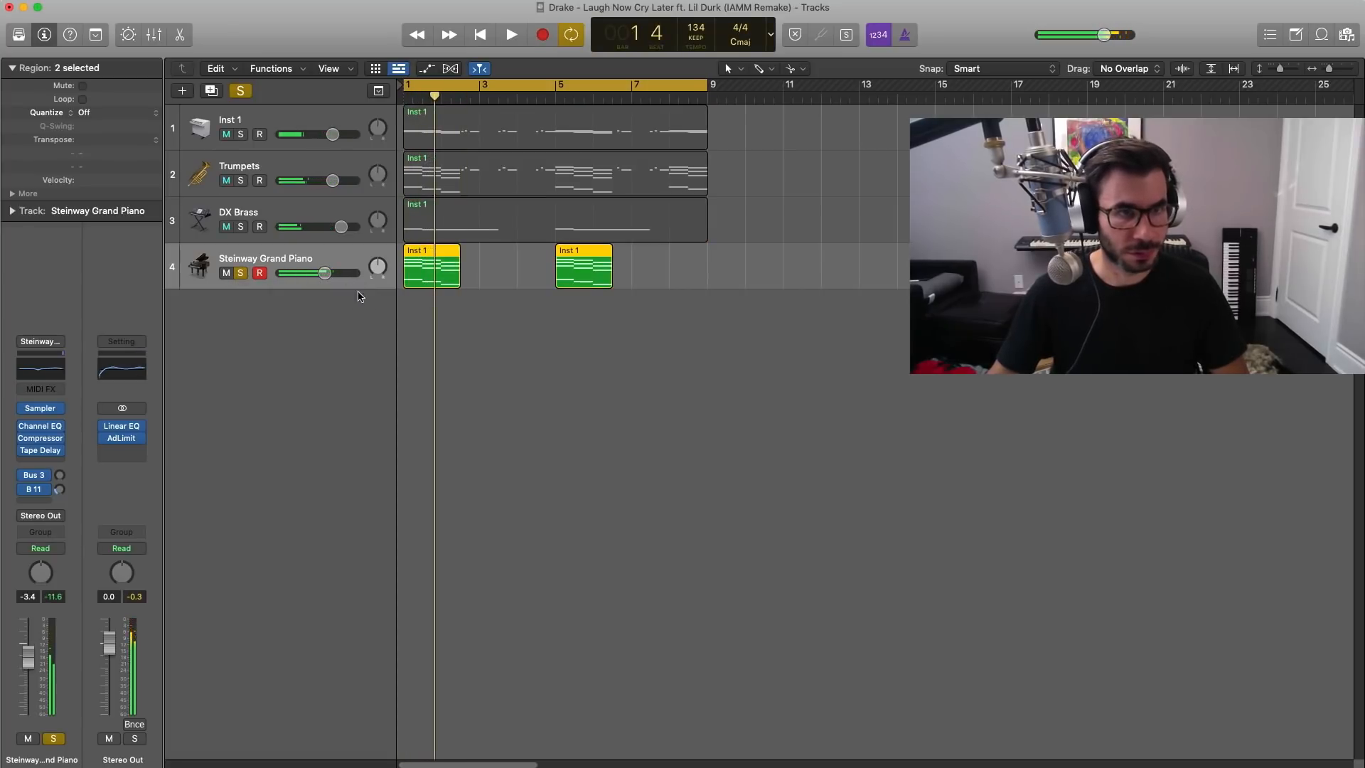
Delete the three low bass notes from the first piano region and replace the bar 5 region with a copy of it
double_click(444, 284)
drag(567, 644, 369, 594)
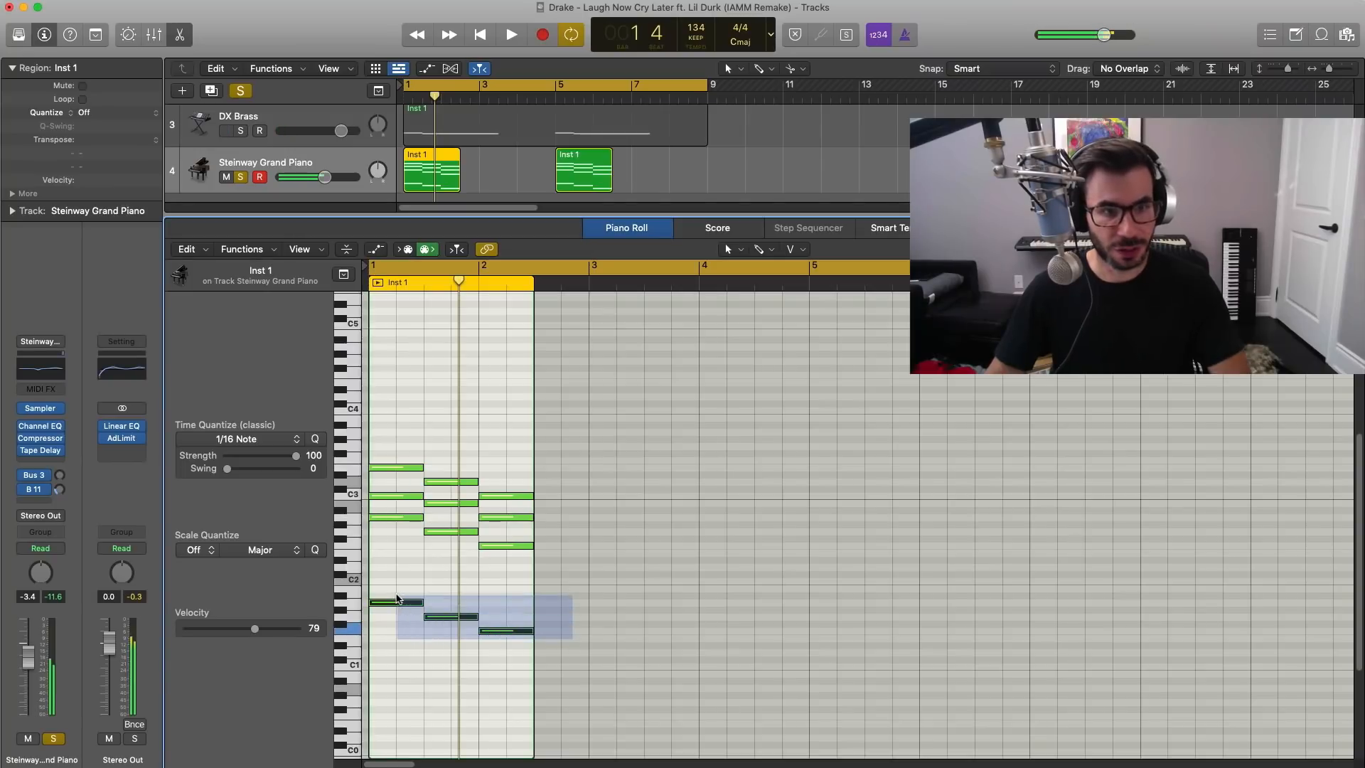
key(Delete)
click(589, 176)
key(Delete)
drag(418, 169, 568, 158)
Open the piano's Channel EQ during playback, enable the high-cut filter, and recall the EQ's default setting
key(space)
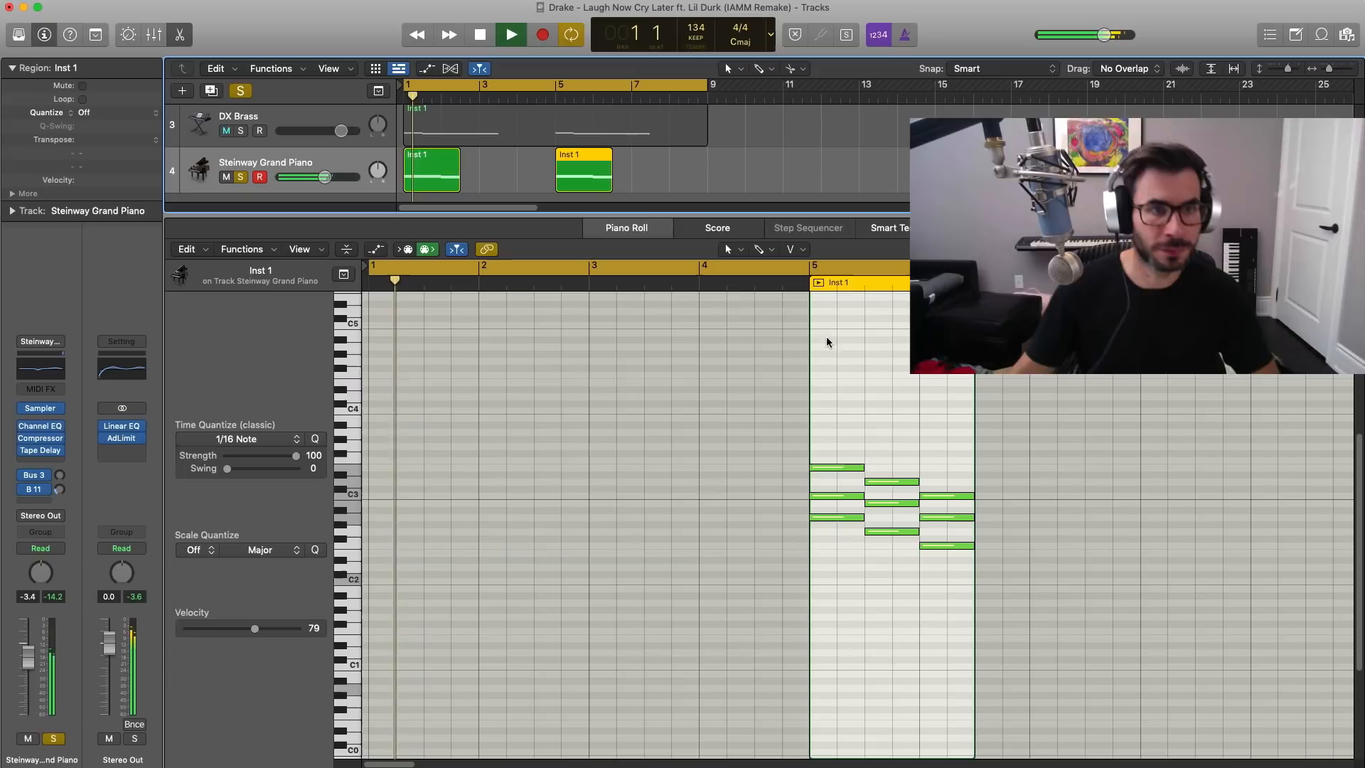
click(42, 425)
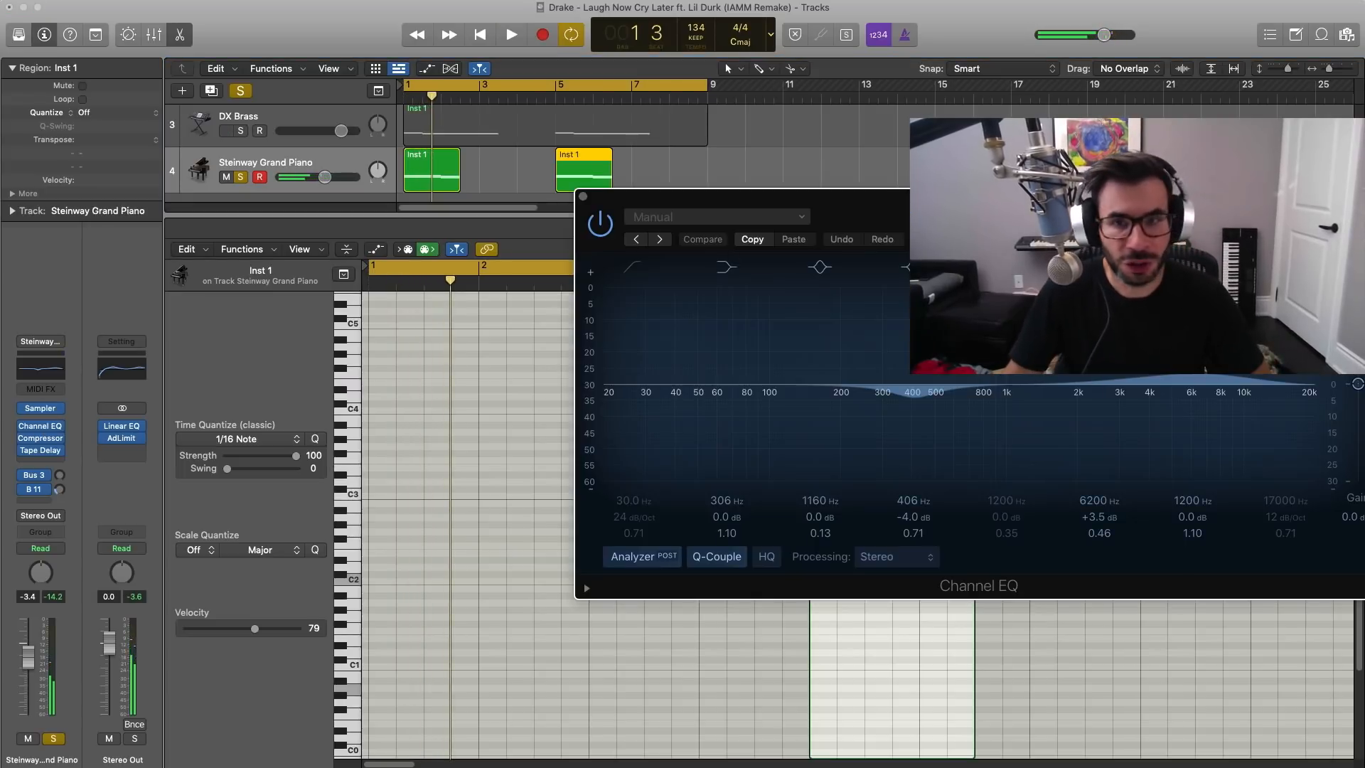
click(1094, 212)
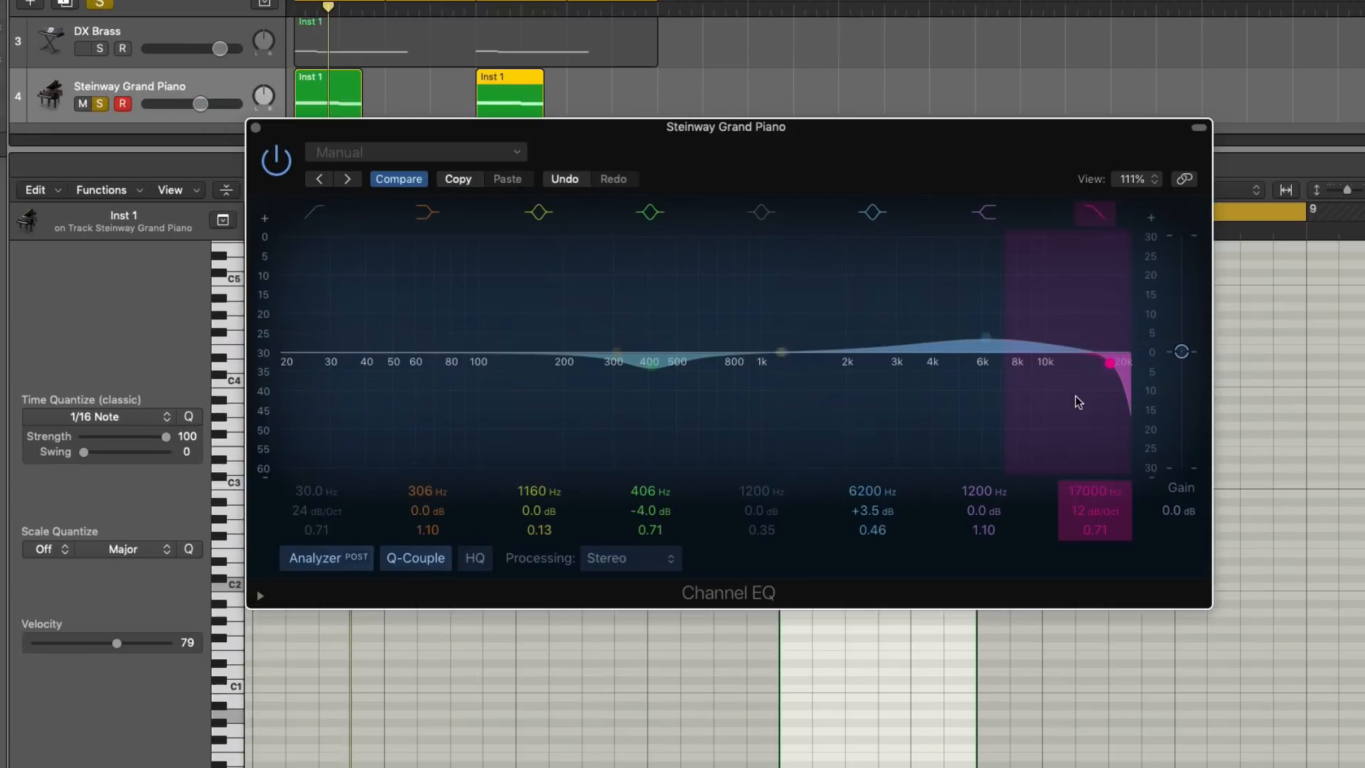
key(space)
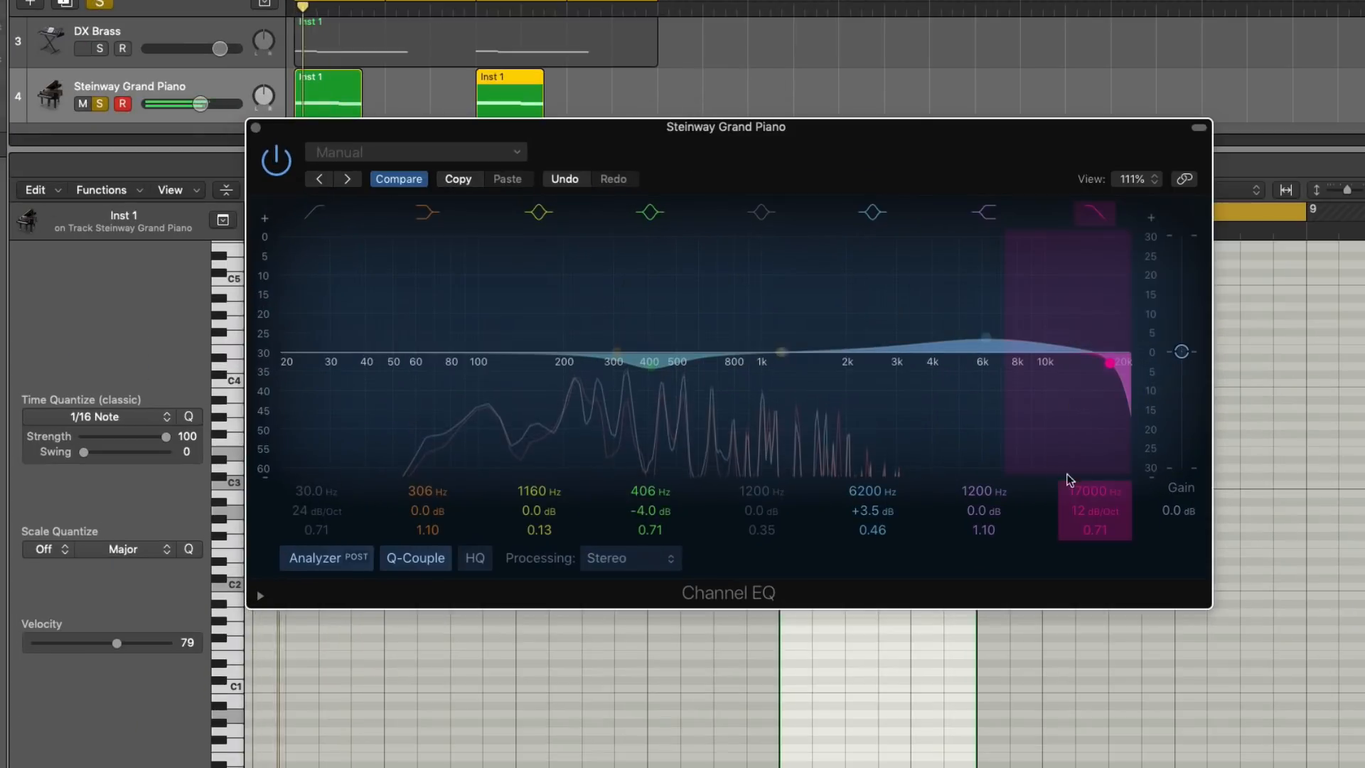
click(376, 156)
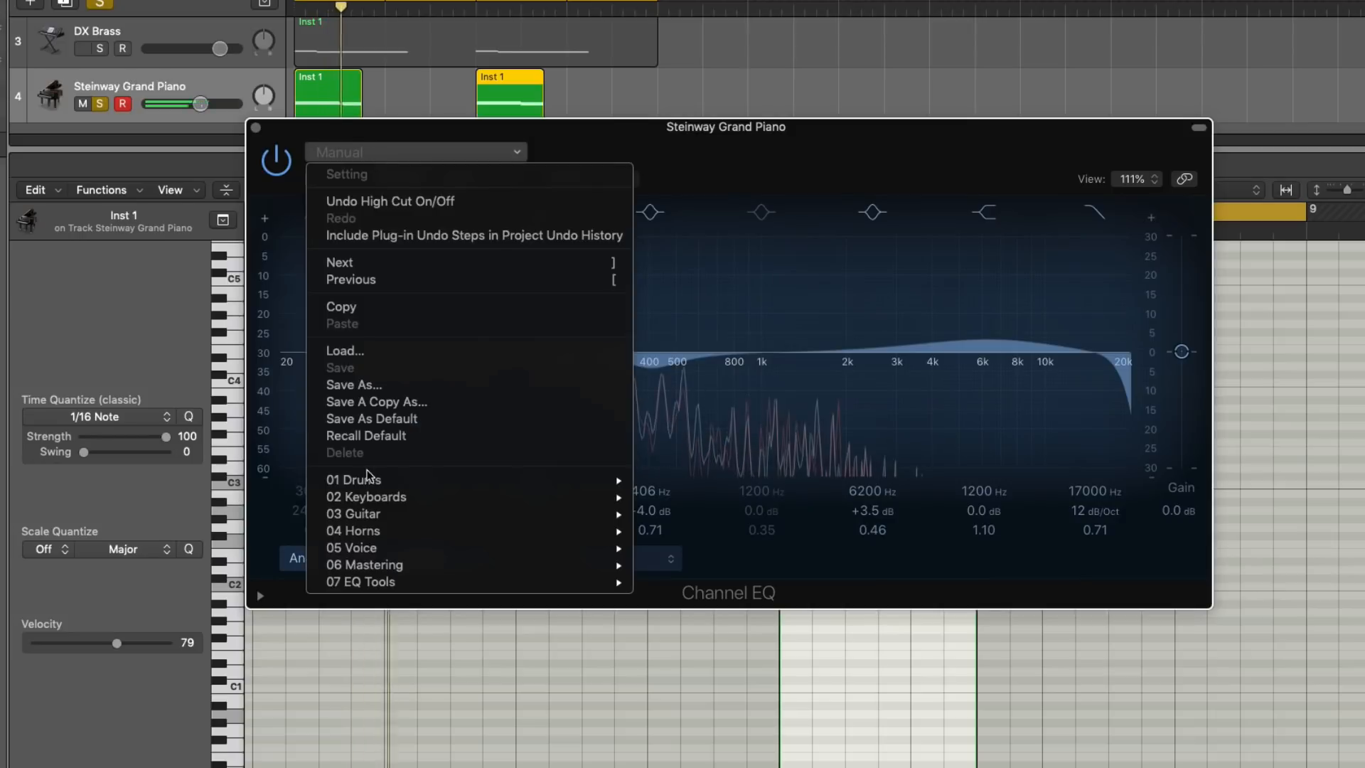
click(398, 435)
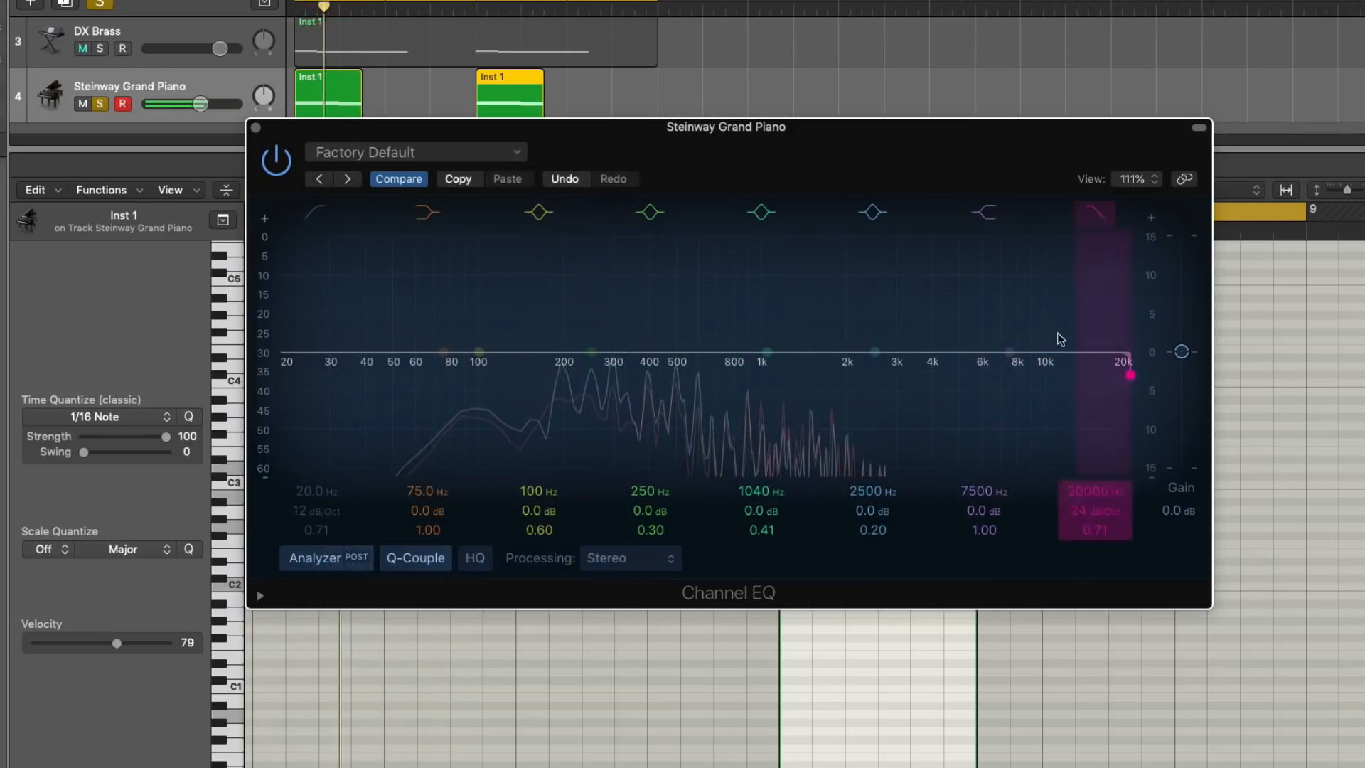
Set the piano EQ's high cut to 770 Hz at 6 dB/Oct, enable and raise the low cut, and close the EQ
drag(1114, 365, 835, 374)
mouse_move(1088, 492)
mouse_down()
mouse_move(1085, 528)
mouse_move(1088, 492)
mouse_up()
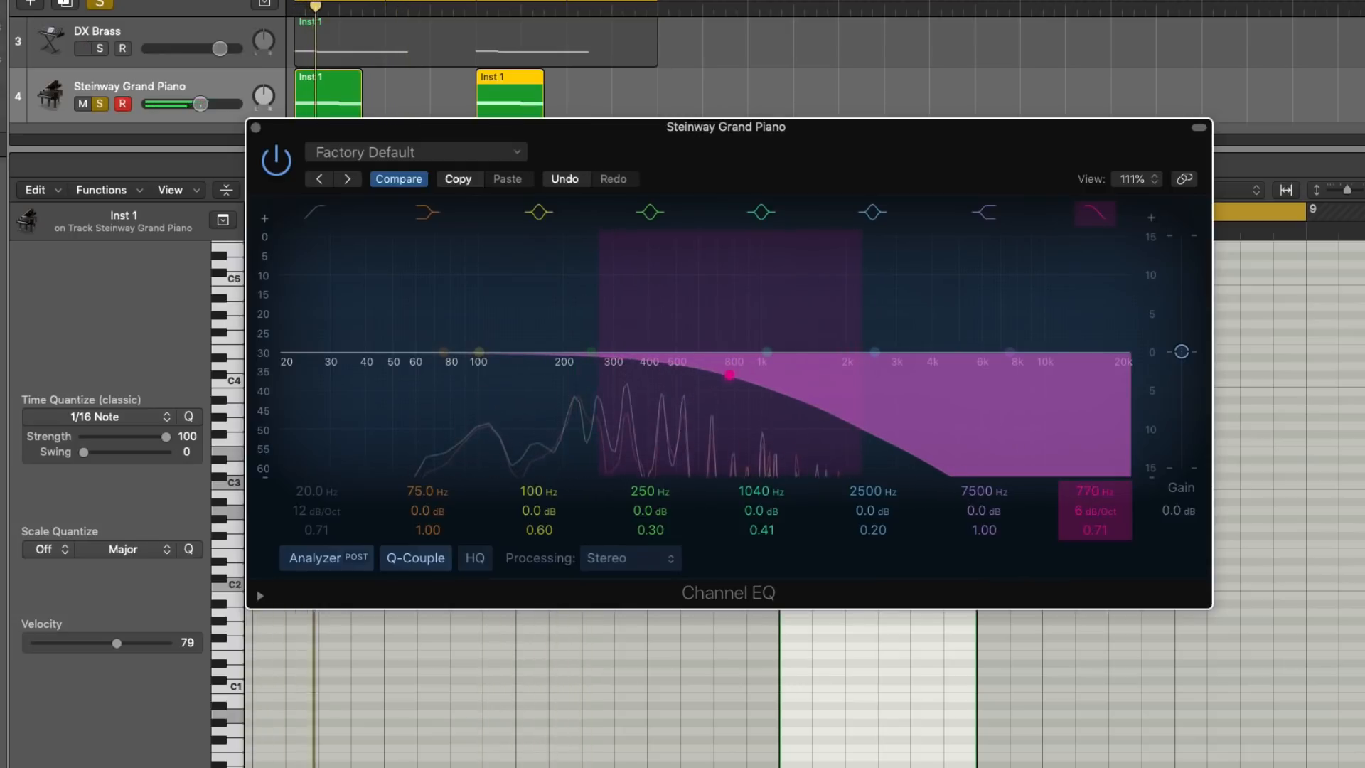
click(311, 213)
drag(353, 399, 583, 418)
click(255, 127)
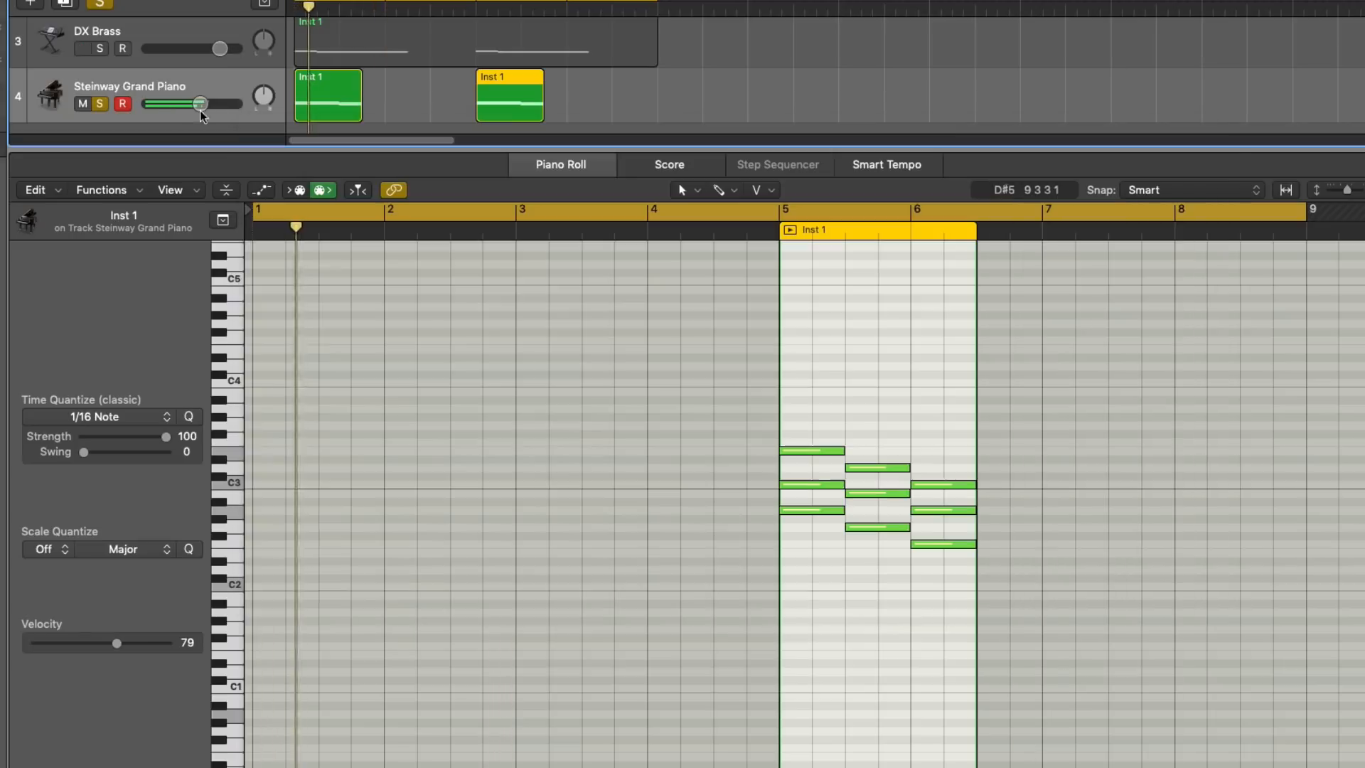
Unsolo the piano, close the note editor, and raise the piano volume to -1.8 dB while all tracks play
click(100, 103)
key(p)
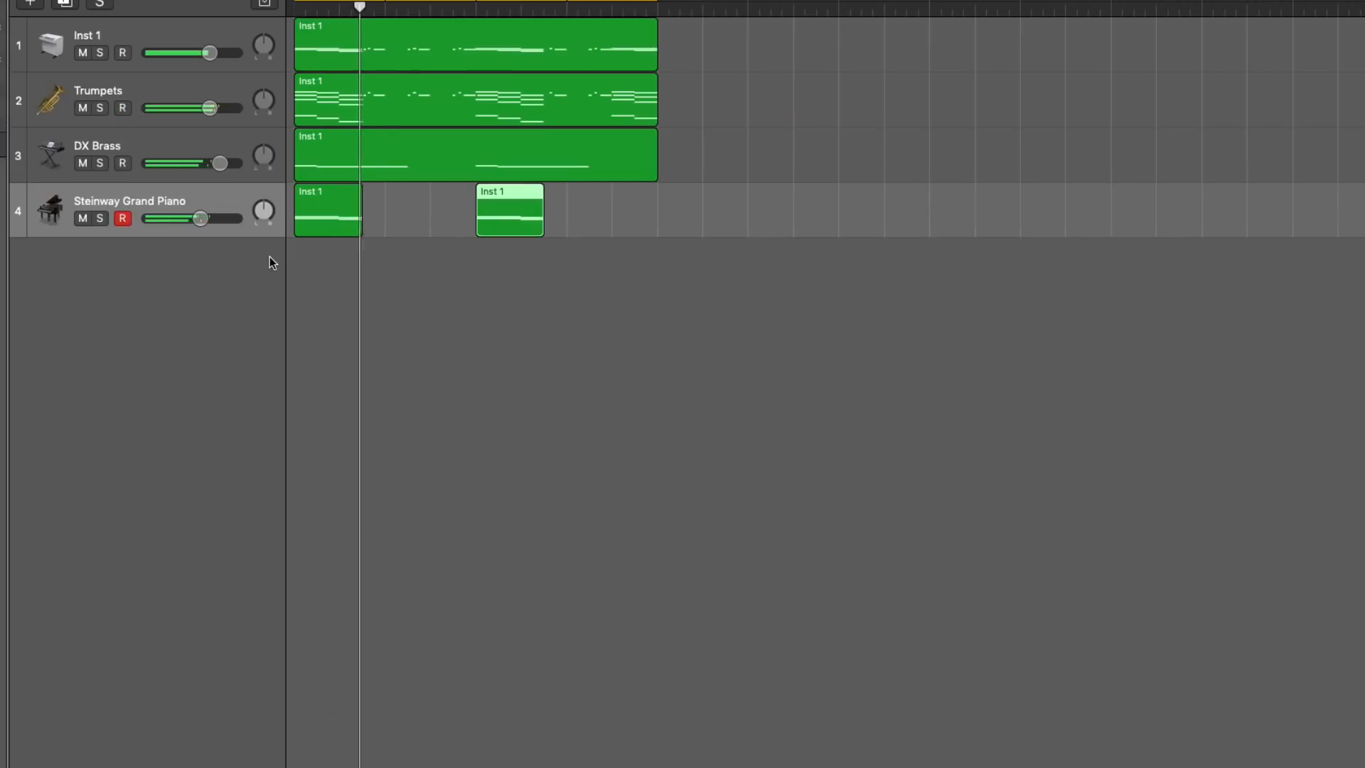
key(Return)
drag(200, 219, 207, 219)
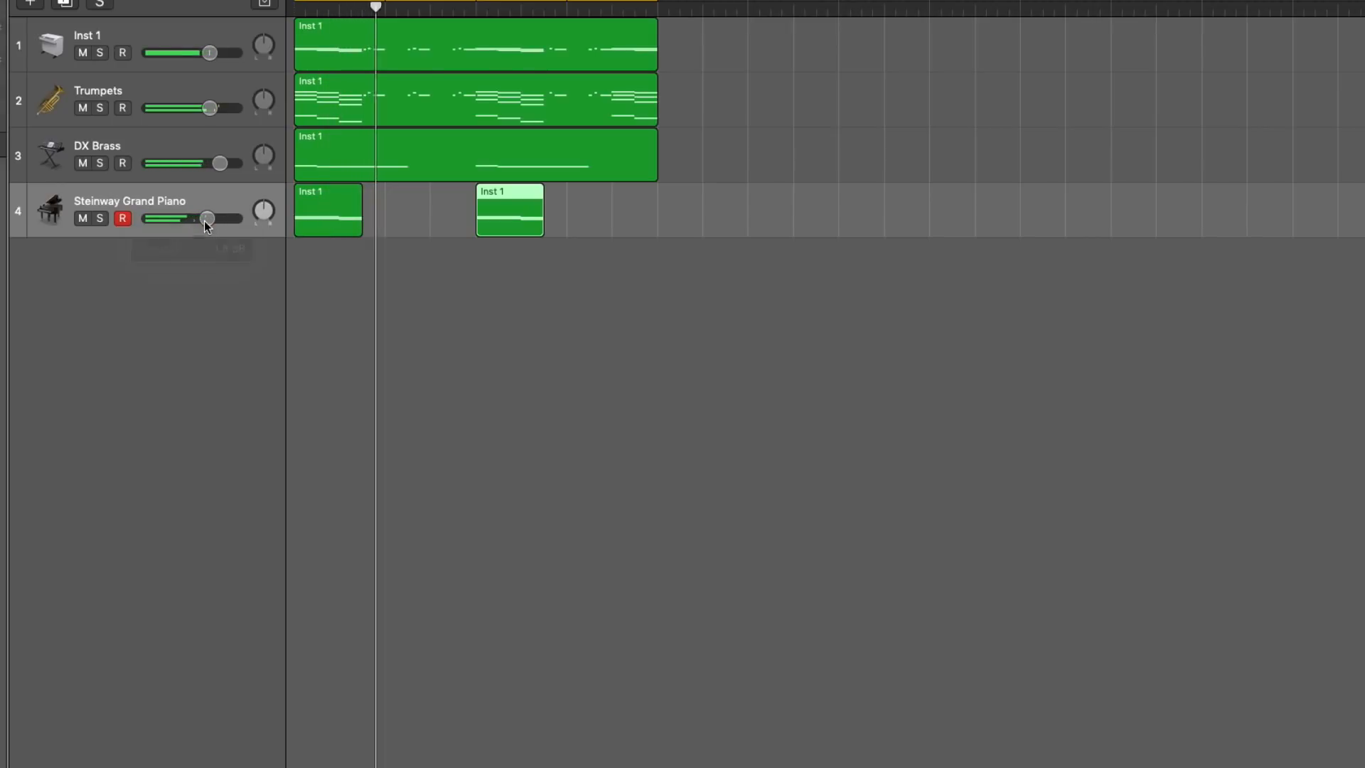
Insert a Chorus effect after the Channel EQ on the DX Brass track
click(122, 162)
click(42, 470)
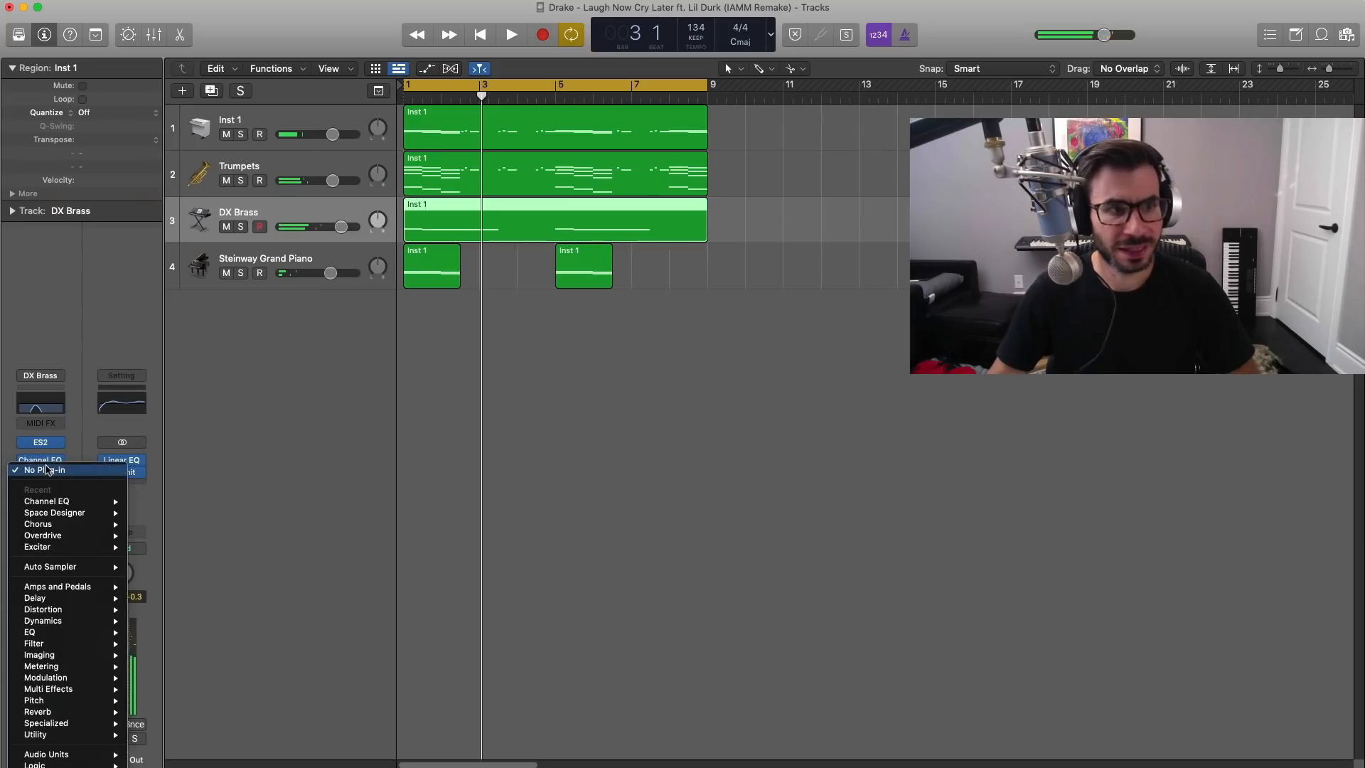
click(261, 525)
click(60, 474)
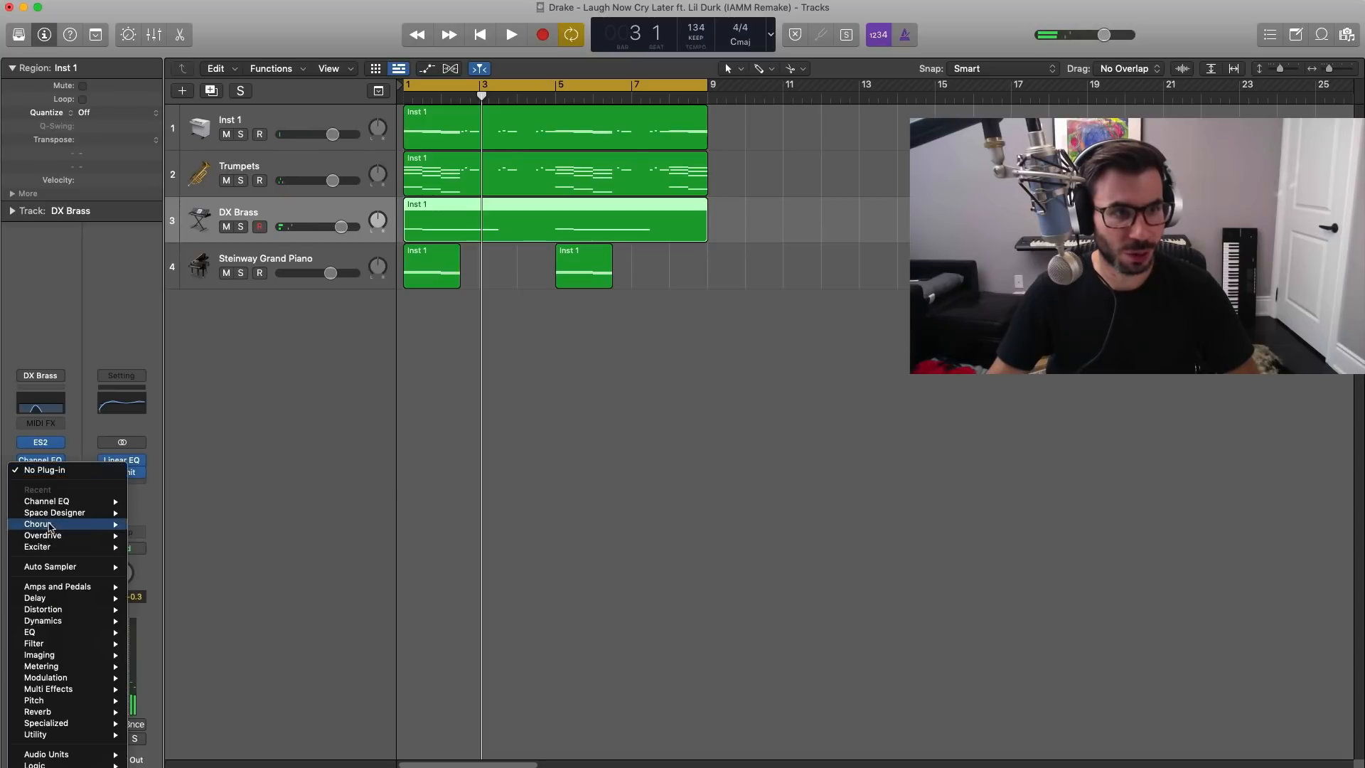
click(42, 515)
Load the Glimmering Chorus preset on DX Brass during playback, set its mix to 30 %, and close the plug-in
key(space)
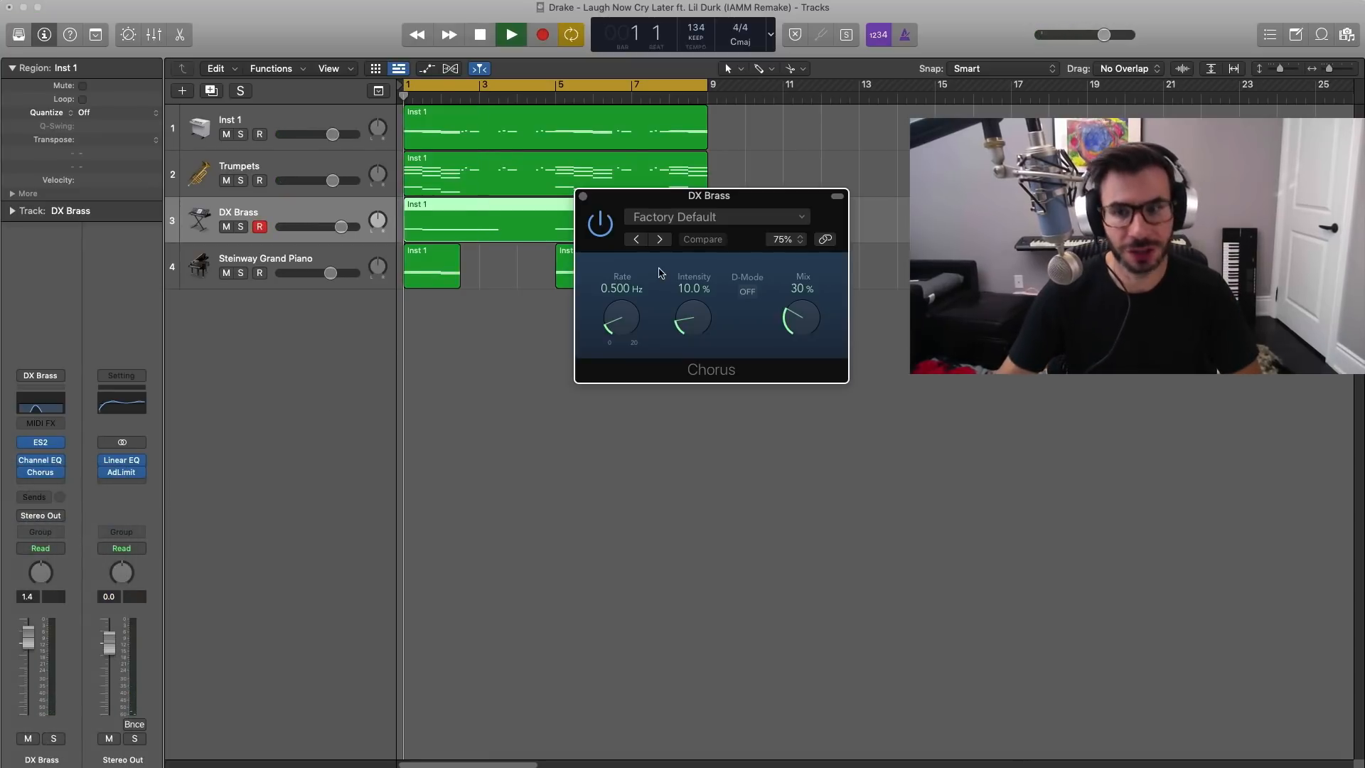
click(659, 239)
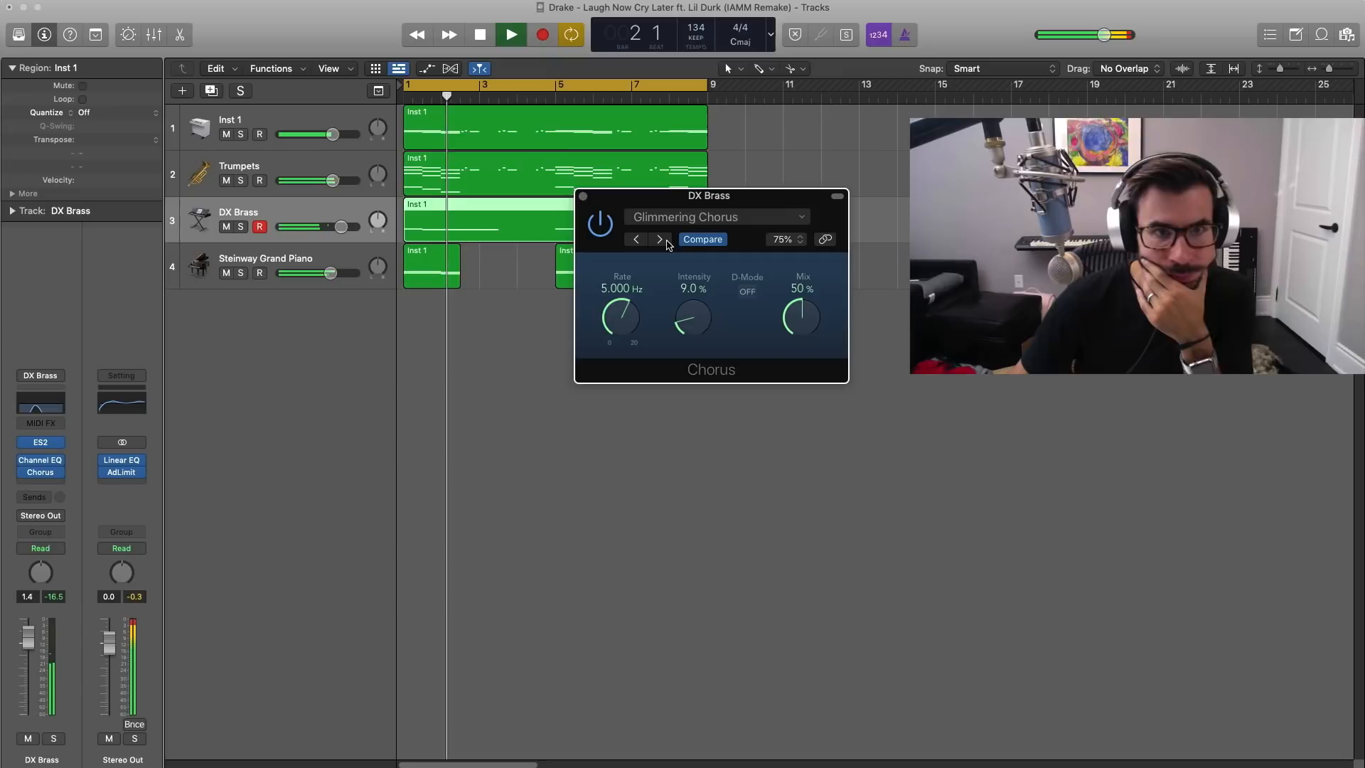
drag(797, 329, 788, 357)
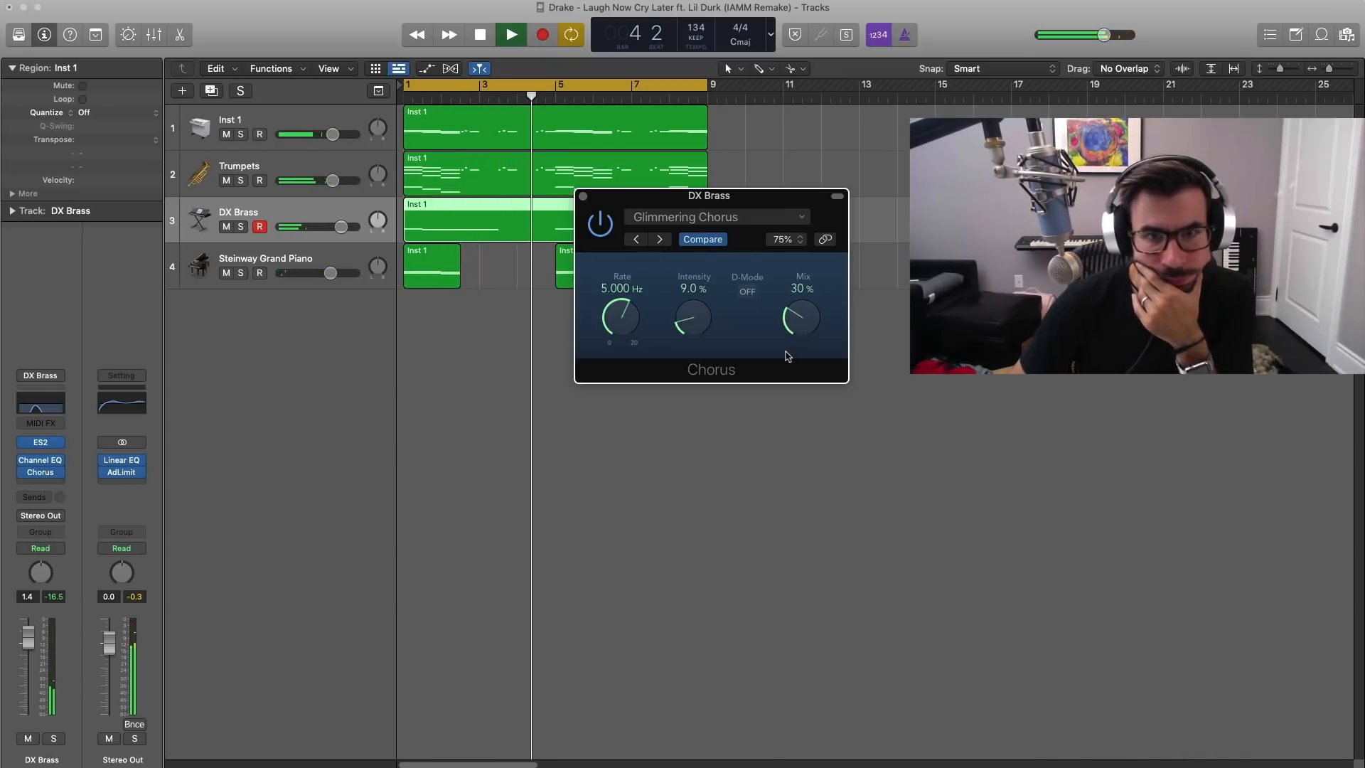
click(584, 196)
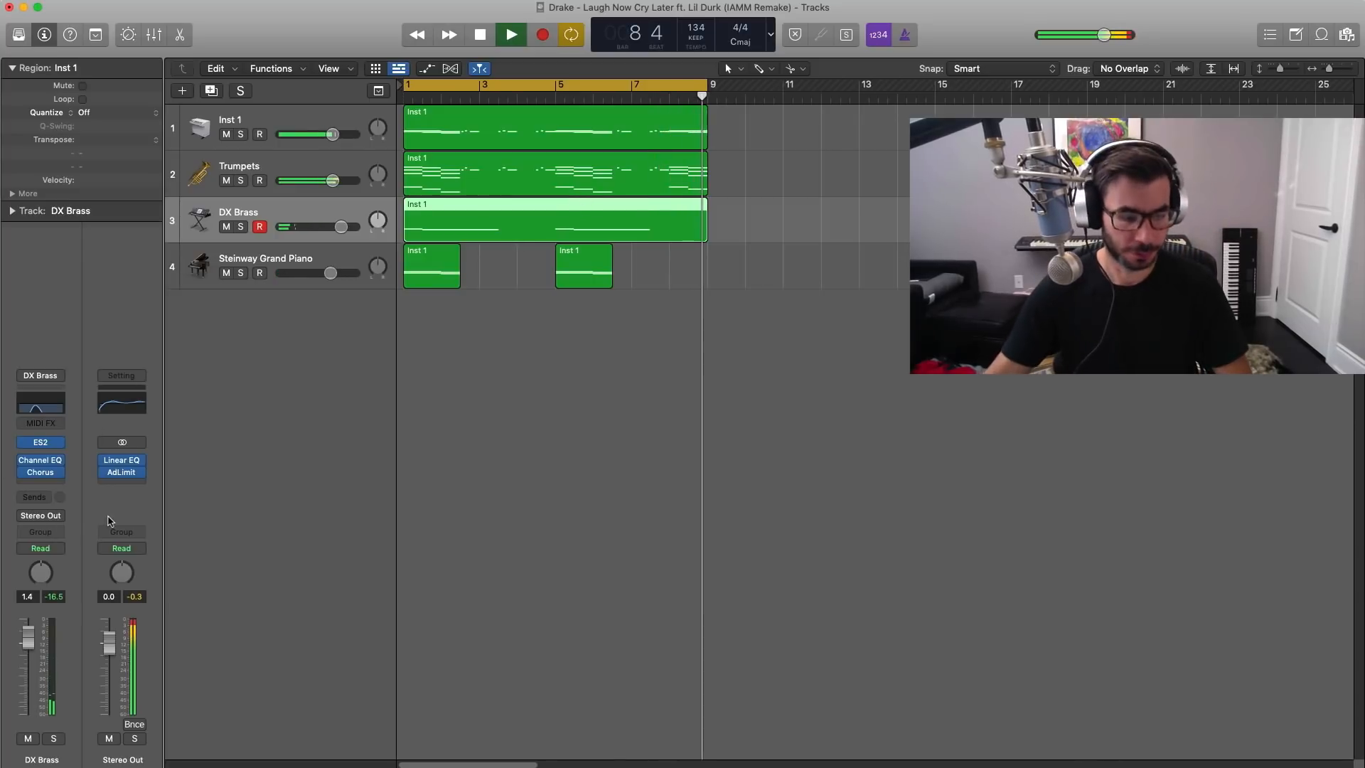
key(x)
key(x)
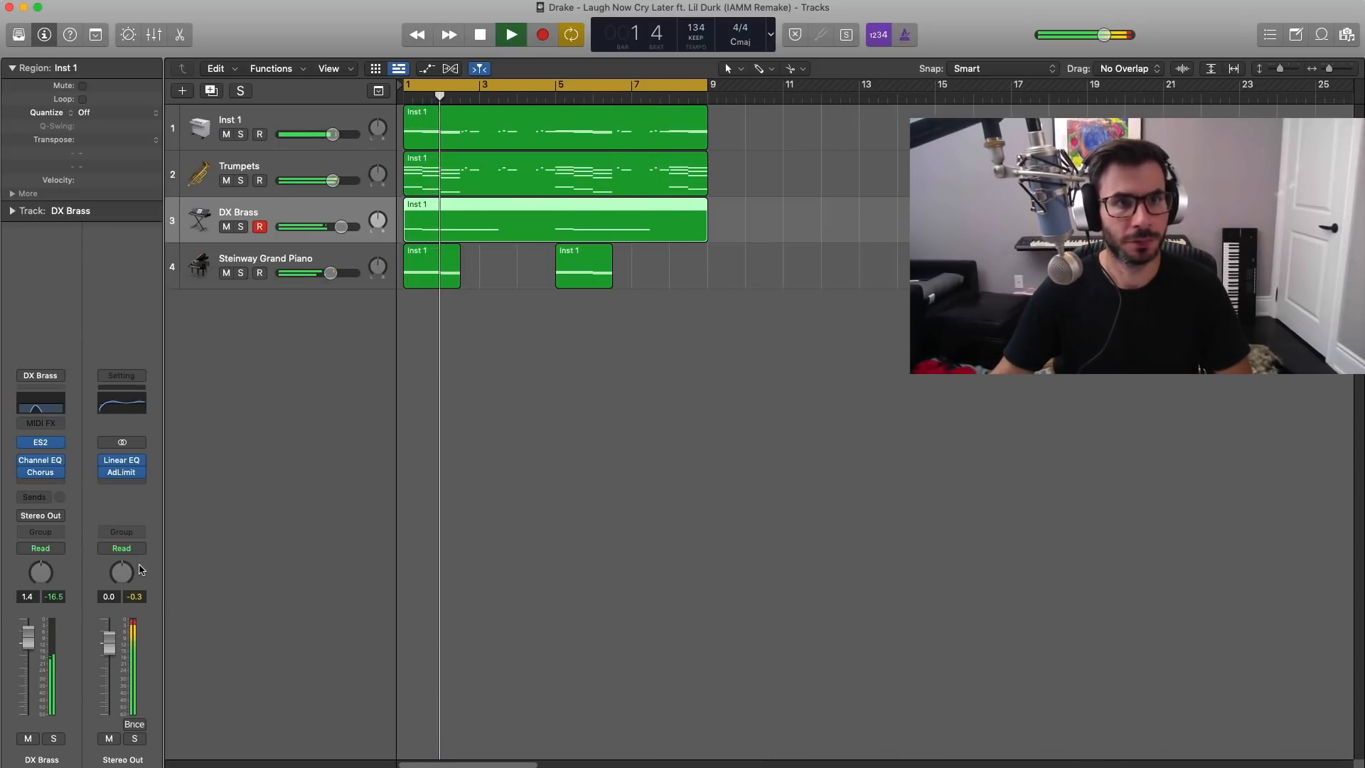
key(space)
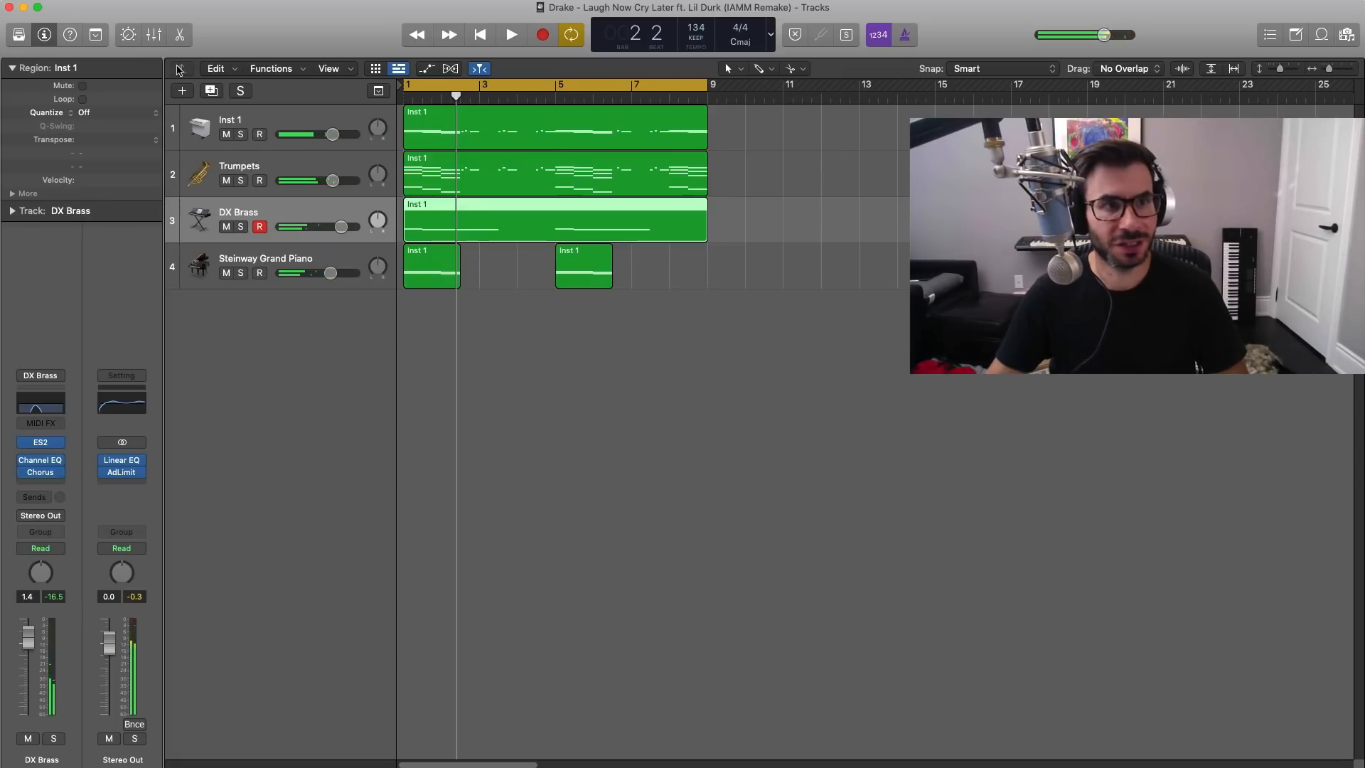
Add a software instrument track below the Steinway Grand Piano and load the Laugh Now Cry Later Drum Kit user patch onto it
click(183, 91)
key(Return)
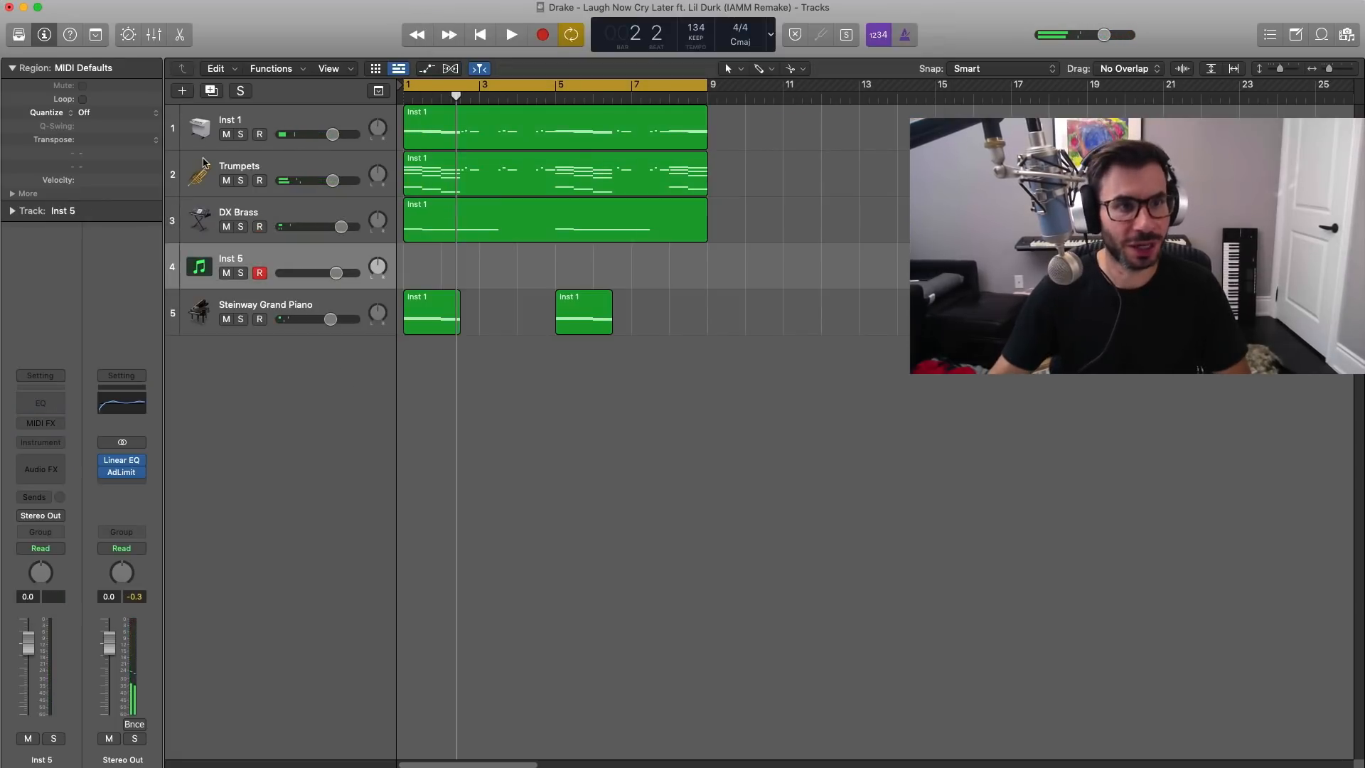
drag(239, 252, 73, 493)
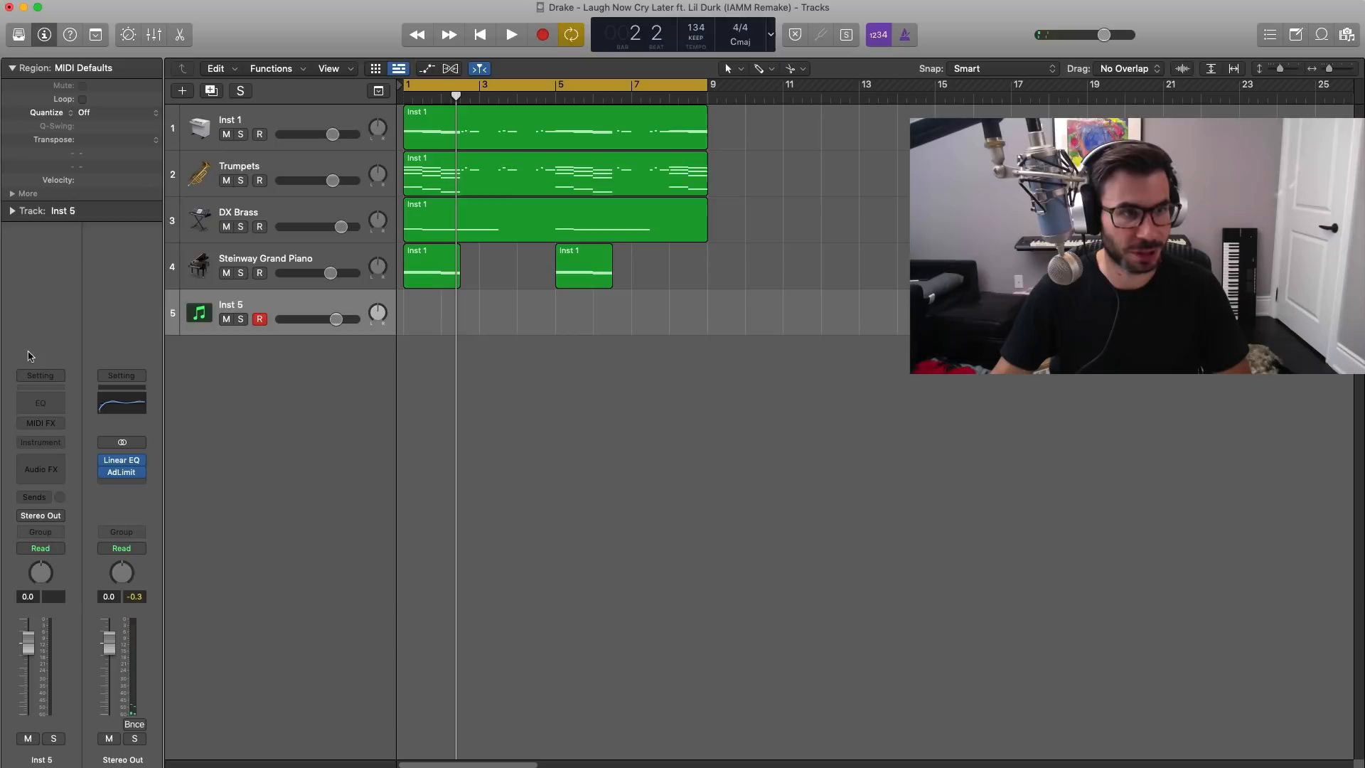
click(18, 34)
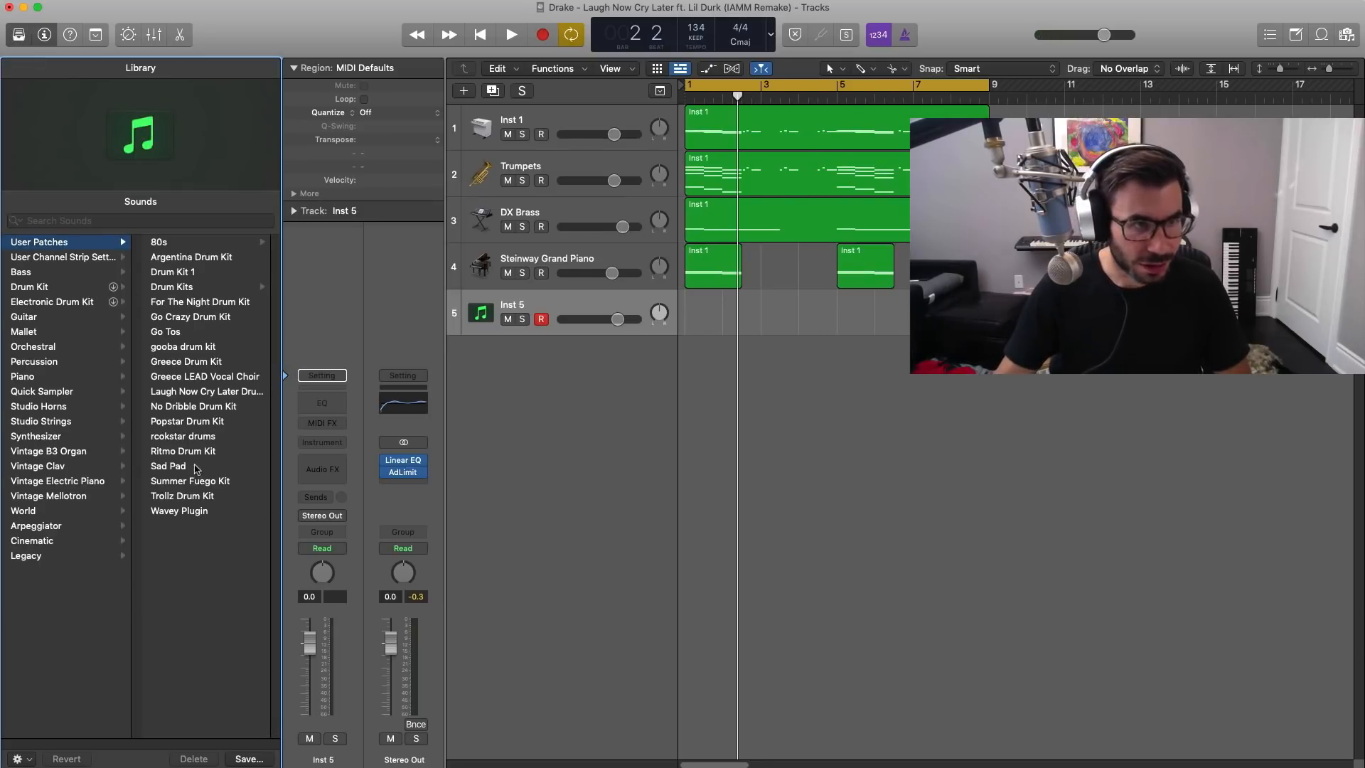
click(206, 391)
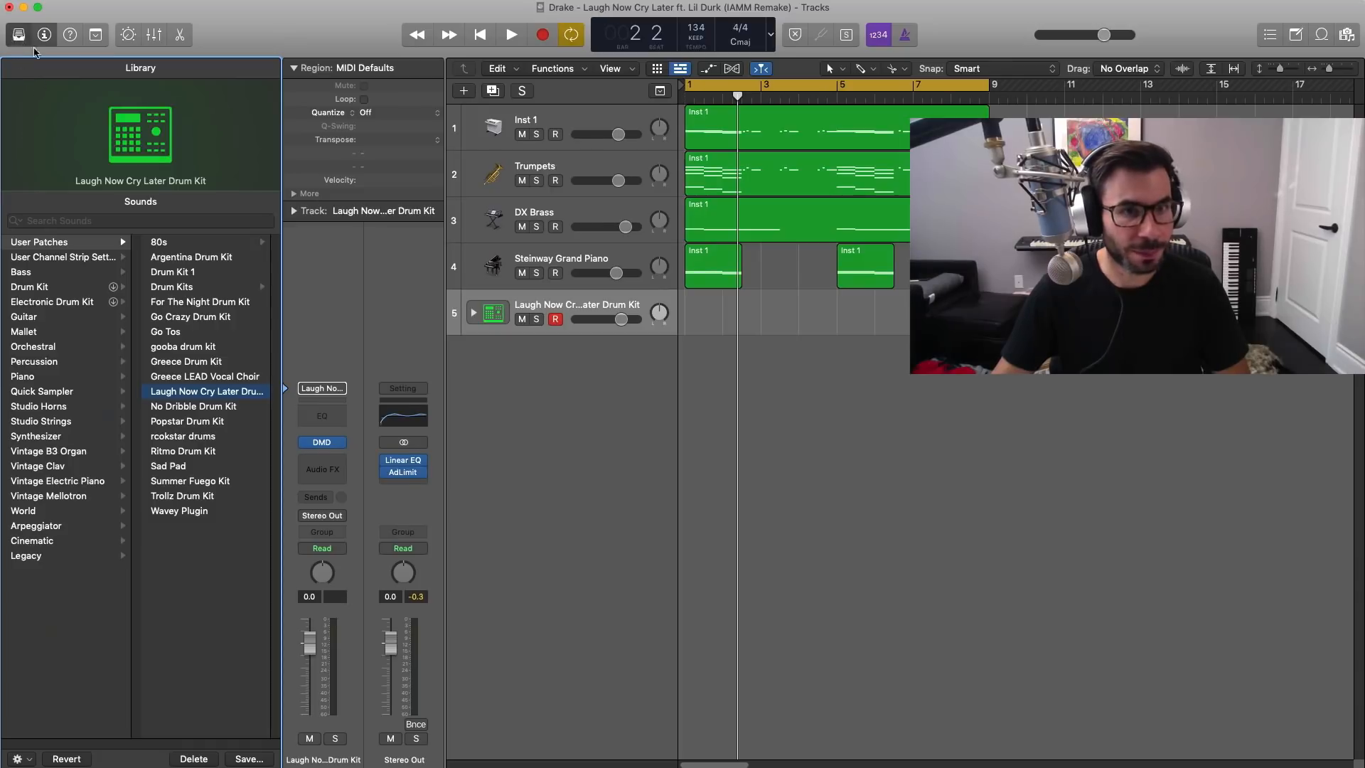
click(19, 34)
Expand the drum kit stack, create a pattern region at bar 1 on its clap track, and show the mixer
click(192, 314)
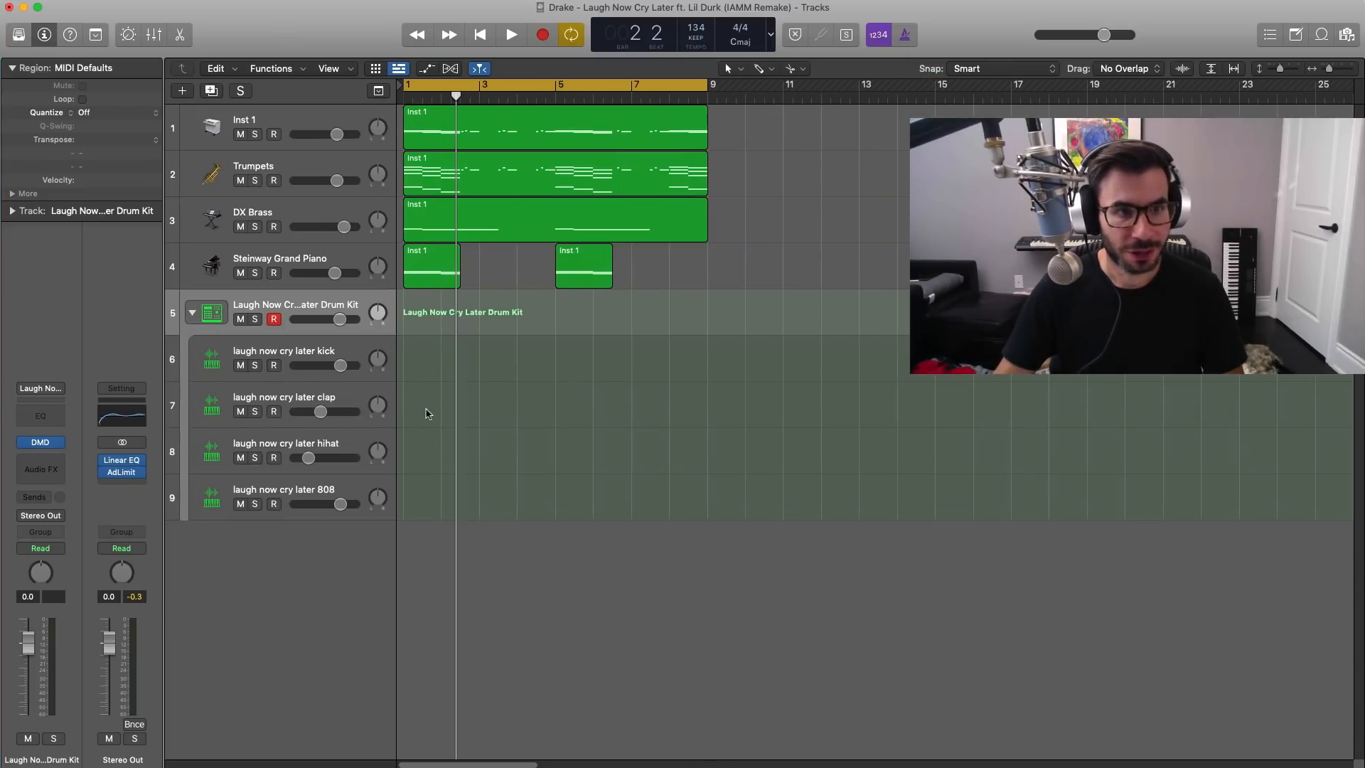
right_click(425, 403)
click(472, 419)
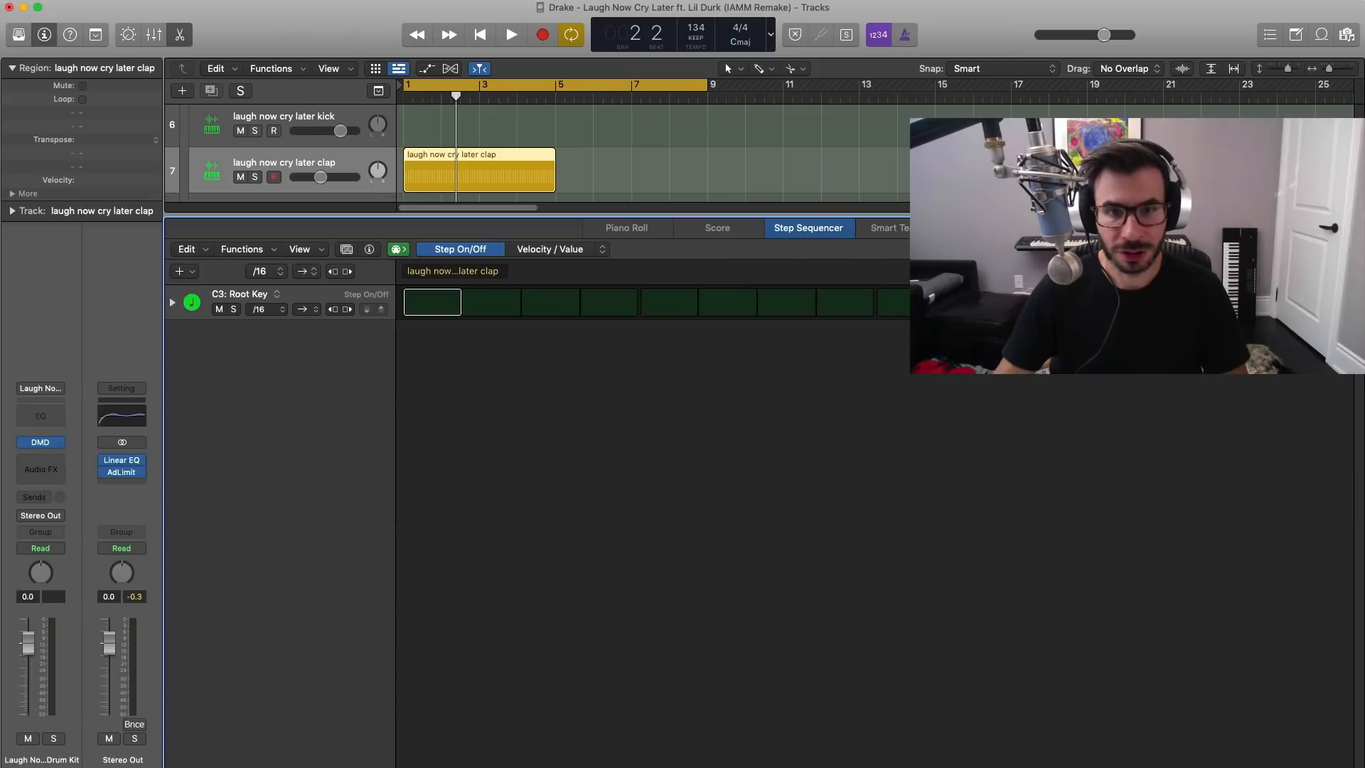
key(x)
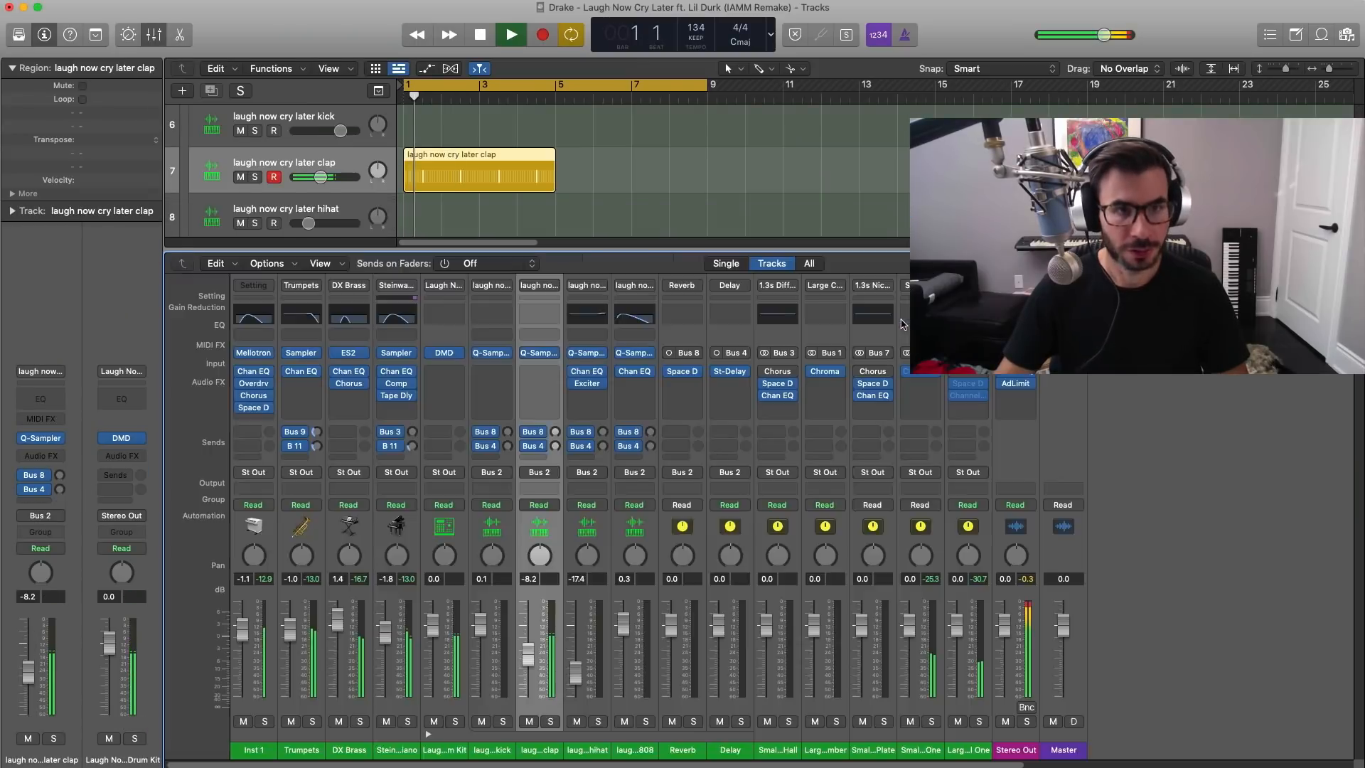
Hide the mixer, repeat the clap pattern region over bars 5 to 8, and select the DX Brass track
key(x)
key(super+r)
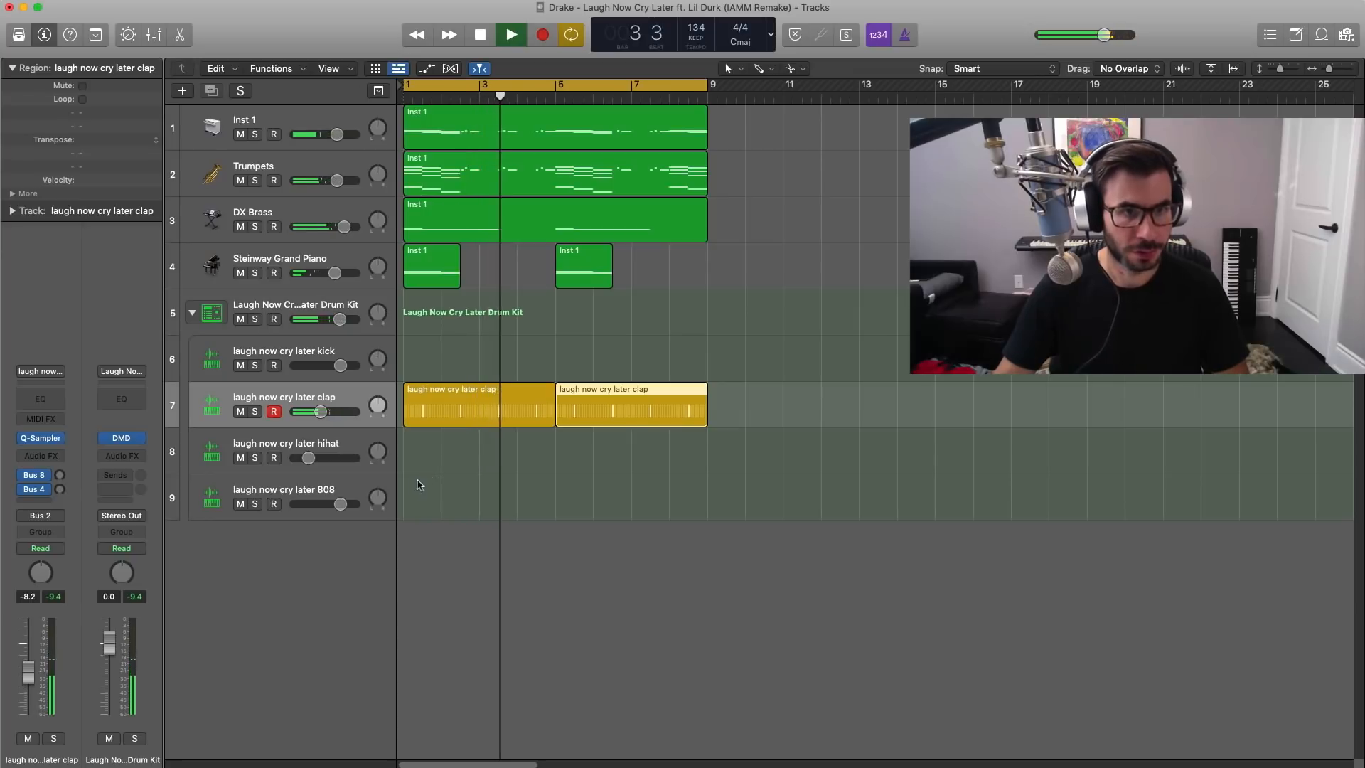
click(307, 234)
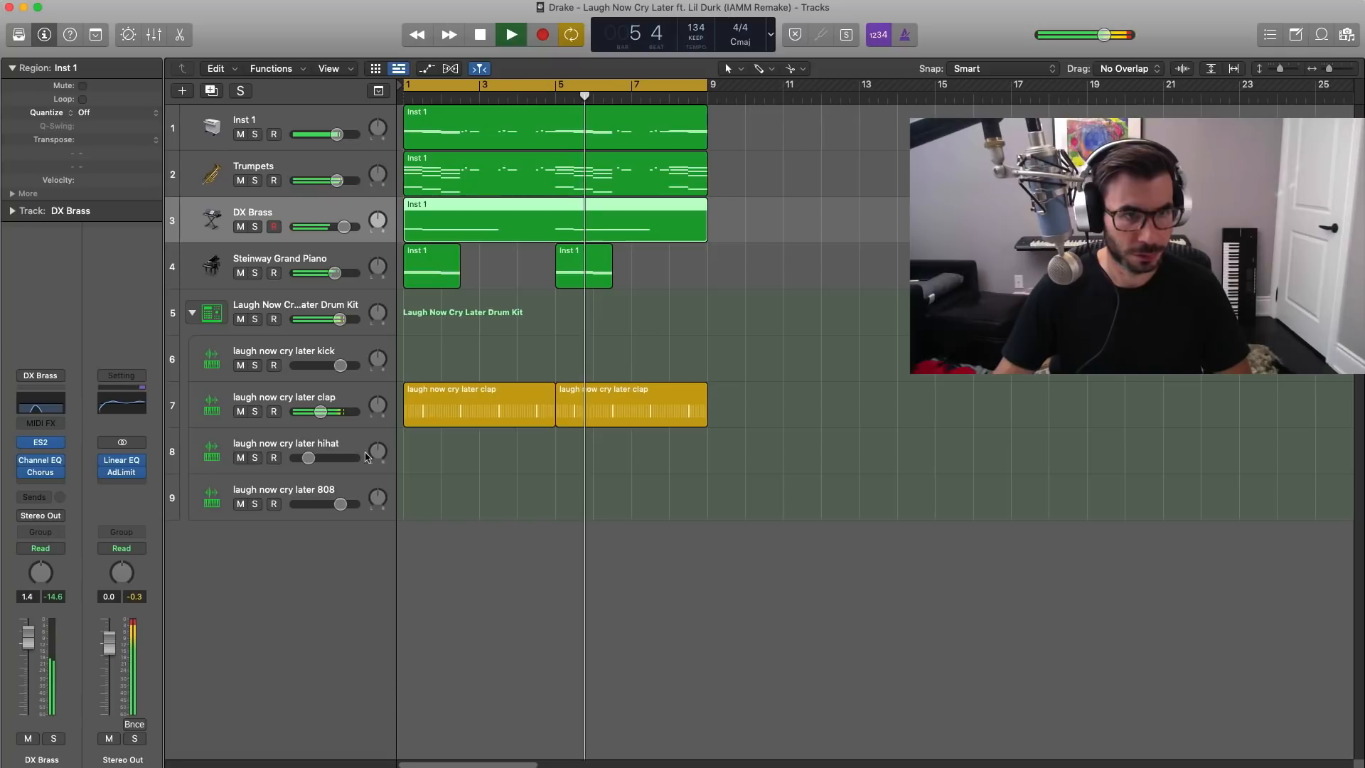
Stop playback and create a pattern region at bar 1 on the hi-hat track, using 32 steps and a /8 row step rate
key(space)
right_click(423, 455)
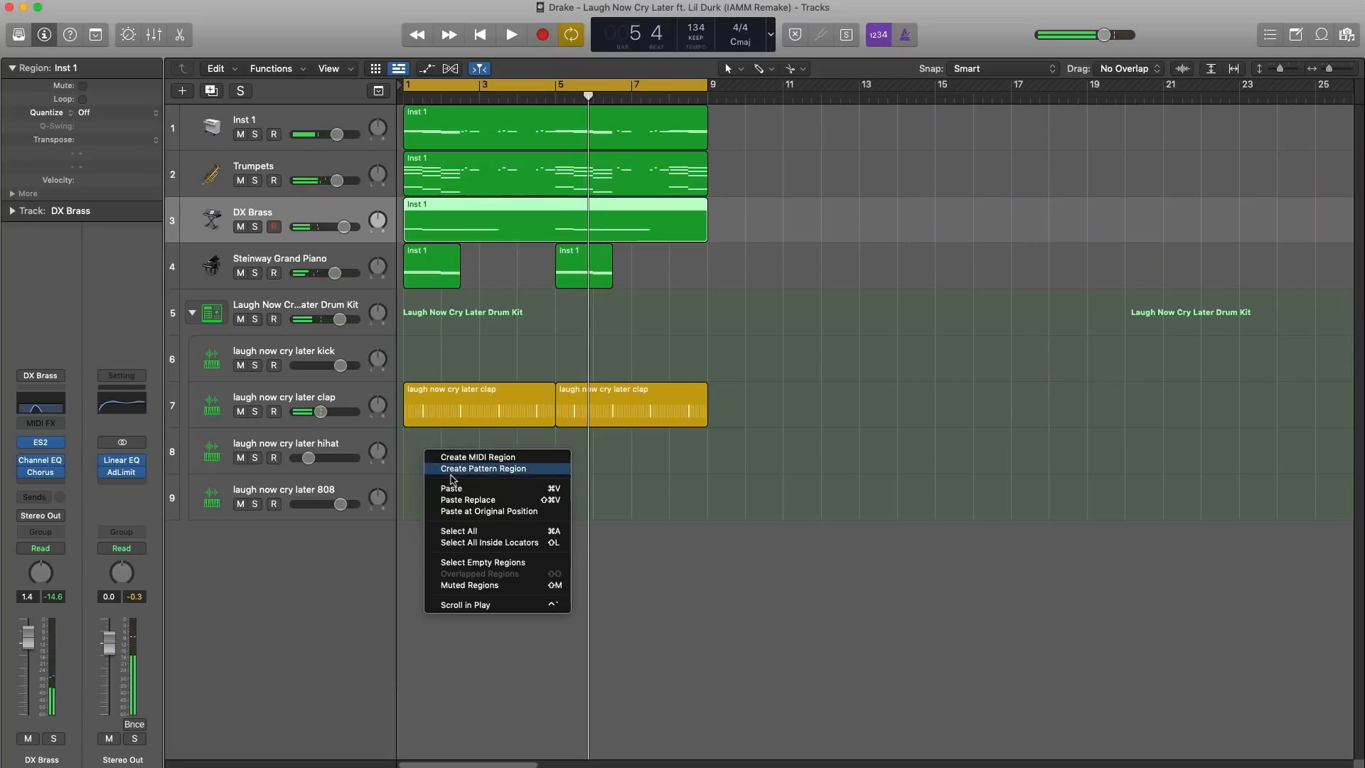
click(476, 469)
click(1302, 272)
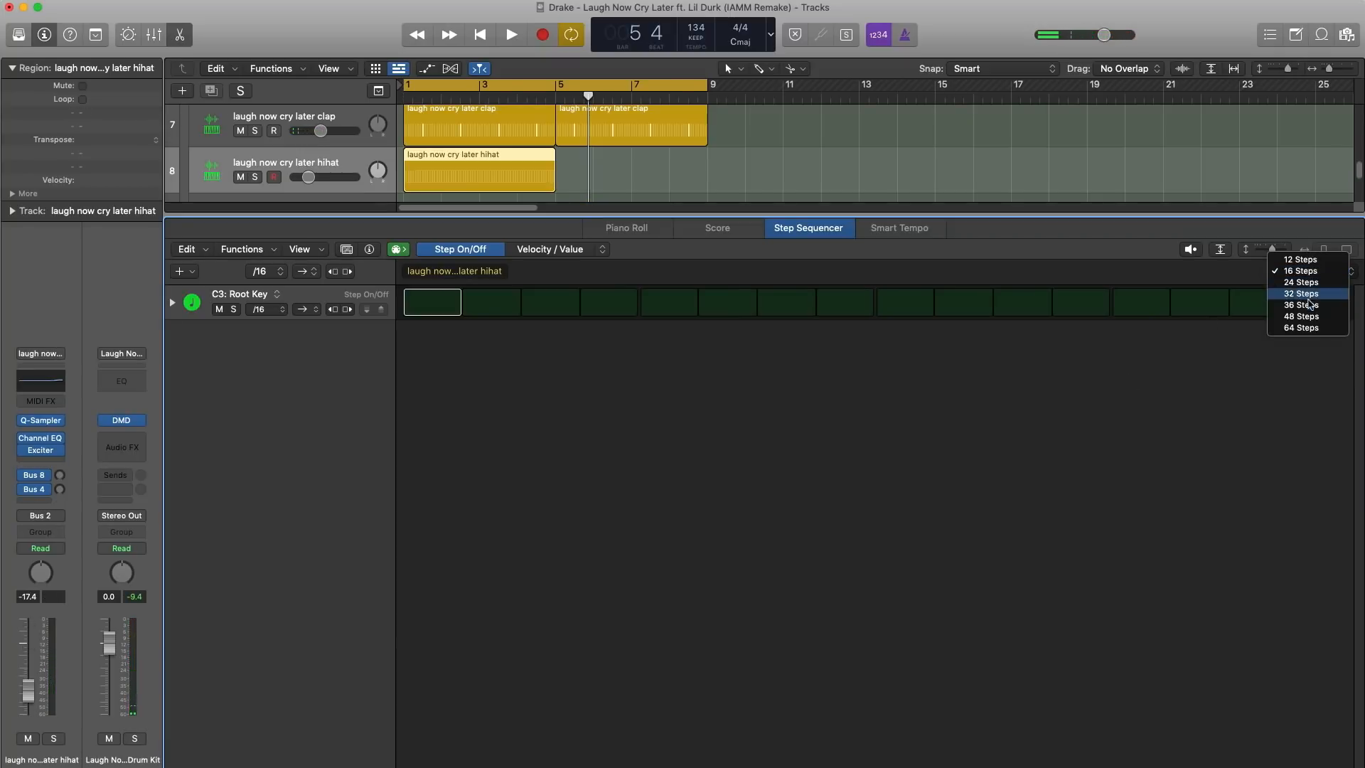
click(1317, 295)
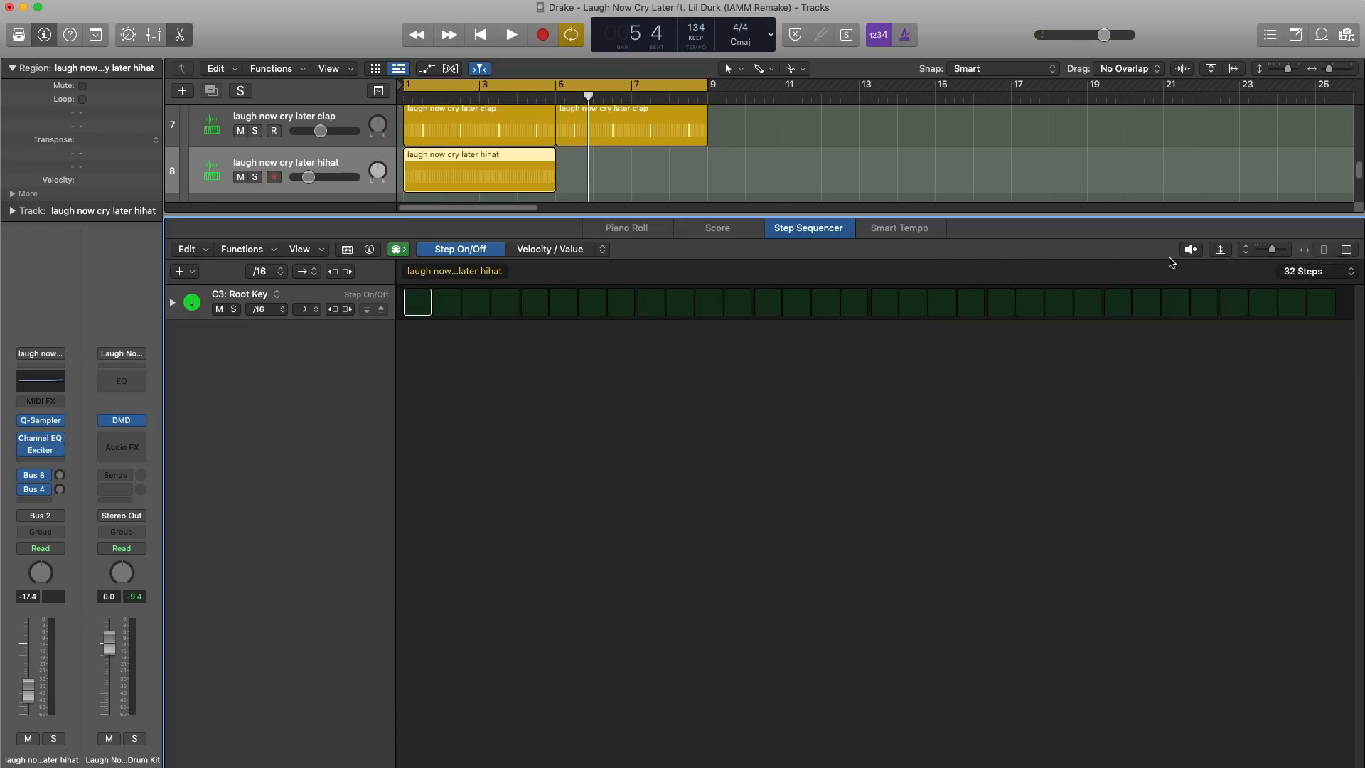
click(274, 313)
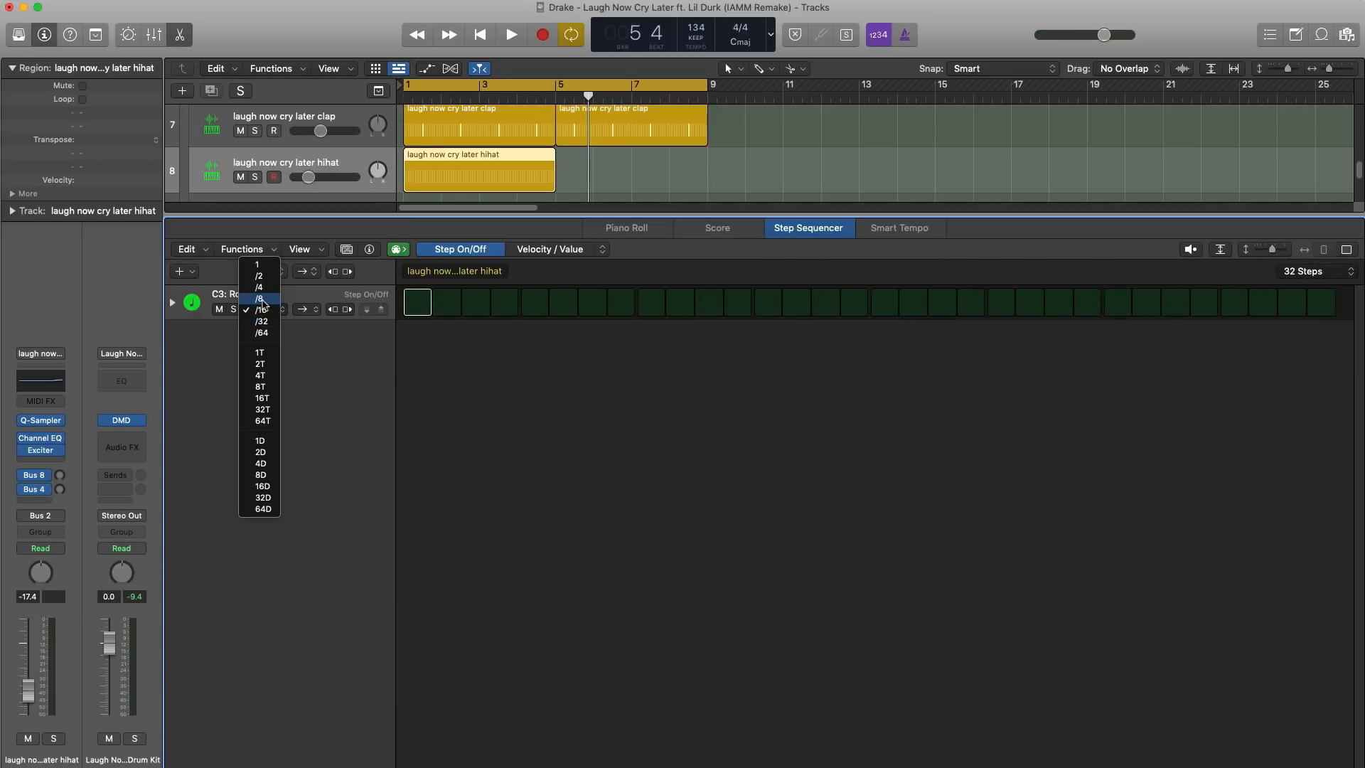
click(262, 300)
Turn on all 32 hi-hat steps and set the note repeat of step 21 to 4
drag(417, 302, 1314, 304)
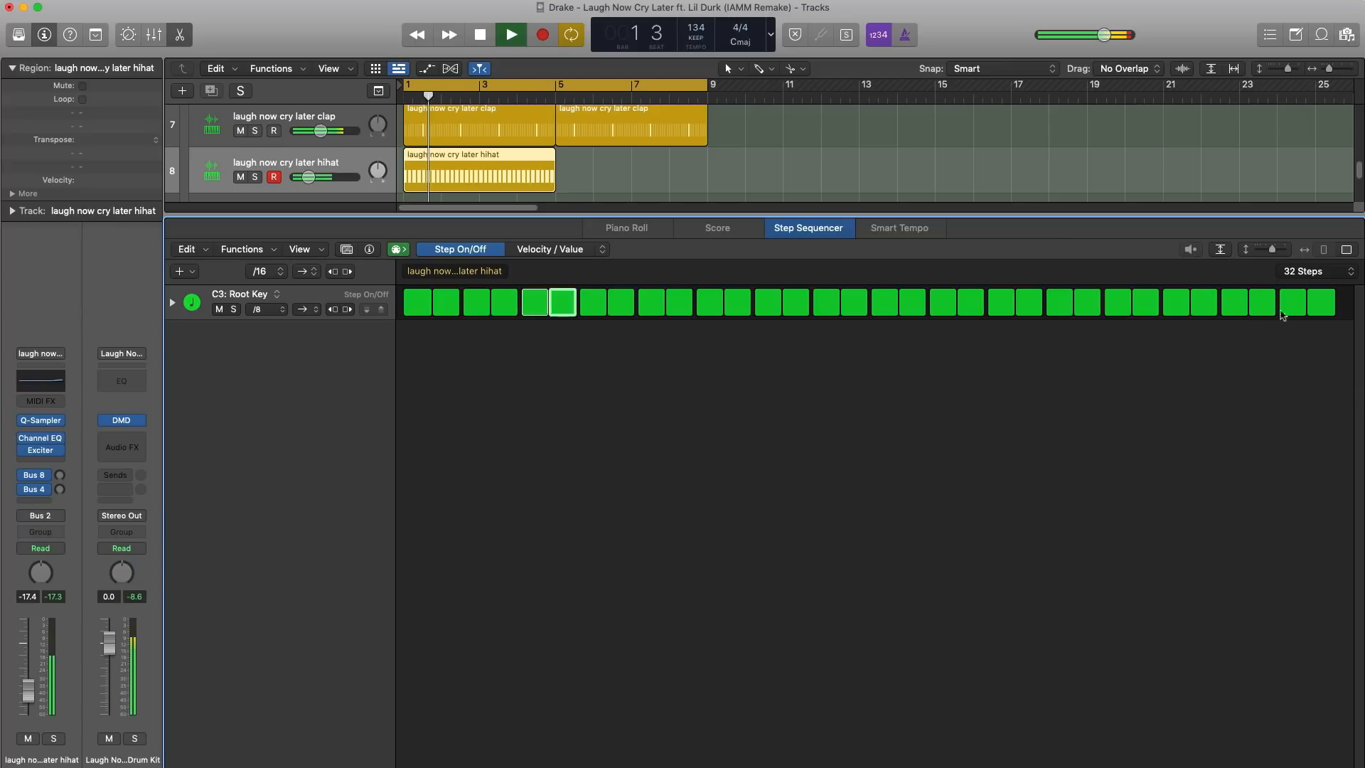
click(587, 256)
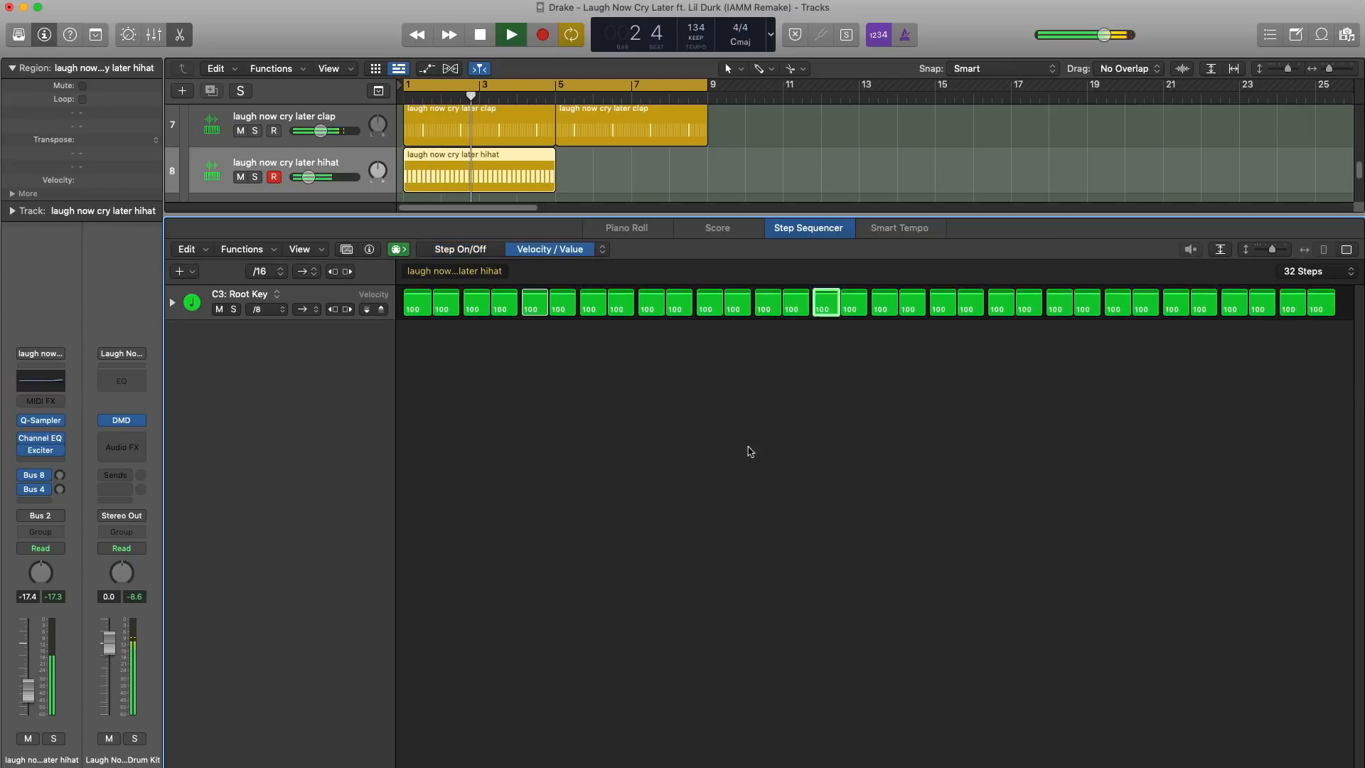
click(601, 250)
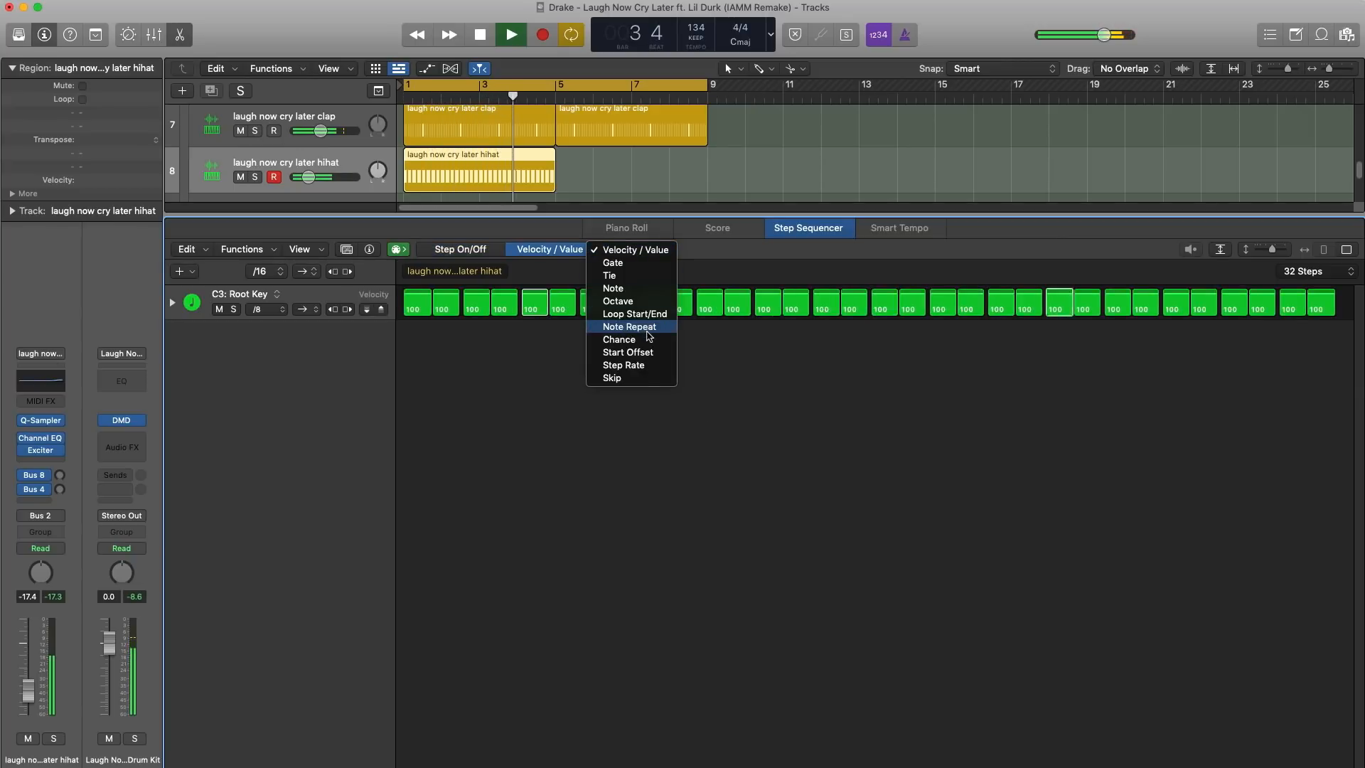
click(648, 329)
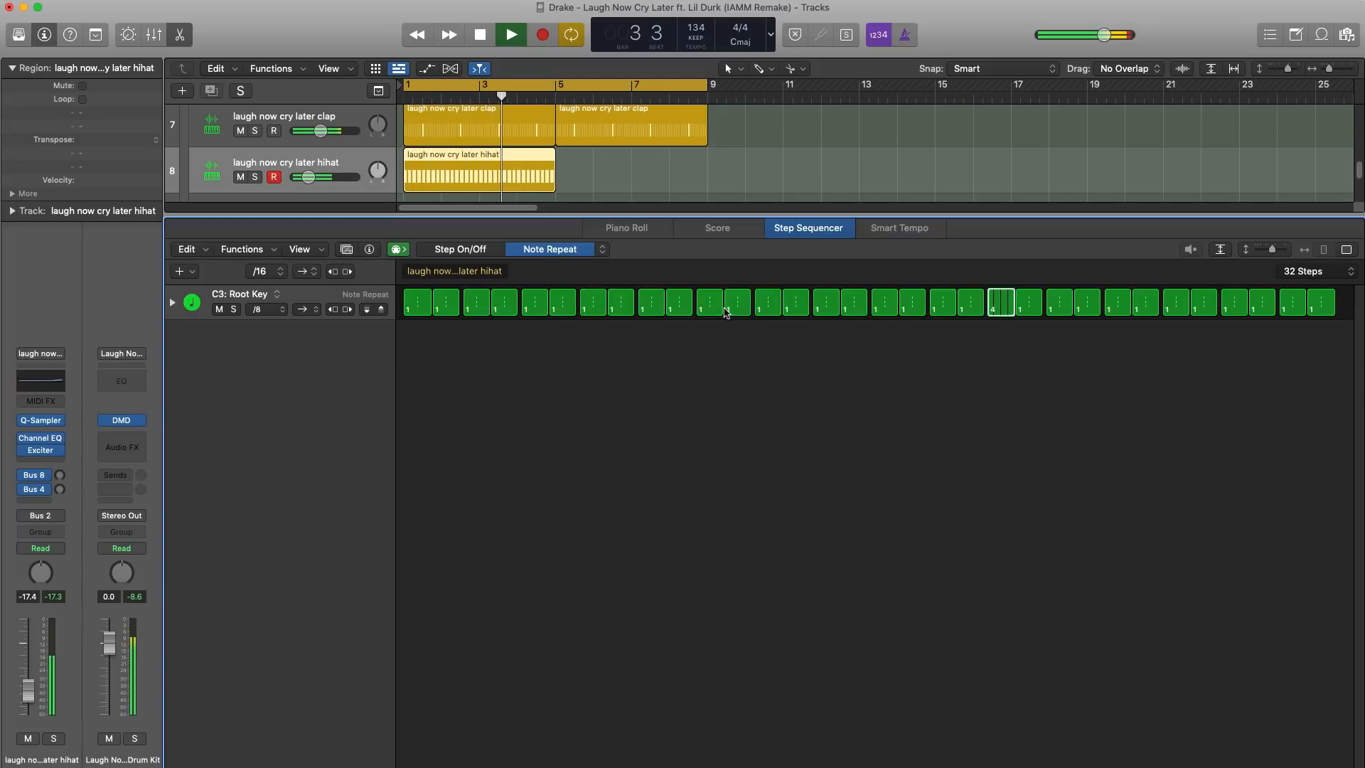
Repeat the hi-hat pattern region over bars 5 to 8, close the editor and stop playback
click(465, 181)
key(super+r)
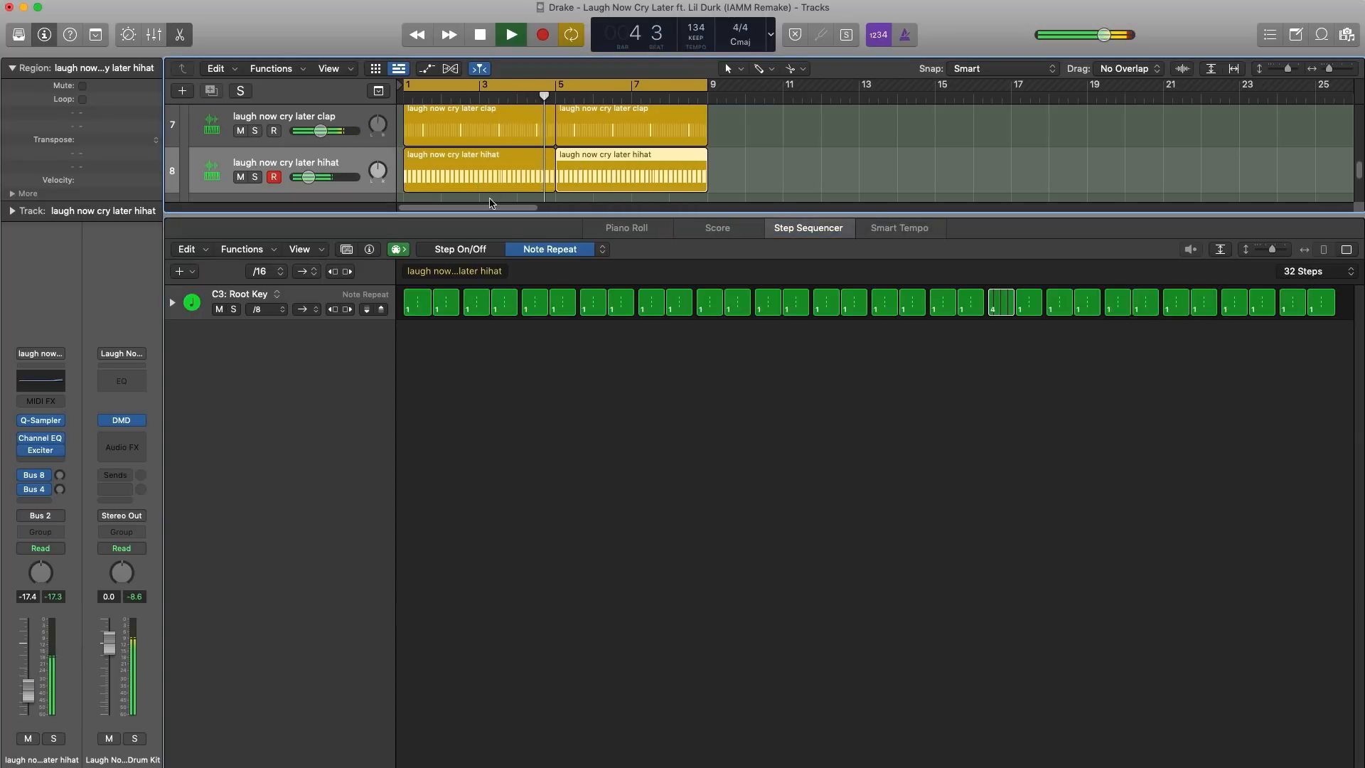
key(e)
key(space)
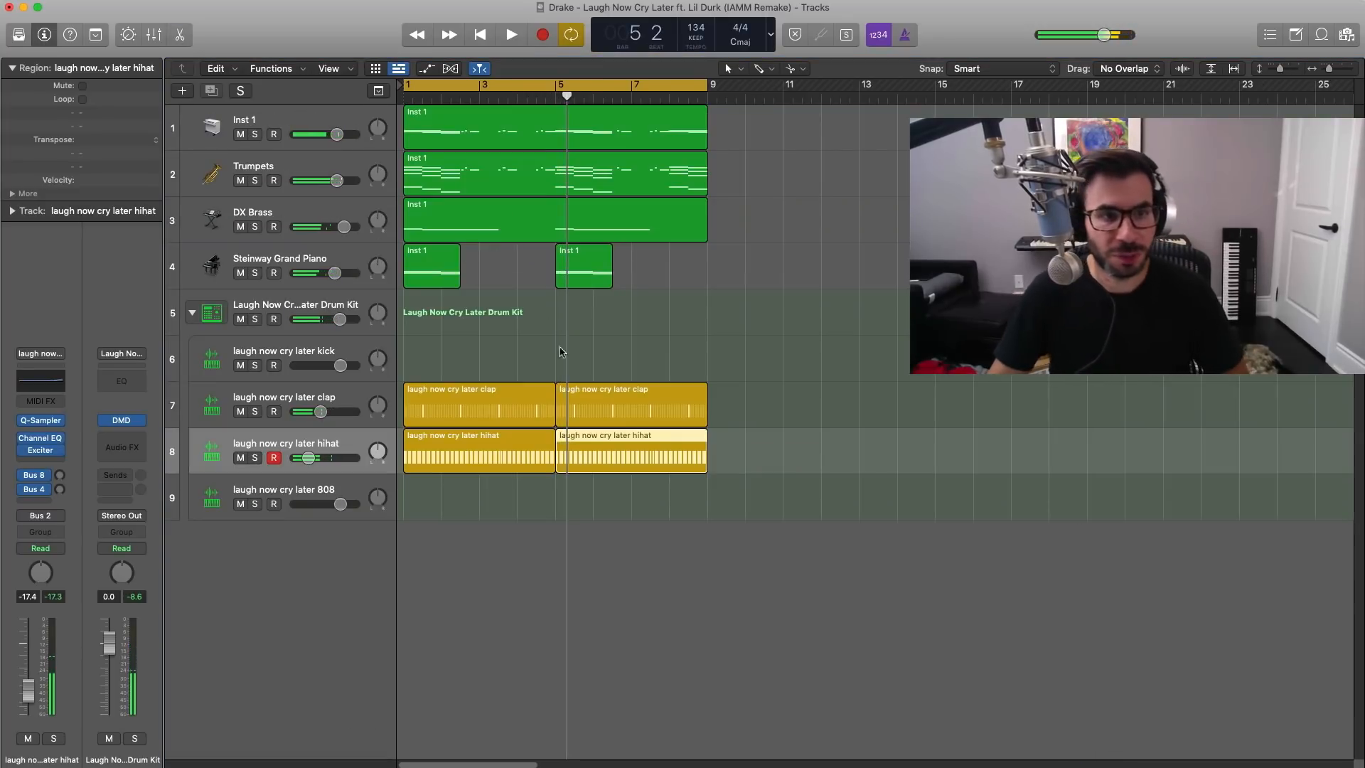
Create a 32-step pattern region at bar 1 on the kick track with hits on steps 1, 13 and 21
right_click(425, 358)
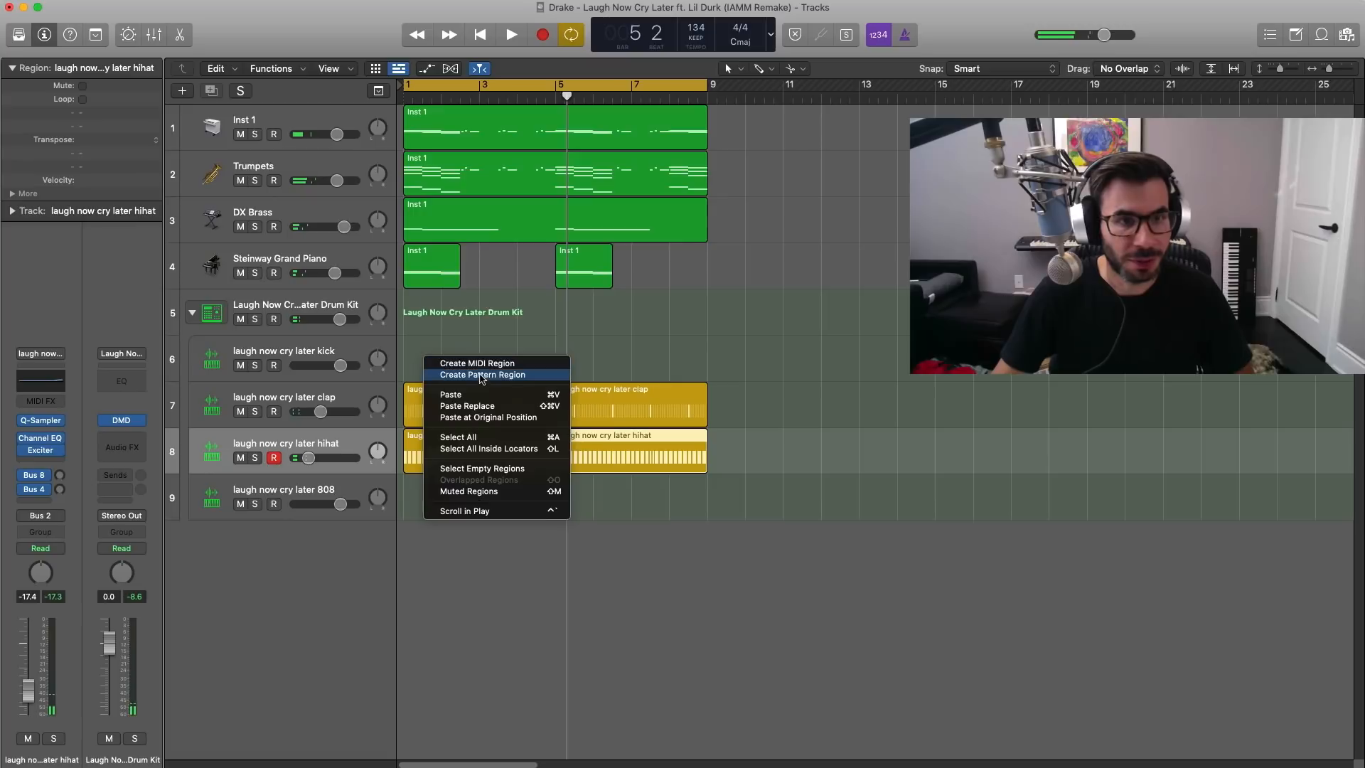
click(481, 380)
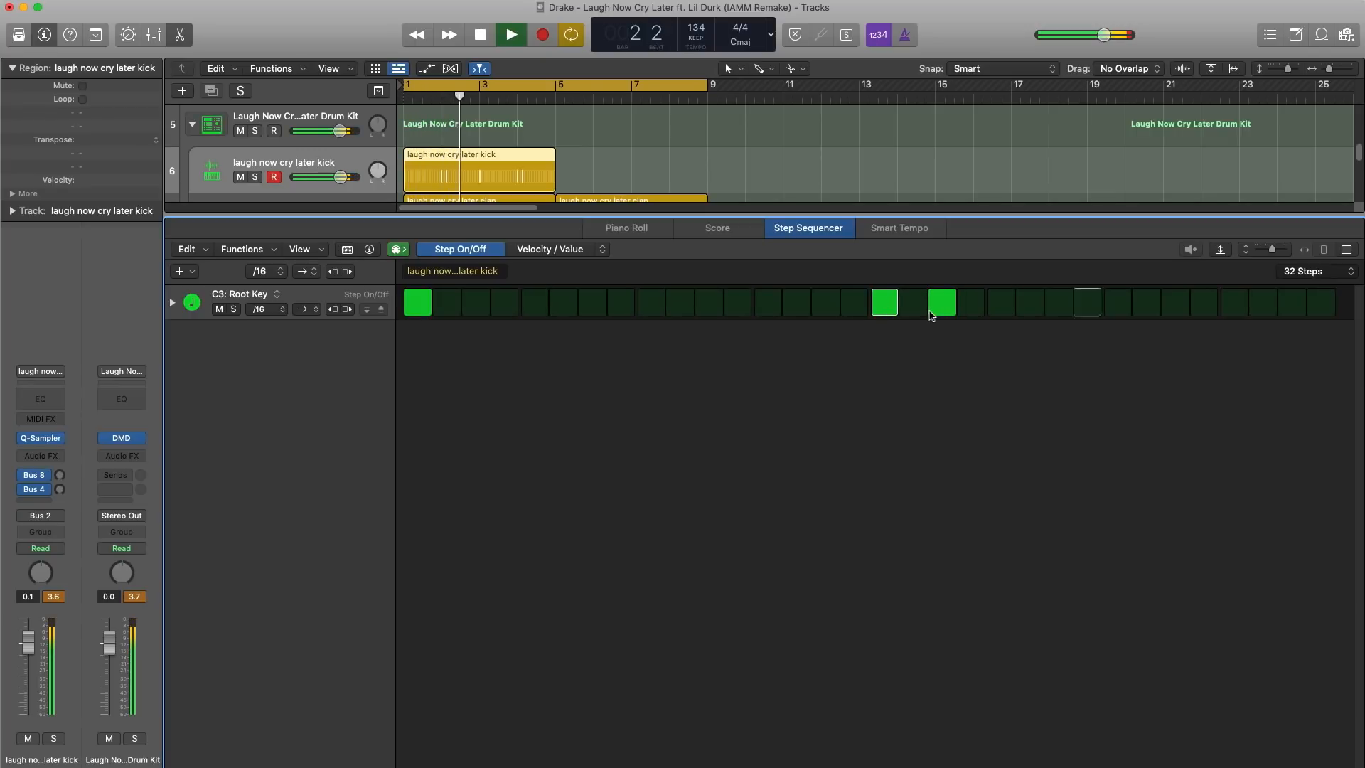
key(Return)
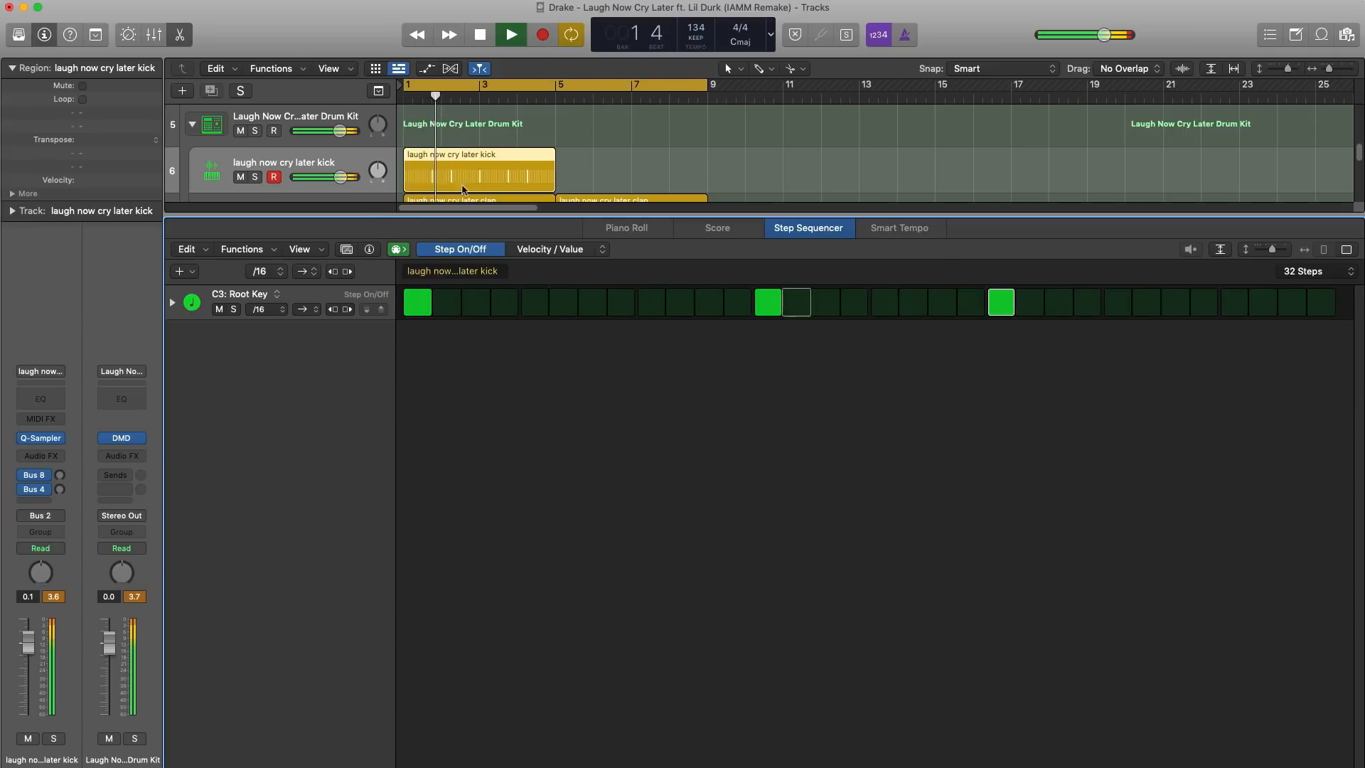
Repeat the kick region over bars 5 to 8, close the editor, and lower the drum kit stack's volume to -2.4 dB
key(super+r)
key(e)
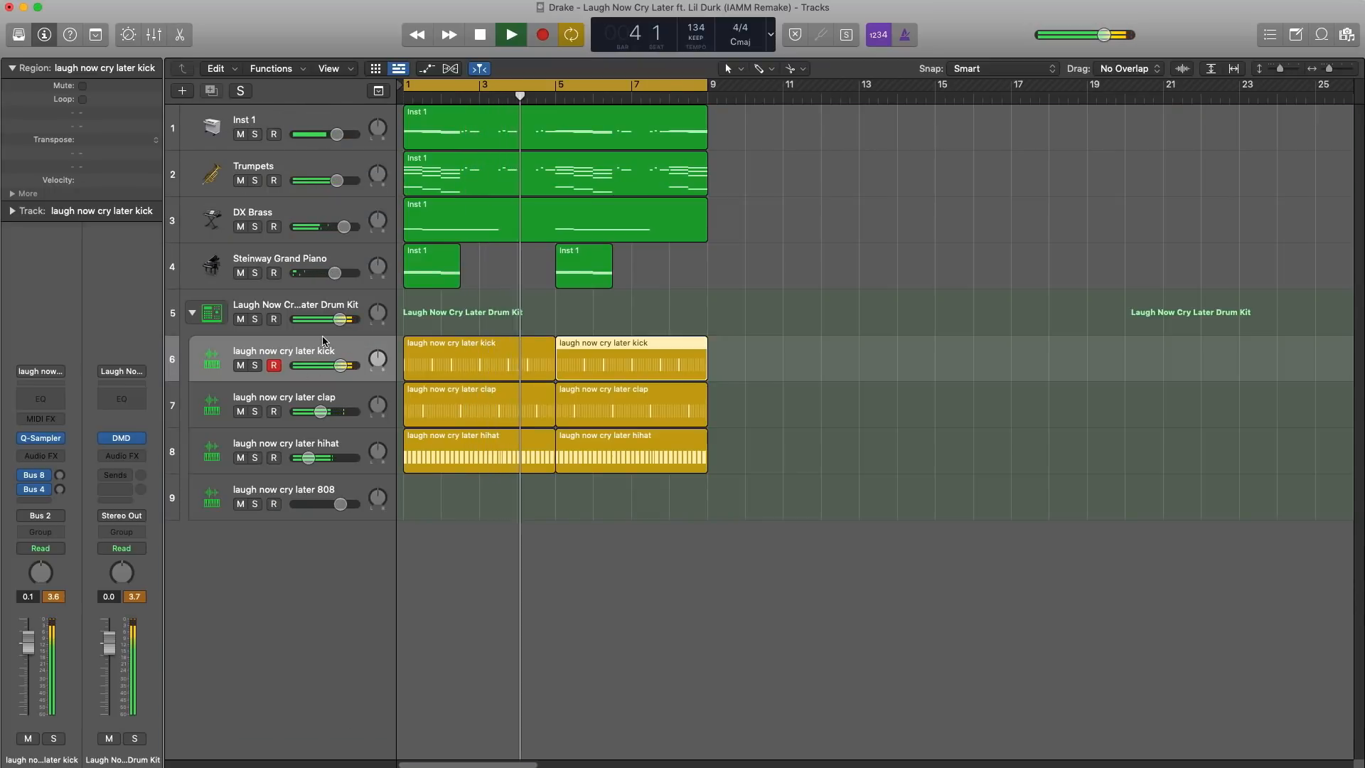
drag(340, 320, 335, 326)
key(space)
Create an empty MIDI region at bar 1 on the 808 track and set the cycle range to bars 1 through 4
click(301, 489)
right_click(415, 489)
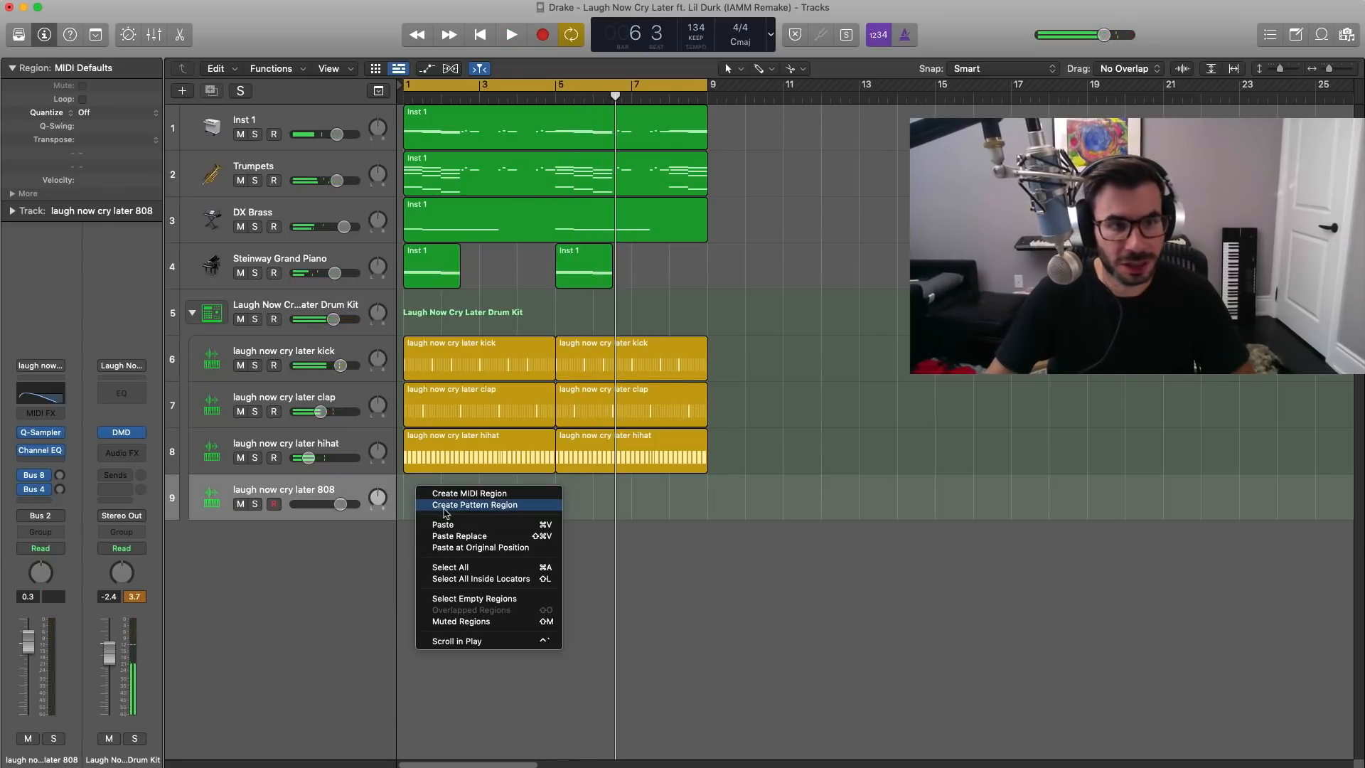
click(454, 504)
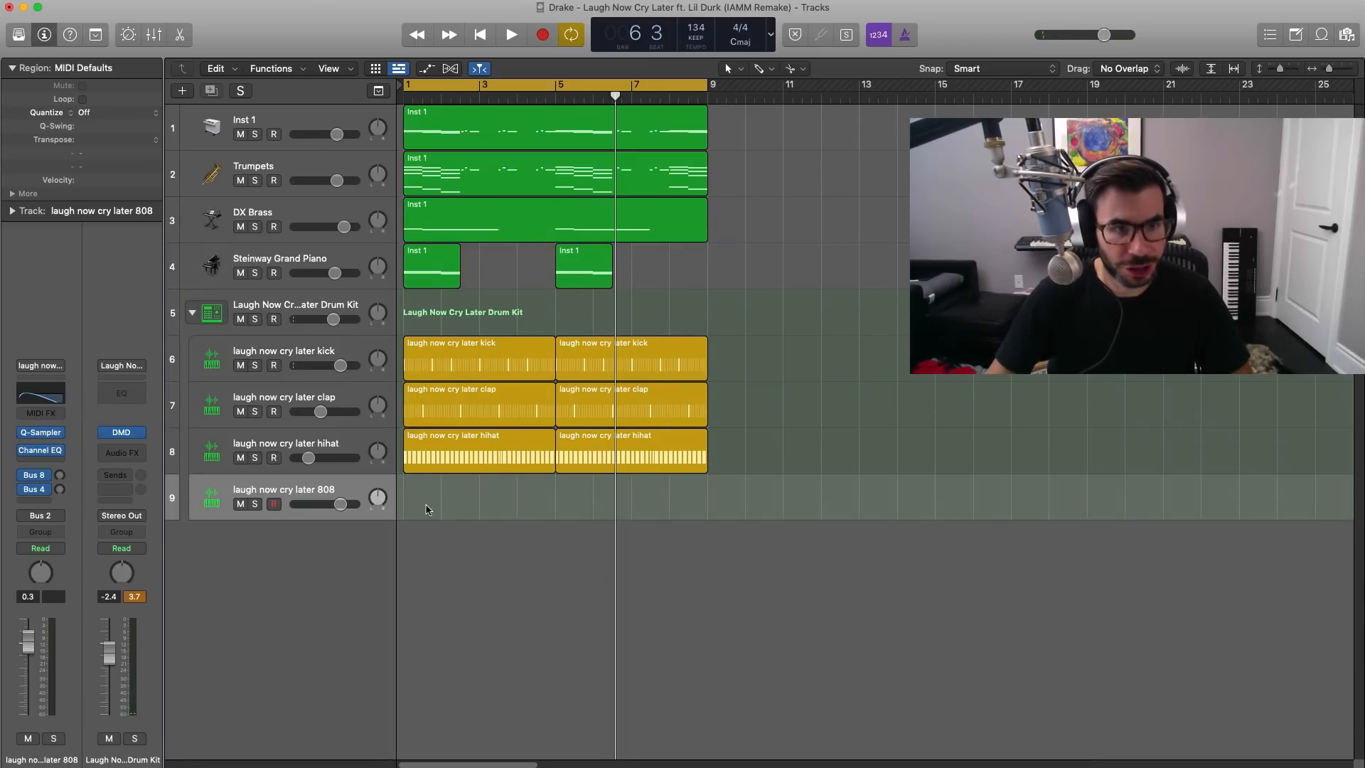
right_click(426, 509)
click(455, 505)
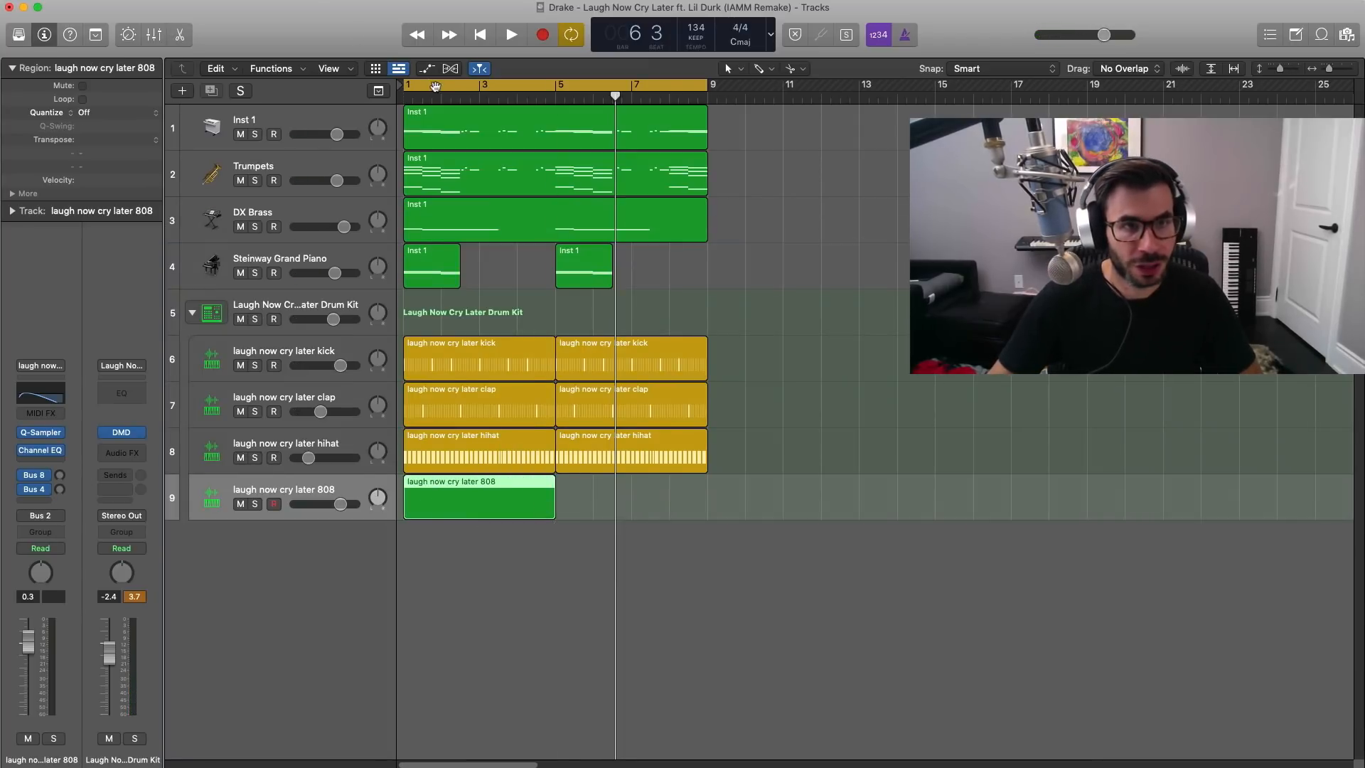
drag(419, 89, 555, 89)
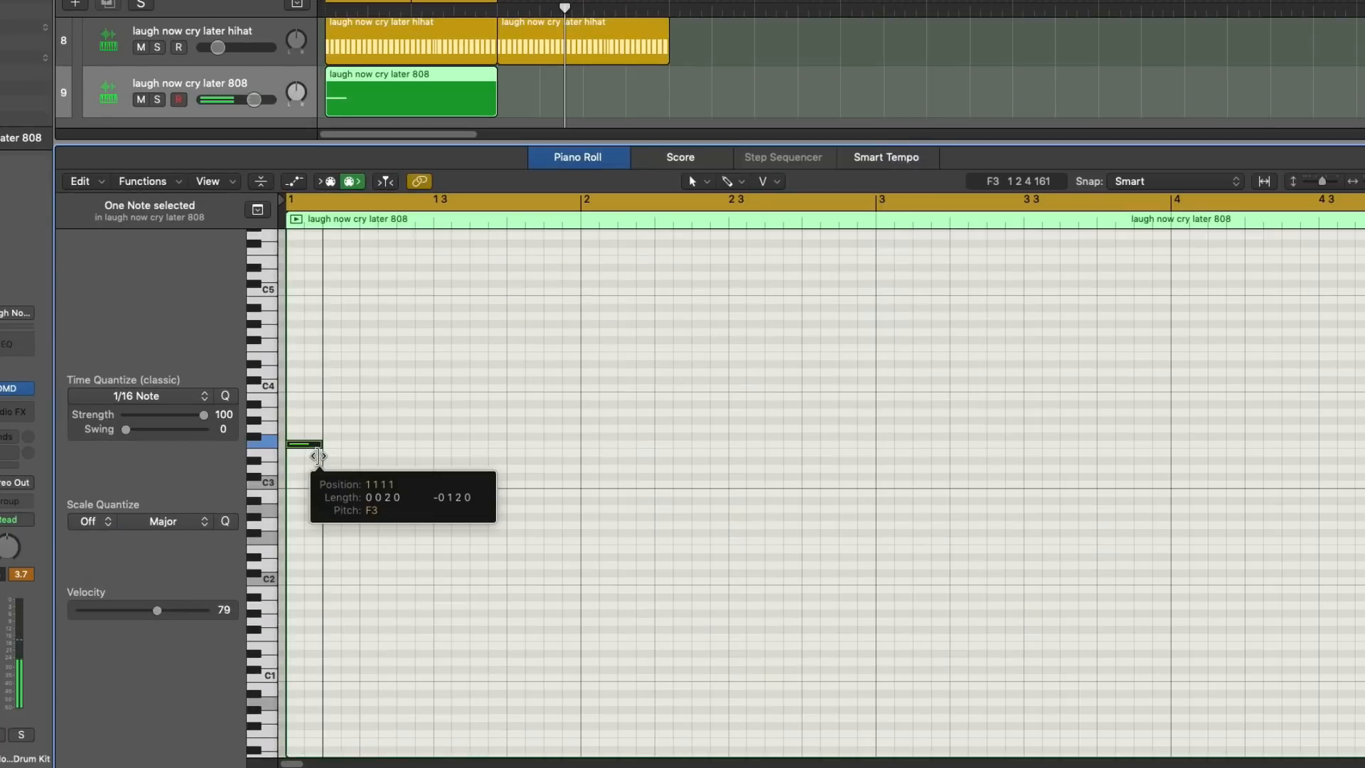
Set the 808's opening F3 note to a length of 0 0 2 0 and add a G3 note at 1 2 3 during playback
drag(318, 456, 318, 456)
key(space)
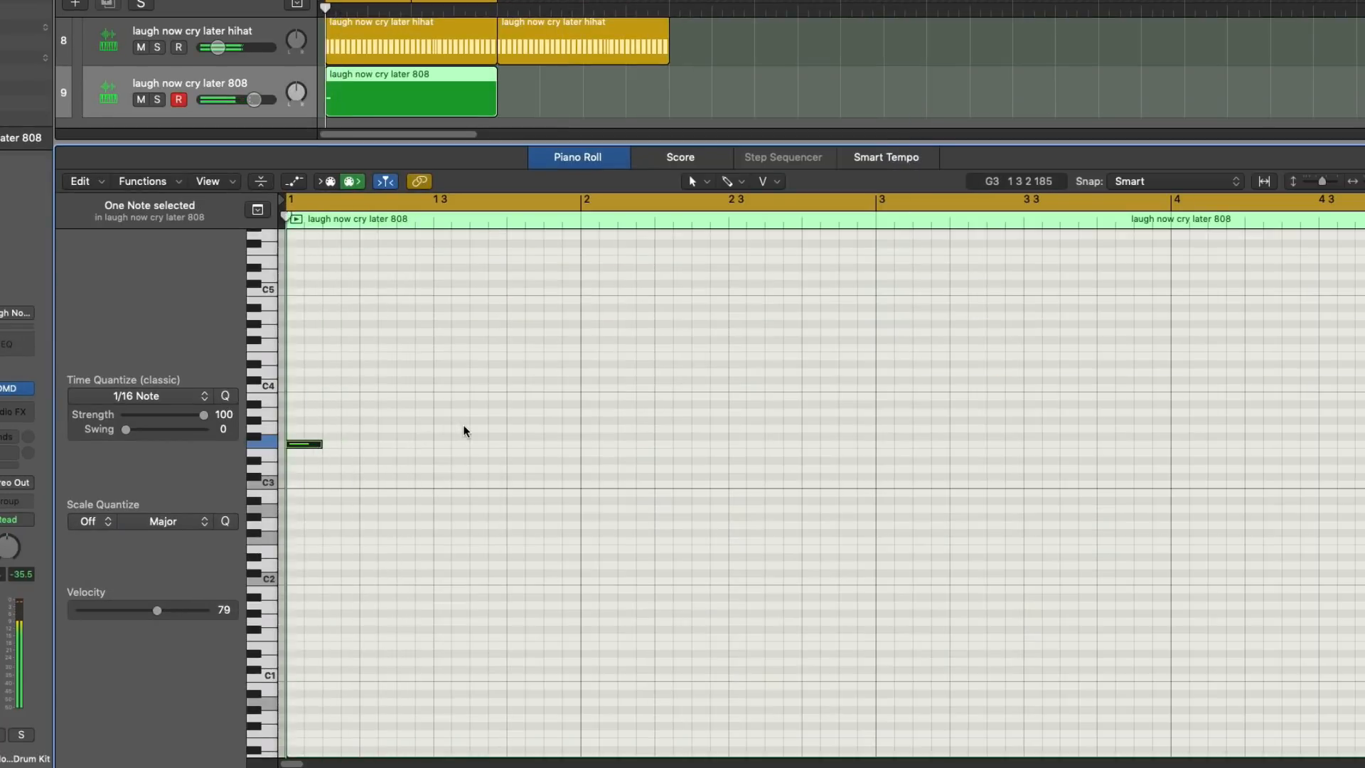
click(410, 416)
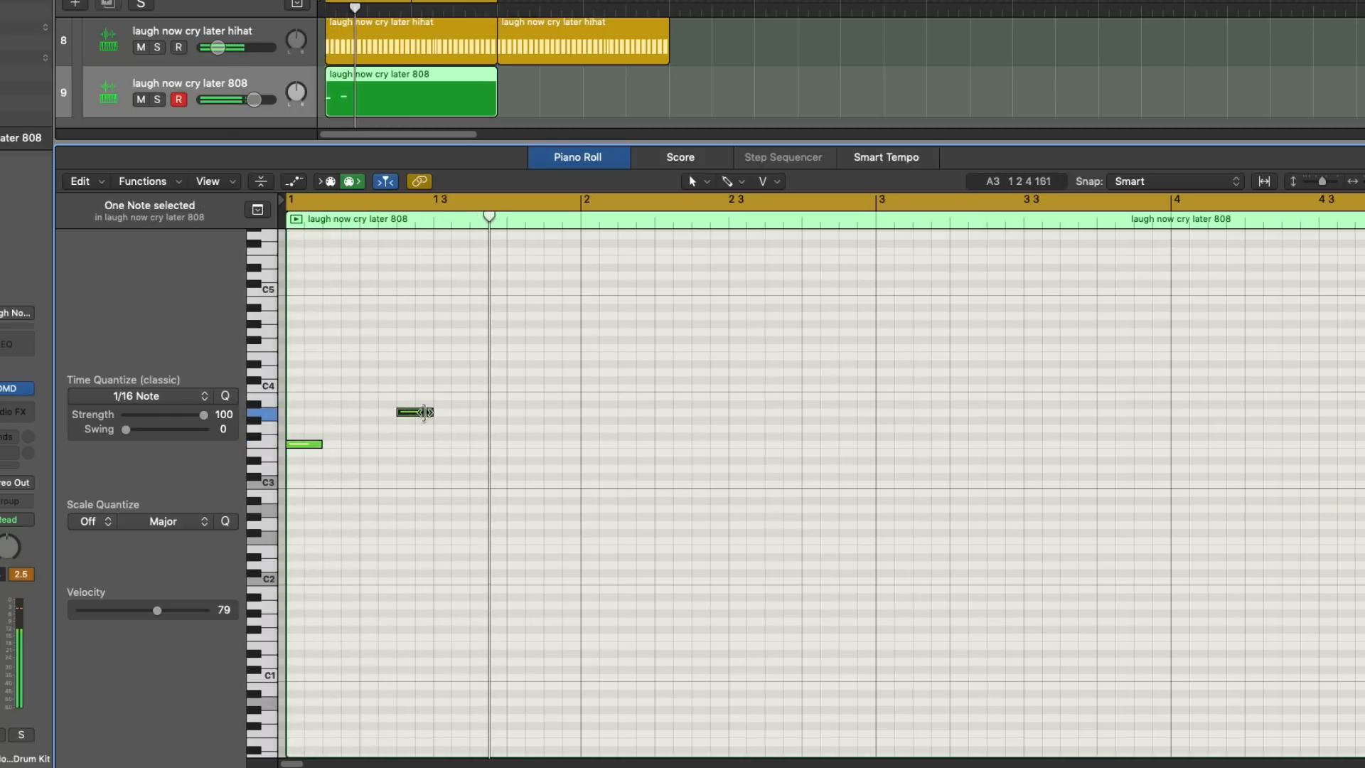
click(421, 414)
drag(421, 424, 421, 441)
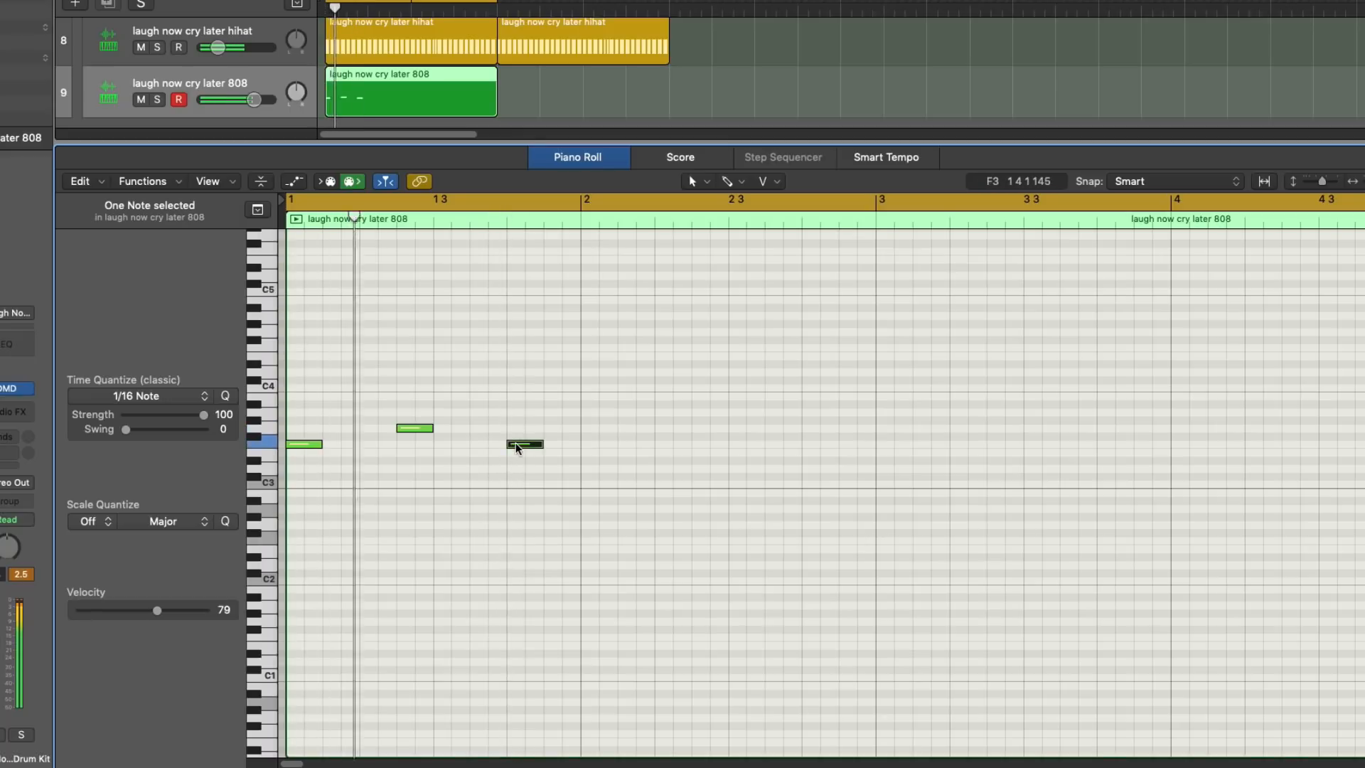
Continue the 808 line with an E3 note at 1 4 1 and D3 notes at 2 2 1 and 2 3 3
click(521, 446)
drag(522, 449, 524, 459)
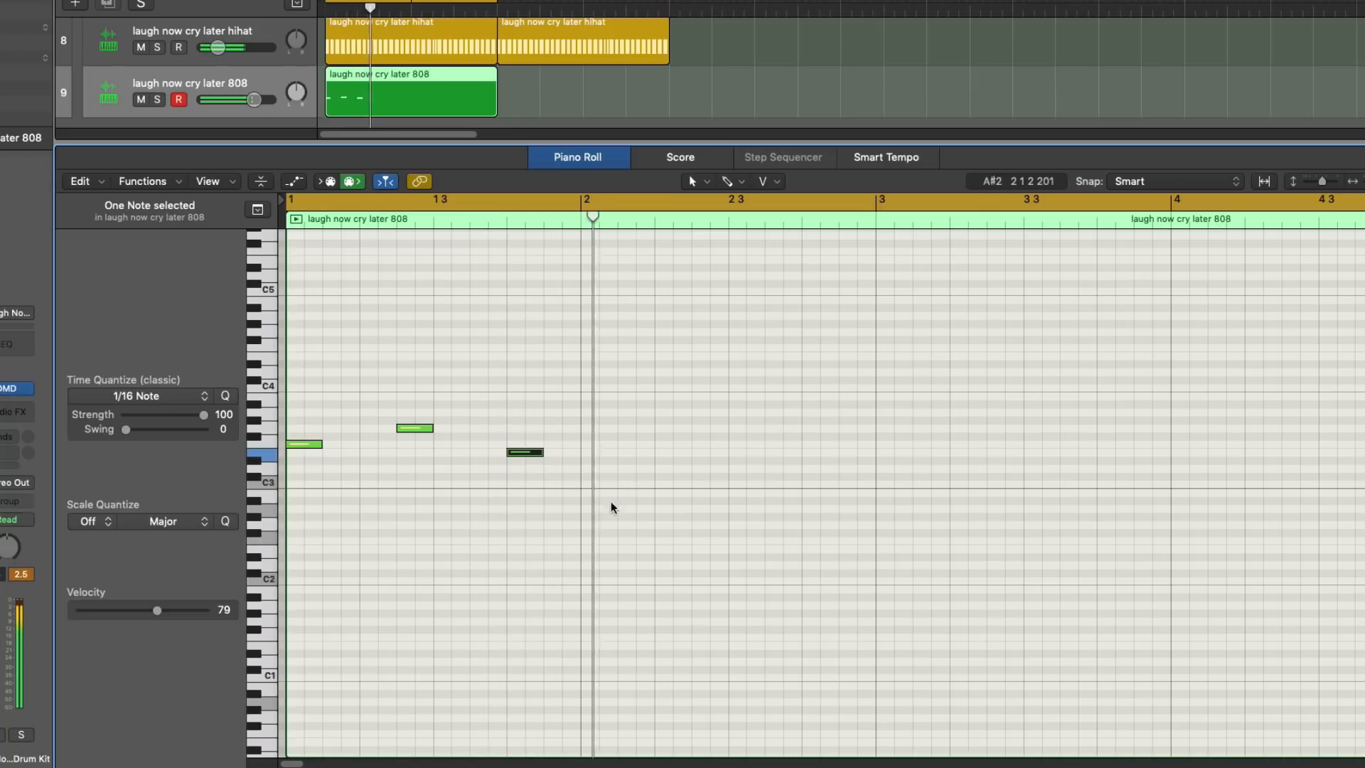
super+click(659, 468)
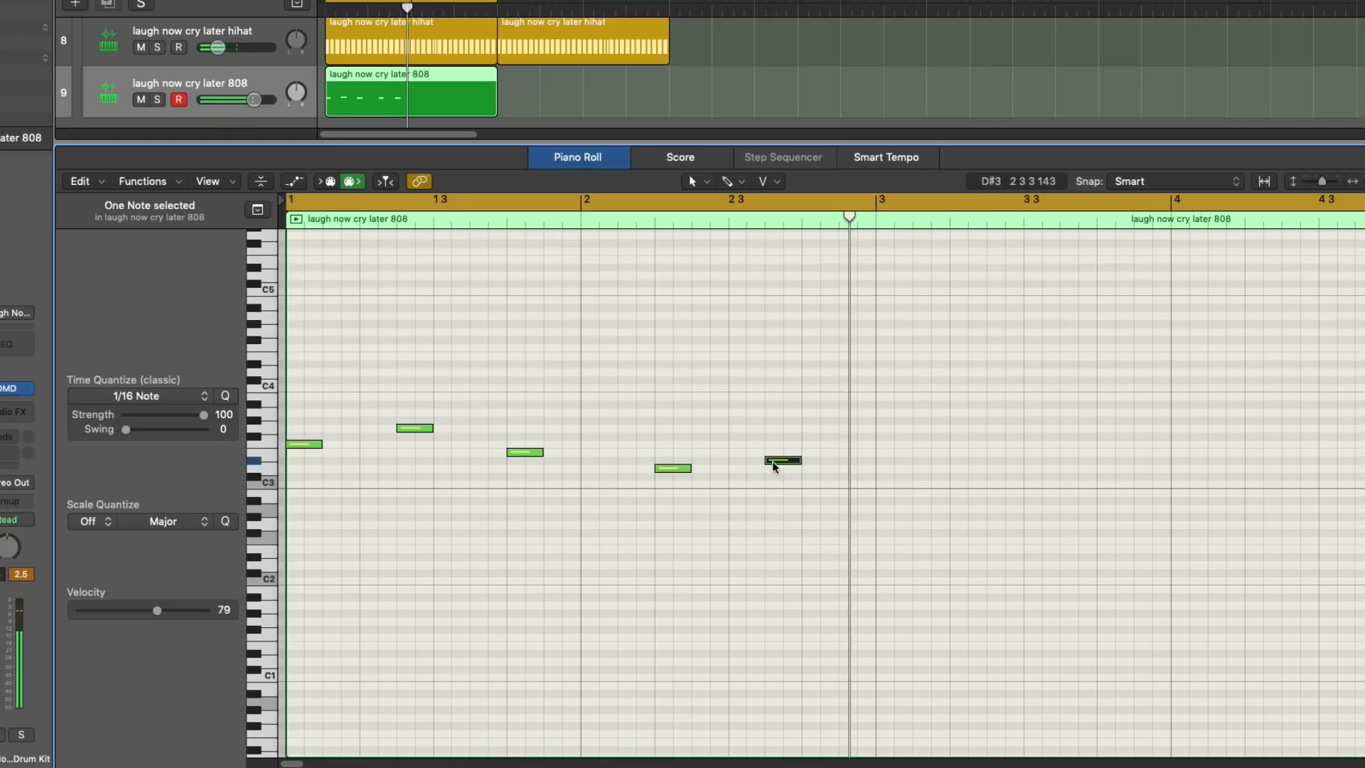
drag(773, 462, 774, 470)
Transpose the five 808 notes up one octave and add D4 notes at 3 1 1, 3 3 1 and 3 4 1
drag(825, 515, 293, 391)
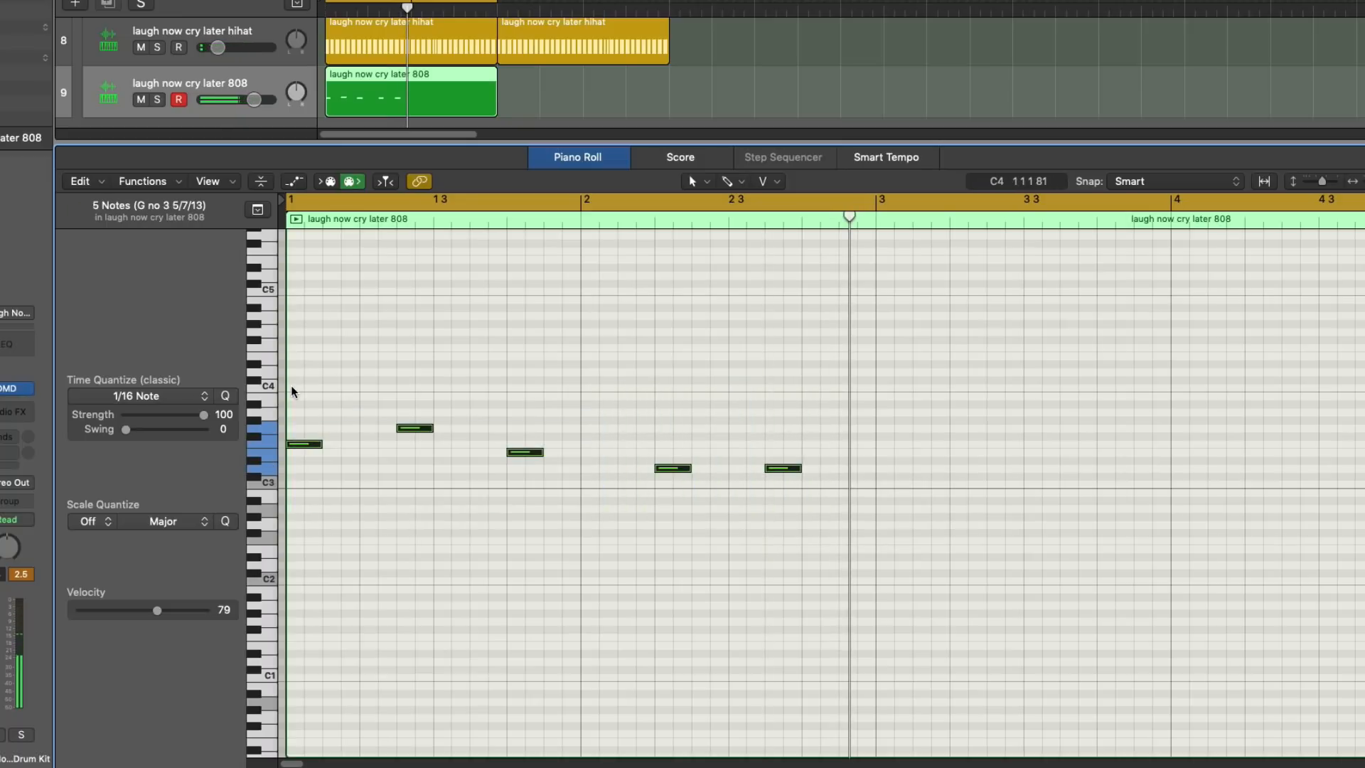
key(shift+alt+Up)
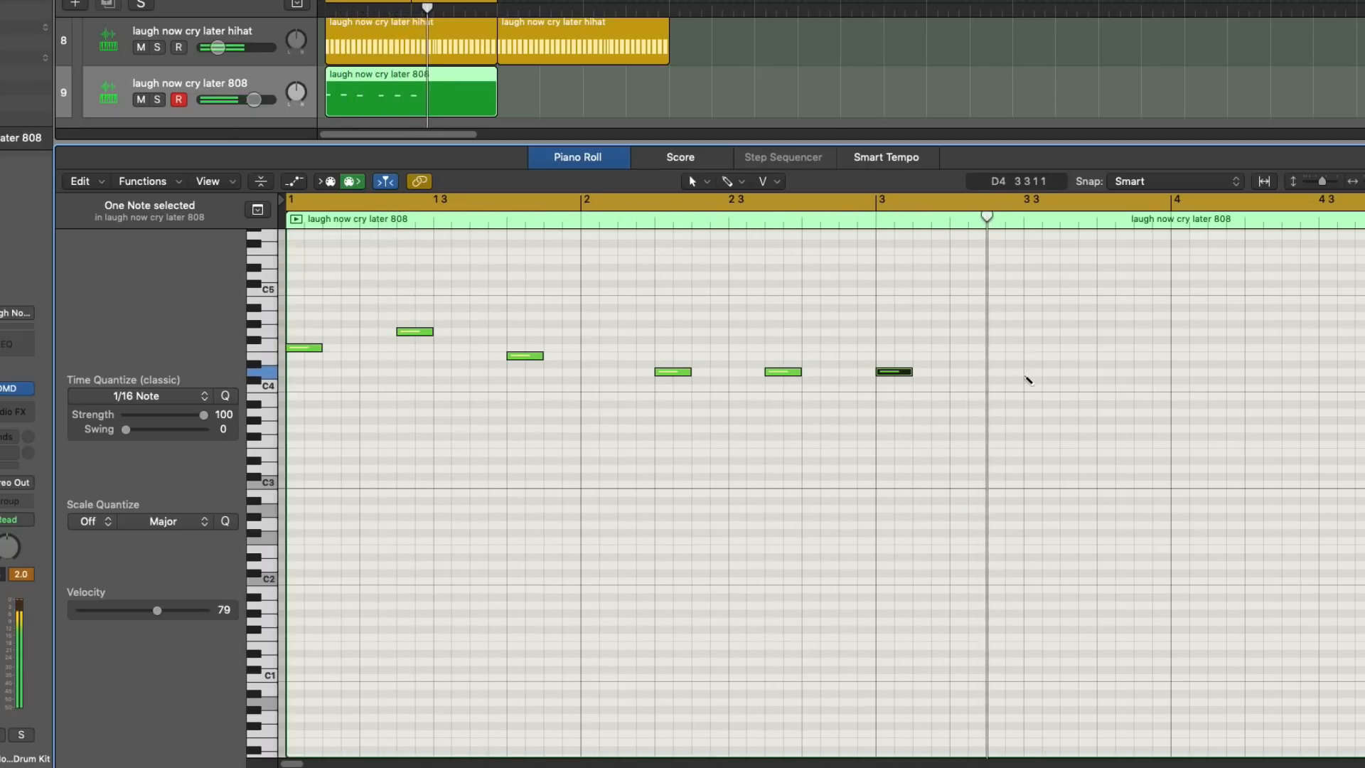
click(1028, 372)
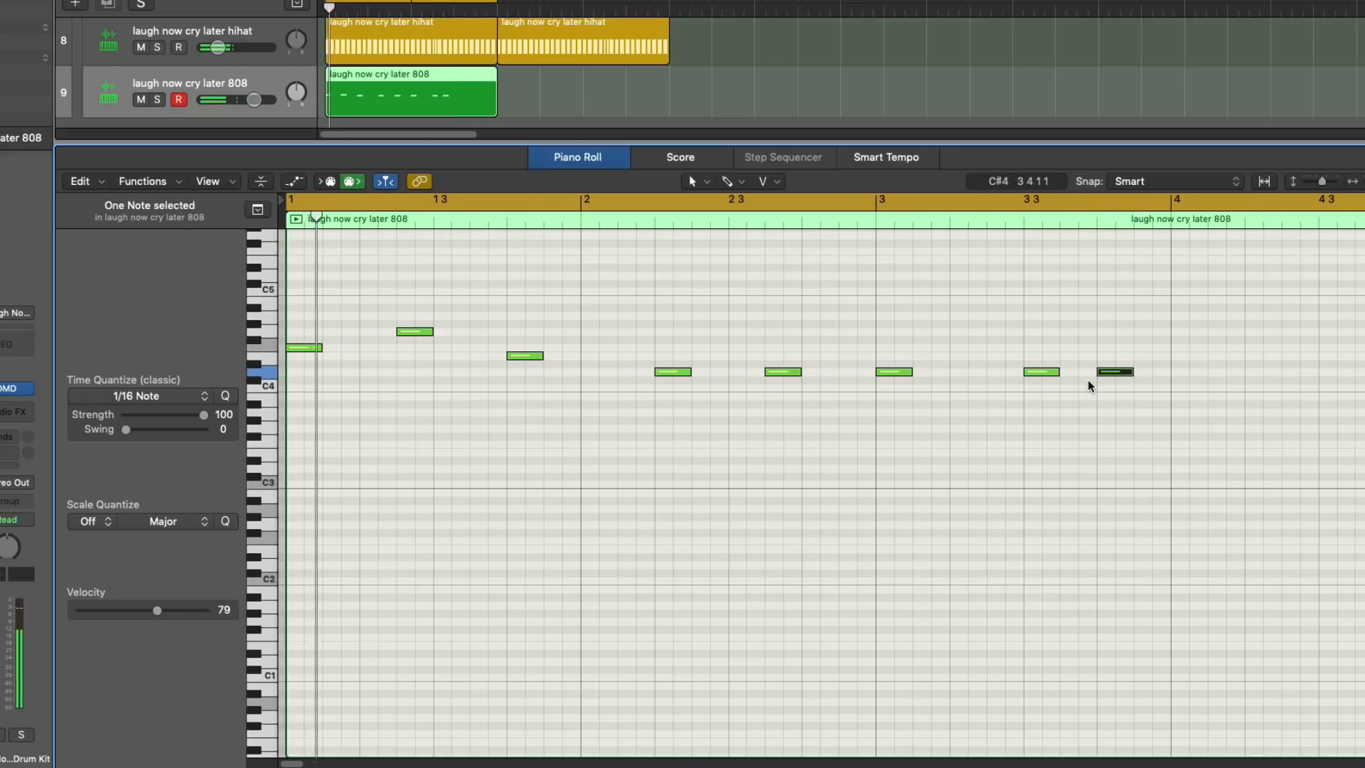
scroll(1087, 380, right, 5)
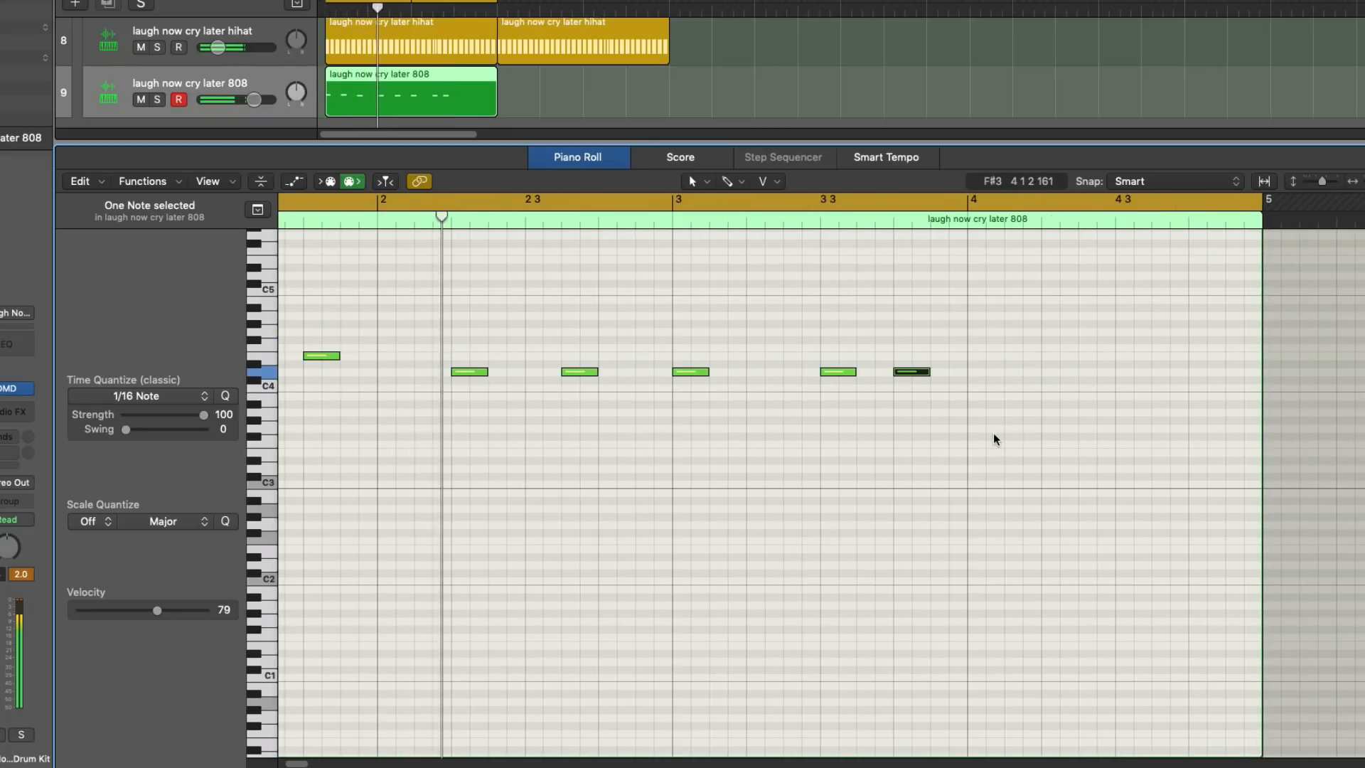
Transpose all eight 808 notes down one octave
key(super+a)
key(shift+alt+Down)
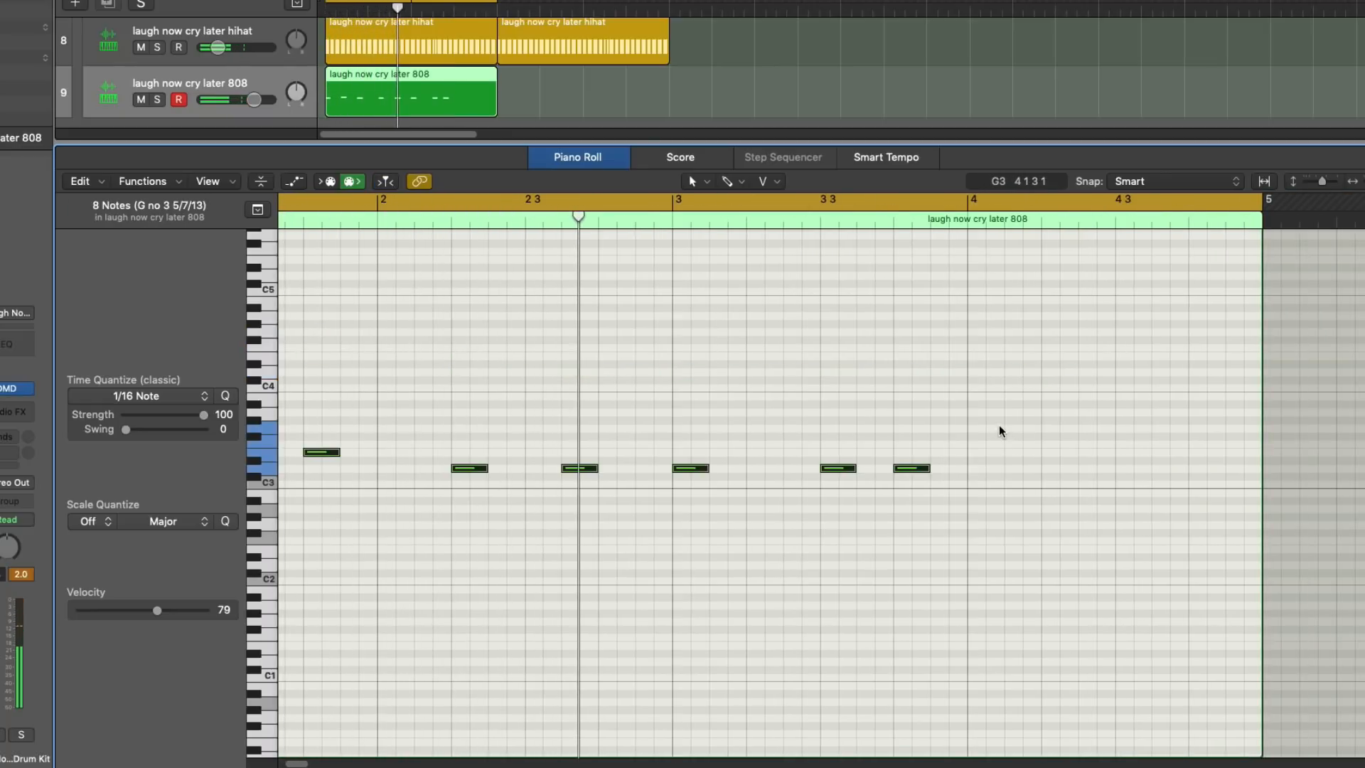
key(space)
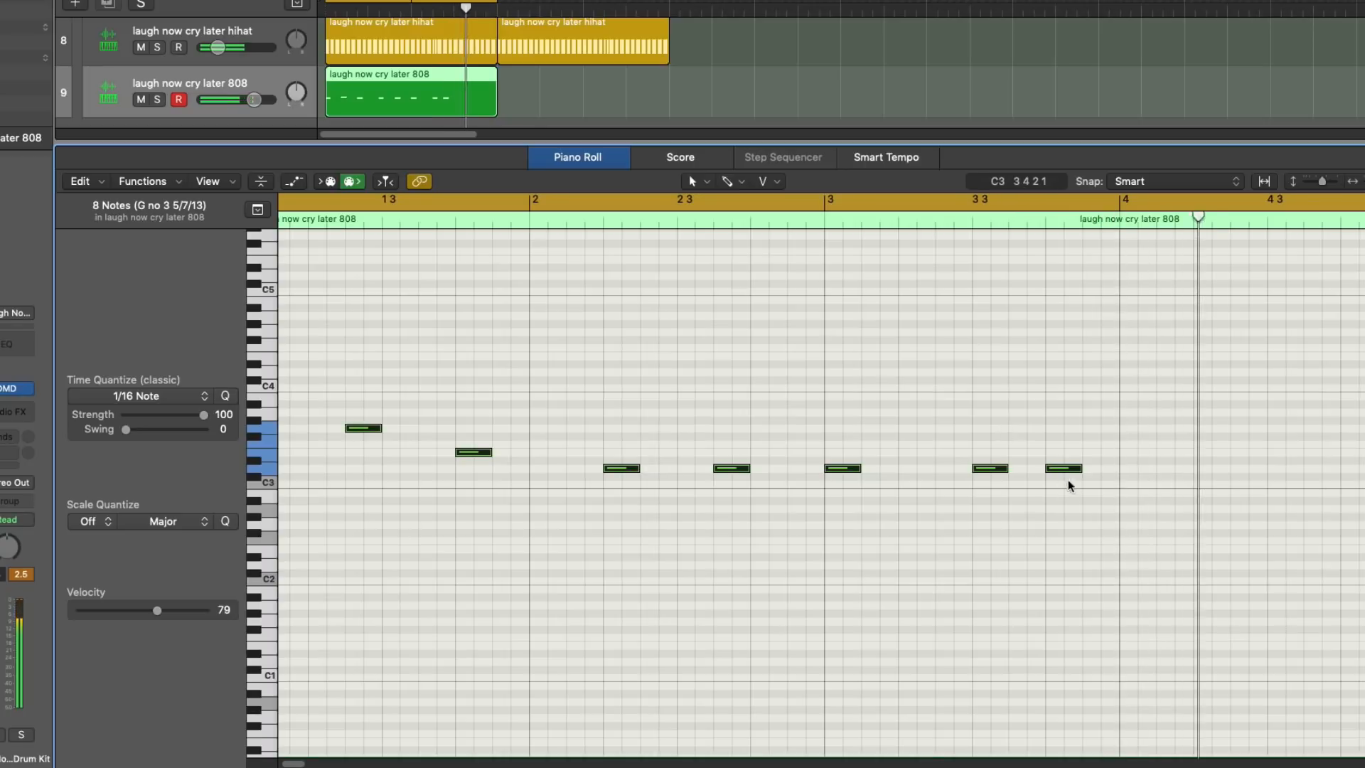
Cycle only bar 4 and complete its 808 line with A3 at 4 1 1, A#3 at 4 2 3 and a lower note at 4 3 1
click(1117, 424)
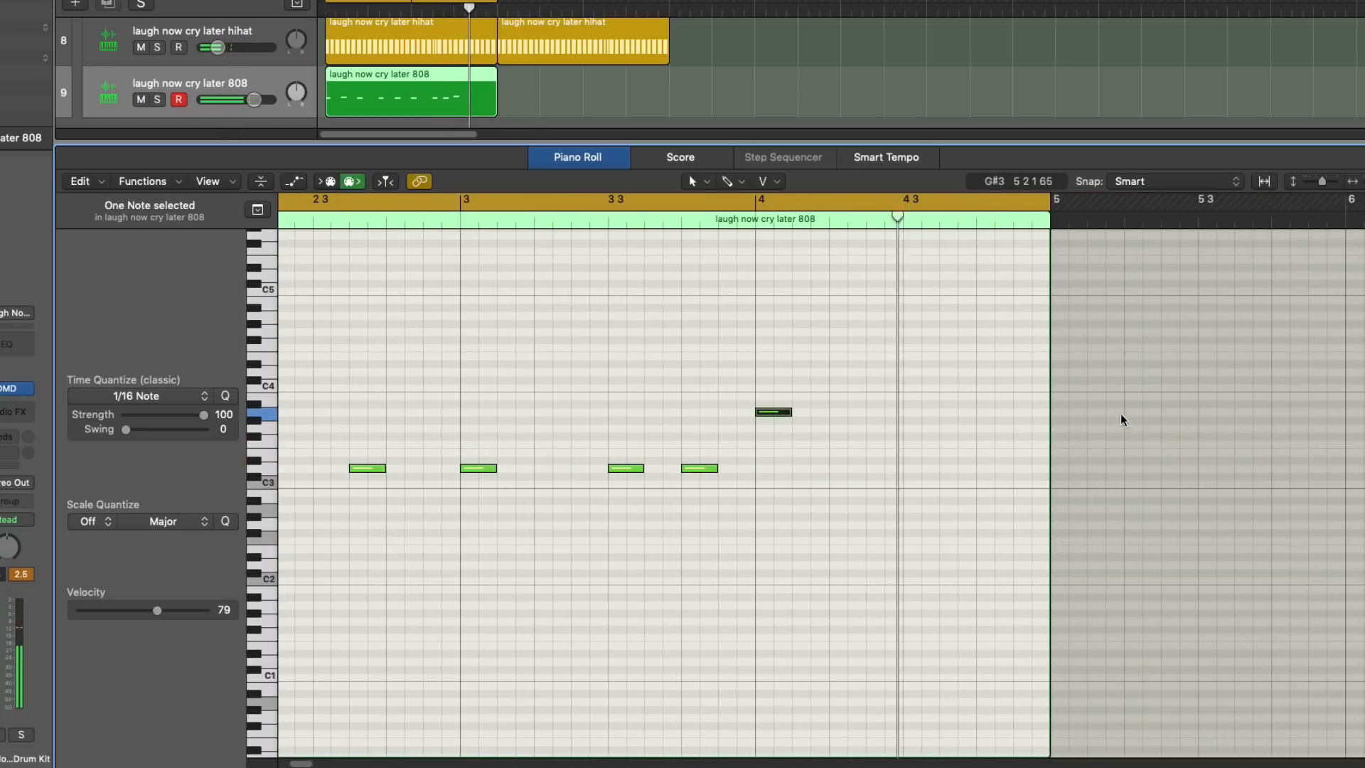
scroll(1121, 419, right, 5)
drag(759, 206, 956, 207)
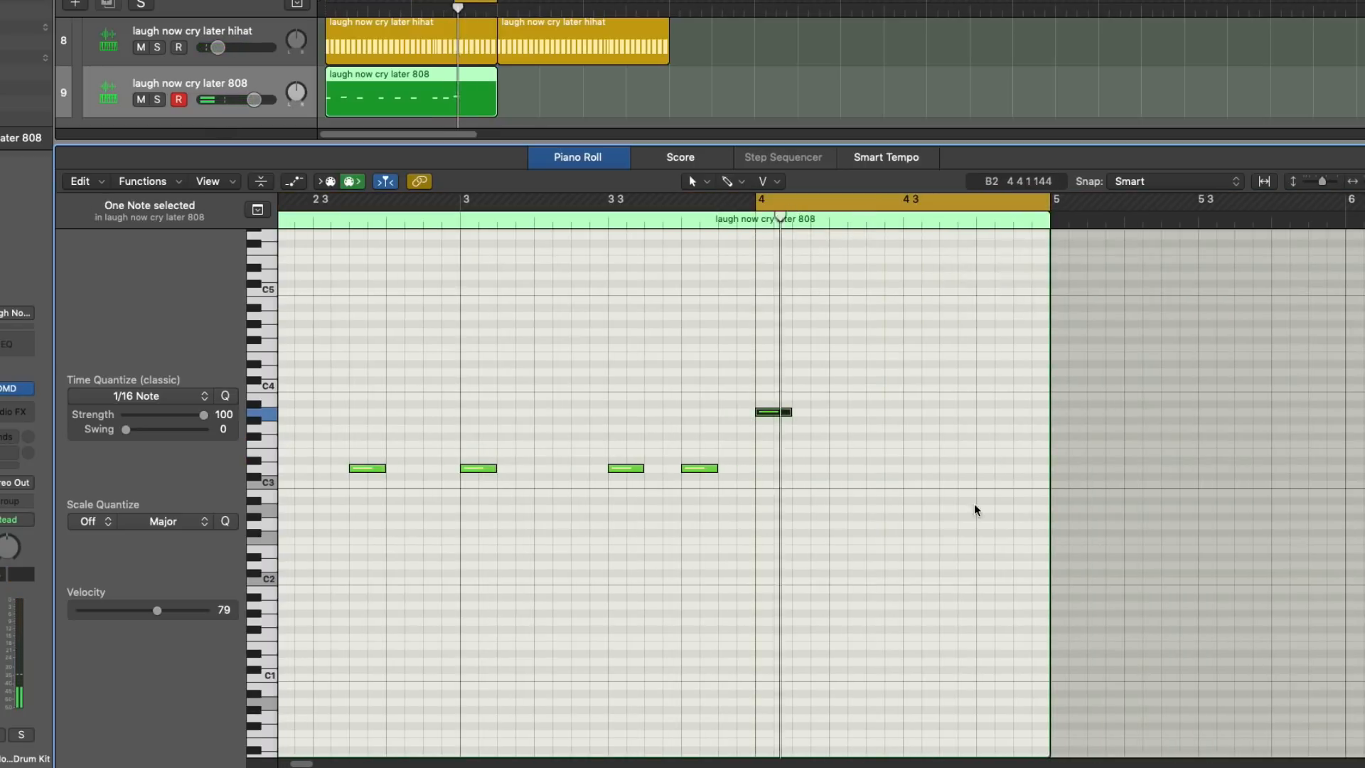
click(874, 406)
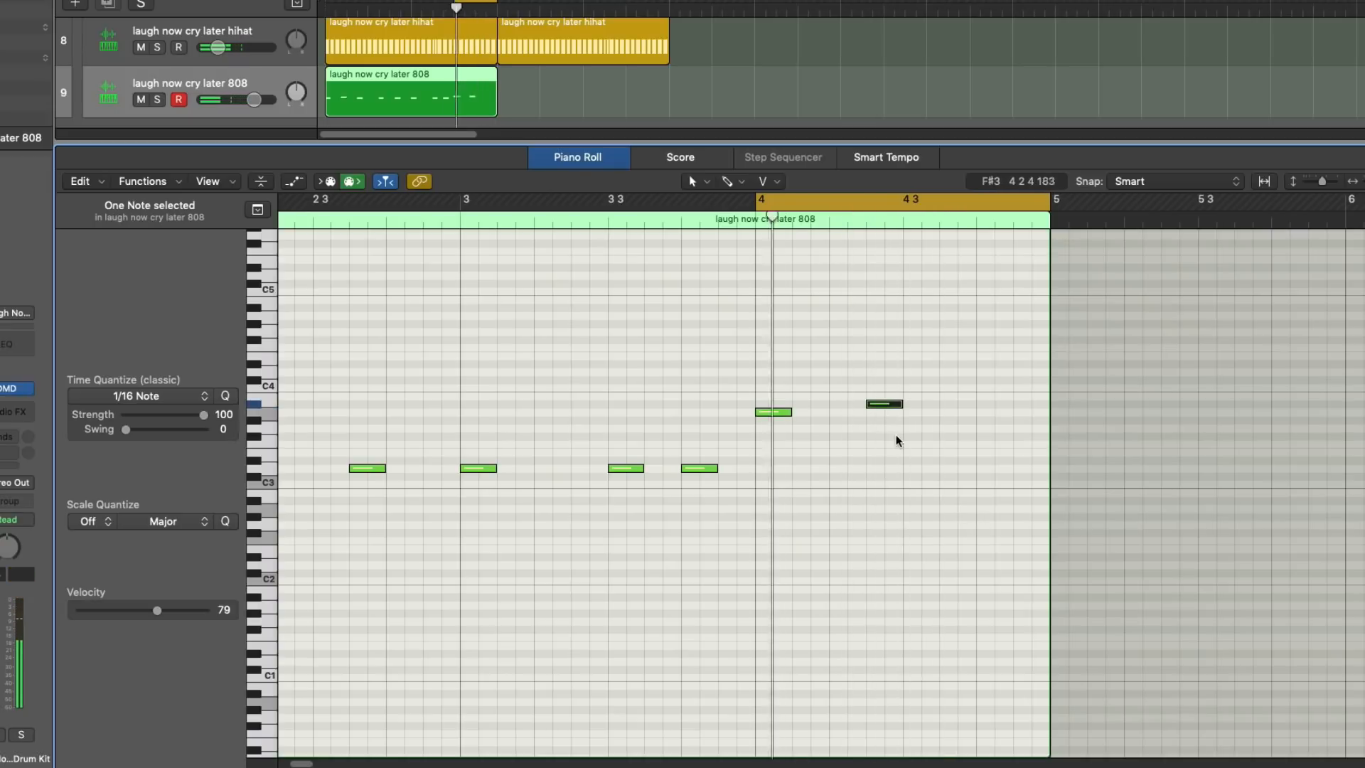
click(911, 429)
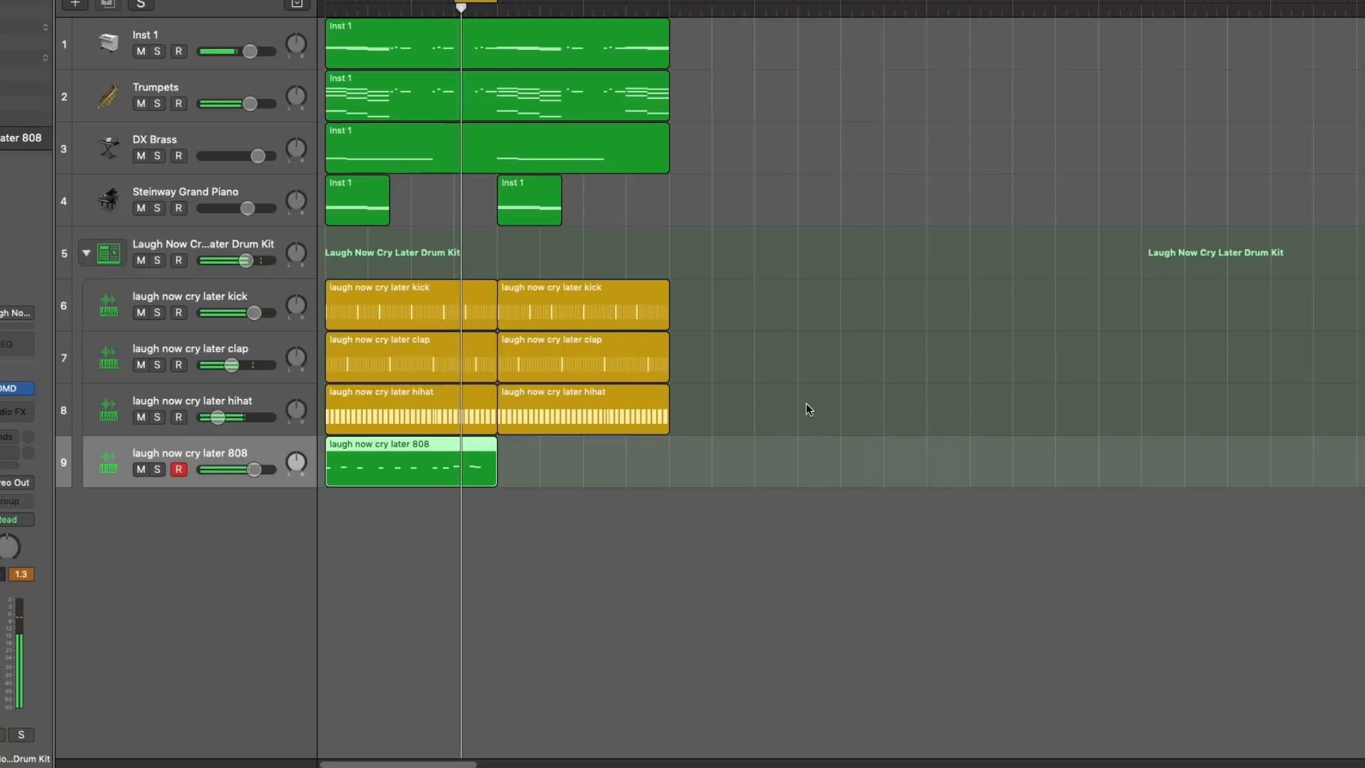
Transpose all notes of the 808 region down three octaves
double_click(458, 459)
key(super+a)
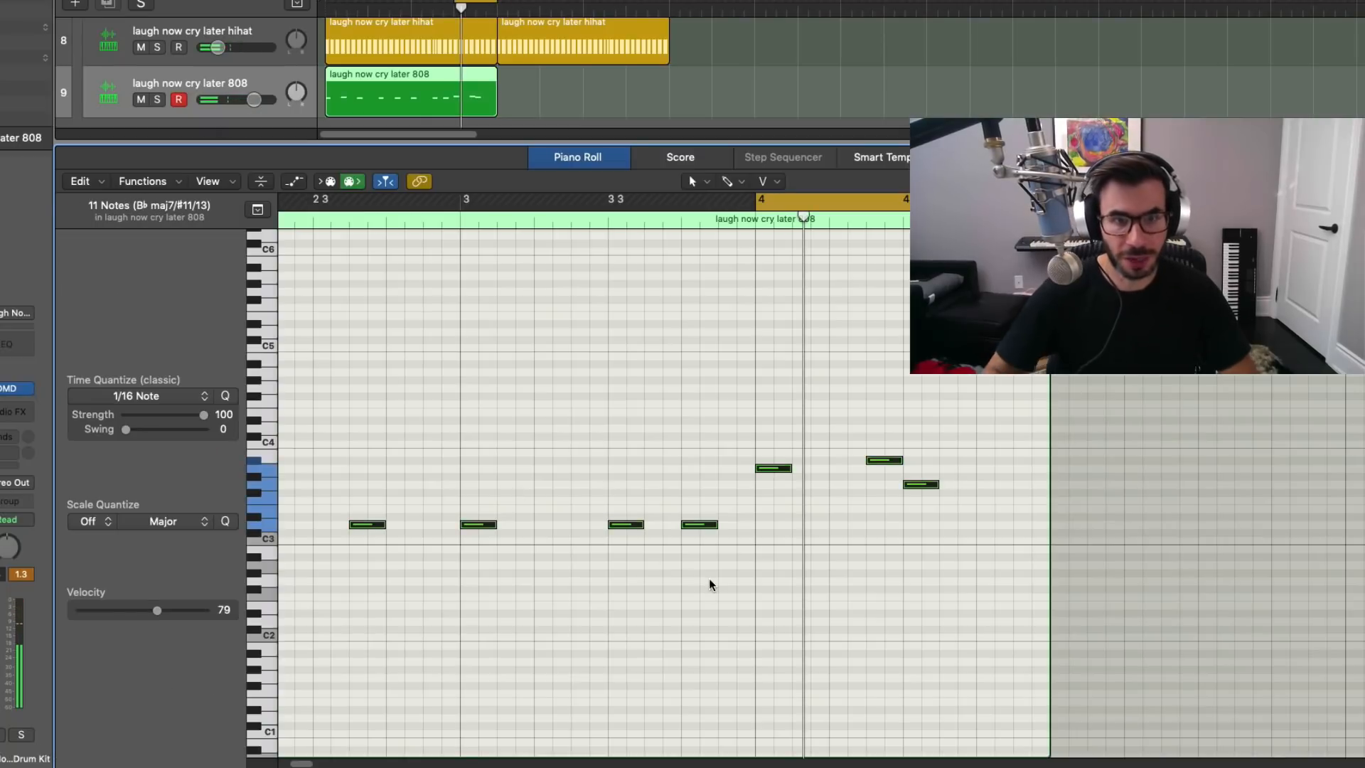
key(shift+alt+Down)
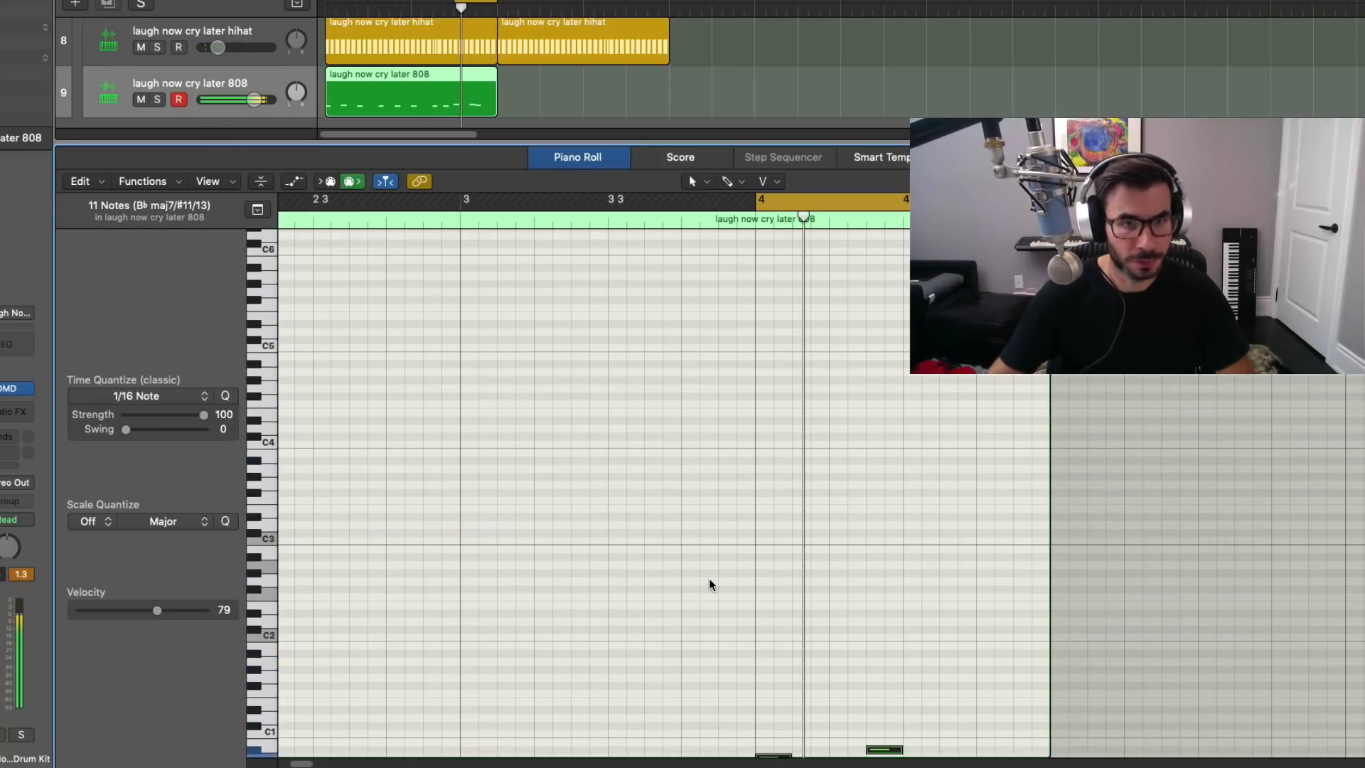
click(566, 177)
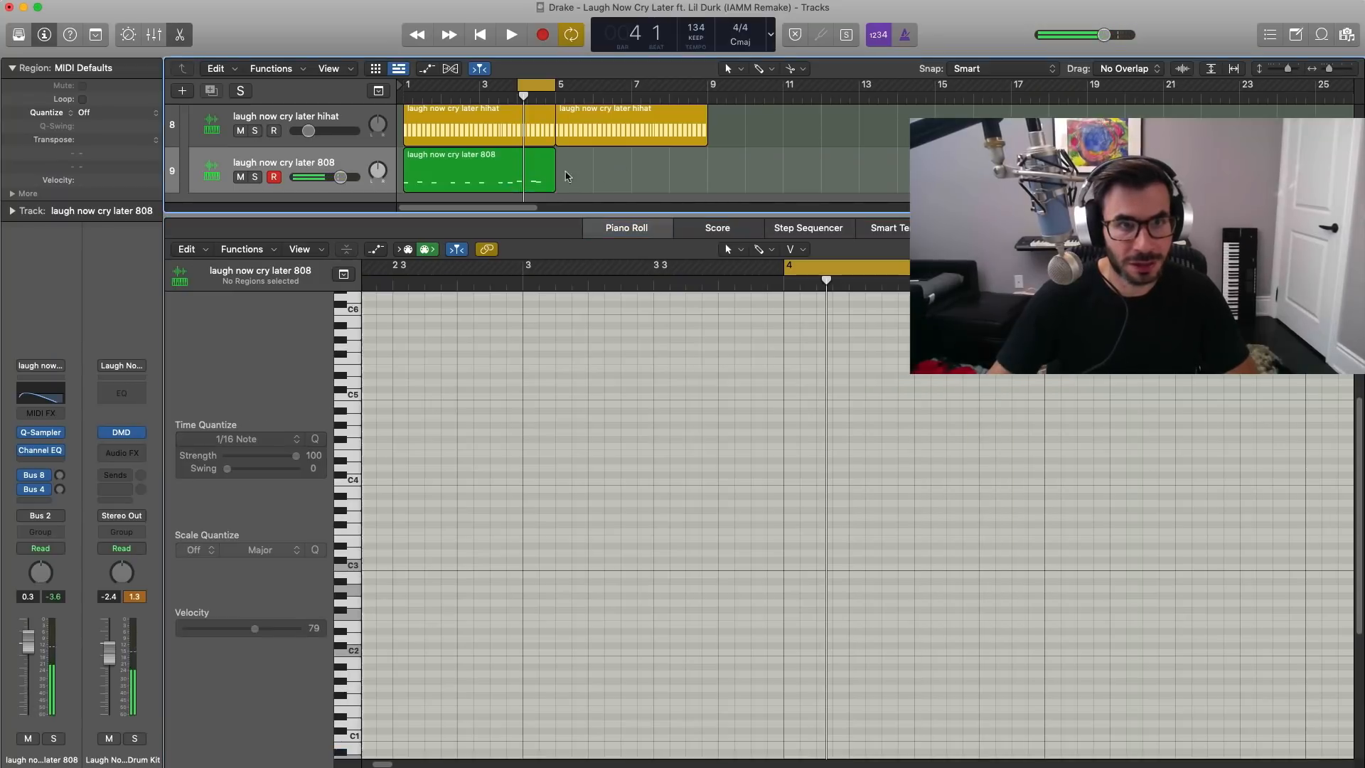
Cycle the four-bar 808 region, play it with the other tracks and mute the DX Brass track
click(497, 174)
key(u)
key(space)
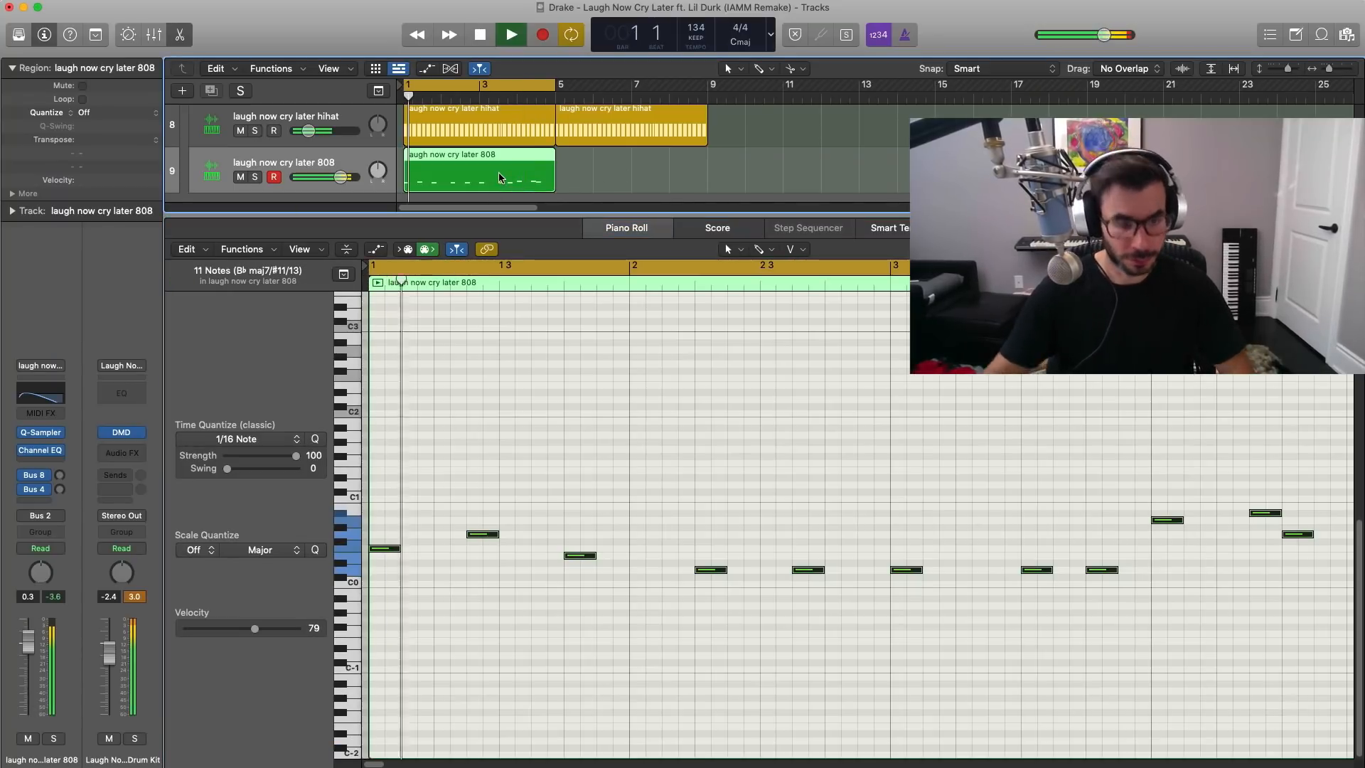
key(x)
key(x)
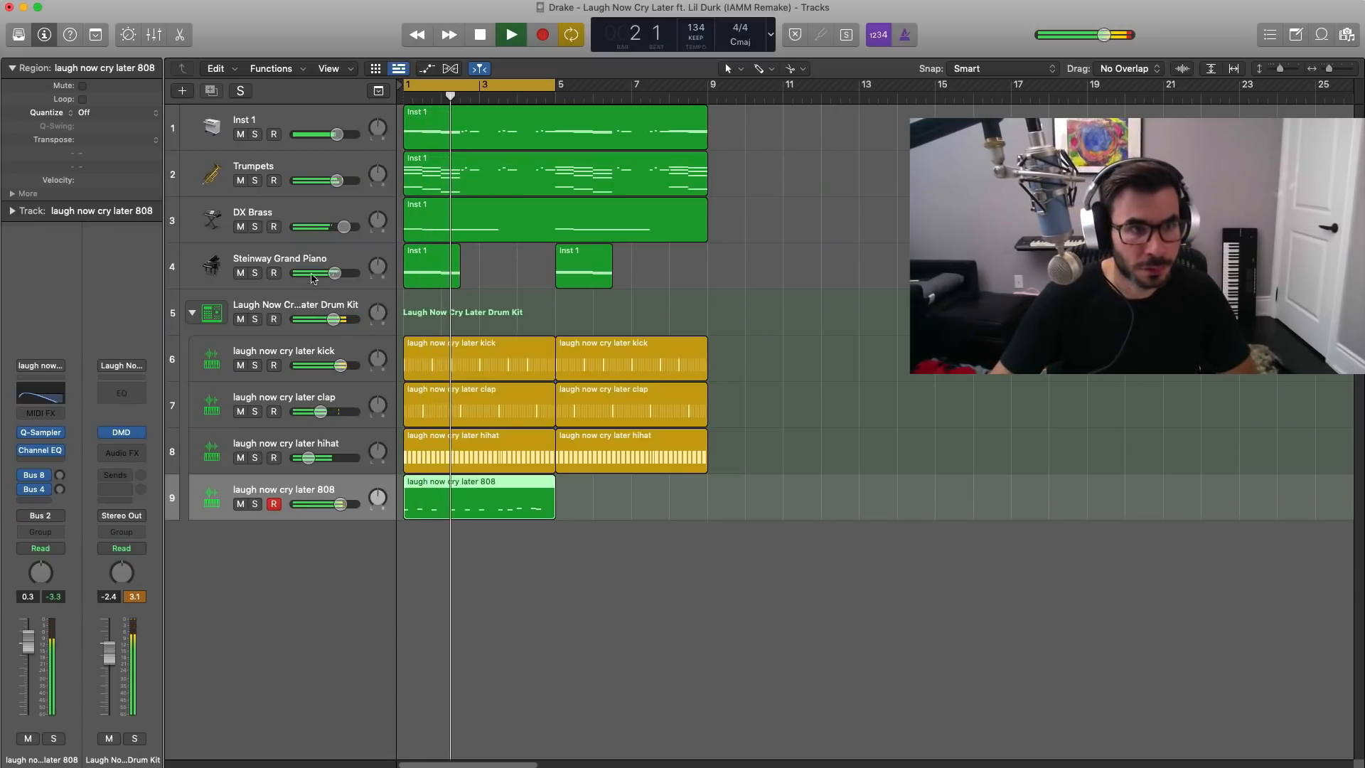
click(240, 226)
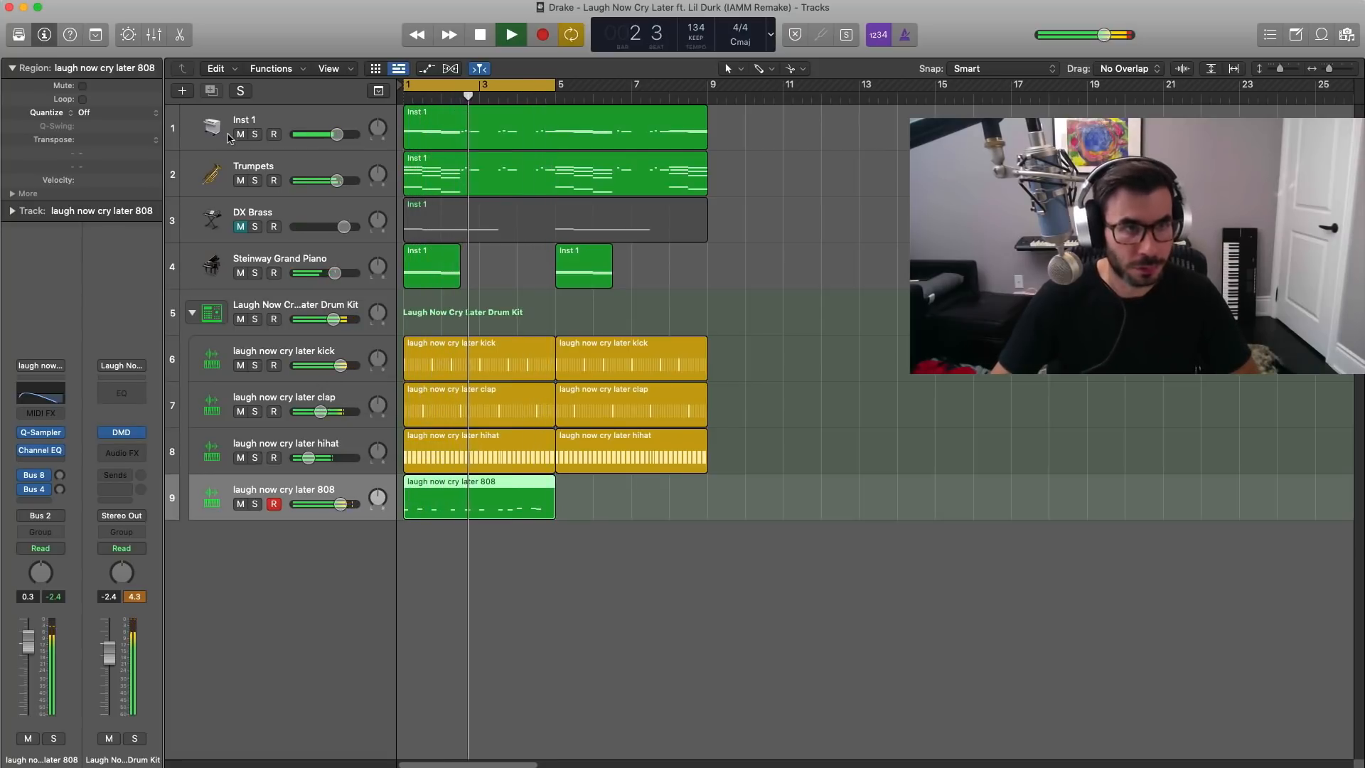
Add a software instrument track and load the Dripping Cycles patch from the Arpeggiator Synth Basics sounds
click(176, 92)
key(Return)
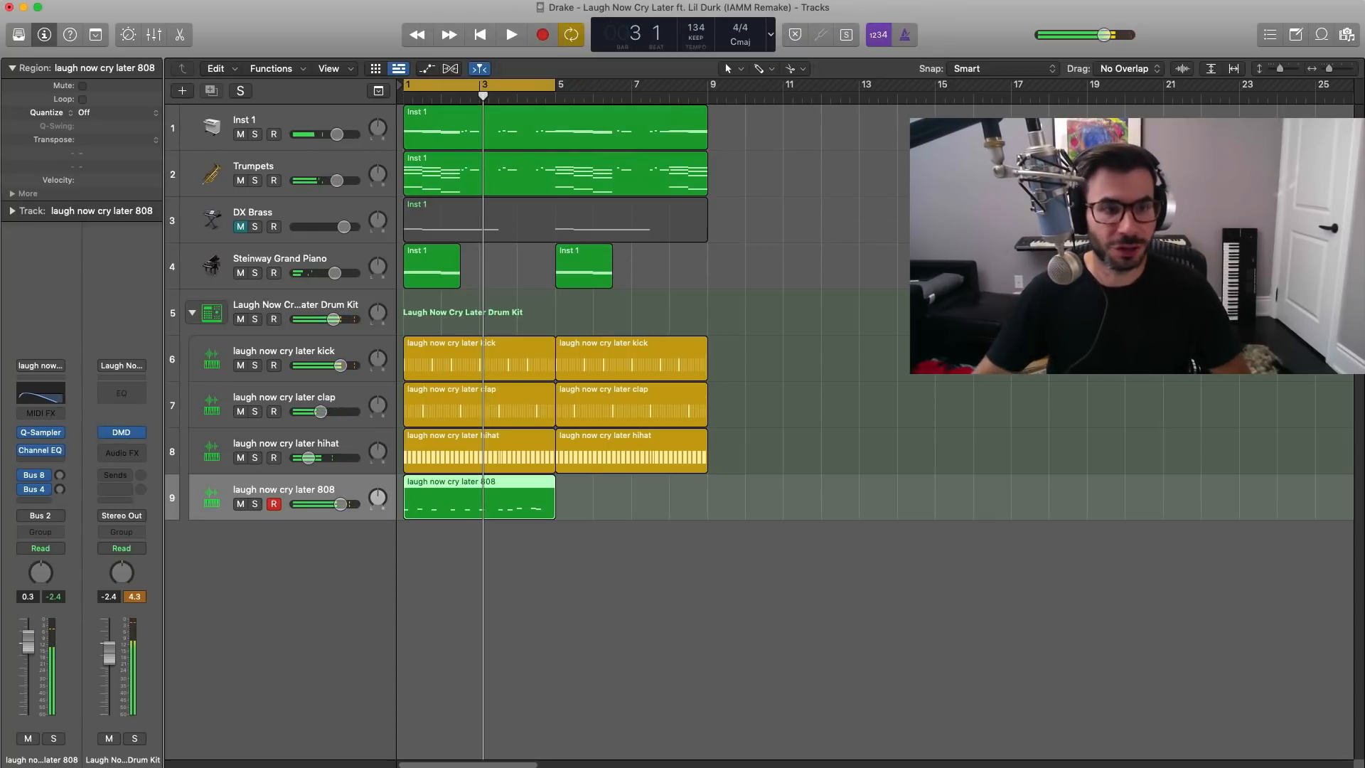
click(20, 34)
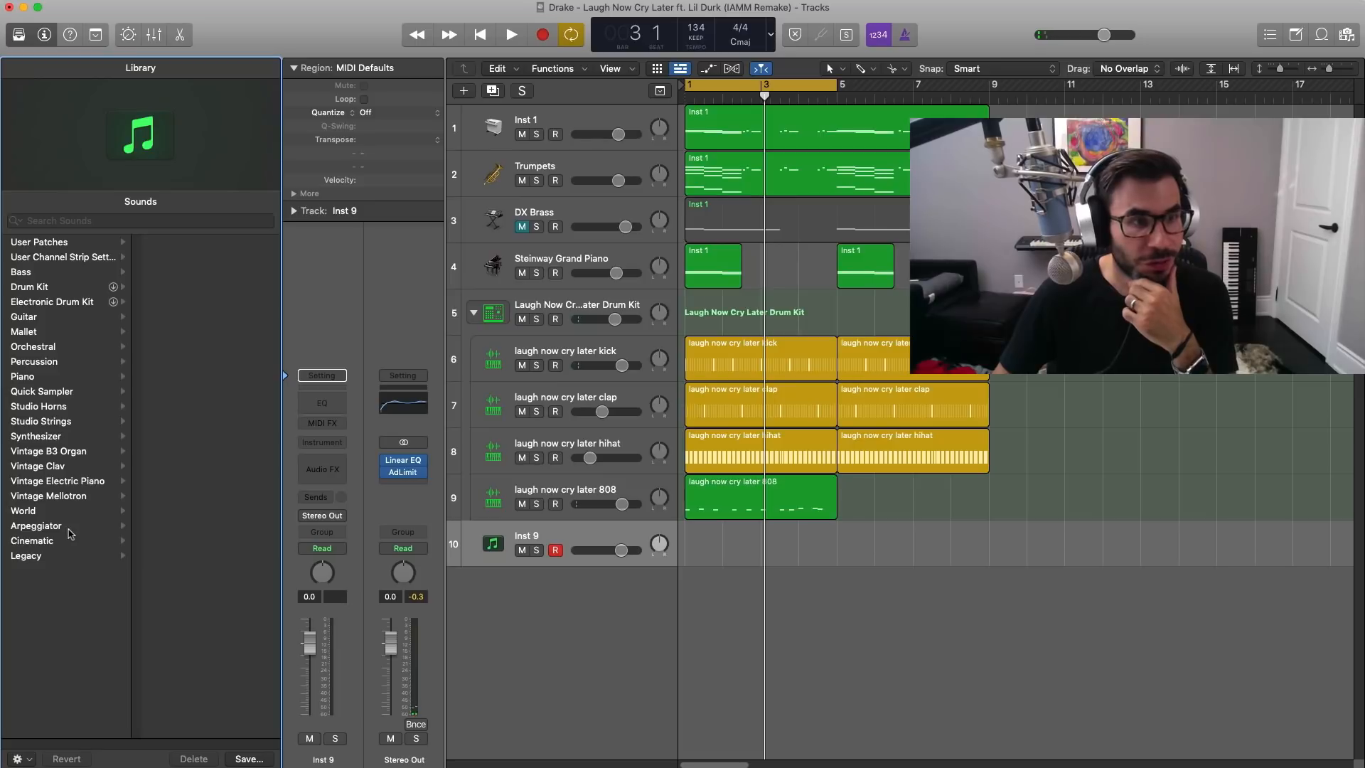
click(69, 528)
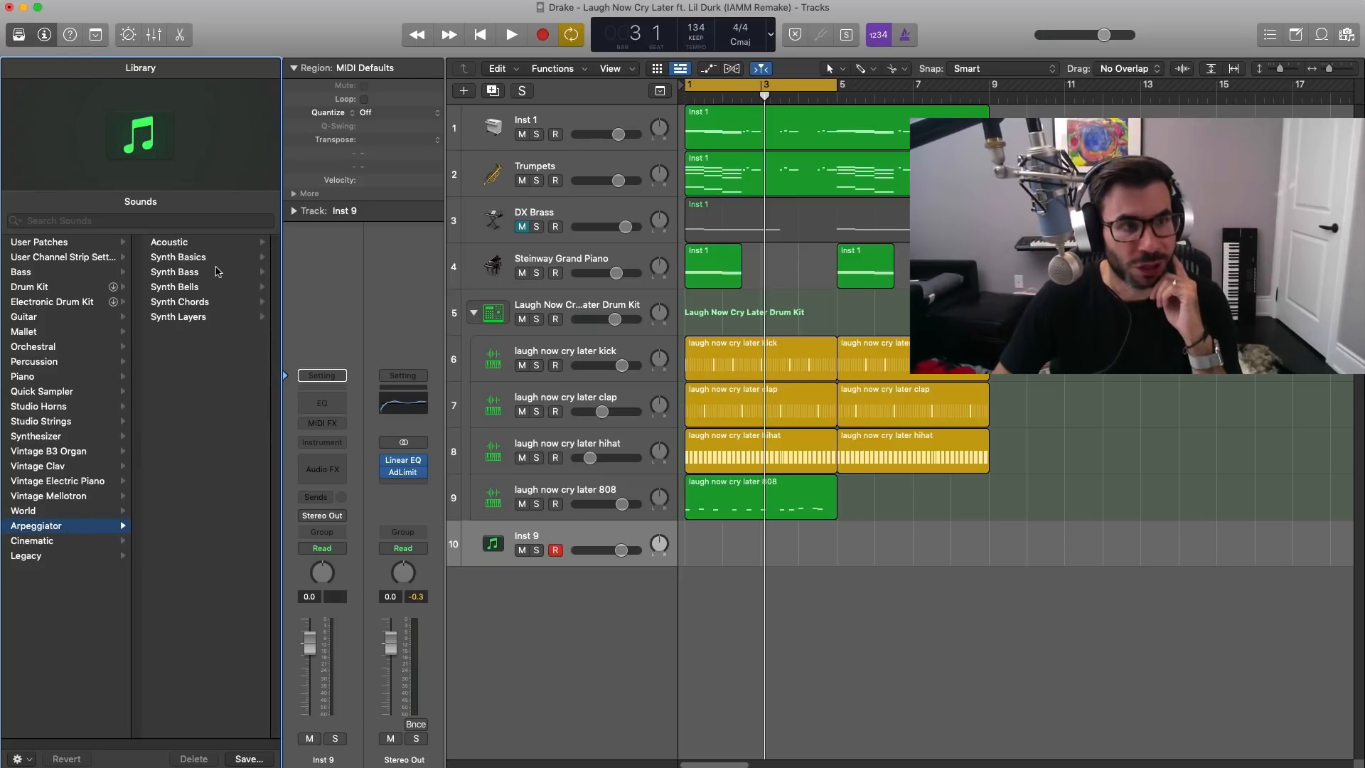
click(214, 260)
scroll(237, 427, up, 10)
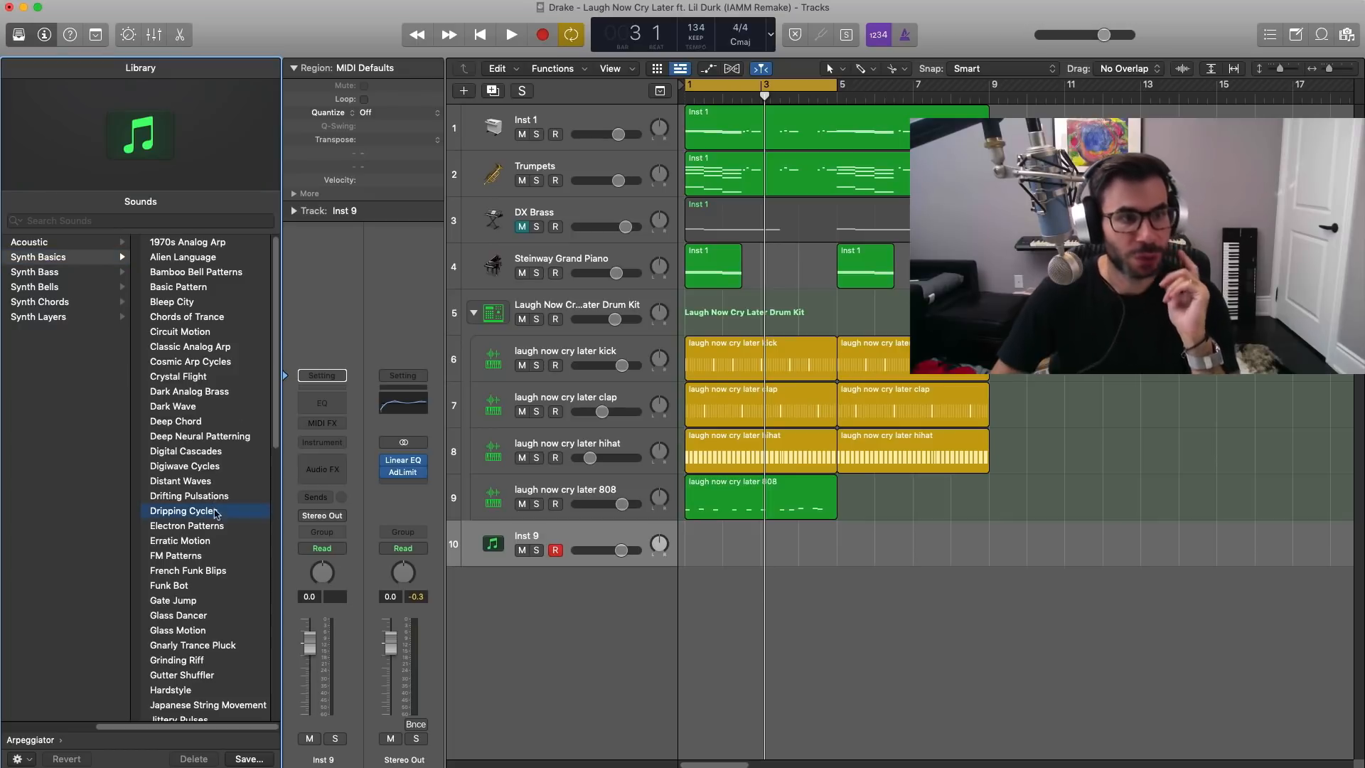
Create a MIDI region spanning bars 1 to 4 on the Dripping Cycles track and open it for note editing
double_click(700, 552)
drag(762, 559, 837, 571)
double_click(803, 548)
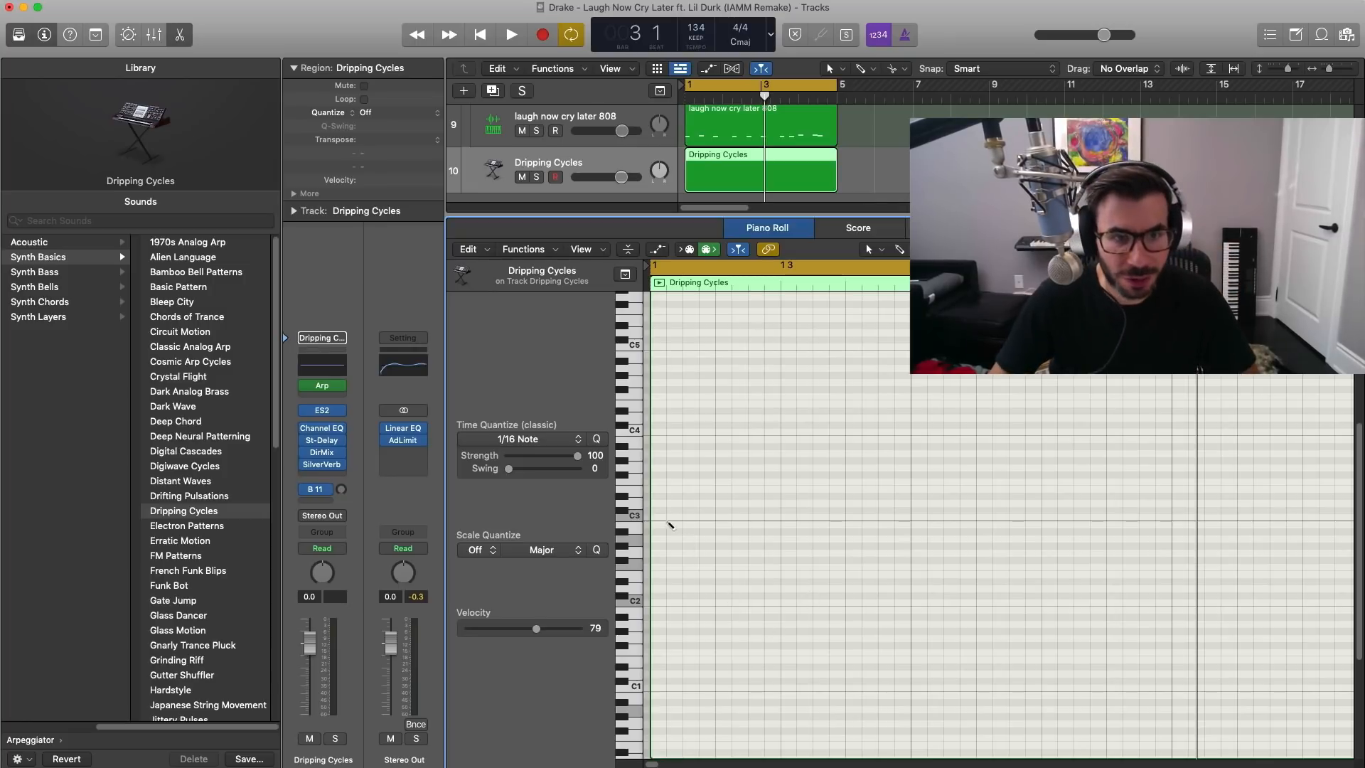
Draw a C3 note lasting the whole four-bar Dripping Cycles region and transpose it up one octave to C4
click(655, 518)
mouse_move(678, 518)
mouse_down()
mouse_move(1075, 571)
mouse_move(669, 558)
mouse_move(755, 516)
mouse_move(678, 534)
mouse_move(661, 509)
mouse_move(707, 513)
mouse_move(640, 512)
mouse_move(948, 522)
mouse_up()
key(shift+alt+Up)
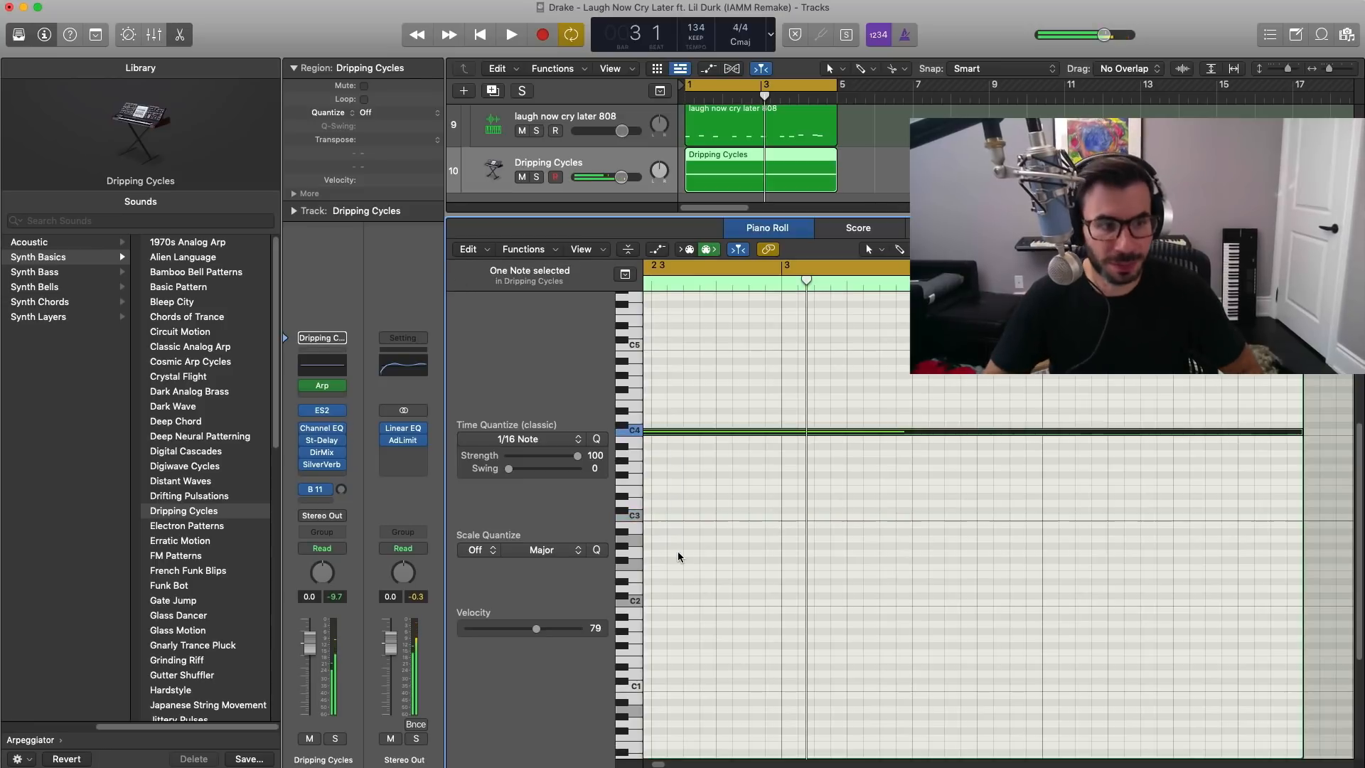
Play the four-bar cycle to hear the Dripping Cycles arpeggio against the rest of the beat
key(space)
key(x)
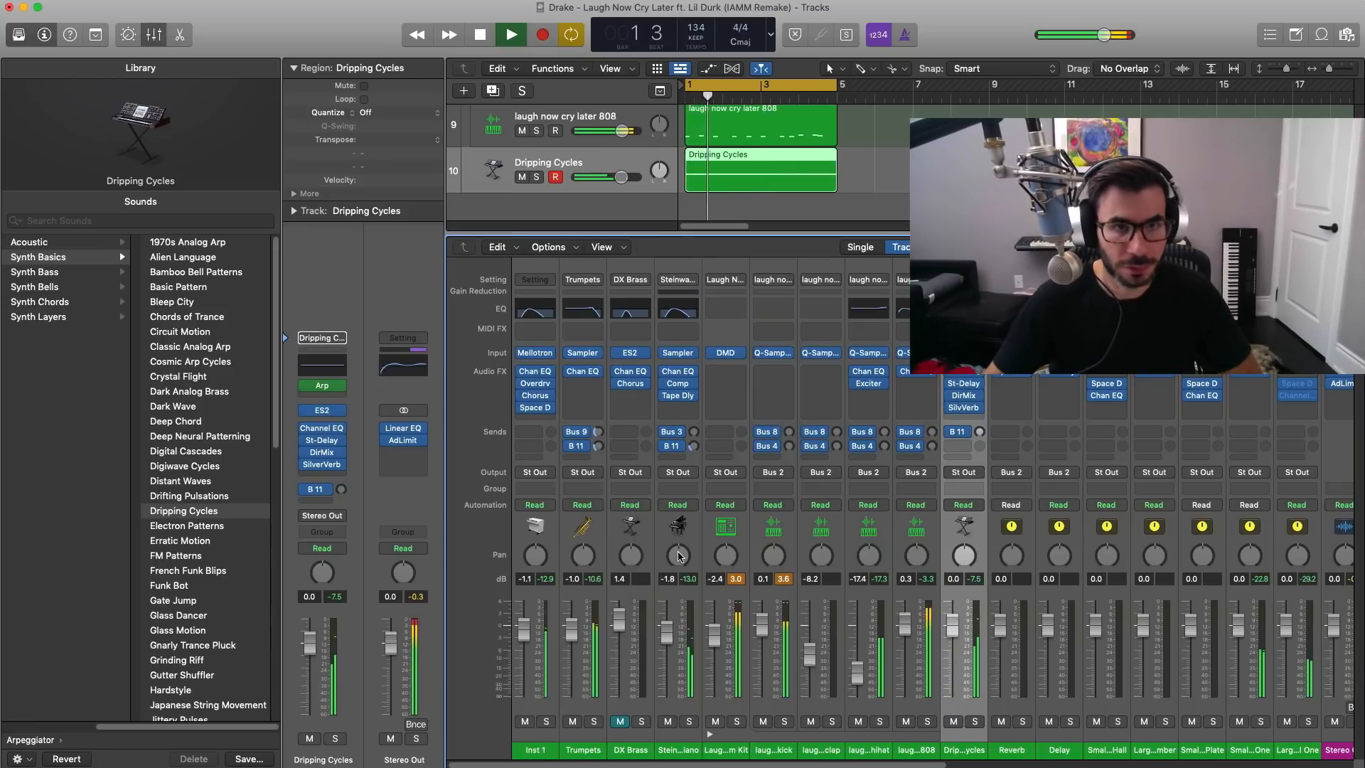
key(x)
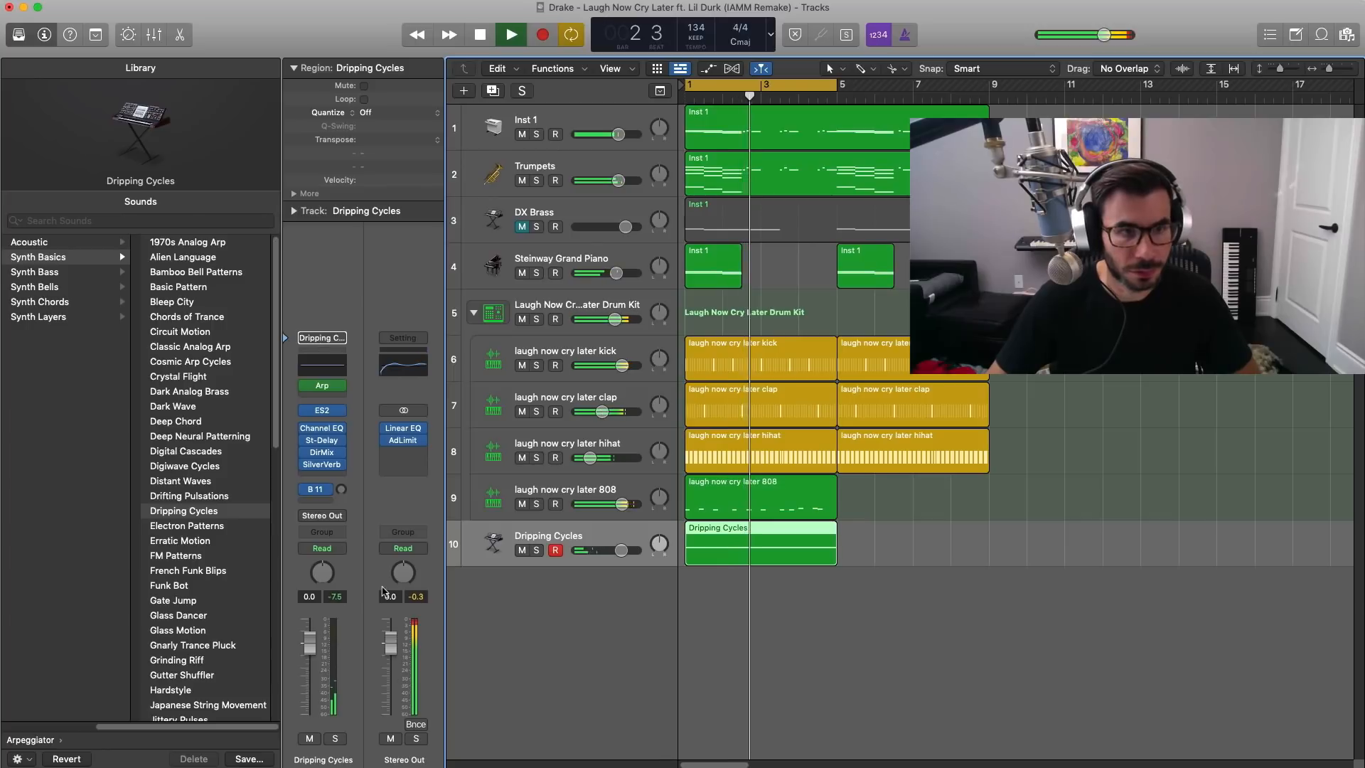
key(space)
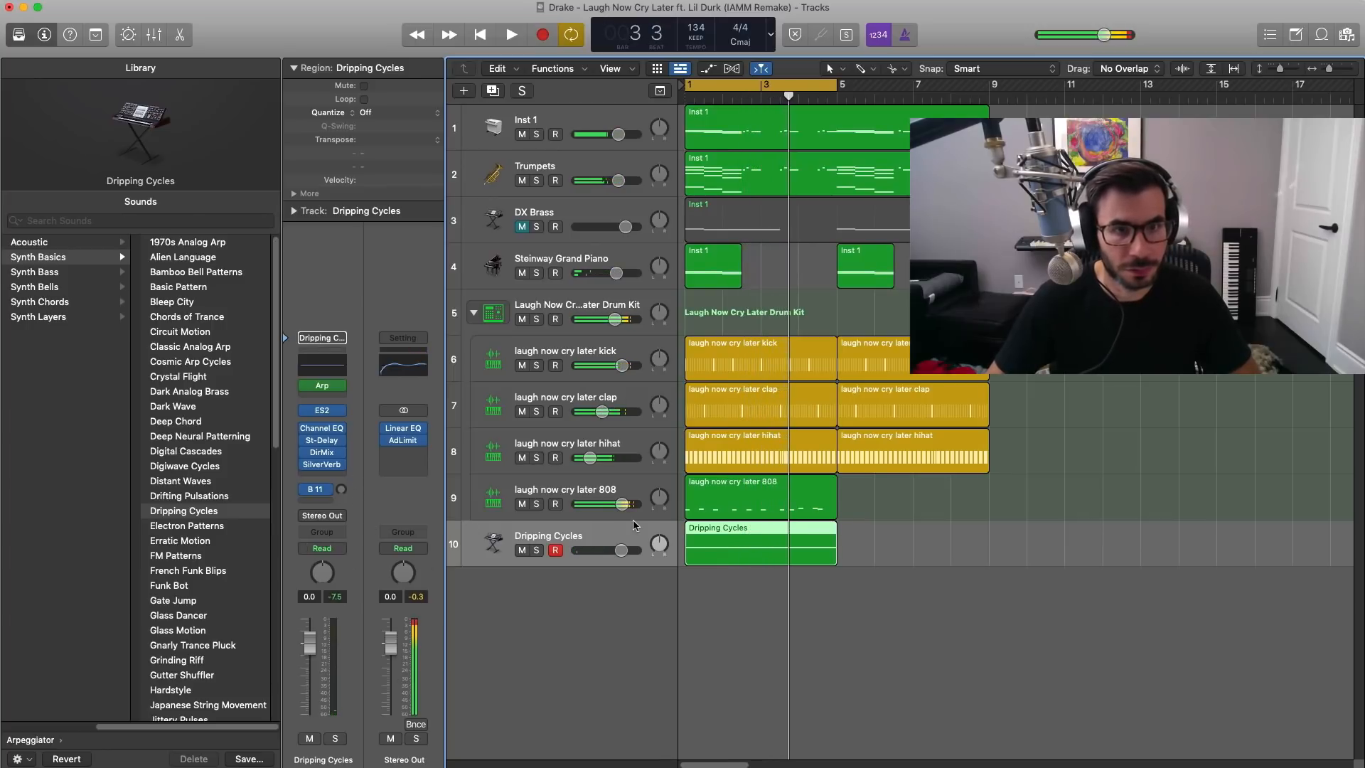
key(space)
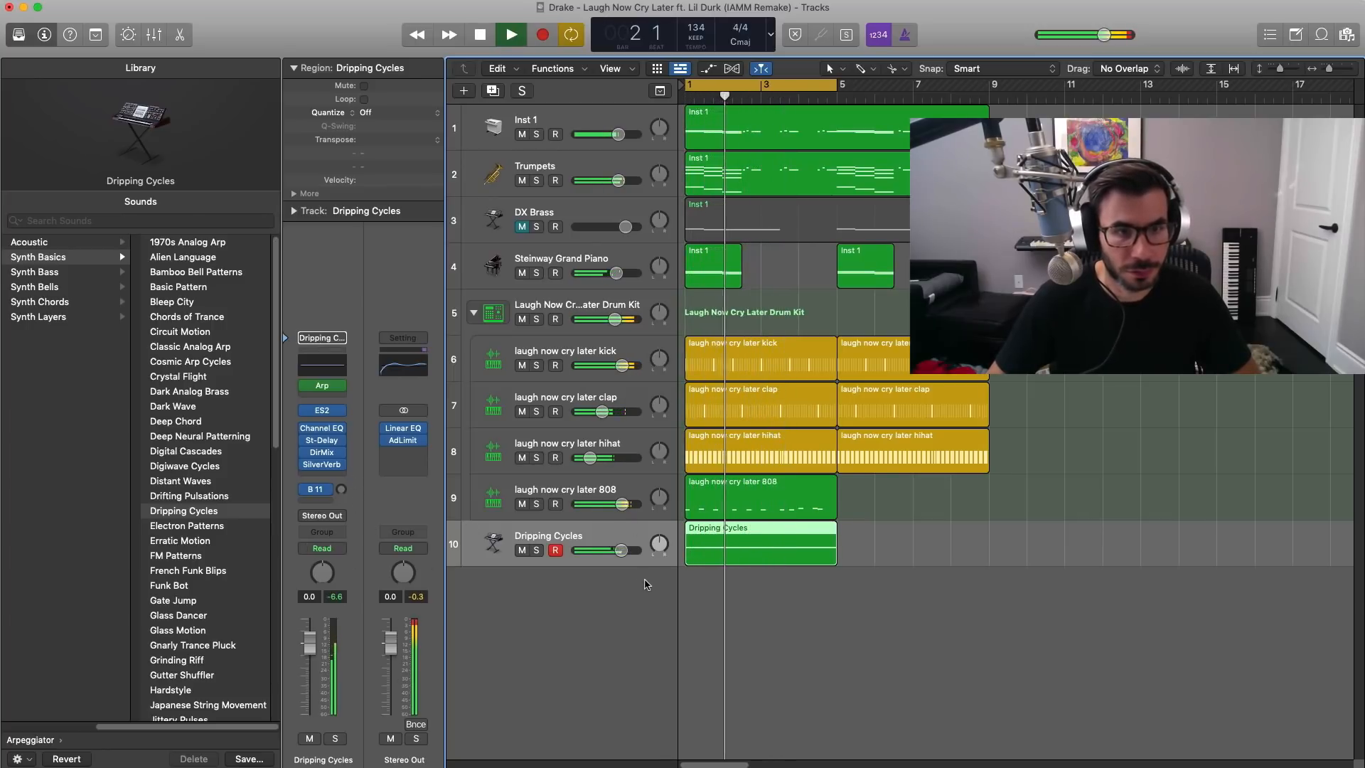
Lower the Dripping Cycles volume to -17.4 dB, check its SilverVerb settings and stop playback
drag(313, 660, 314, 701)
click(322, 465)
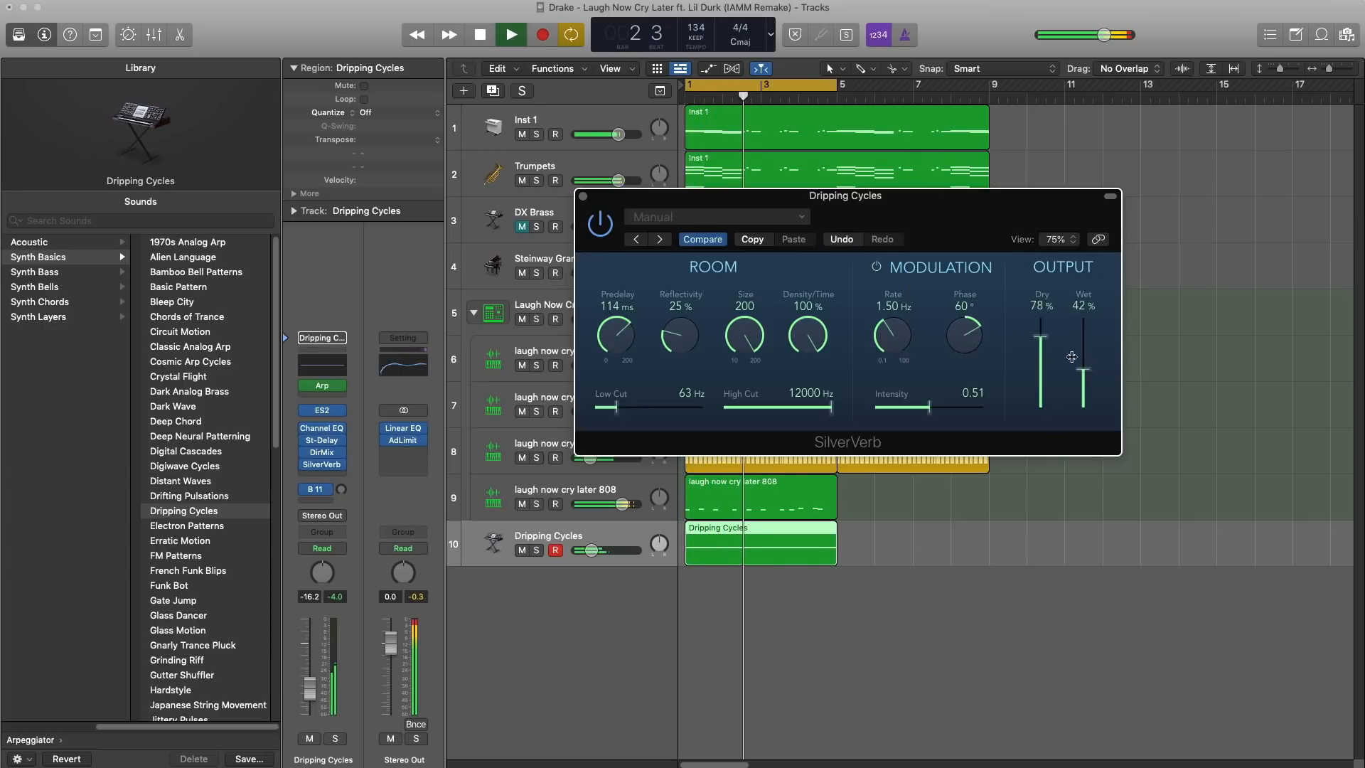
click(583, 197)
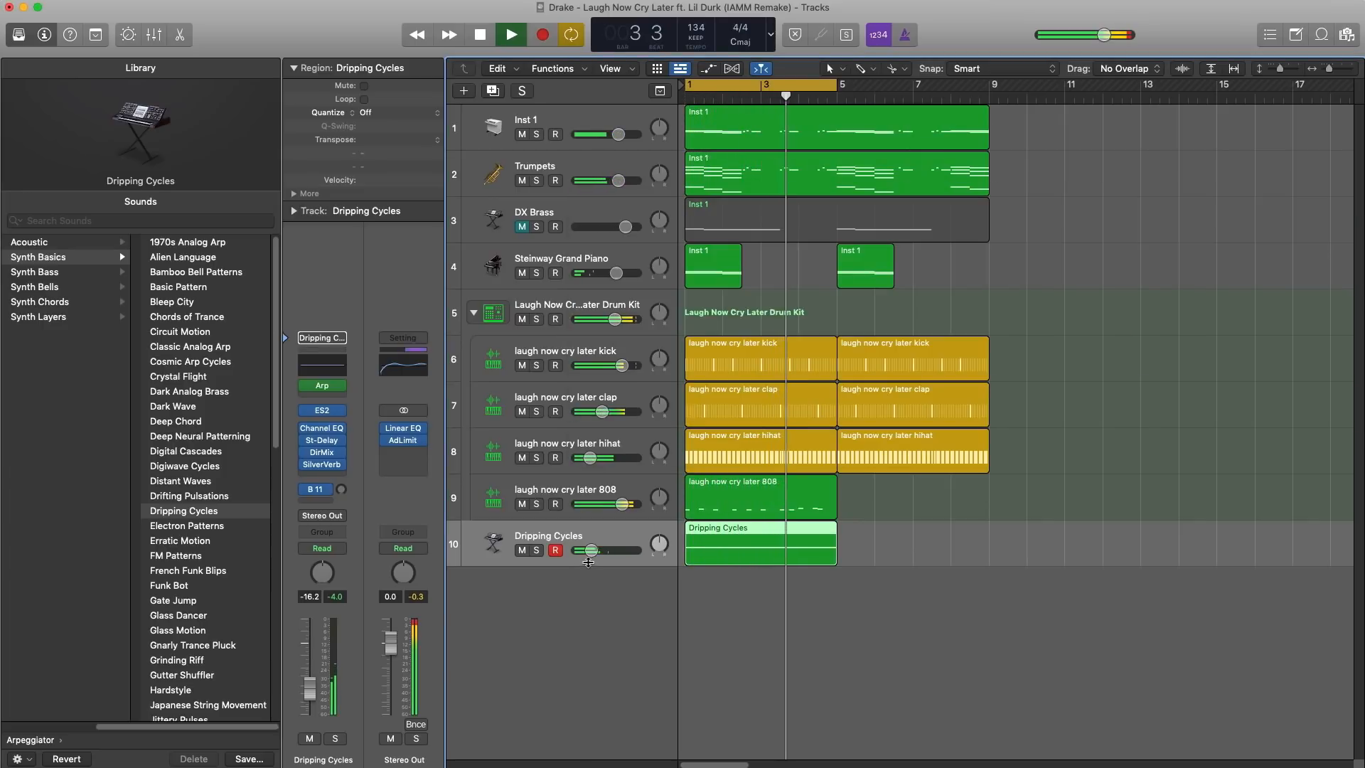
drag(590, 549, 589, 550)
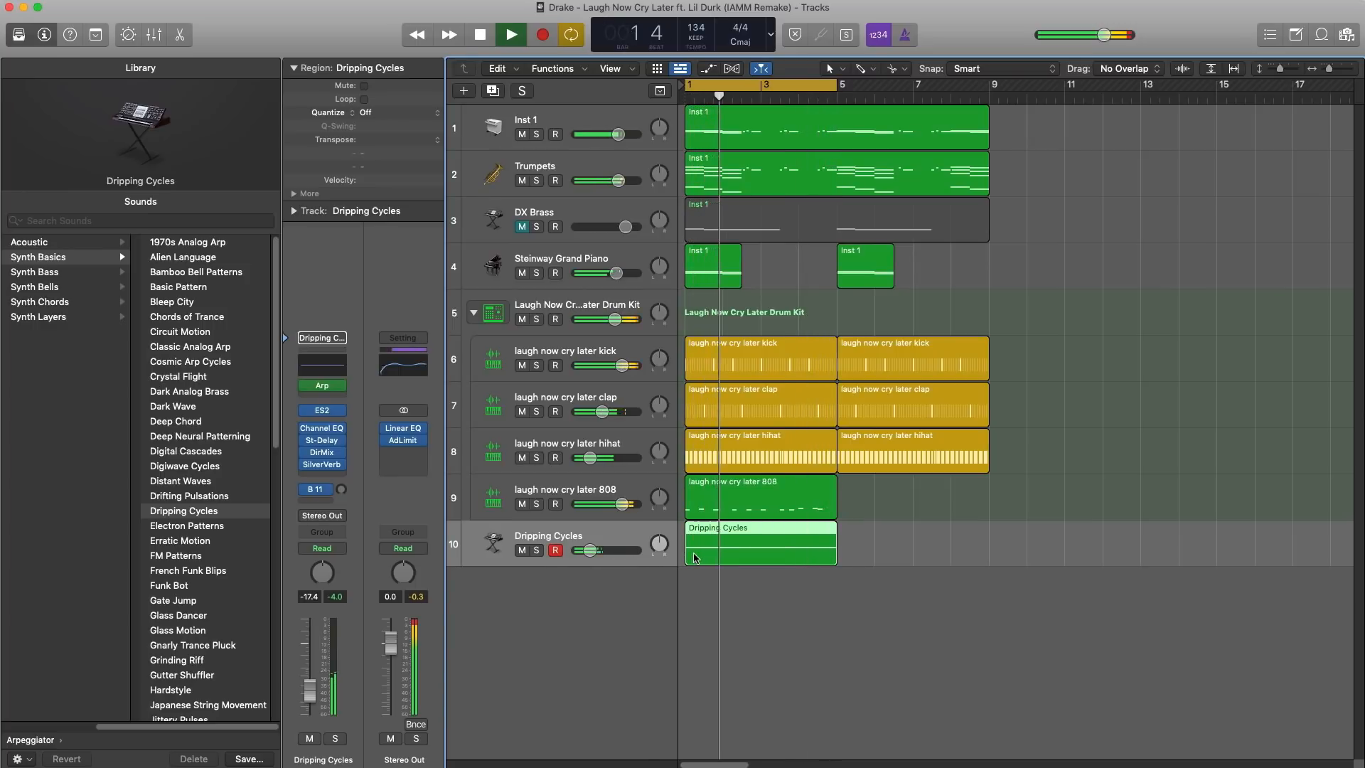
key(space)
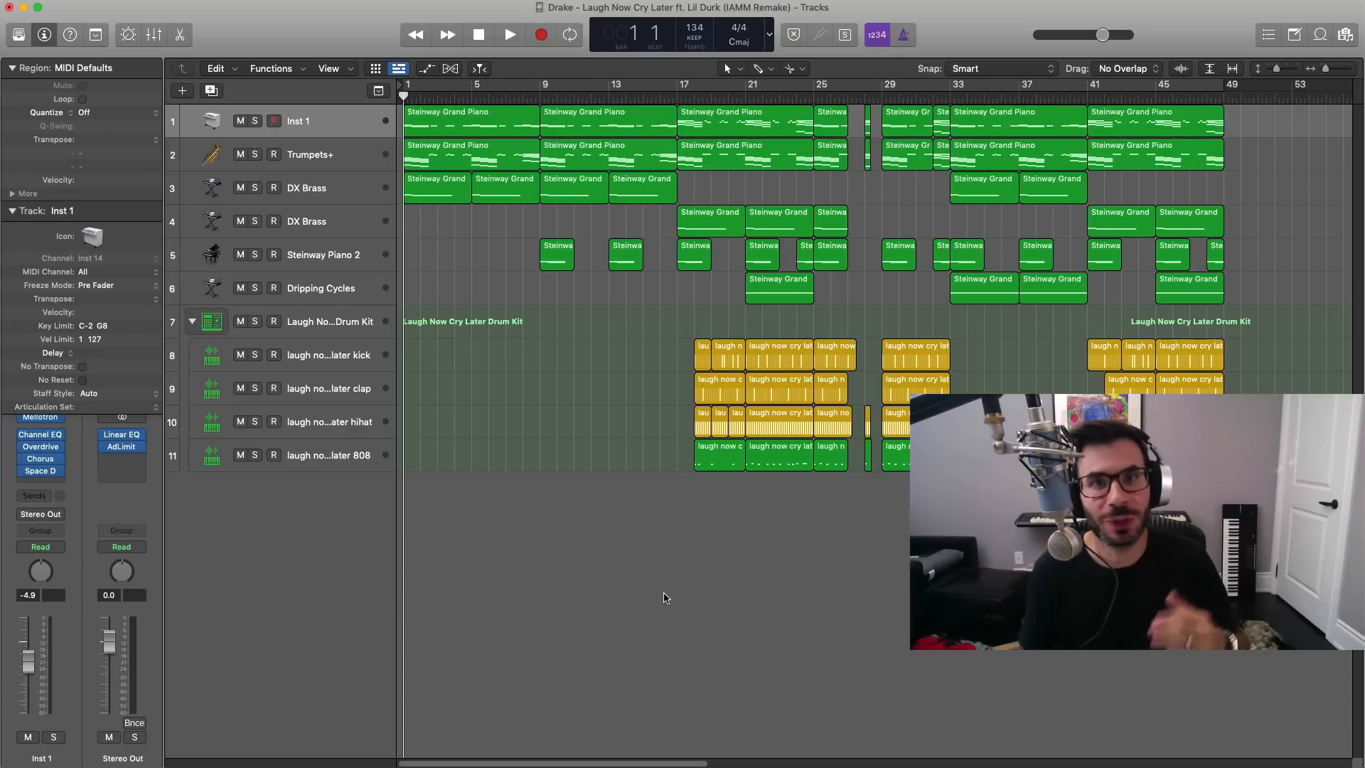
Play the full song arrangement from the beginning through its end near bar 49
key(Return)
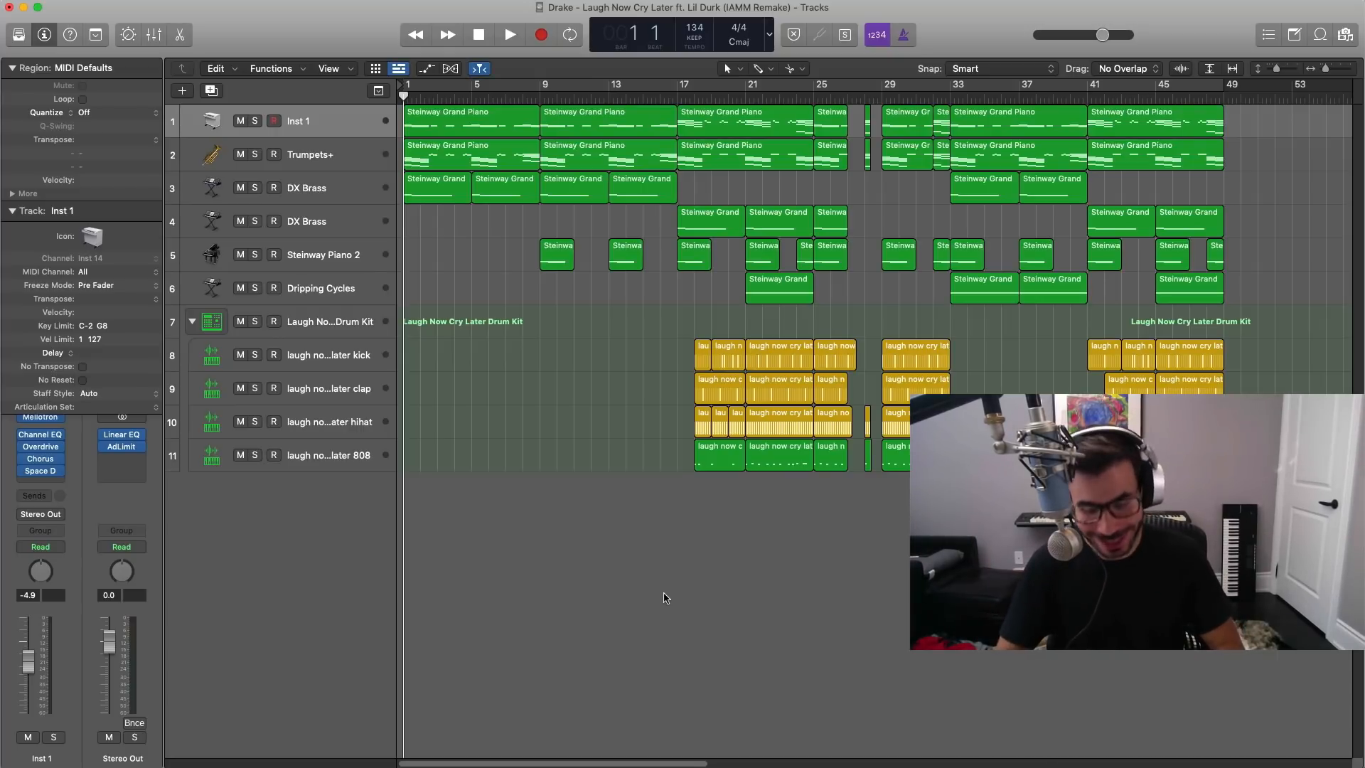
key(space)
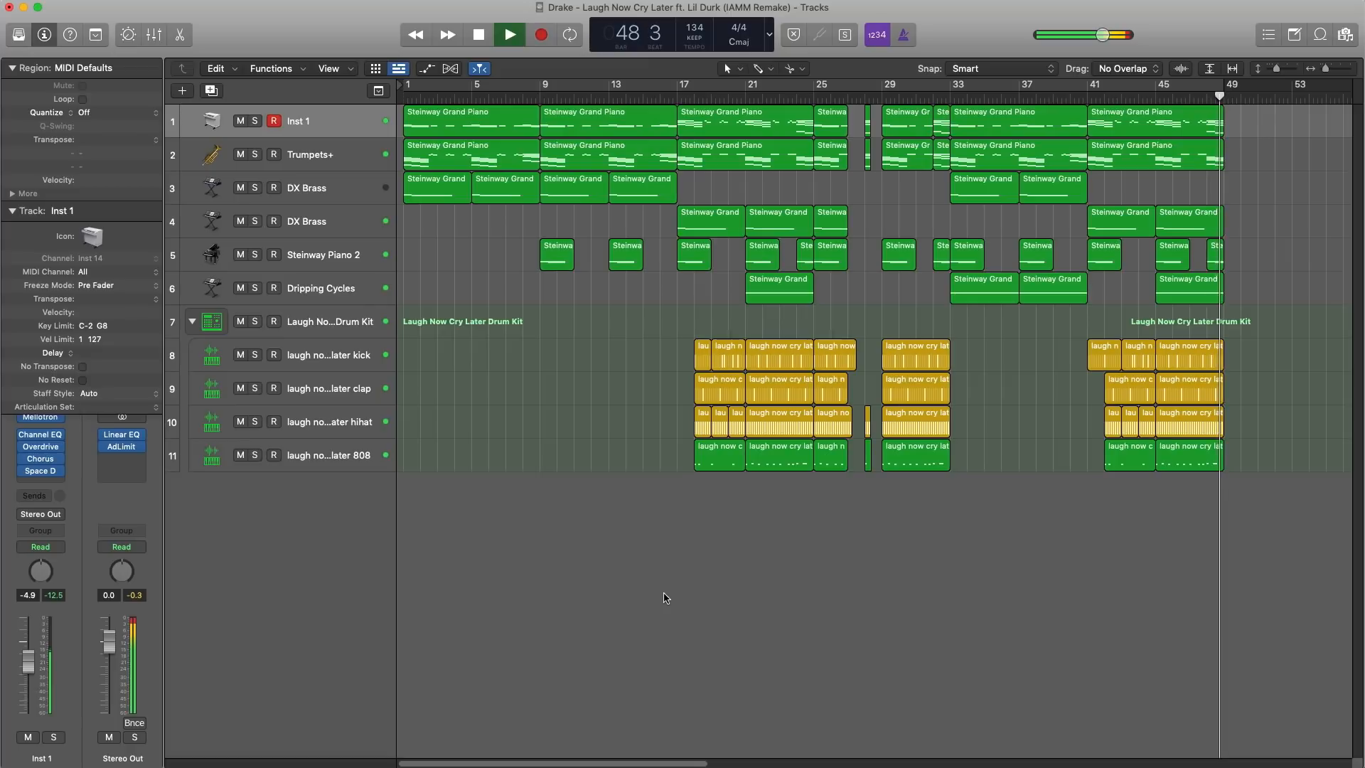
key(space)
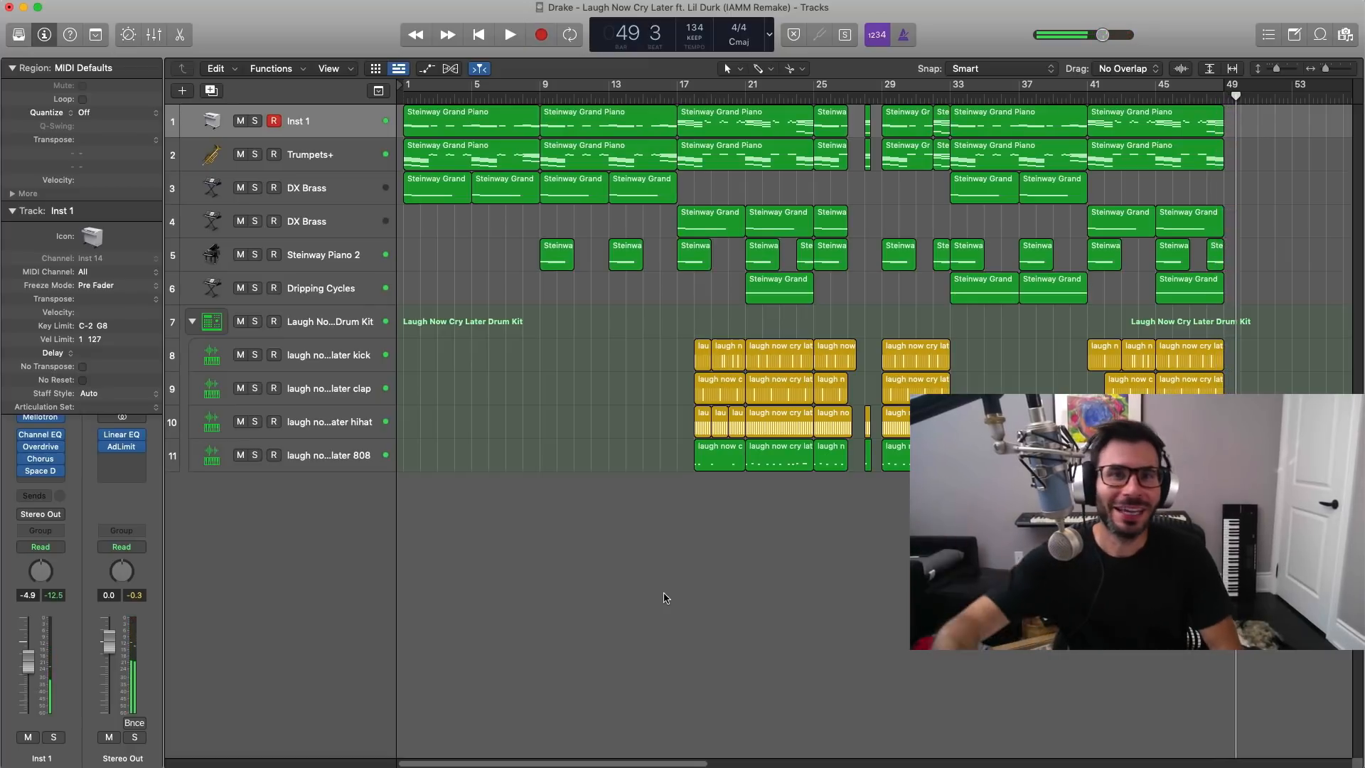